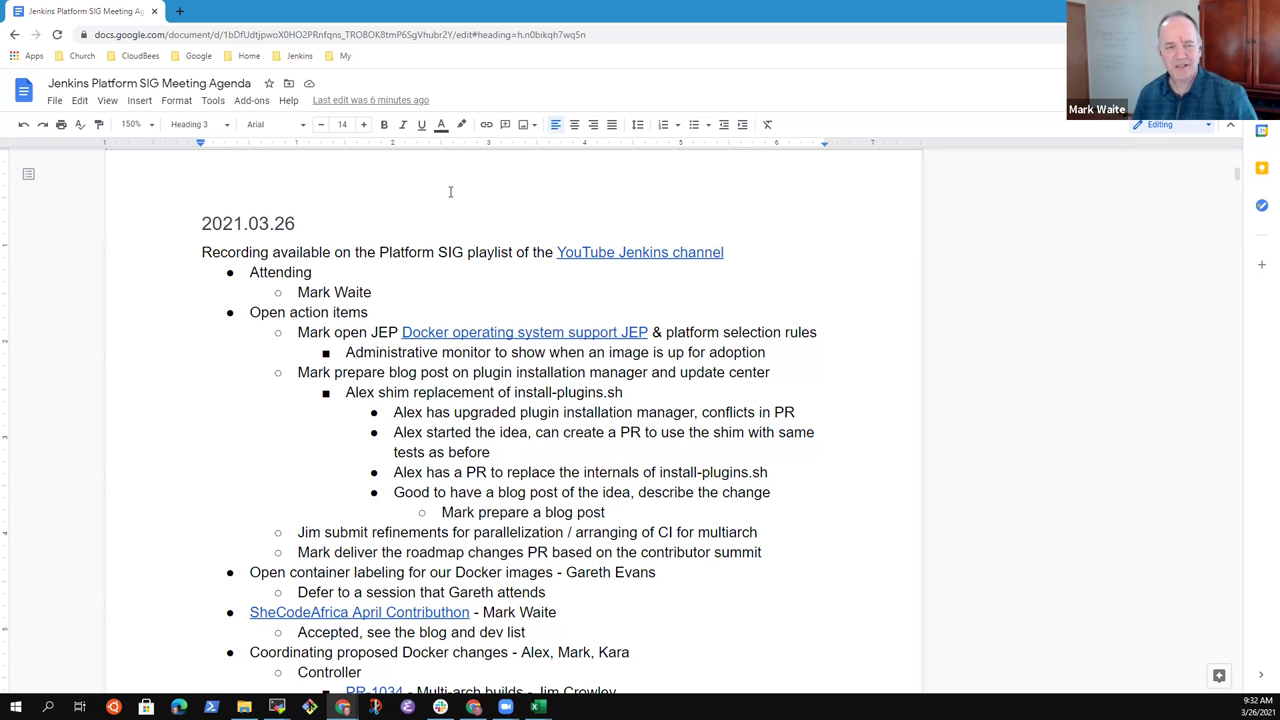
- Add the second attendee's name on a new line below the first attendee
{"action": "key", "text": "Down"}
{"action": "key", "text": "Down"}
{"action": "key", "text": "Down"}
{"action": "key", "text": "End"}
{"action": "key", "text": "Return"}
{"action": "type", "text": "Alex"}
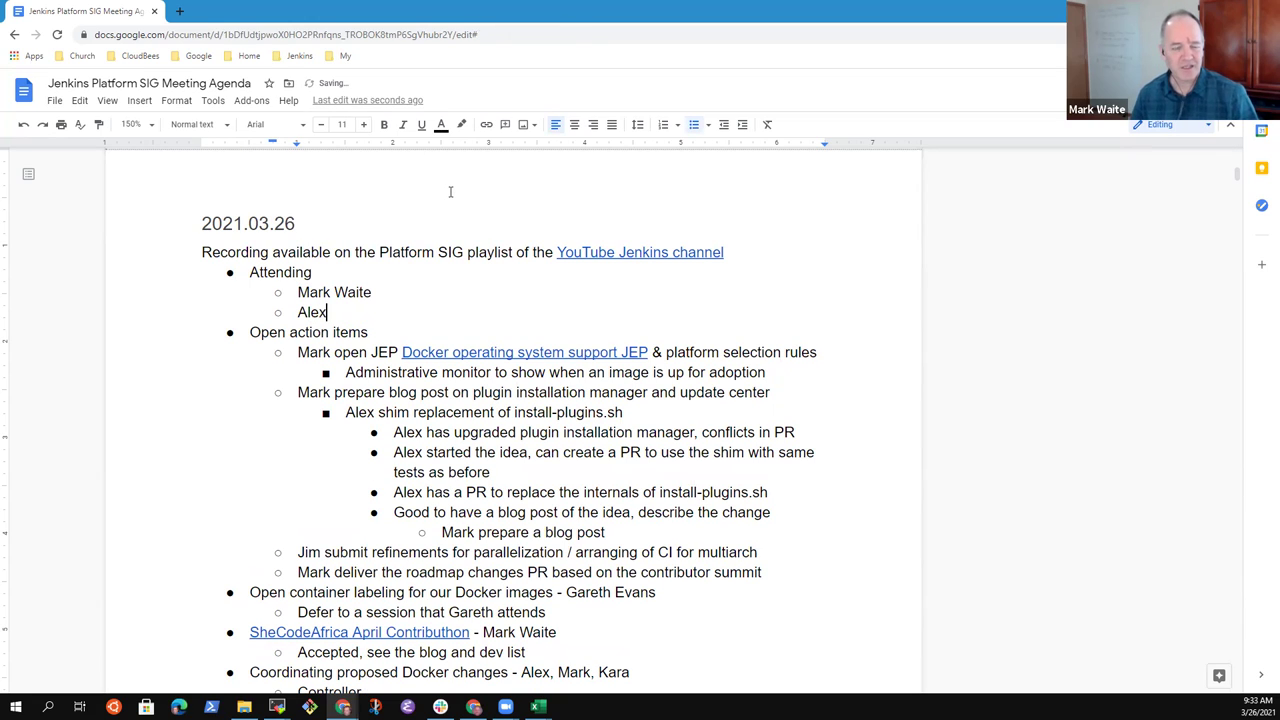
{"action": "type", "text": " Earl"}
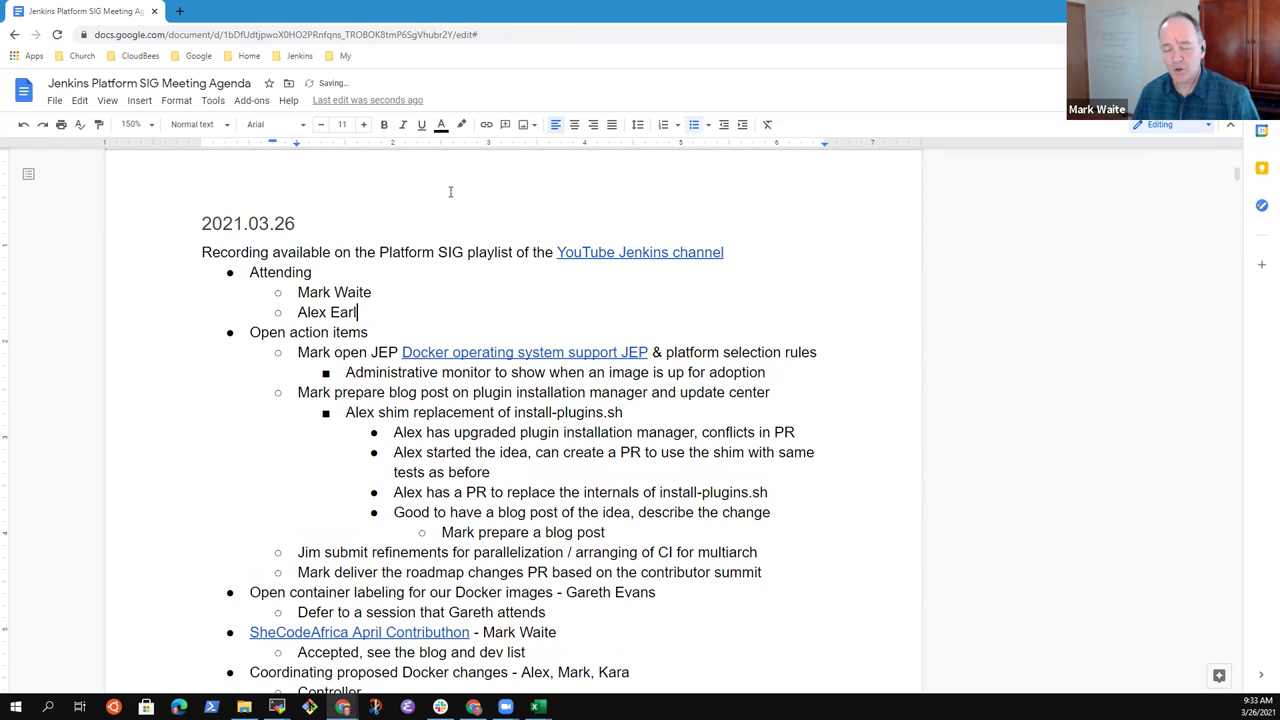
- Step through the agenda, selecting the container labeling line and then the SheCodeAfrica line
{"action": "key", "text": "shift+End"}
{"action": "key", "text": "Down"}
{"action": "key", "text": "Down"}
{"action": "key", "text": "Down"}
{"action": "key", "text": "Down"}
{"action": "key", "text": "Down"}
{"action": "key", "text": "Down"}
{"action": "key", "text": "Down"}
{"action": "key", "text": "Down"}
{"action": "key", "text": "Down"}
{"action": "key", "text": "Down"}
{"action": "key", "text": "Down"}
{"action": "key", "text": "Down"}
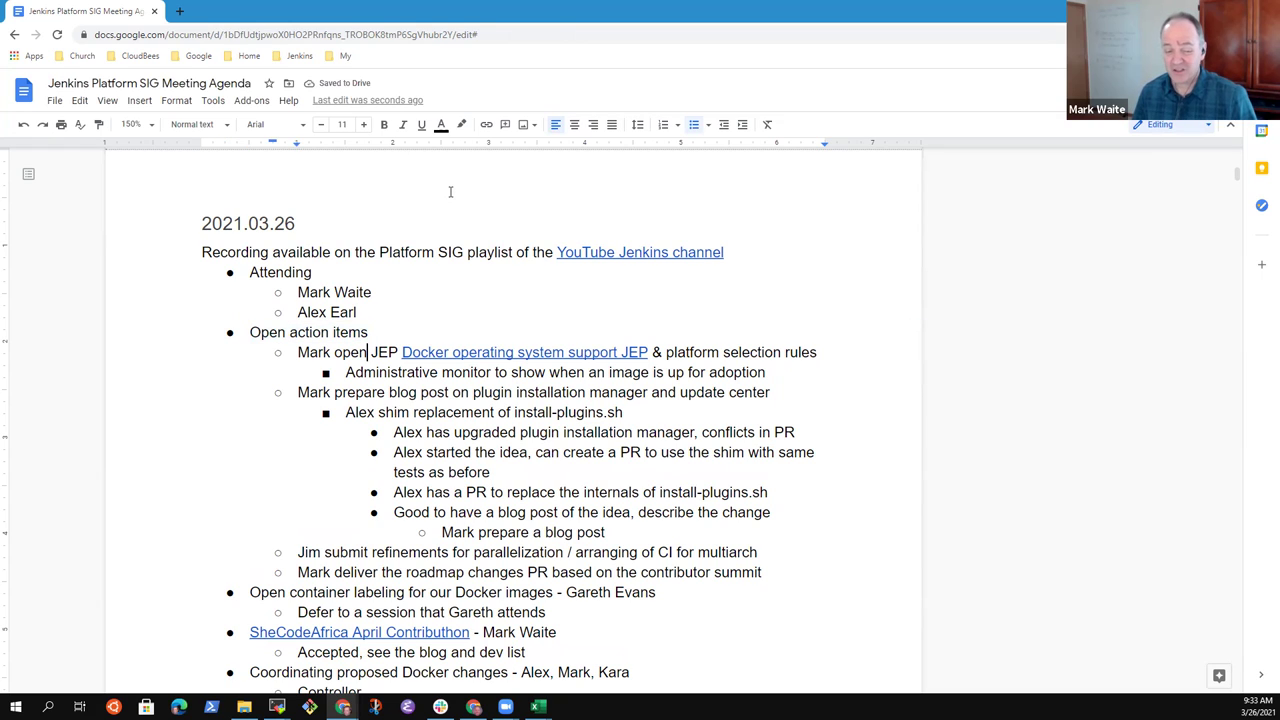
{"action": "key", "text": "Down"}
{"action": "key", "text": "Down"}
{"action": "key", "text": "Down"}
{"action": "key", "text": "Up"}
{"action": "key", "text": "Up"}
{"action": "key", "text": "Home"}
{"action": "key", "text": "shift+End"}
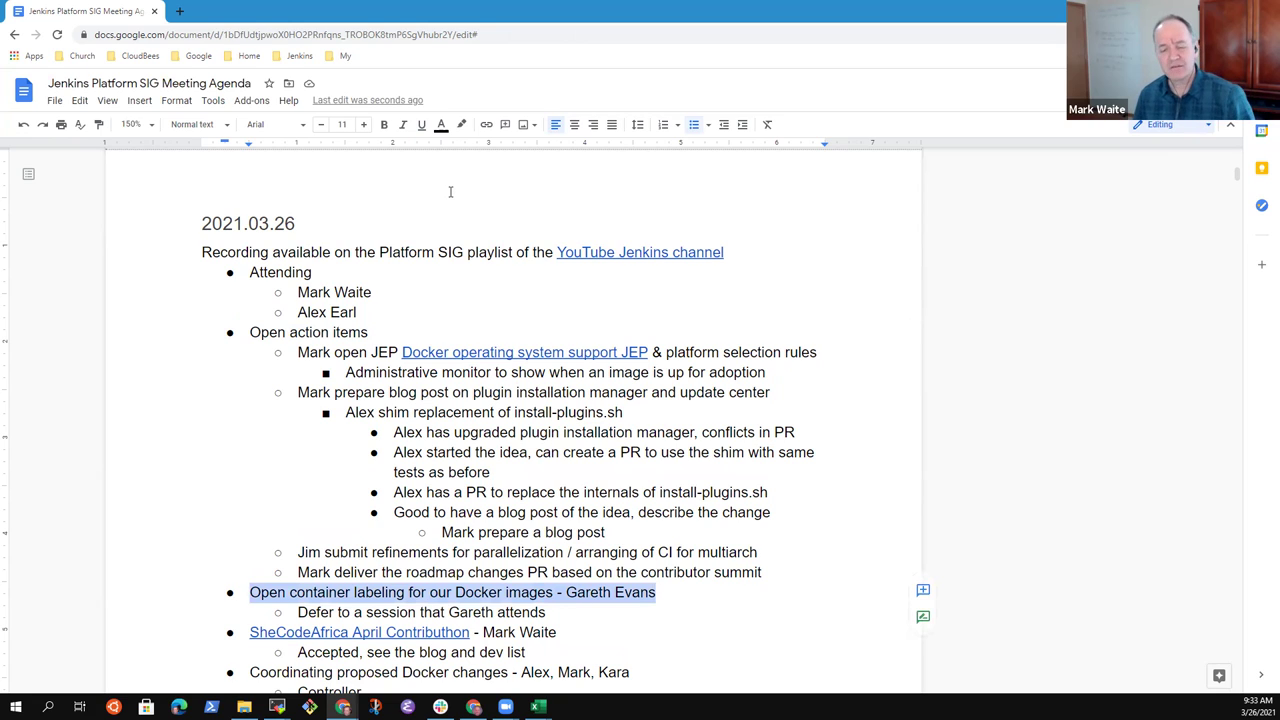
{"action": "key", "text": "Down"}
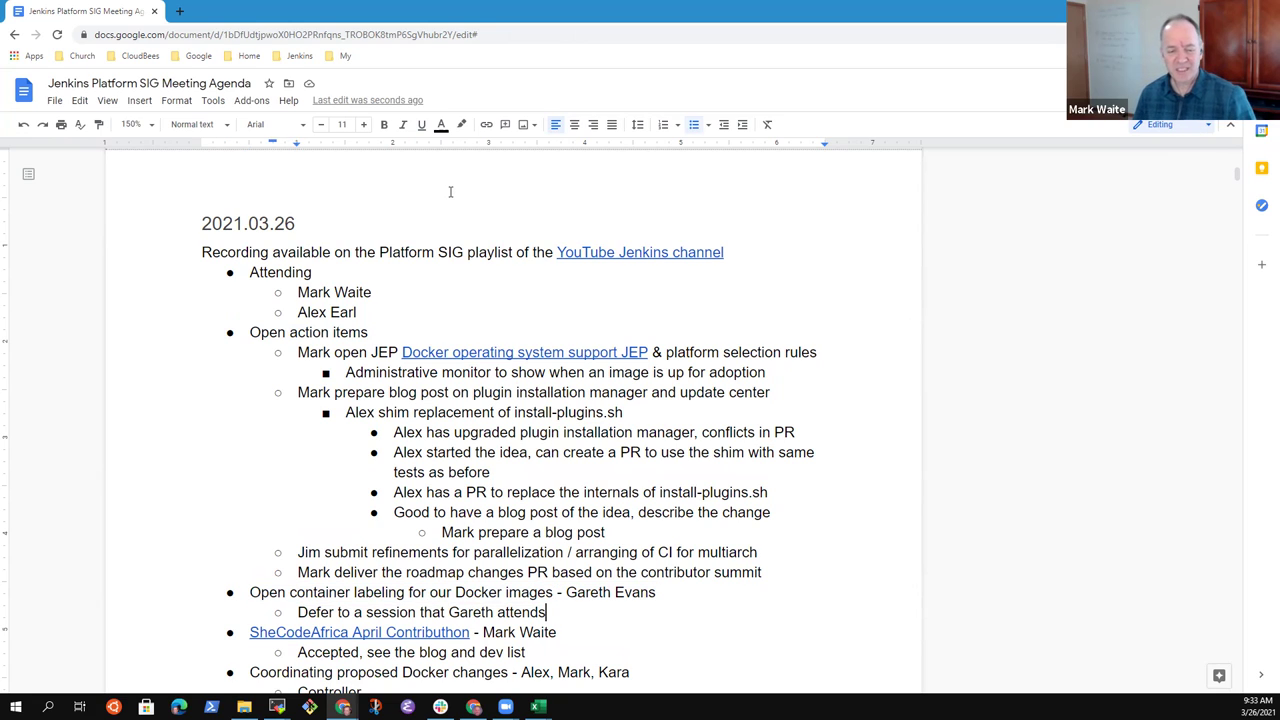
{"action": "key", "text": "Down"}
{"action": "key", "text": "Home"}
{"action": "key", "text": "shift+End"}
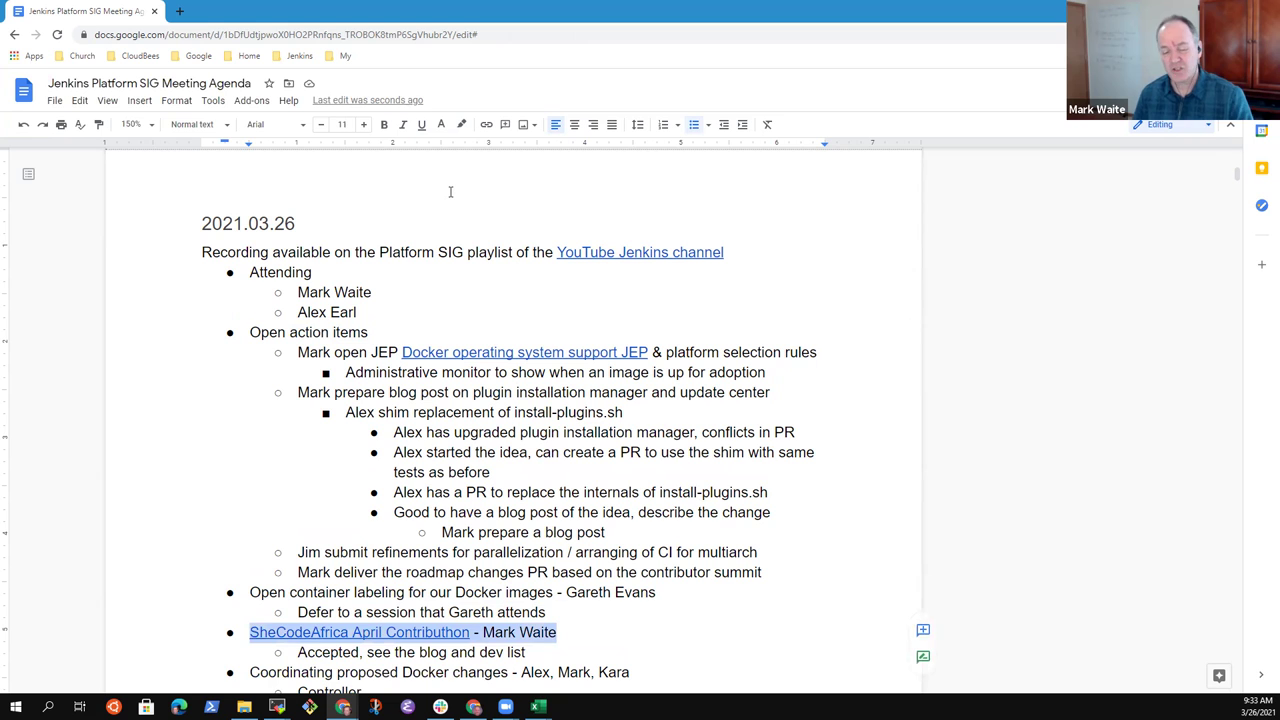
- Scroll down the agenda and select the 'Coordinating proposed Docker changes' line
{"action": "left_click", "coordinate": [450, 191]}
{"action": "scroll", "coordinate": [451, 191], "scroll_direction": "down", "scroll_amount": 3}
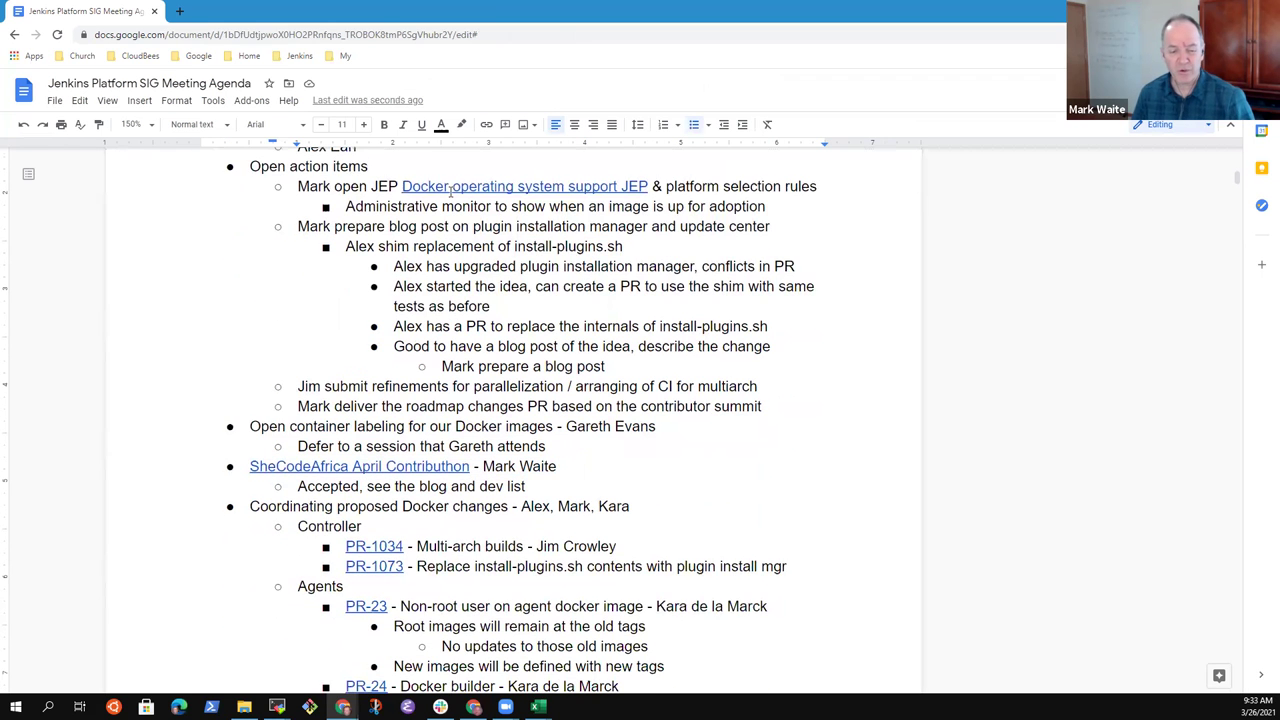
{"action": "scroll", "coordinate": [450, 191], "scroll_direction": "down", "scroll_amount": 2}
{"action": "key", "text": "Down"}
{"action": "key", "text": "Down"}
{"action": "key", "text": "Home"}
{"action": "key", "text": "shift+End"}
{"action": "key", "text": "Down"}
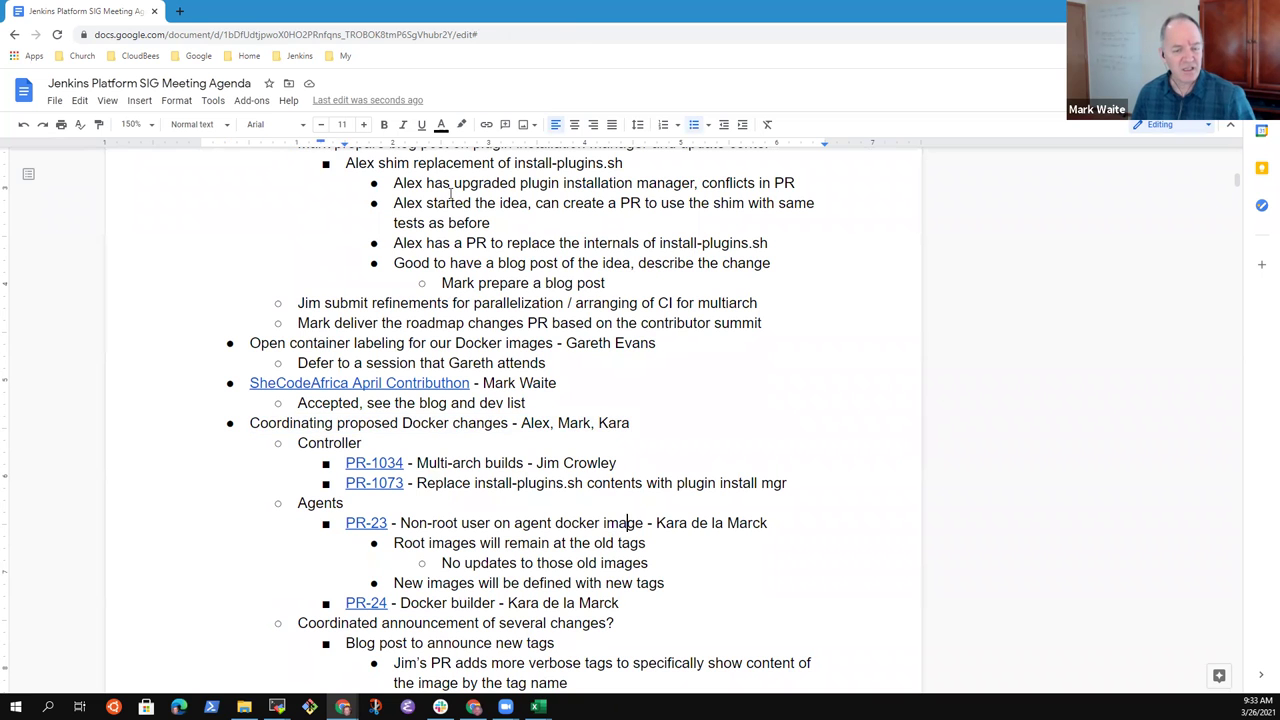
{"action": "scroll", "coordinate": [451, 192], "scroll_direction": "down", "scroll_amount": 4}
{"action": "scroll", "coordinate": [450, 191], "scroll_direction": "down", "scroll_amount": 4}
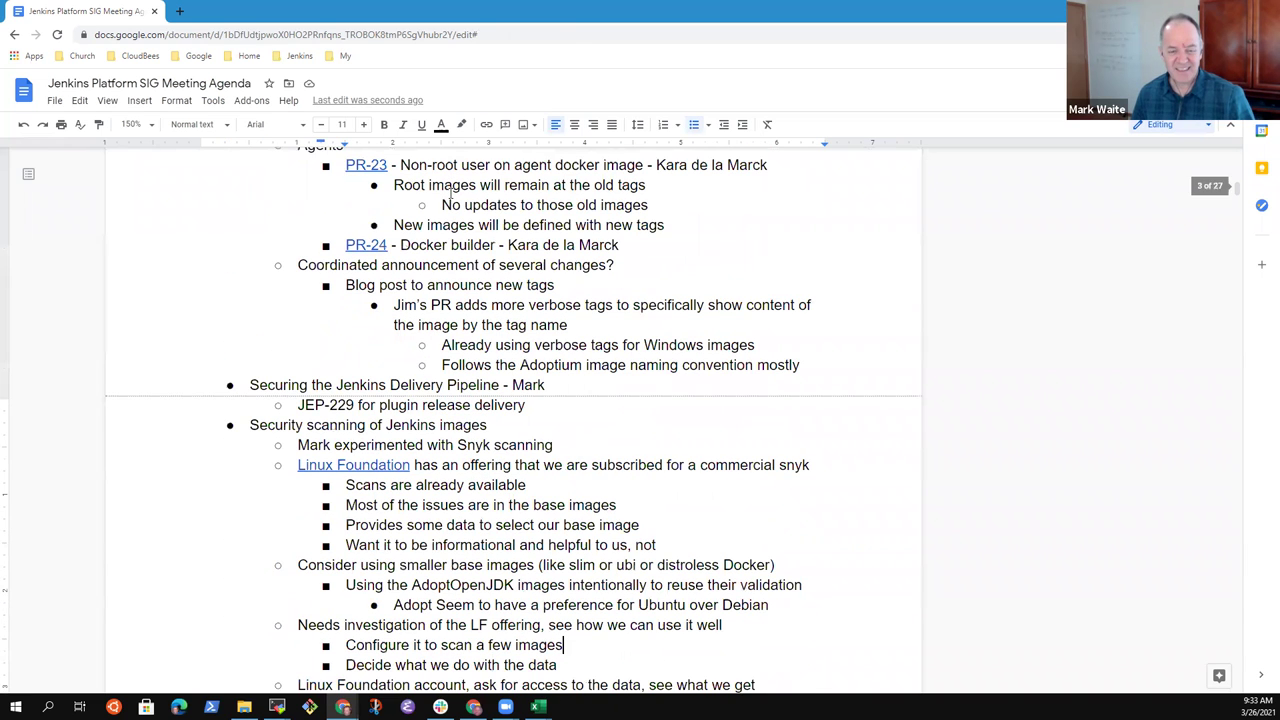
- Select the 'Securing the Jenkins Delivery Pipeline' and 'Security scanning of Jenkins images' lines to review them
{"action": "key", "text": "Up"}
{"action": "key", "text": "Up"}
{"action": "key", "text": "Up"}
{"action": "key", "text": "Up"}
{"action": "key", "text": "Up"}
{"action": "key", "text": "Up"}
{"action": "key", "text": "Up"}
{"action": "key", "text": "Home"}
{"action": "key", "text": "shift+End"}
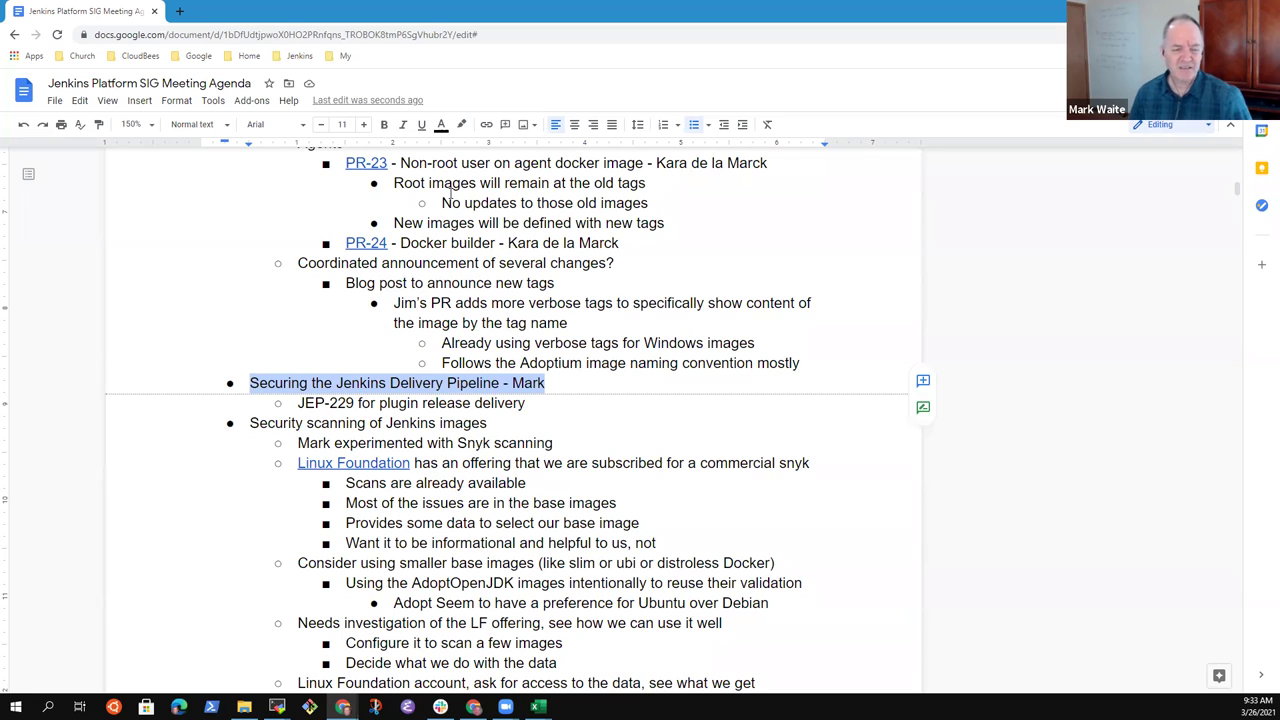
{"action": "key", "text": "Down"}
{"action": "key", "text": "Down"}
{"action": "key", "text": "shift+End"}
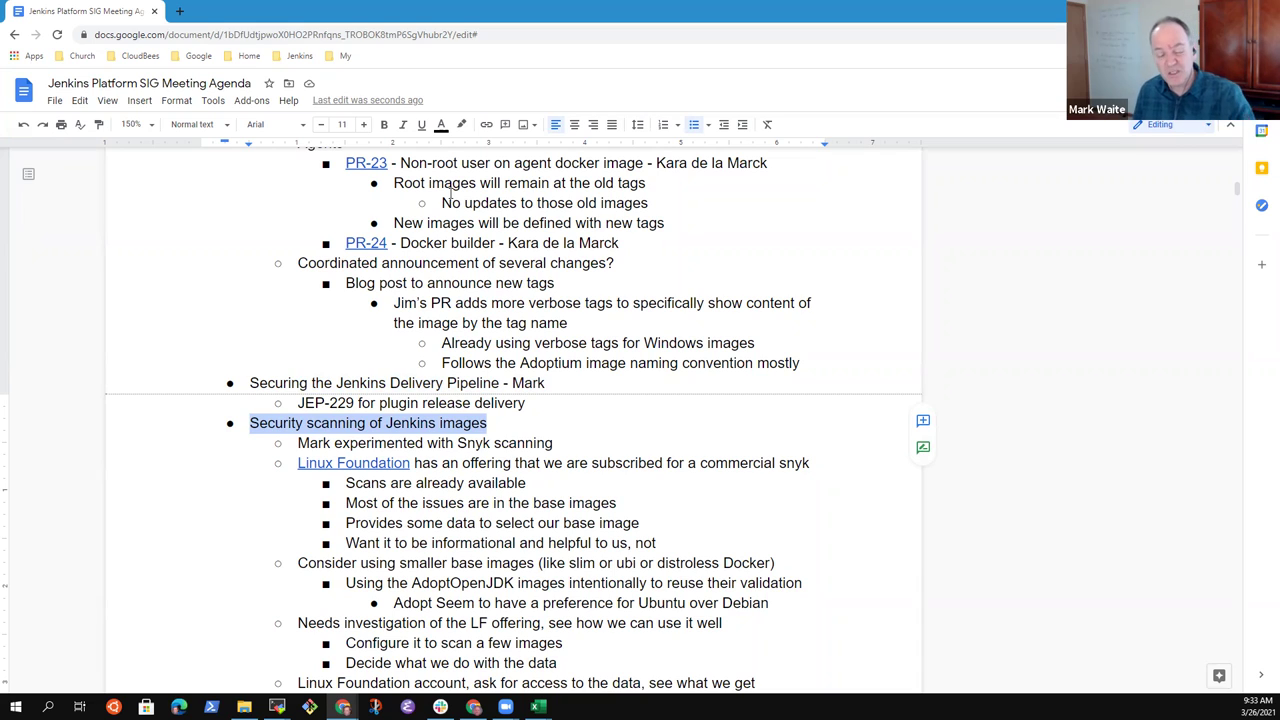
{"action": "key", "text": "Down"}
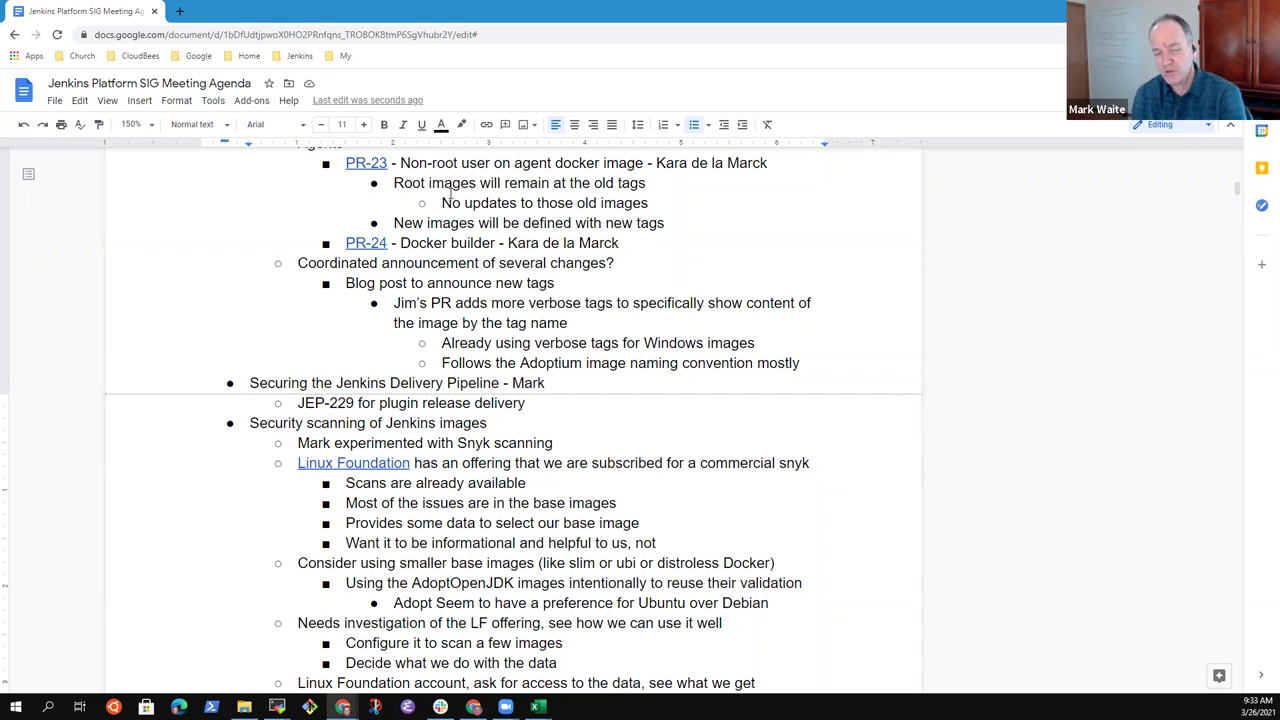
{"action": "key", "text": "Up"}
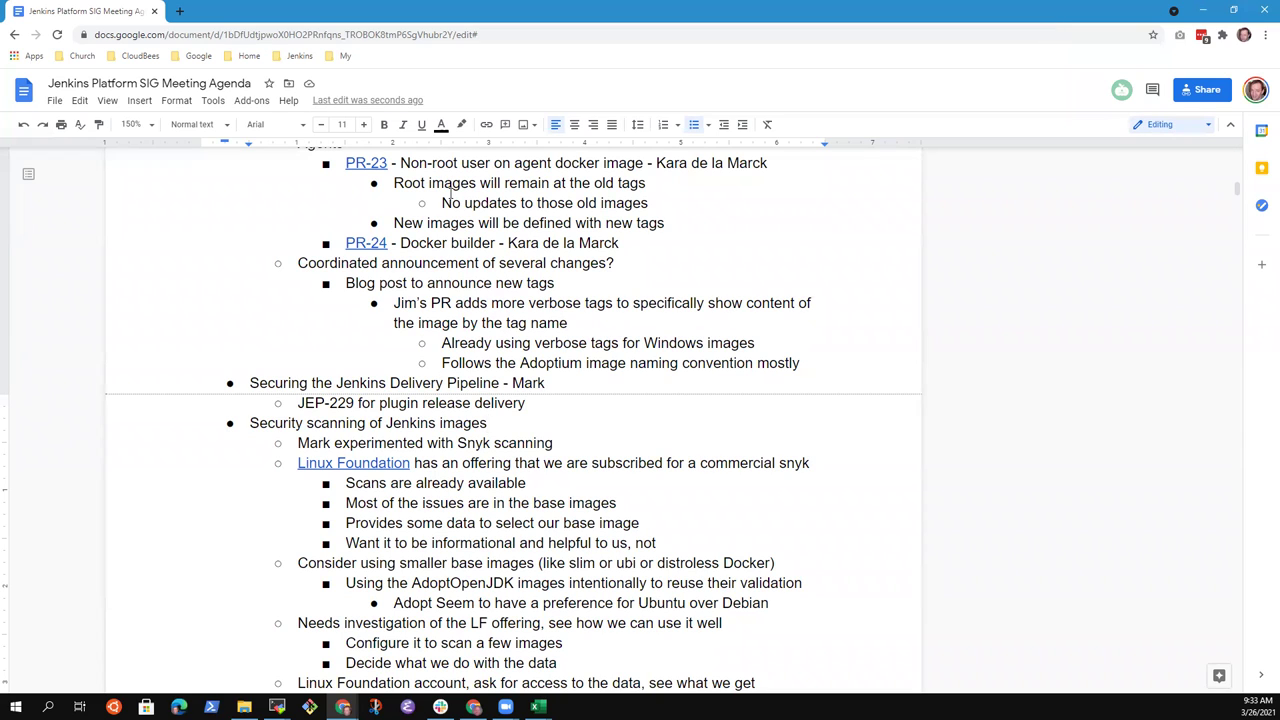
- Return to the contributor summit action item and start a new sub-item below it
{"action": "key", "text": "Down"}
{"action": "key", "text": "Down"}
{"action": "key", "text": "Down"}
{"action": "key", "text": "Down"}
{"action": "key", "text": "Down"}
{"action": "scroll", "coordinate": [449, 191], "scroll_direction": "down", "scroll_amount": 2}
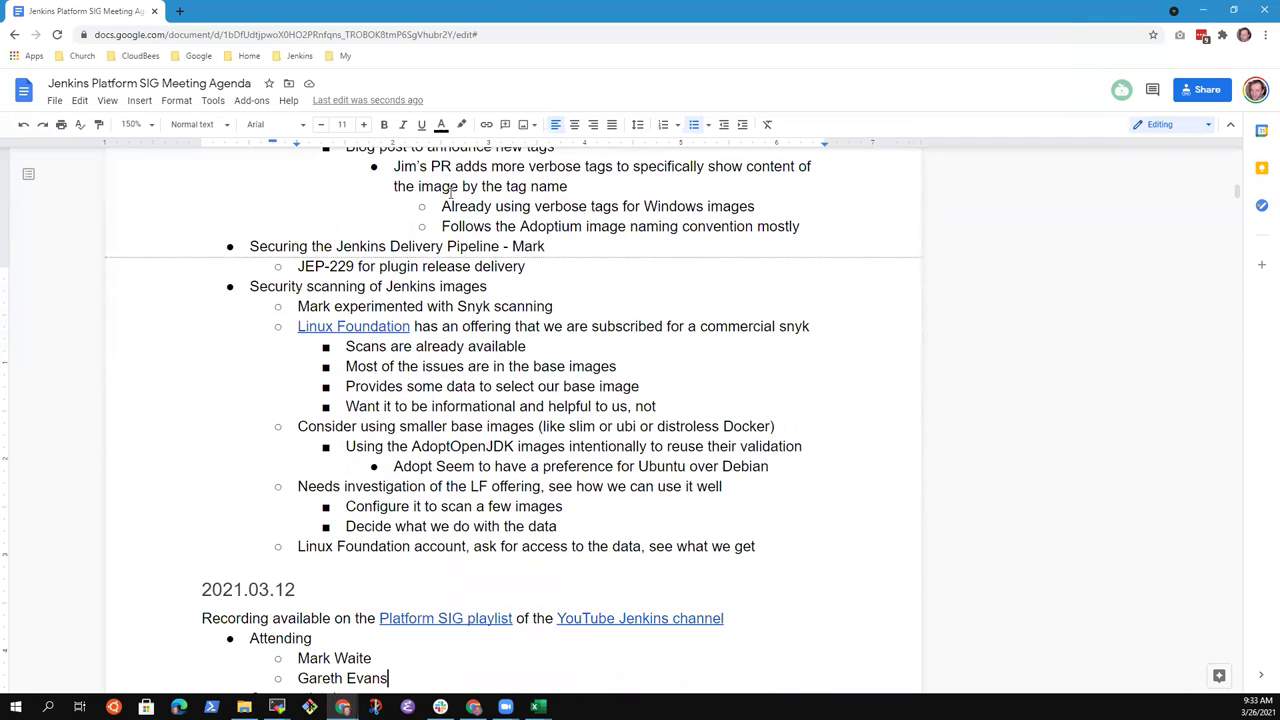
{"action": "key", "text": "Up"}
{"action": "key", "text": "Up"}
{"action": "key", "text": "Up"}
{"action": "key", "text": "Up"}
{"action": "key", "text": "Up"}
{"action": "key", "text": "Up"}
{"action": "key", "text": "Up"}
{"action": "key", "text": "Up"}
{"action": "key", "text": "Up"}
{"action": "key", "text": "Up"}
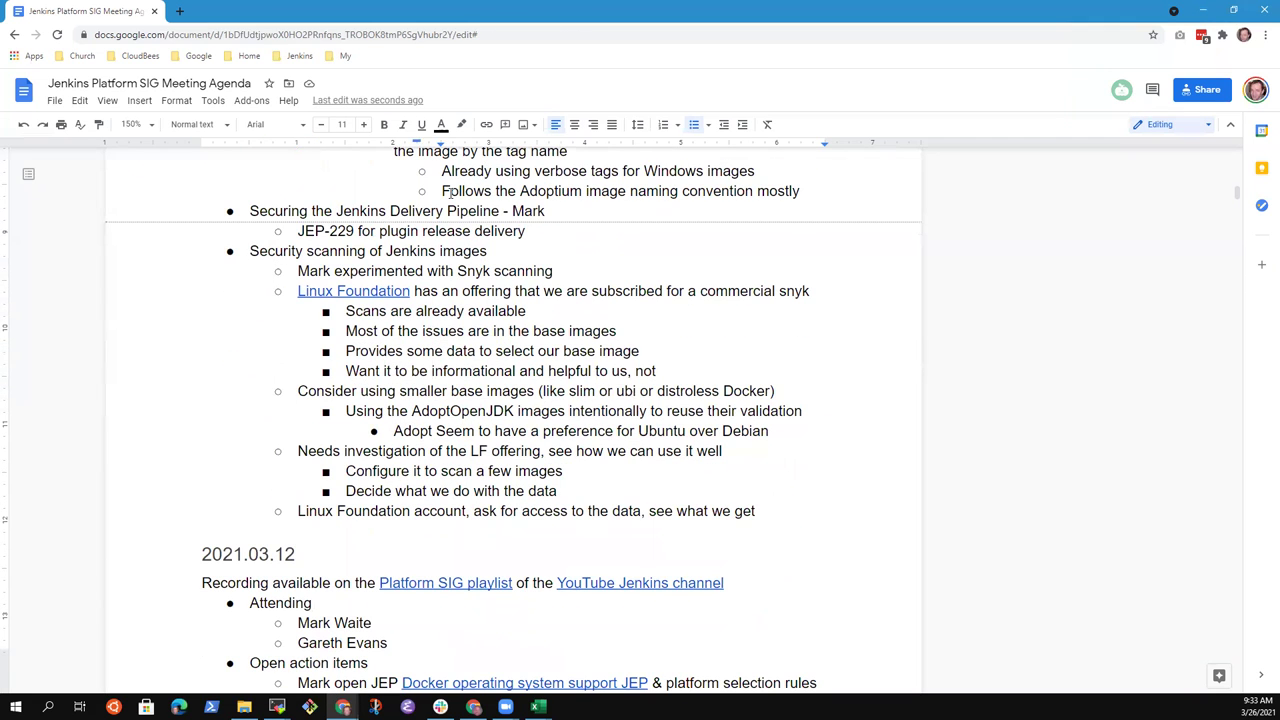
{"action": "key", "text": "Up"}
{"action": "key", "text": "Up"}
{"action": "key", "text": "Up"}
{"action": "key", "text": "Up"}
{"action": "key", "text": "Up"}
{"action": "key", "text": "Up"}
{"action": "key", "text": "Up"}
{"action": "key", "text": "Up"}
{"action": "key", "text": "Up"}
{"action": "key", "text": "Up"}
{"action": "key", "text": "Down"}
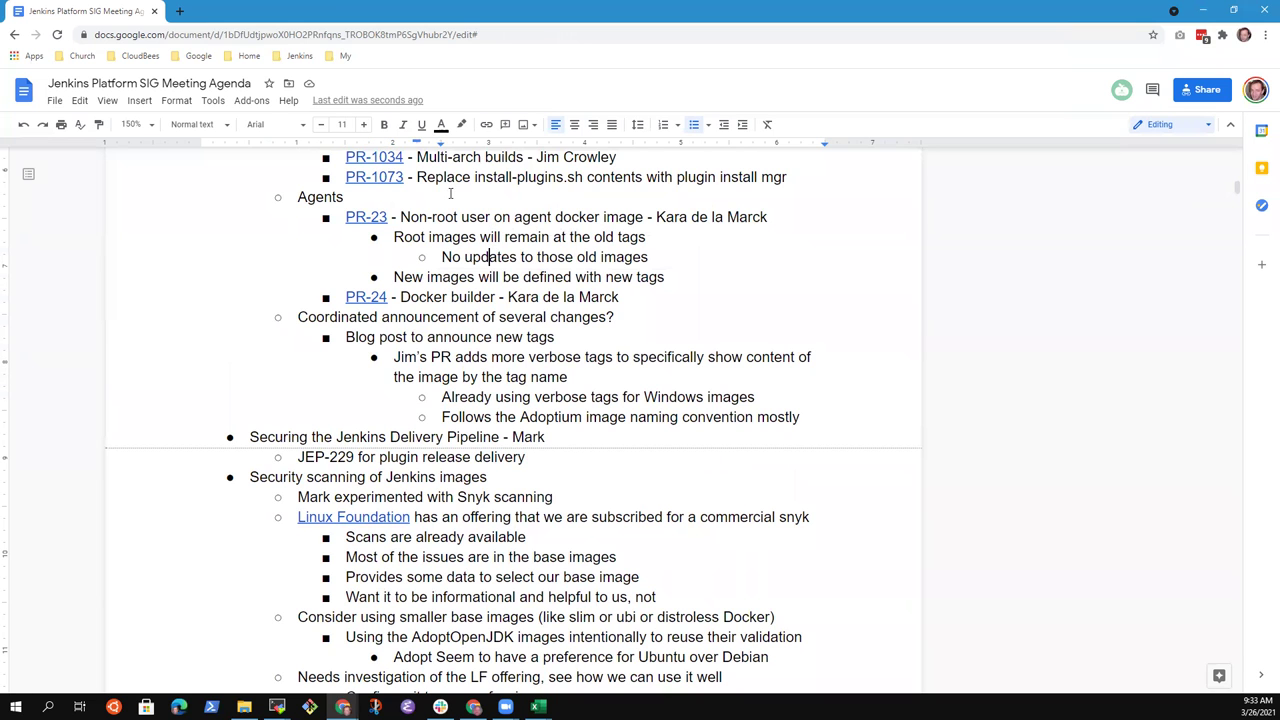
{"action": "key", "text": "Up"}
{"action": "key", "text": "Up"}
{"action": "key", "text": "Up"}
{"action": "key", "text": "Up"}
{"action": "key", "text": "Up"}
{"action": "key", "text": "Up"}
{"action": "key", "text": "Up"}
{"action": "key", "text": "Up"}
{"action": "key", "text": "Up"}
{"action": "key", "text": "Up"}
{"action": "key", "text": "Up"}
{"action": "key", "text": "Up"}
{"action": "key", "text": "Up"}
{"action": "key", "text": "Up"}
{"action": "key", "text": "Up"}
{"action": "key", "text": "Up"}
{"action": "key", "text": "Up"}
{"action": "key", "text": "Up"}
{"action": "key", "text": "Up"}
{"action": "key", "text": "Up"}
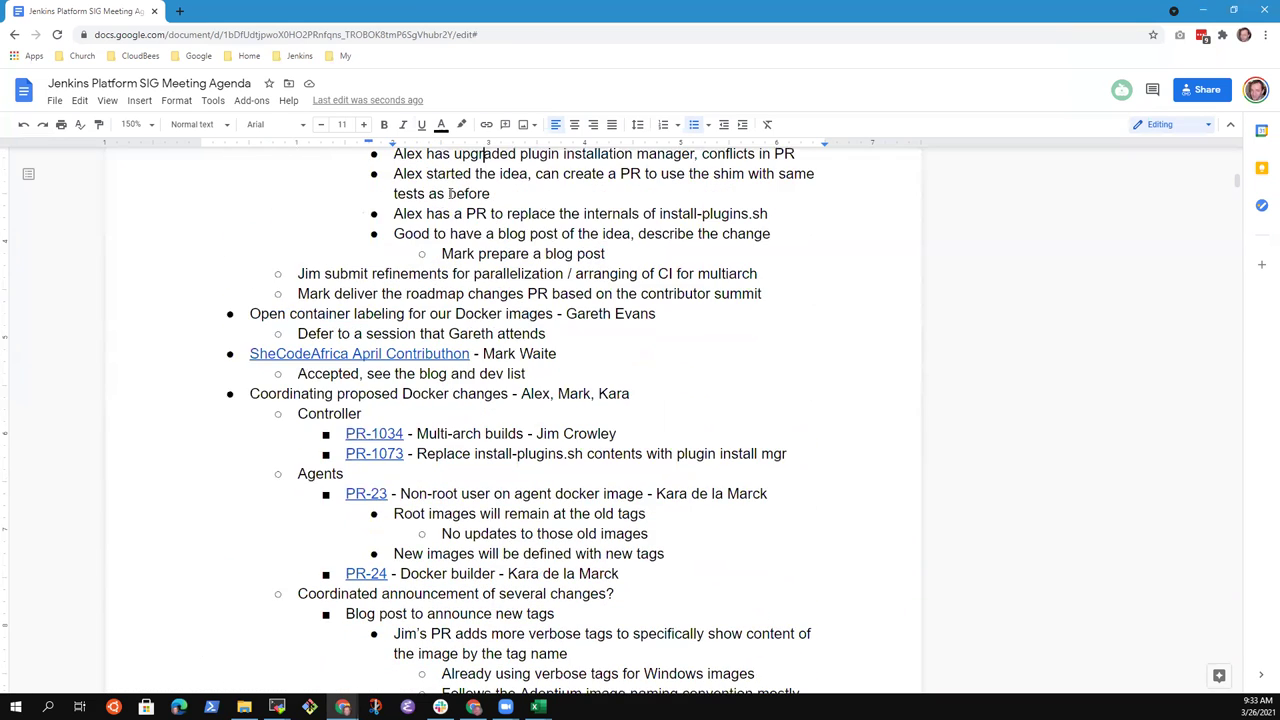
{"action": "key", "text": "Down"}
{"action": "key", "text": "Down"}
{"action": "key", "text": "Down"}
{"action": "key", "text": "Down"}
{"action": "key", "text": "Down"}
{"action": "key", "text": "Down"}
{"action": "key", "text": "Down"}
{"action": "key", "text": "Down"}
{"action": "key", "text": "Down"}
{"action": "key", "text": "Down"}
{"action": "key", "text": "Down"}
{"action": "key", "text": "End"}
{"action": "key", "text": "Return"}
- Add the top-level item 'Java 11 as default in all our images' above the Docker changes item
{"action": "type", "text": "Java 11"}
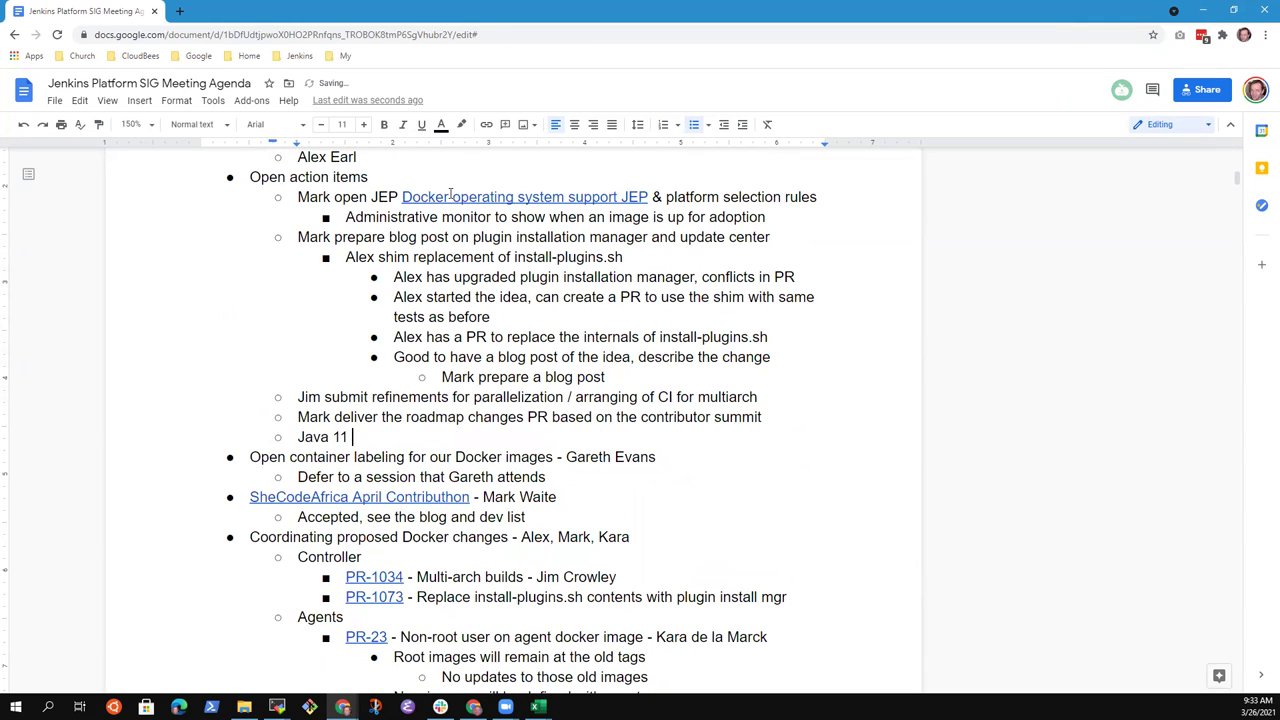
{"action": "key", "text": "BackSpace"}
{"action": "key", "text": "BackSpace"}
{"action": "key", "text": "BackSpace"}
{"action": "key", "text": "BackSpace"}
{"action": "key", "text": "BackSpace"}
{"action": "key", "text": "BackSpace"}
{"action": "key", "text": "BackSpace"}
{"action": "key", "text": "BackSpace"}
{"action": "key", "text": "BackSpace"}
{"action": "key", "text": "BackSpace"}
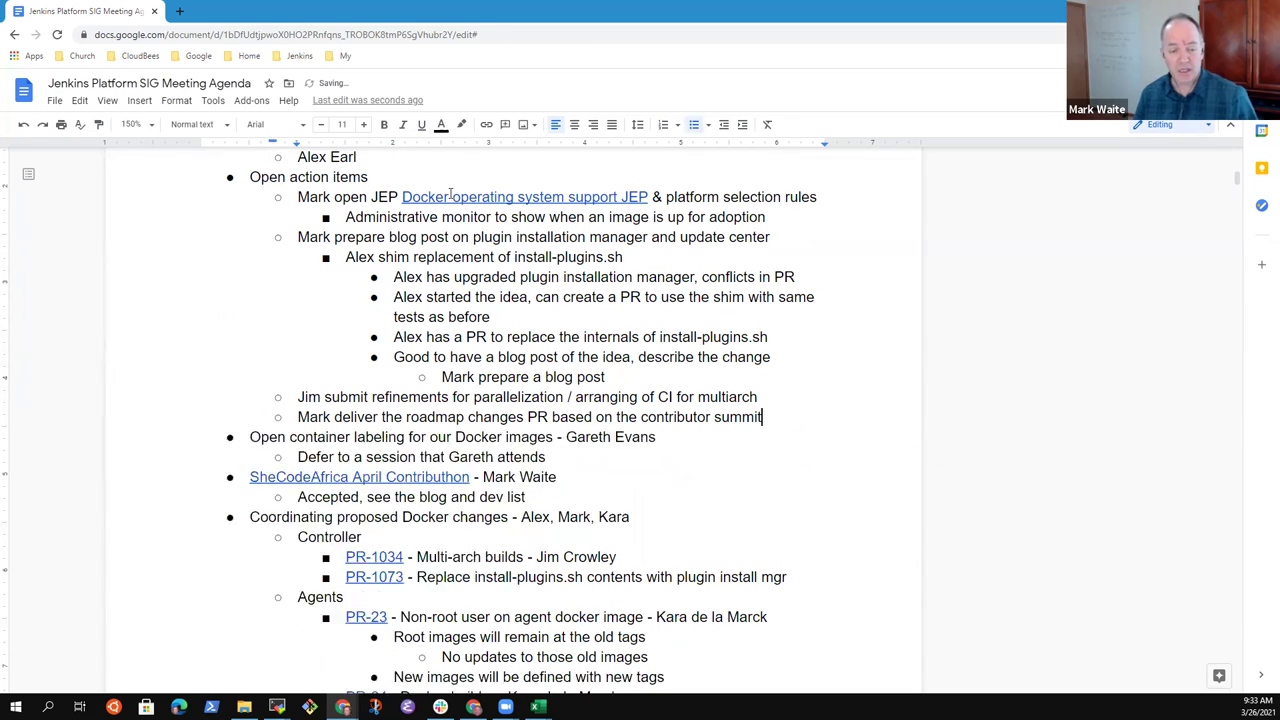
{"action": "key", "text": "Down"}
{"action": "key", "text": "Down"}
{"action": "key", "text": "Down"}
{"action": "key", "text": "Down"}
{"action": "key", "text": "Down"}
{"action": "key", "text": "Home"}
{"action": "key", "text": "Return"}
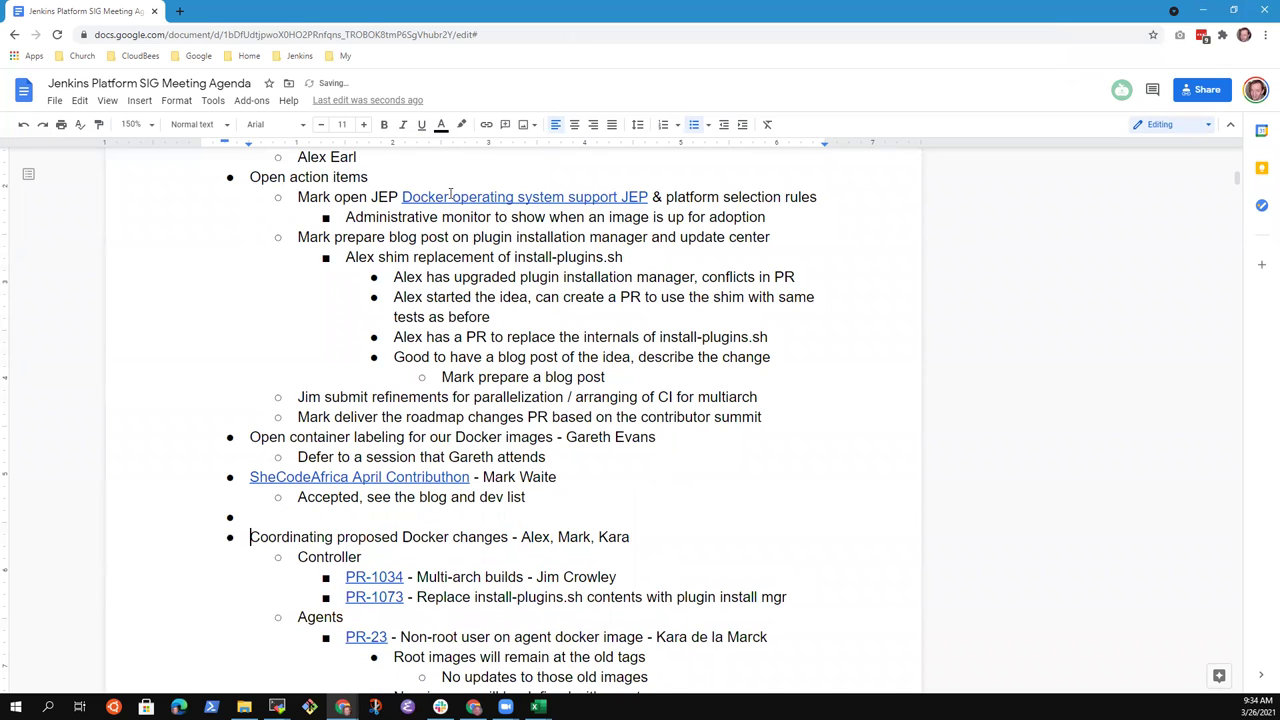
{"action": "key", "text": "Up"}
{"action": "type", "text": "Java 11 as d"}
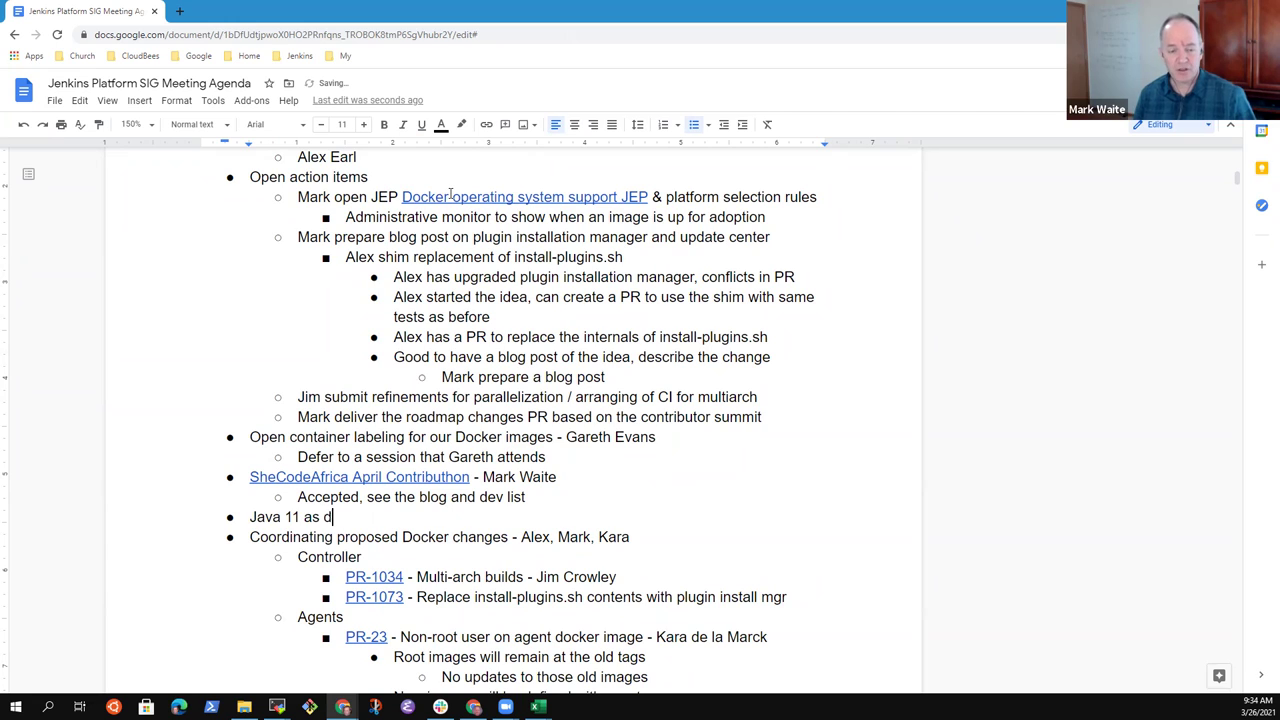
{"action": "type", "text": "efault in all o"}
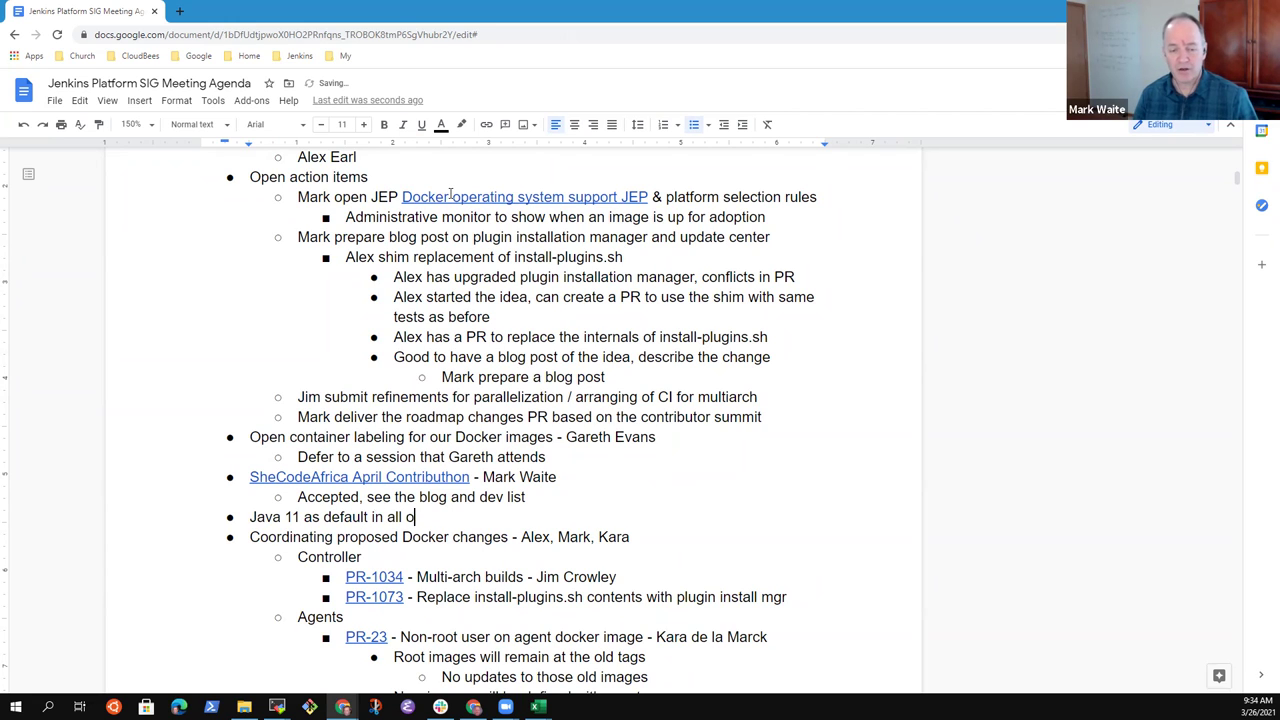
{"action": "type", "text": "ur images"}
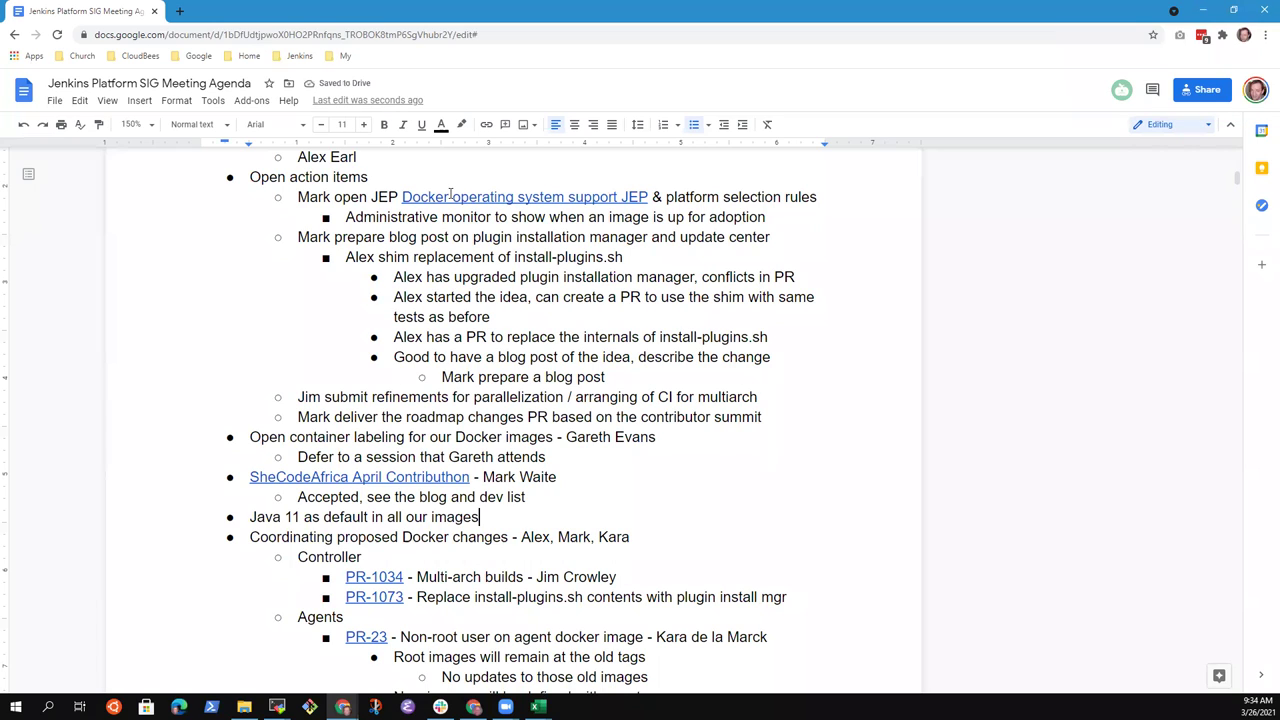
- Add sub-items 'Windows Docker now' and 'Install instruction s now' under the Java 11 item
{"action": "key", "text": "Return"}
{"action": "key", "text": "Tab"}
{"action": "type", "text": "Window"}
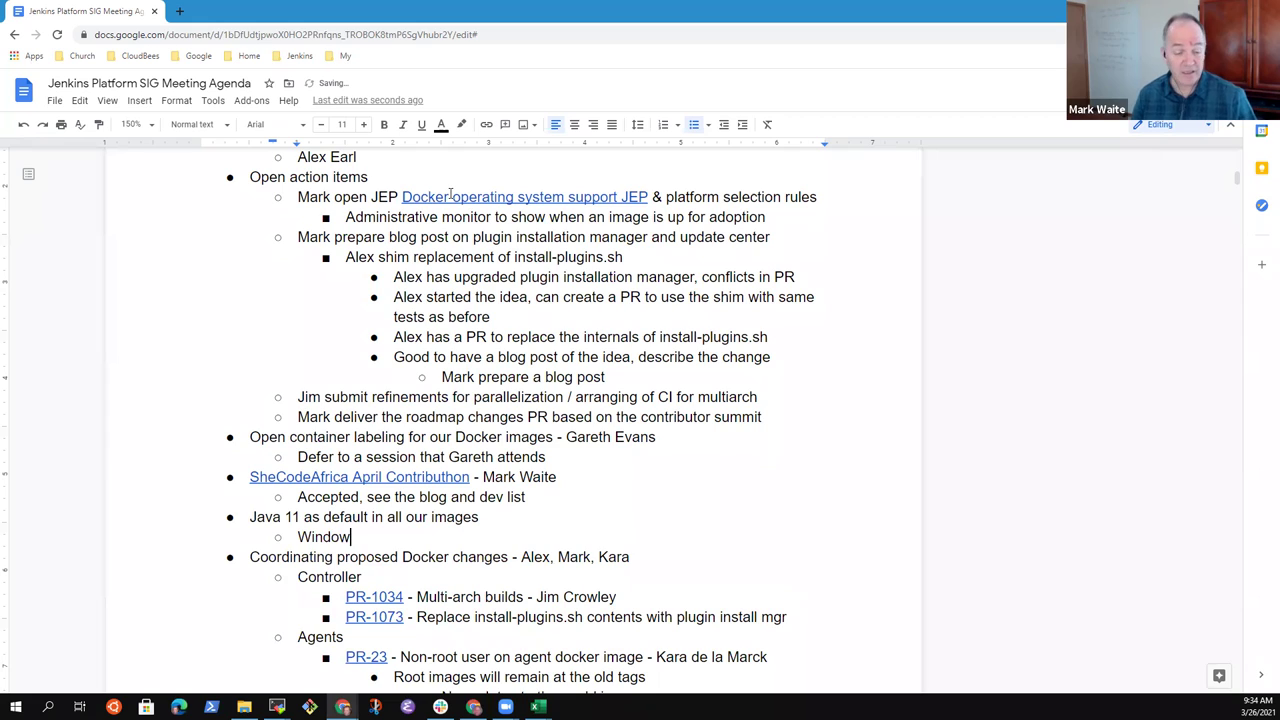
{"action": "type", "text": "s now"}
{"action": "key", "text": "ctrl+Left"}
{"action": "type", "text": "Docker"}
{"action": "key", "text": "End"}
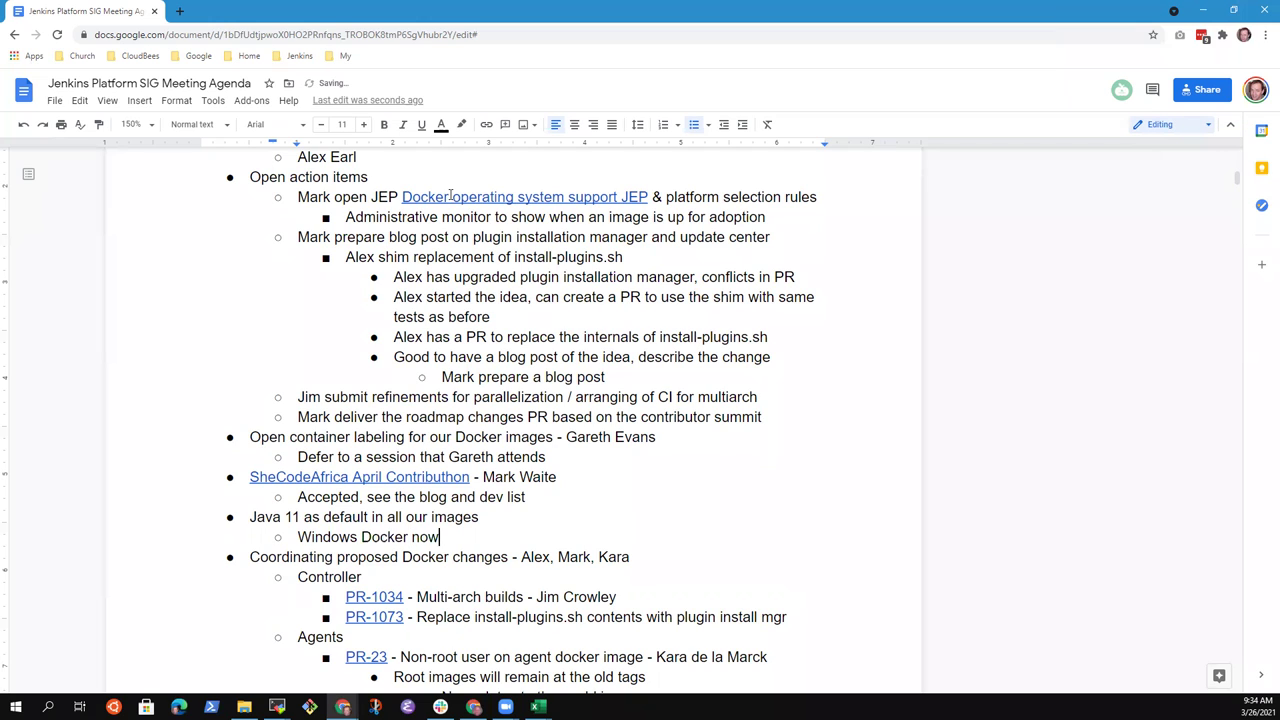
{"action": "key", "text": "Return"}
{"action": "type", "text": "Install instruction s now"}
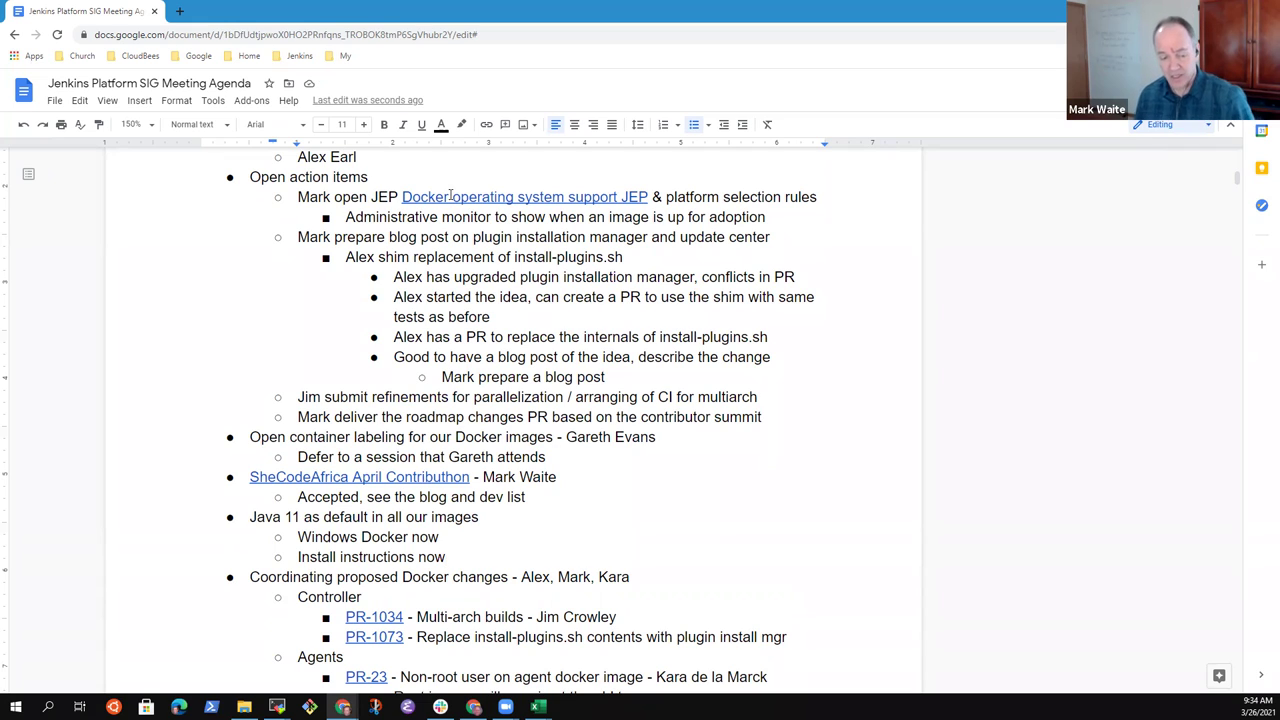
- Append the owner's name after the Java 11 item
{"action": "key", "text": "Up"}
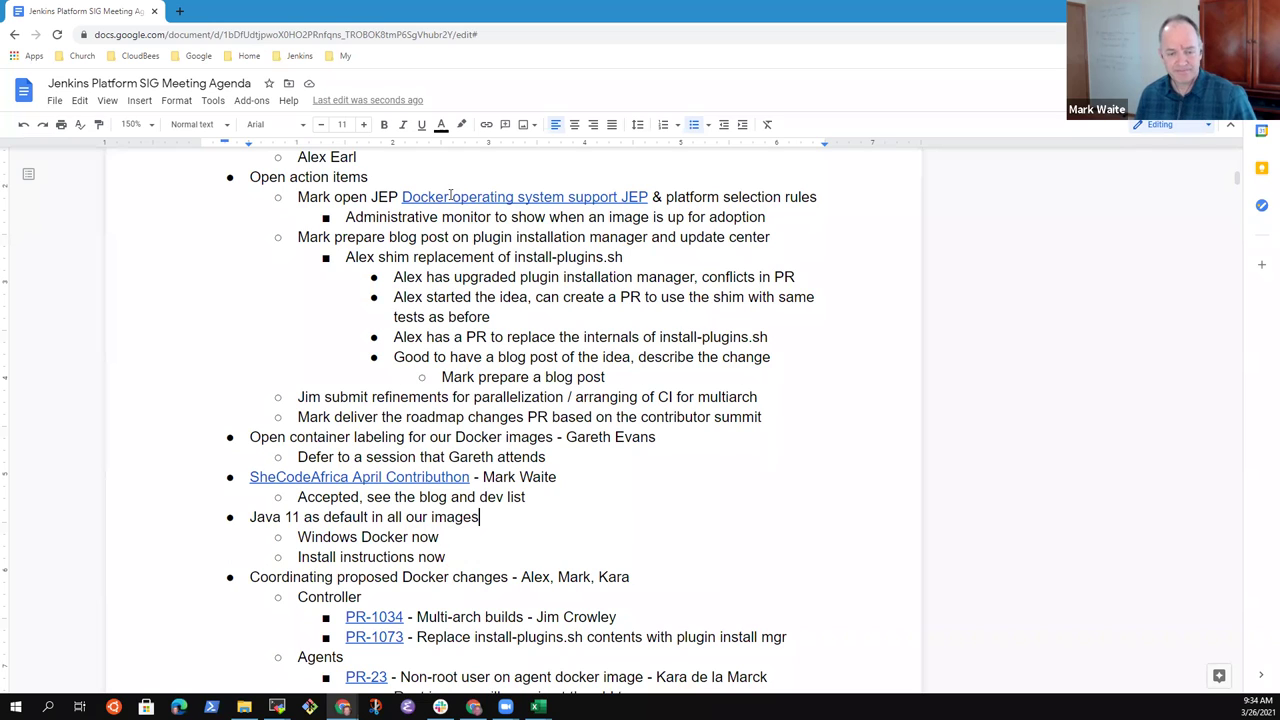
{"action": "type", "text": "- Alex "}
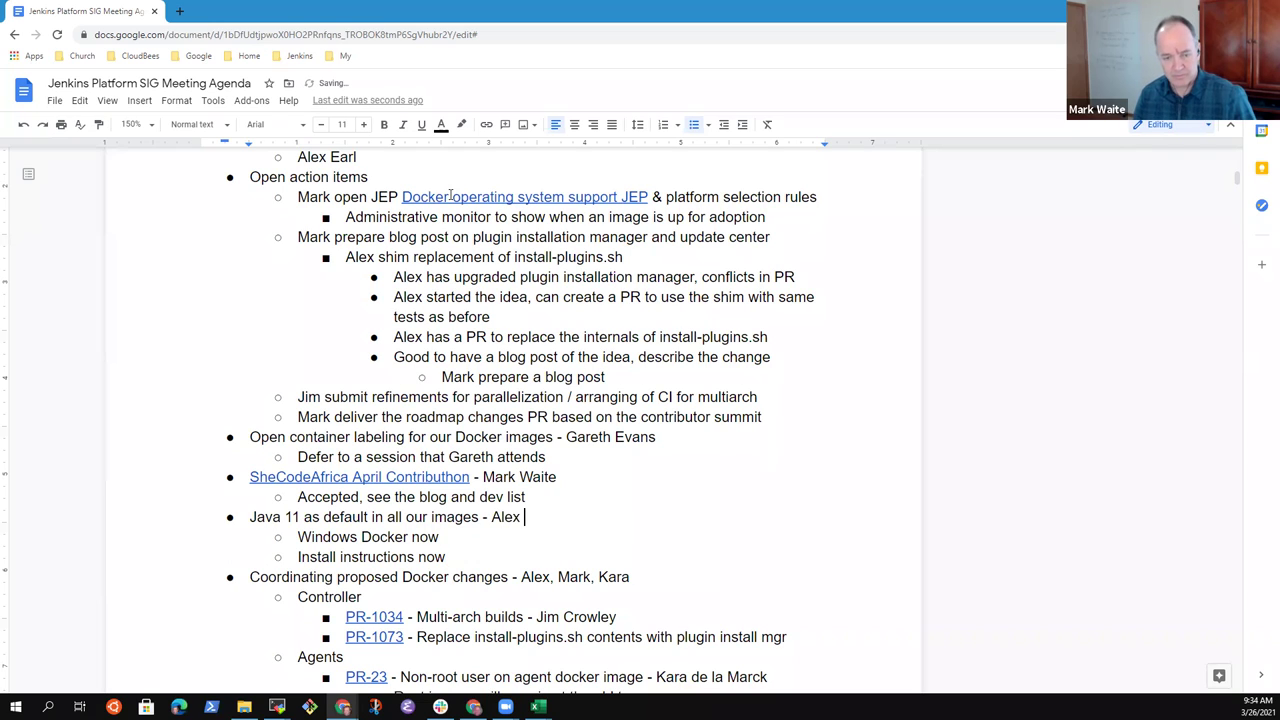
{"action": "type", "text": "Earl"}
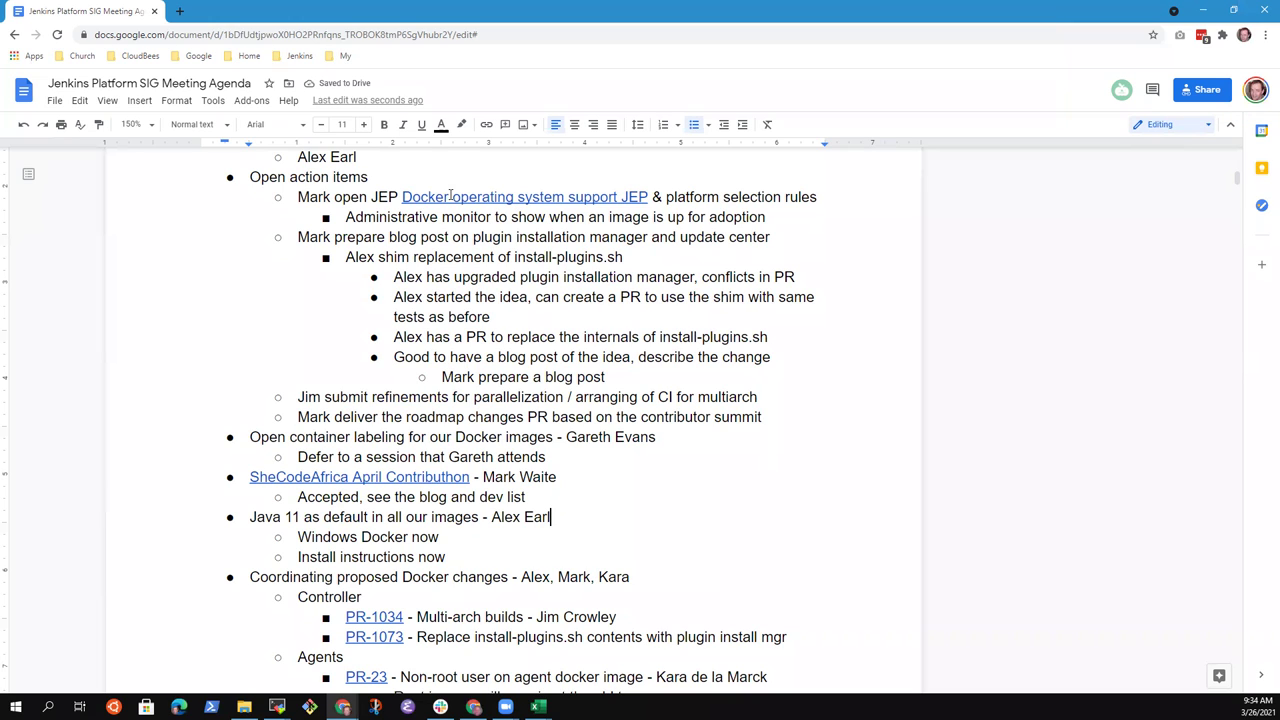
{"action": "key", "text": "Up"}
{"action": "key", "text": "Up"}
{"action": "key", "text": "Up"}
{"action": "key", "text": "Up"}
{"action": "key", "text": "Up"}
{"action": "key", "text": "Up"}
{"action": "key", "text": "Up"}
{"action": "key", "text": "Up"}
{"action": "key", "text": "Up"}
{"action": "key", "text": "Up"}
{"action": "key", "text": "Up"}
{"action": "key", "text": "Up"}
{"action": "key", "text": "Up"}
{"action": "key", "text": "Up"}
{"action": "key", "text": "Up"}
{"action": "key", "text": "Up"}
{"action": "key", "text": "Up"}
{"action": "key", "text": "Up"}
{"action": "key", "text": "Up"}
{"action": "key", "text": "Up"}
{"action": "key", "text": "Up"}
- Cut the Java 11 topic with its sub-items and paste it above 'Open container labeling'
{"action": "key", "text": "Down"}
{"action": "key", "text": "Down"}
{"action": "key", "text": "Down"}
{"action": "key", "text": "Down"}
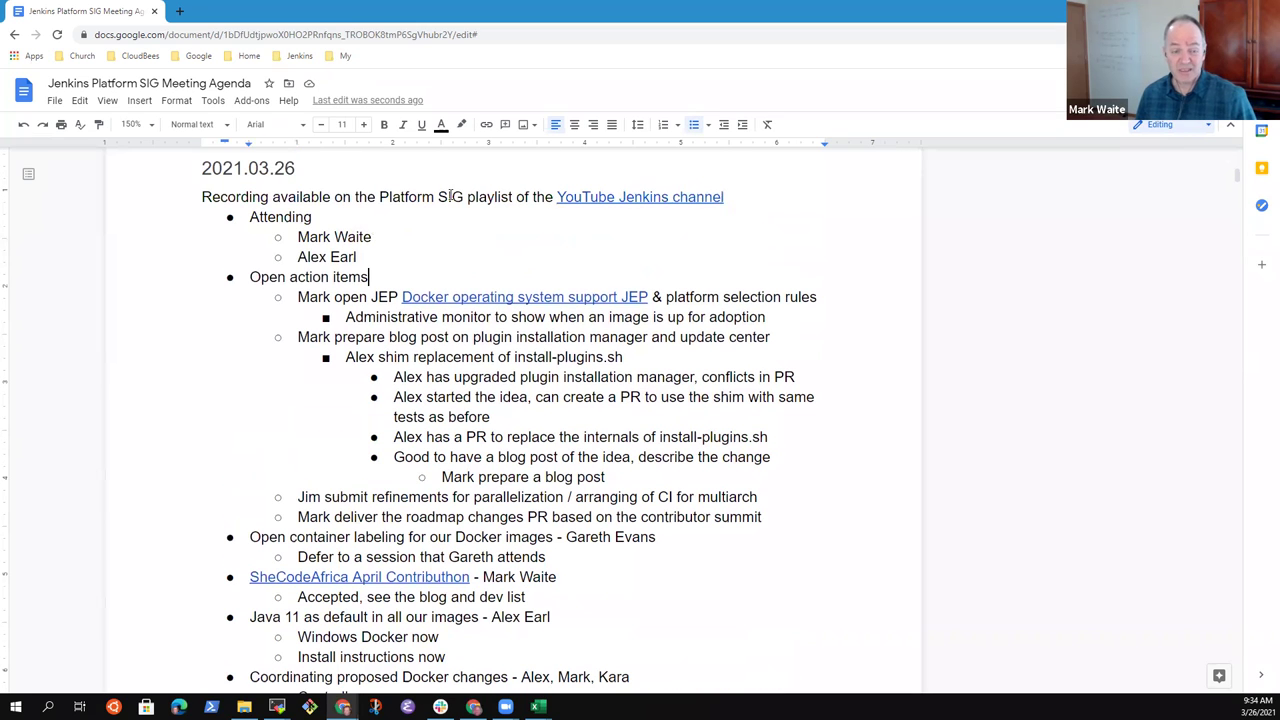
{"action": "key", "text": "Down"}
{"action": "key", "text": "Down"}
{"action": "key", "text": "Down"}
{"action": "key", "text": "Down"}
{"action": "key", "text": "Down"}
{"action": "key", "text": "Down"}
{"action": "key", "text": "Down"}
{"action": "key", "text": "Down"}
{"action": "key", "text": "Down"}
{"action": "key", "text": "Down"}
{"action": "key", "text": "Down"}
{"action": "key", "text": "Down"}
{"action": "key", "text": "Down"}
{"action": "key", "text": "Down"}
{"action": "key", "text": "Down"}
{"action": "key", "text": "Down"}
{"action": "key", "text": "Down"}
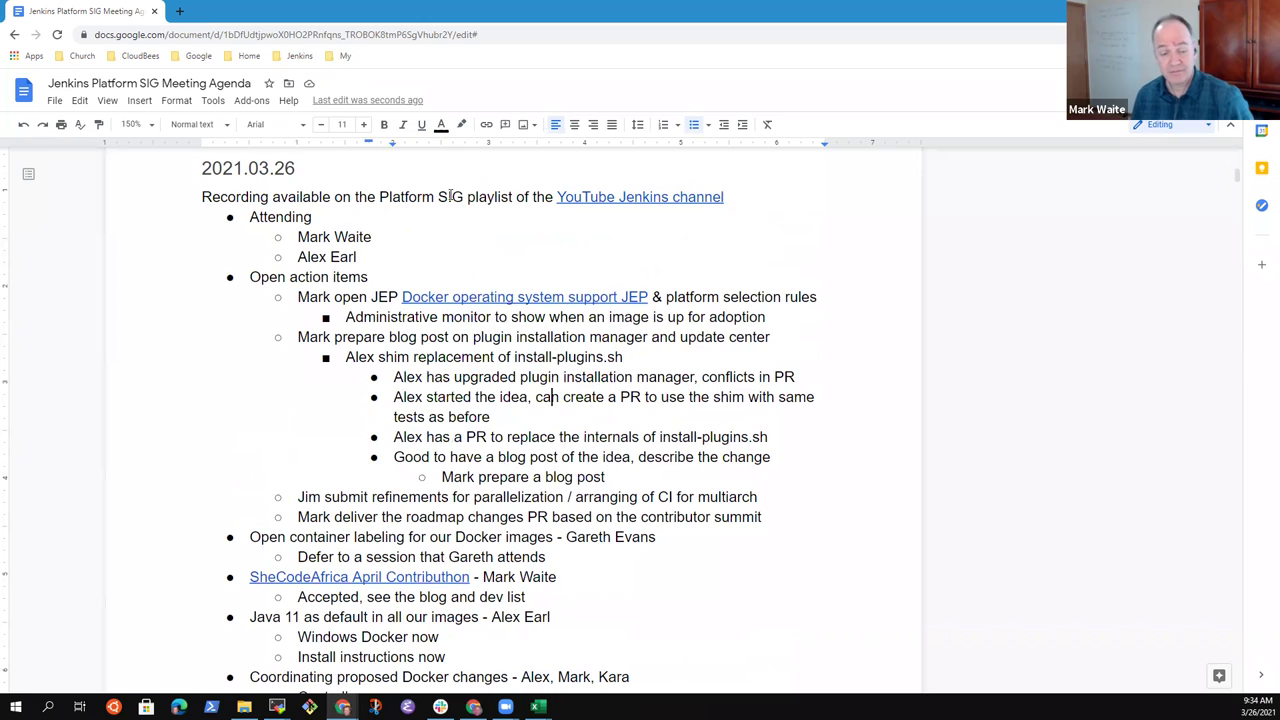
{"action": "key", "text": "shift+End"}
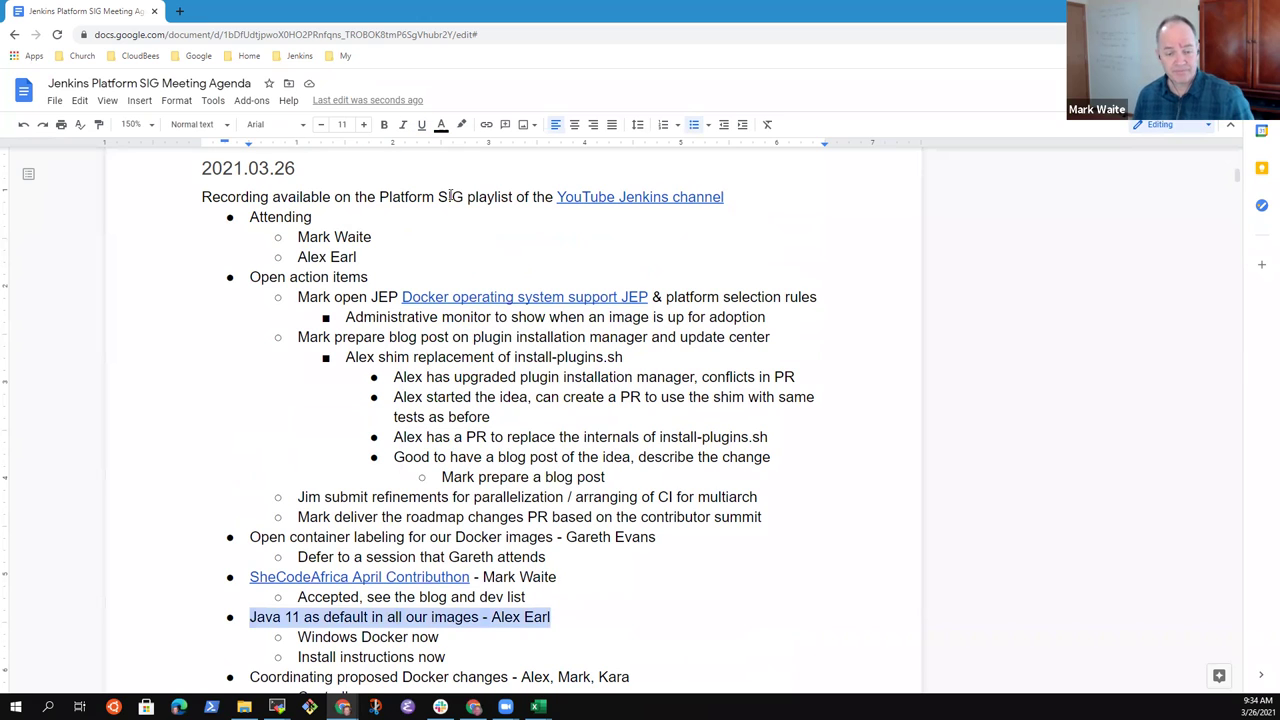
{"action": "key", "text": "Up"}
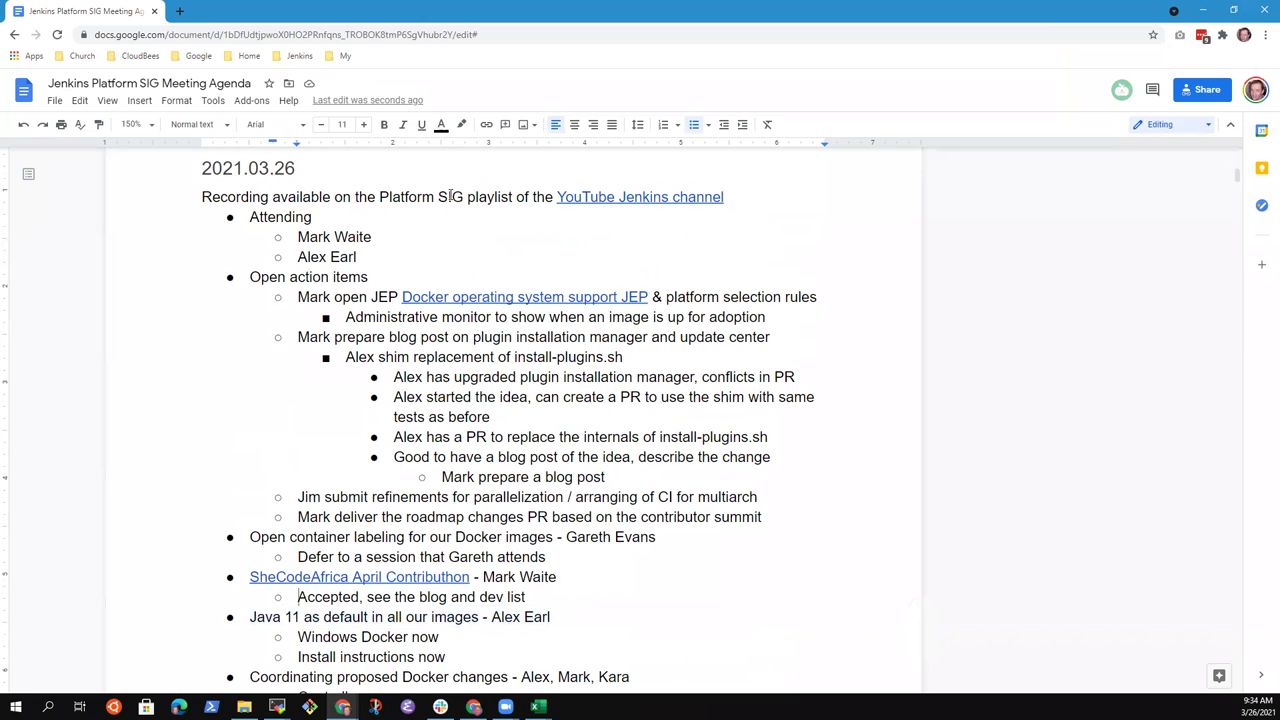
{"action": "key", "text": "shift+Down"}
{"action": "key", "text": "shift+Down"}
{"action": "key", "text": "shift+Down"}
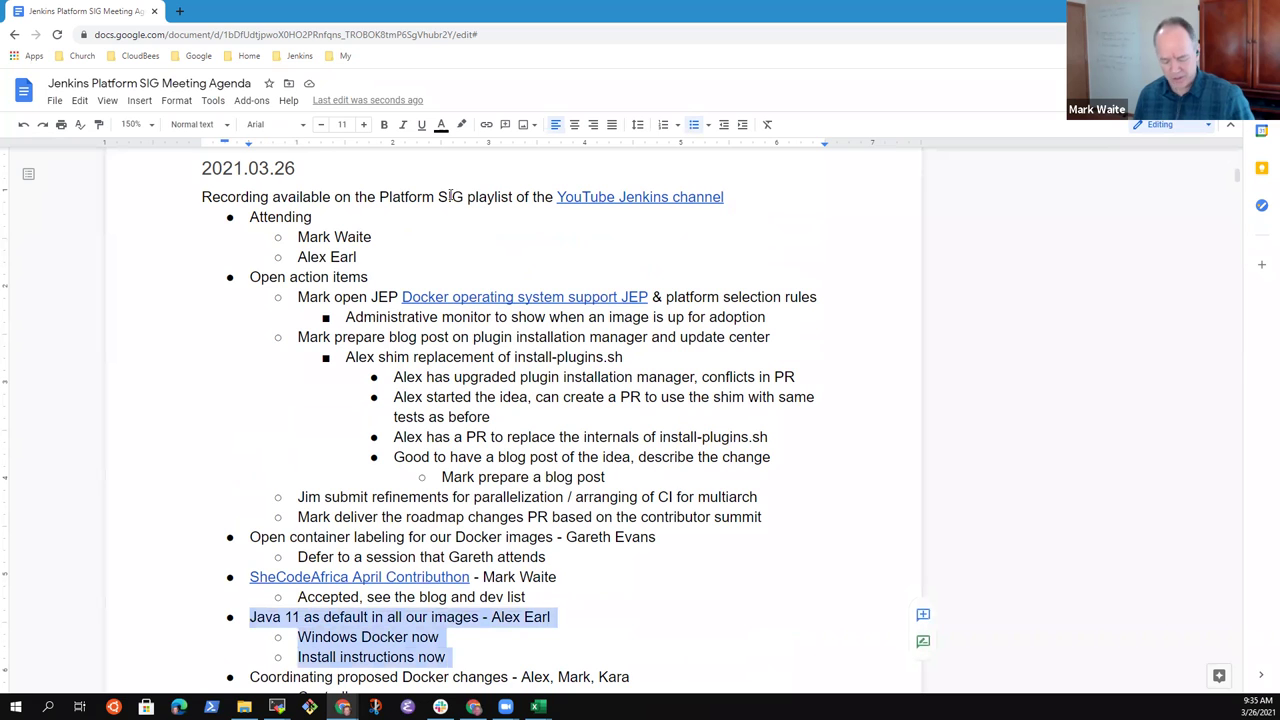
{"action": "key", "text": "ctrl+x"}
{"action": "key", "text": "Up"}
{"action": "key", "text": "Up"}
{"action": "key", "text": "Up"}
{"action": "key", "text": "Up"}
{"action": "key", "text": "ctrl+v"}
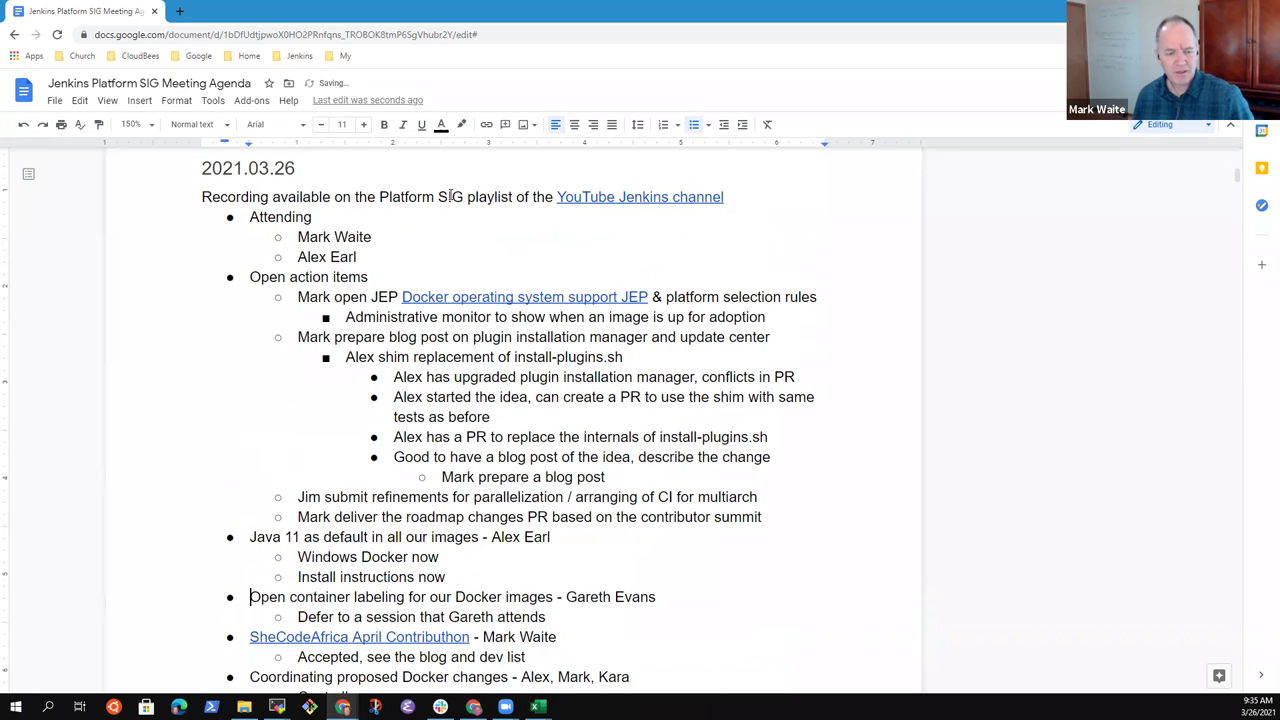
- Select the Docker OS support JEP, plugin installation manager blog post, and install-plugins.sh shim lines
{"action": "key", "text": "Up"}
{"action": "key", "text": "Up"}
{"action": "key", "text": "Up"}
{"action": "key", "text": "Up"}
{"action": "key", "text": "Up"}
{"action": "key", "text": "Up"}
{"action": "key", "text": "Up"}
{"action": "key", "text": "Up"}
{"action": "key", "text": "Up"}
{"action": "key", "text": "Up"}
{"action": "key", "text": "Up"}
{"action": "key", "text": "Up"}
{"action": "key", "text": "Up"}
{"action": "key", "text": "Up"}
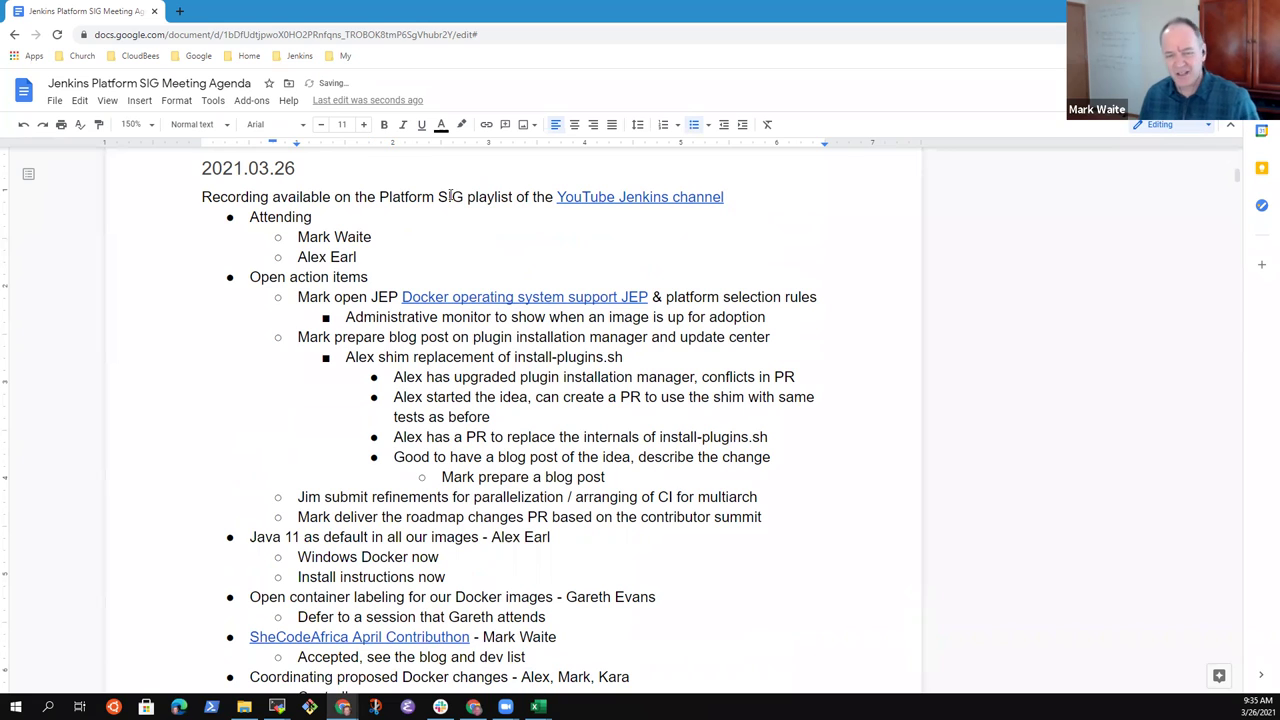
{"action": "key", "text": "shift+Down"}
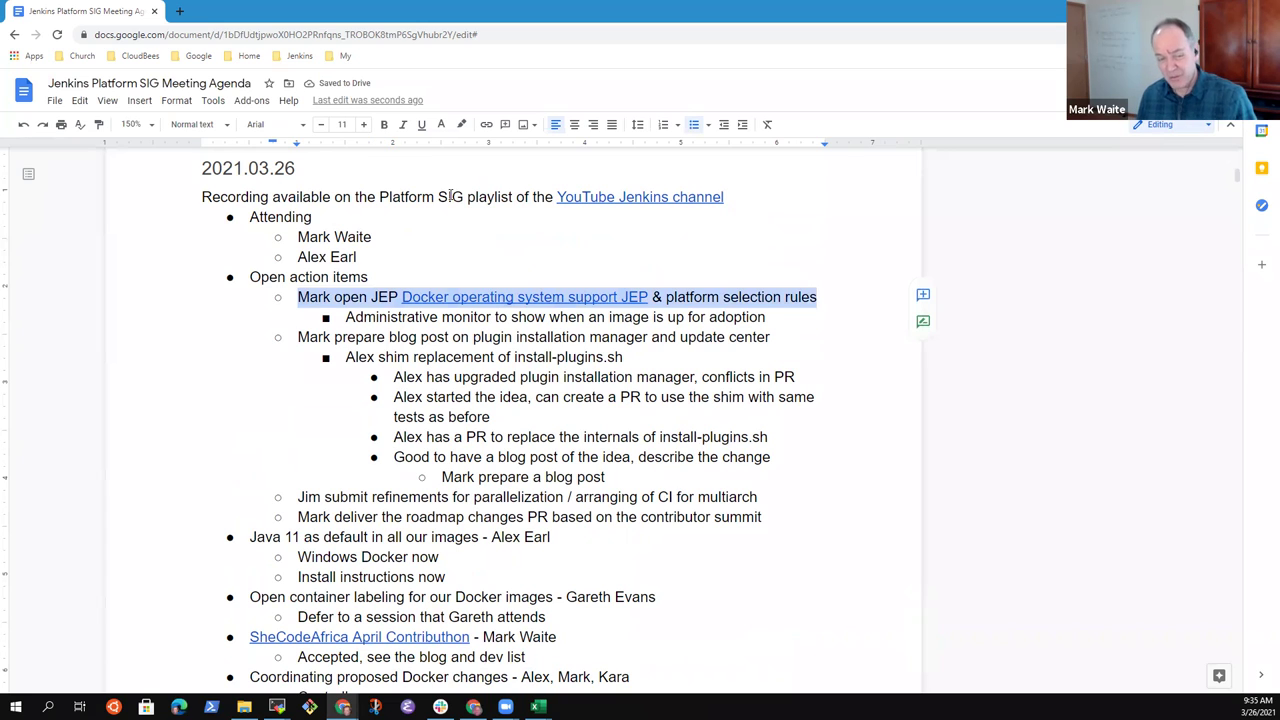
{"action": "key", "text": "End"}
{"action": "key", "text": "Down"}
{"action": "key", "text": "Home"}
{"action": "key", "text": "shift+Down"}
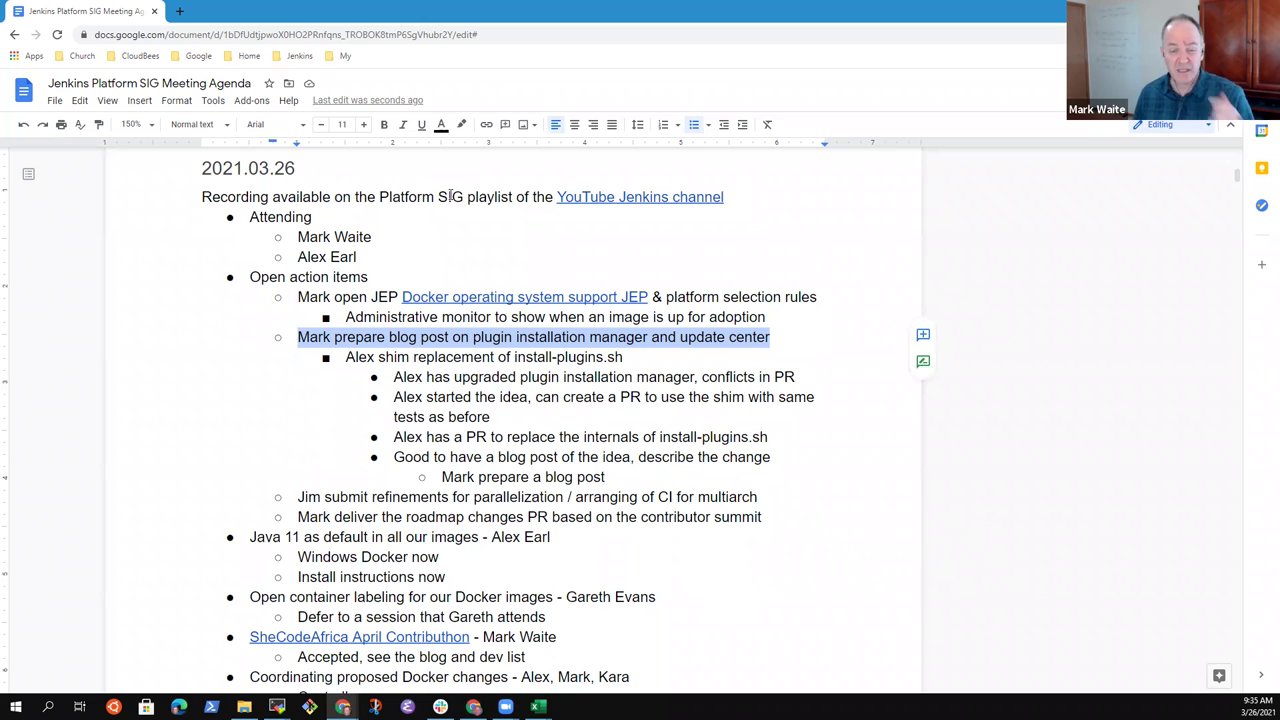
{"action": "key", "text": "Right"}
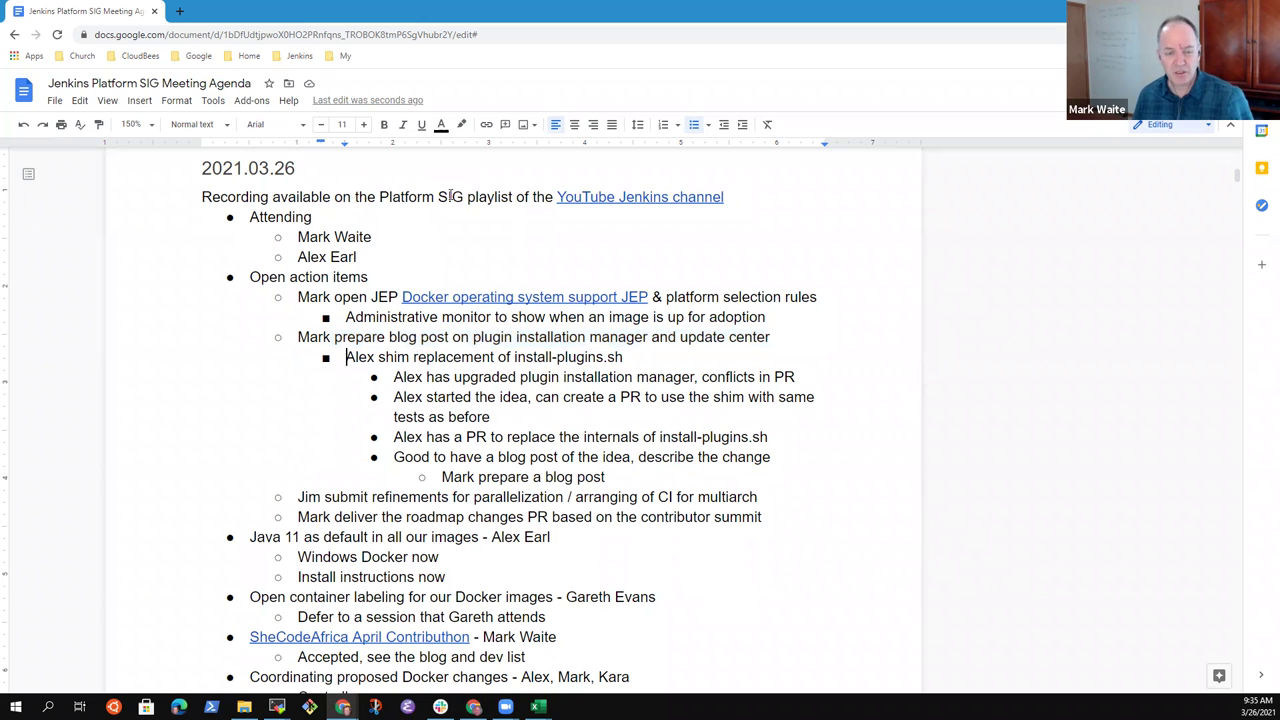
{"action": "key", "text": "shift+Down"}
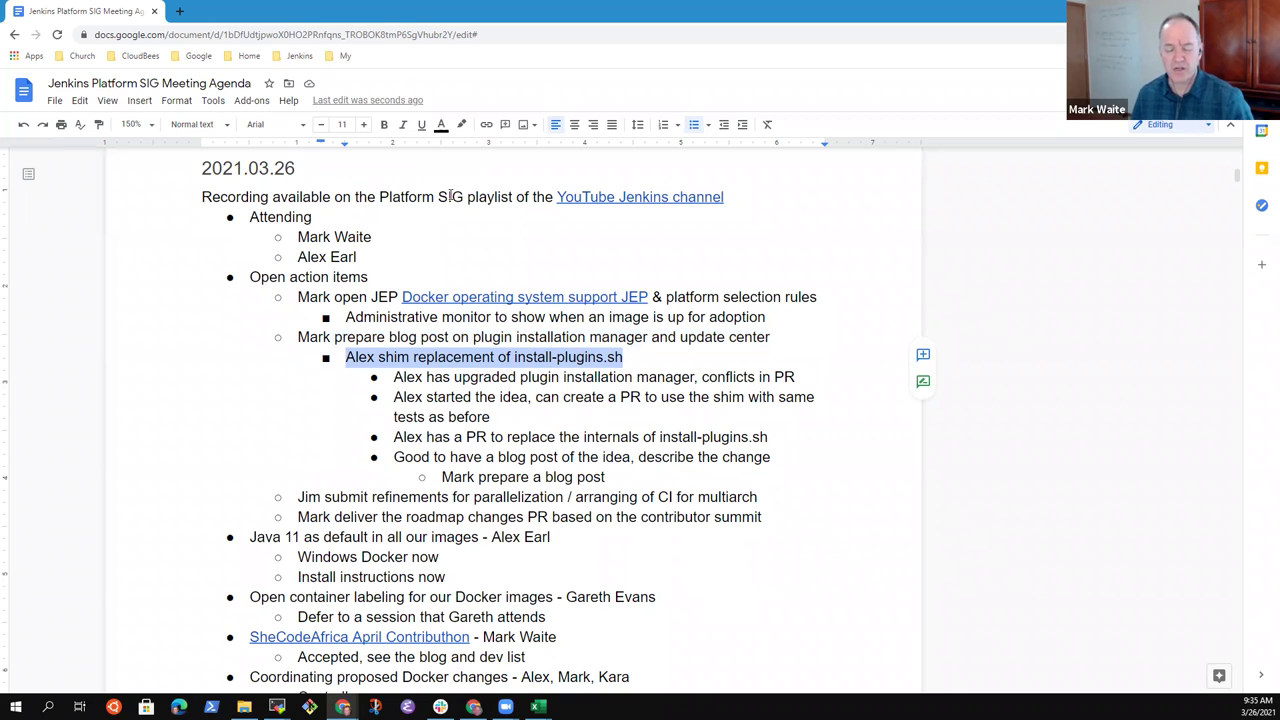
- Select the words 'installation manager', then go to the end of the 'prepare a blog post' sub-item
{"action": "key", "text": "Down"}
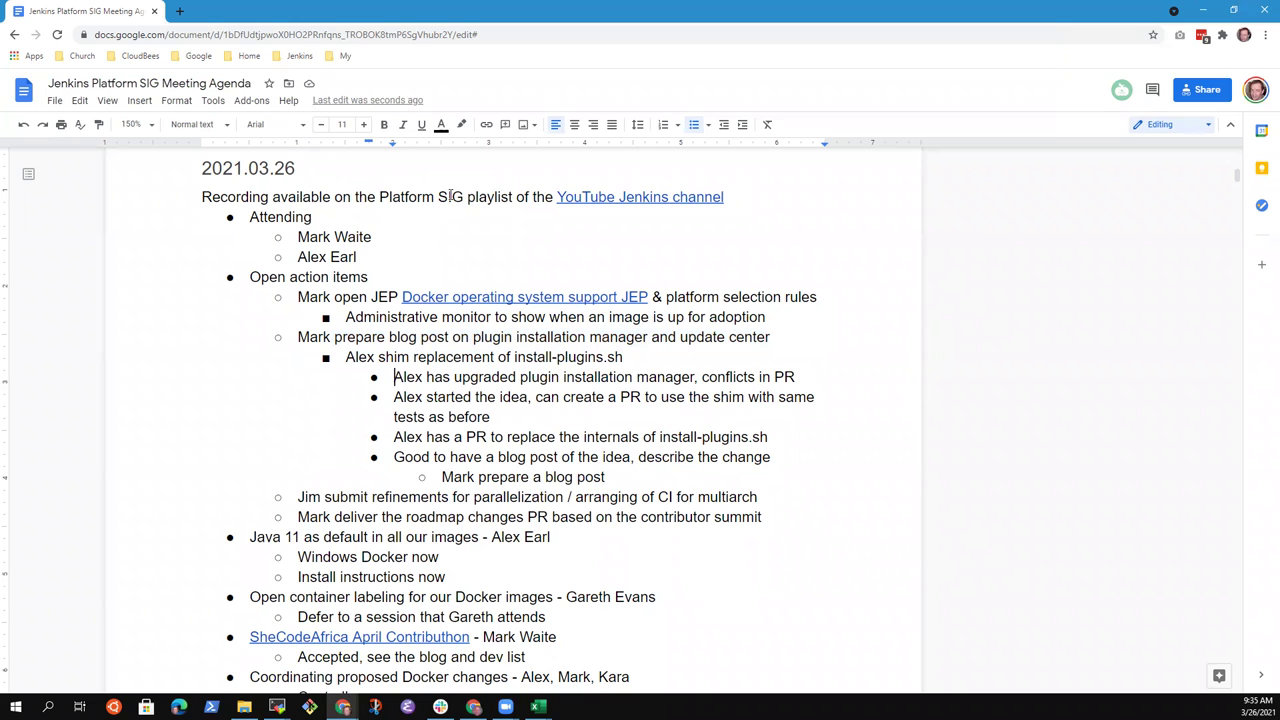
{"action": "key", "text": "Down"}
{"action": "key", "text": "Down"}
{"action": "key", "text": "Down"}
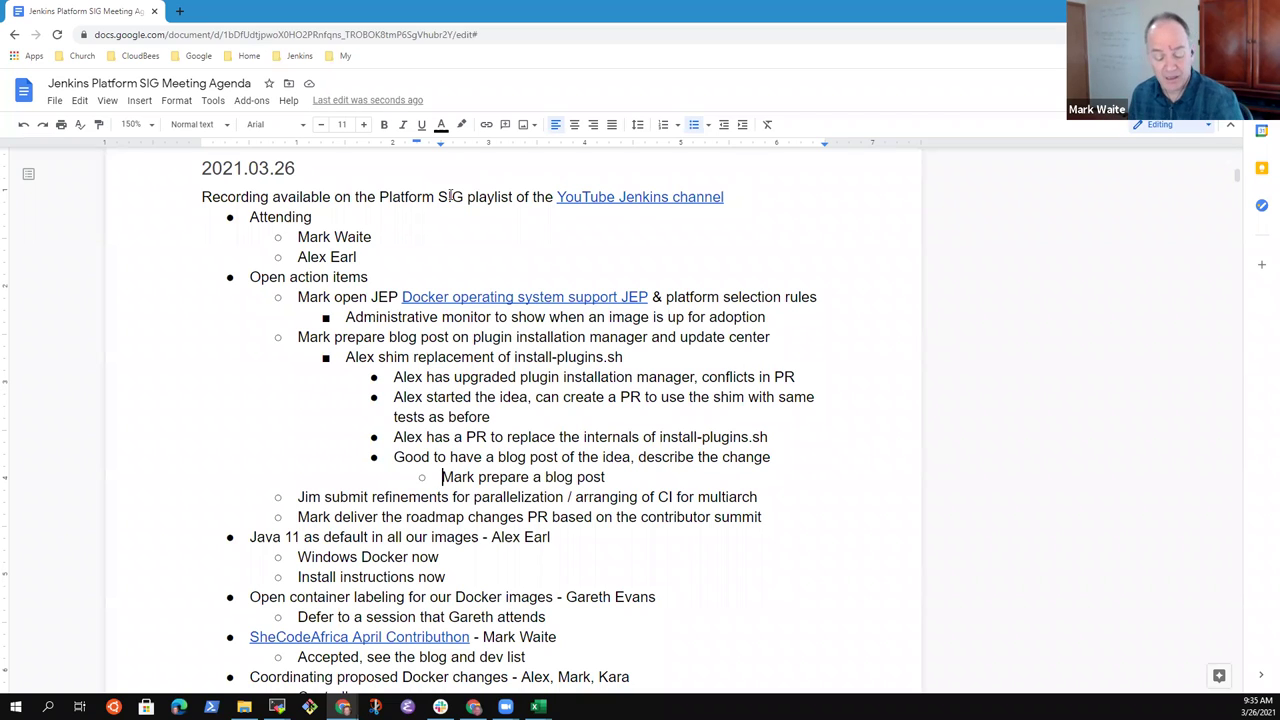
{"action": "key", "text": "Up"}
{"action": "key", "text": "Up"}
{"action": "key", "text": "Up"}
{"action": "key", "text": "Up"}
{"action": "key", "text": "Up"}
{"action": "key", "text": "Up"}
{"action": "key", "text": "ctrl+Right"}
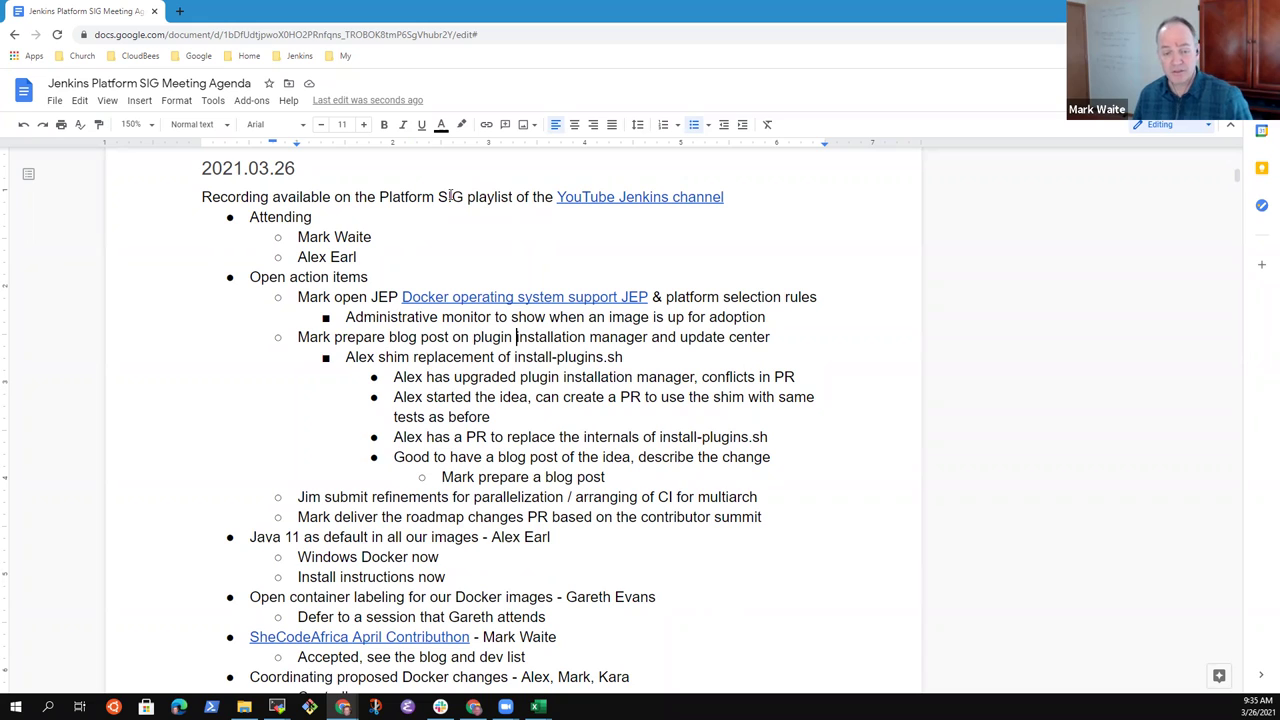
{"action": "key", "text": "ctrl+shift+Right"}
{"action": "key", "text": "ctrl+shift+Right"}
{"action": "key", "text": "shift+Left"}
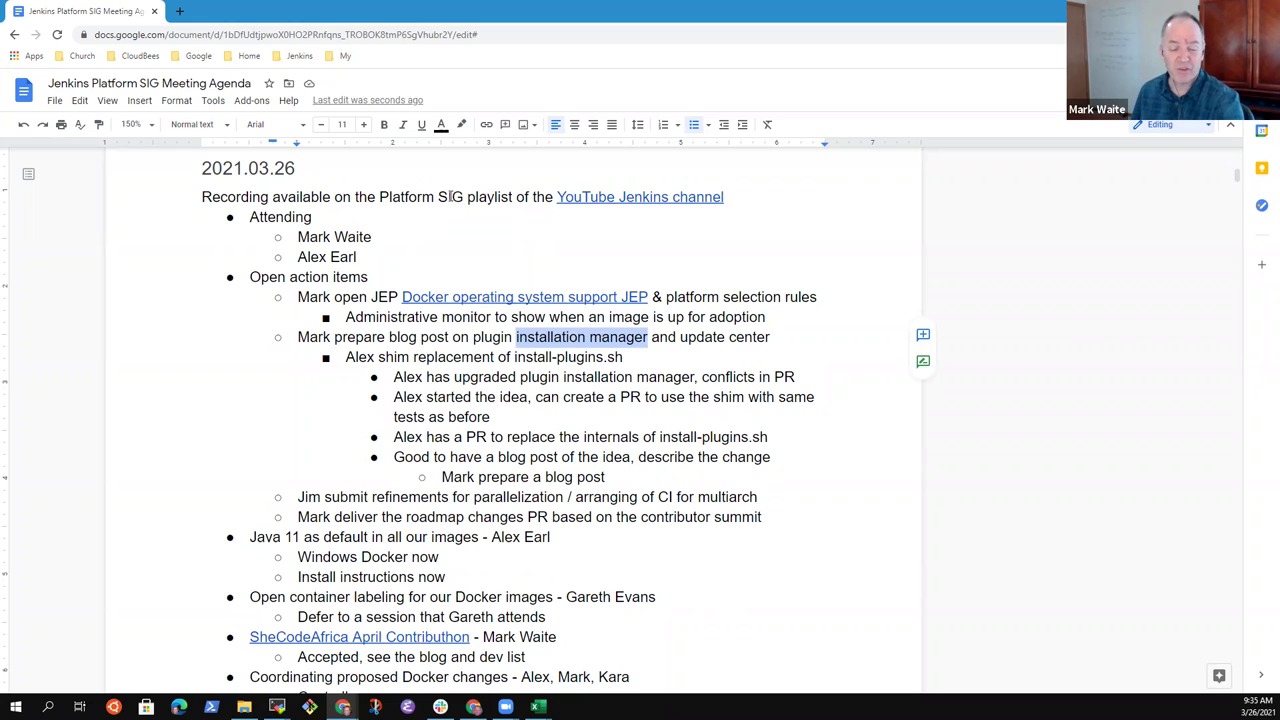
{"action": "key", "text": "Down"}
{"action": "key", "text": "Down"}
{"action": "key", "text": "Down"}
{"action": "key", "text": "Down"}
{"action": "key", "text": "Down"}
{"action": "key", "text": "Down"}
{"action": "key", "text": "Down"}
{"action": "key", "text": "Down"}
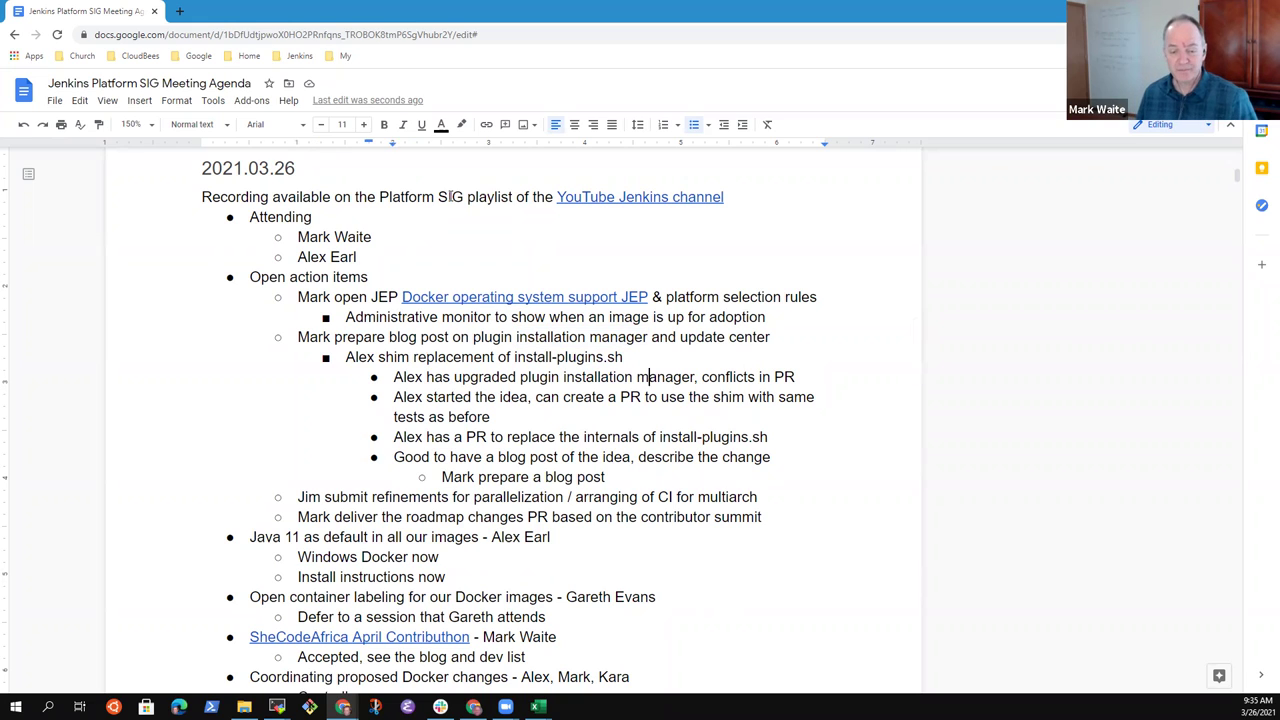
{"action": "key", "text": "Home"}
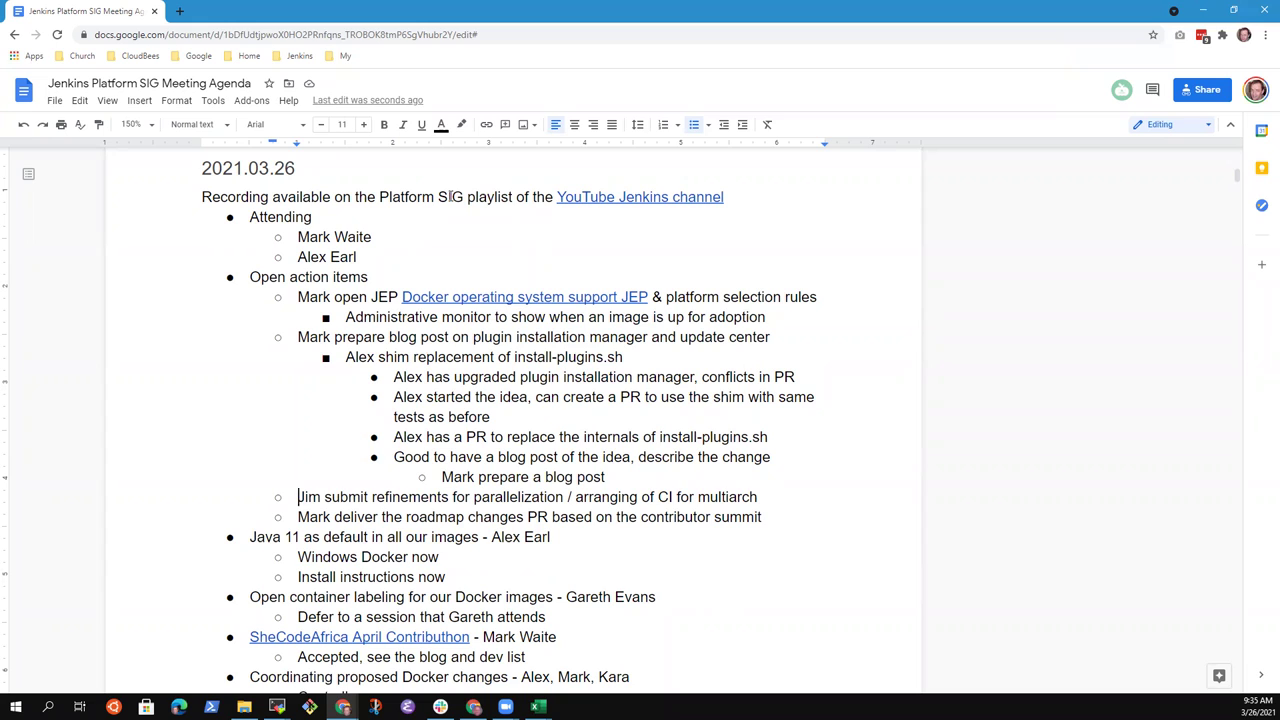
{"action": "key", "text": "Up"}
{"action": "key", "text": "Up"}
- Add an outdented bullet 'Would like an environment file rather than updating all Dockerfiles', fixing typos
{"action": "key", "text": "Return"}
{"action": "key", "text": "shift+Tab"}
{"action": "type", "text": "Would "}
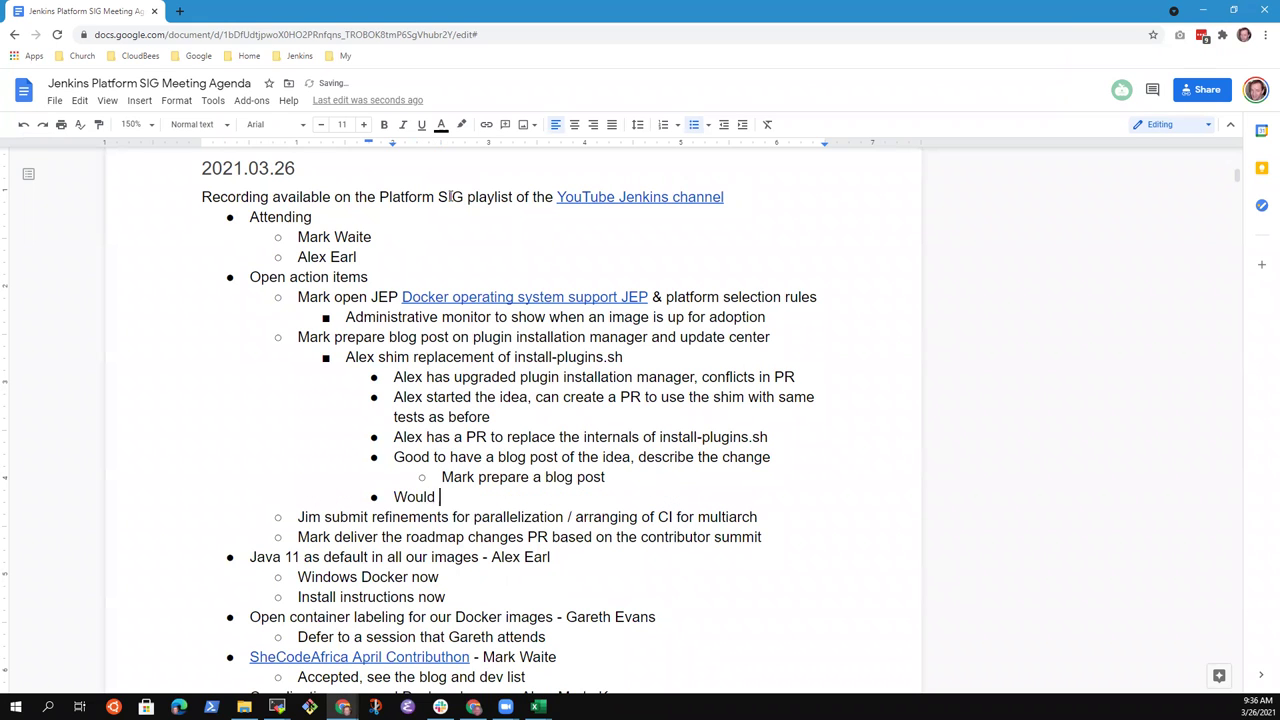
{"action": "type", "text": "like an environment file"}
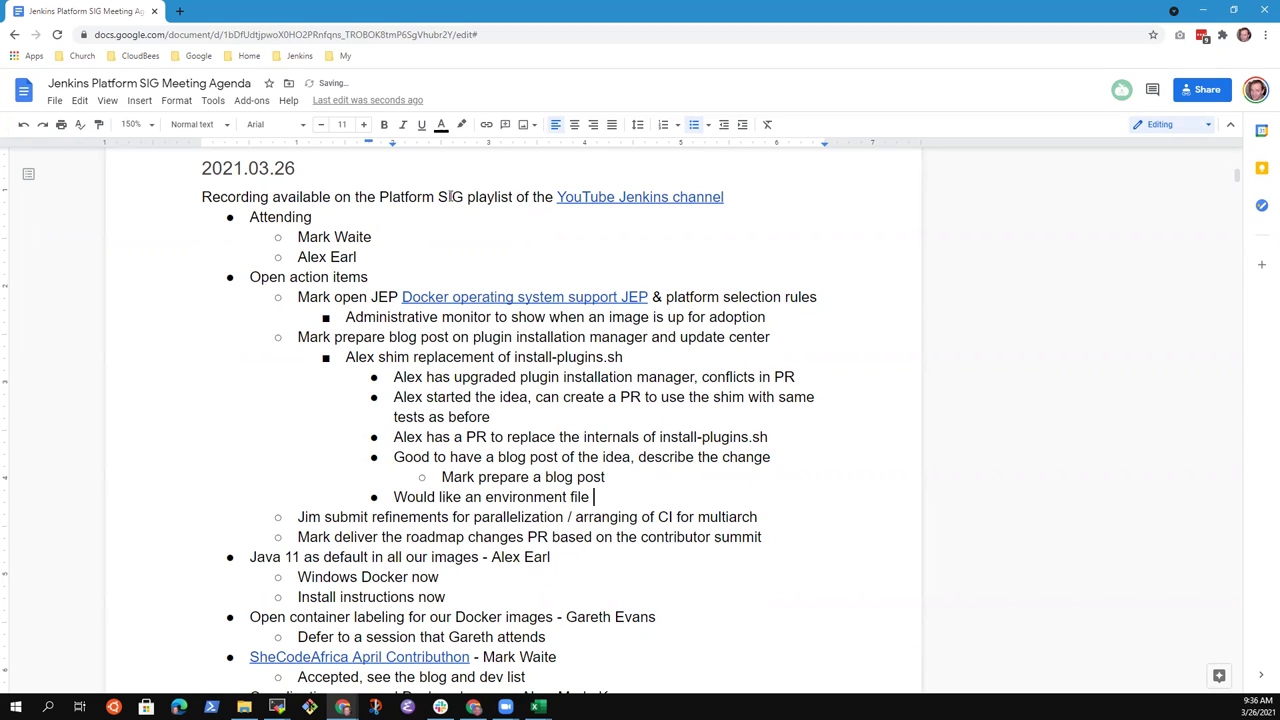
{"action": "type", "text": "rather than updating f"}
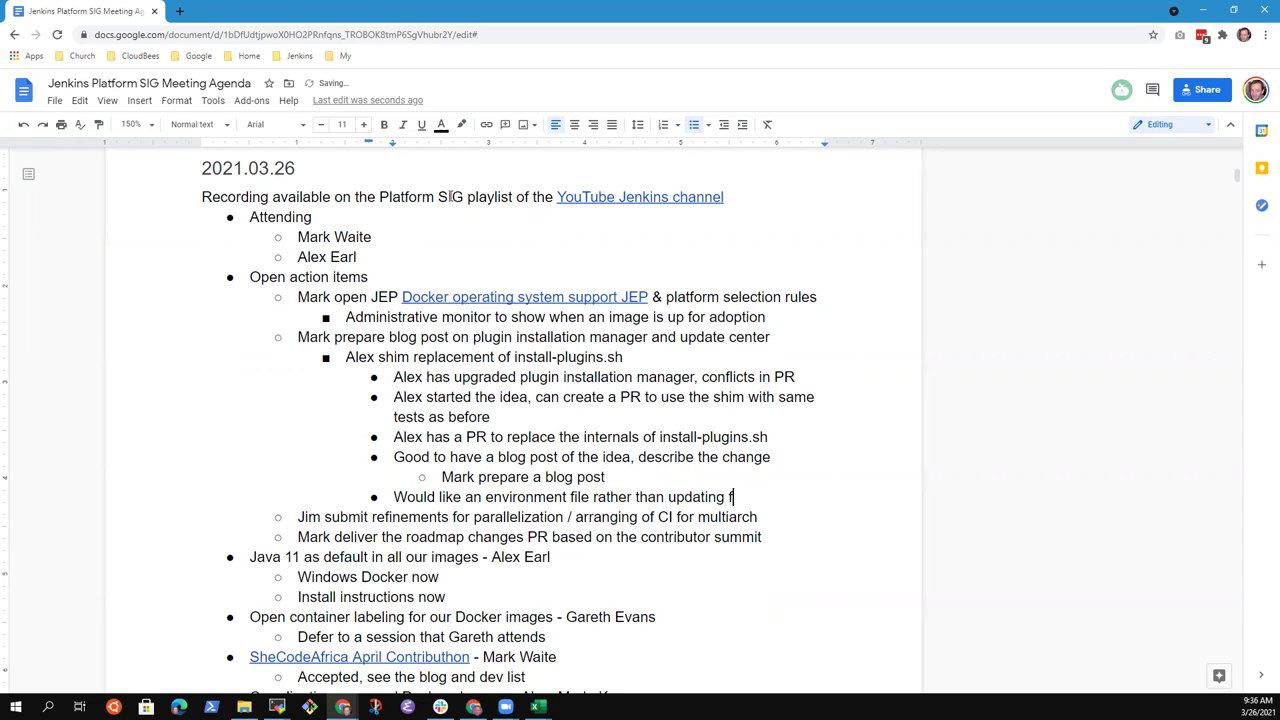
{"action": "key", "text": "BackSpace"}
{"action": "type", "text": "all t"}
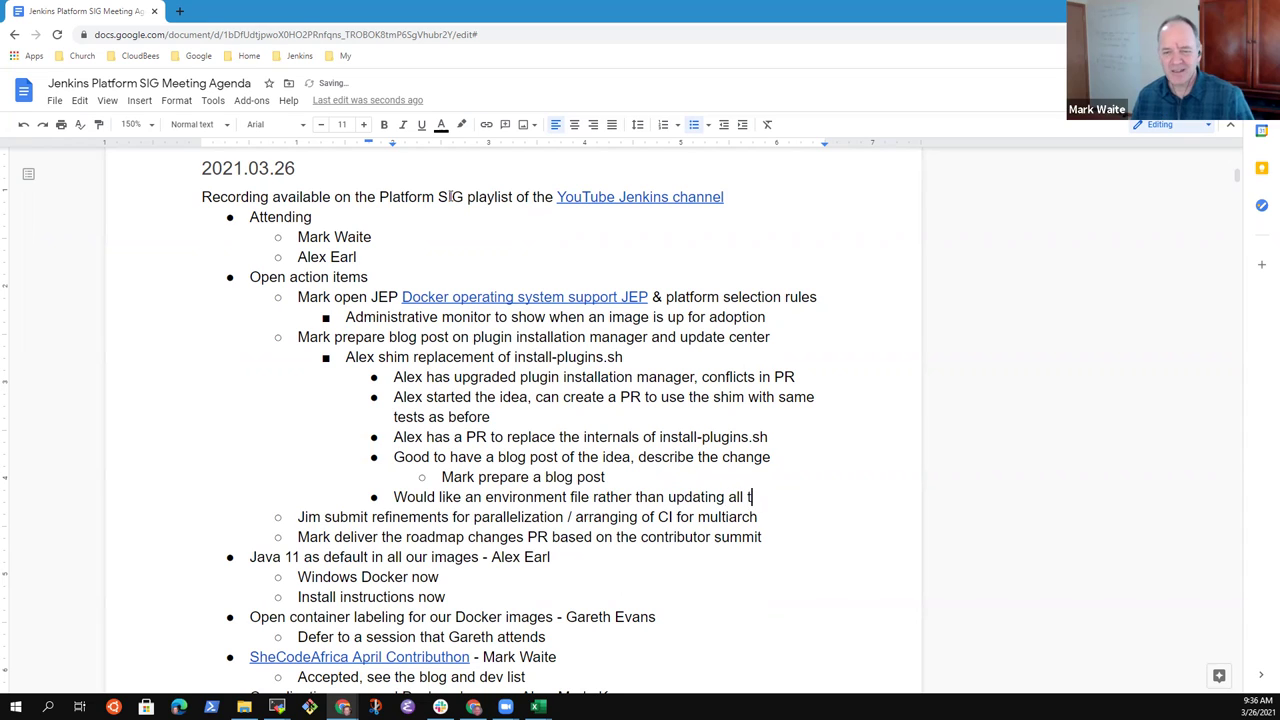
{"action": "type", "text": "he DOcker"}
{"action": "key", "text": "BackSpace"}
{"action": "key", "text": "BackSpace"}
{"action": "key", "text": "BackSpace"}
{"action": "key", "text": "BackSpace"}
{"action": "key", "text": "BackSpace"}
{"action": "type", "text": "ockerfile"}
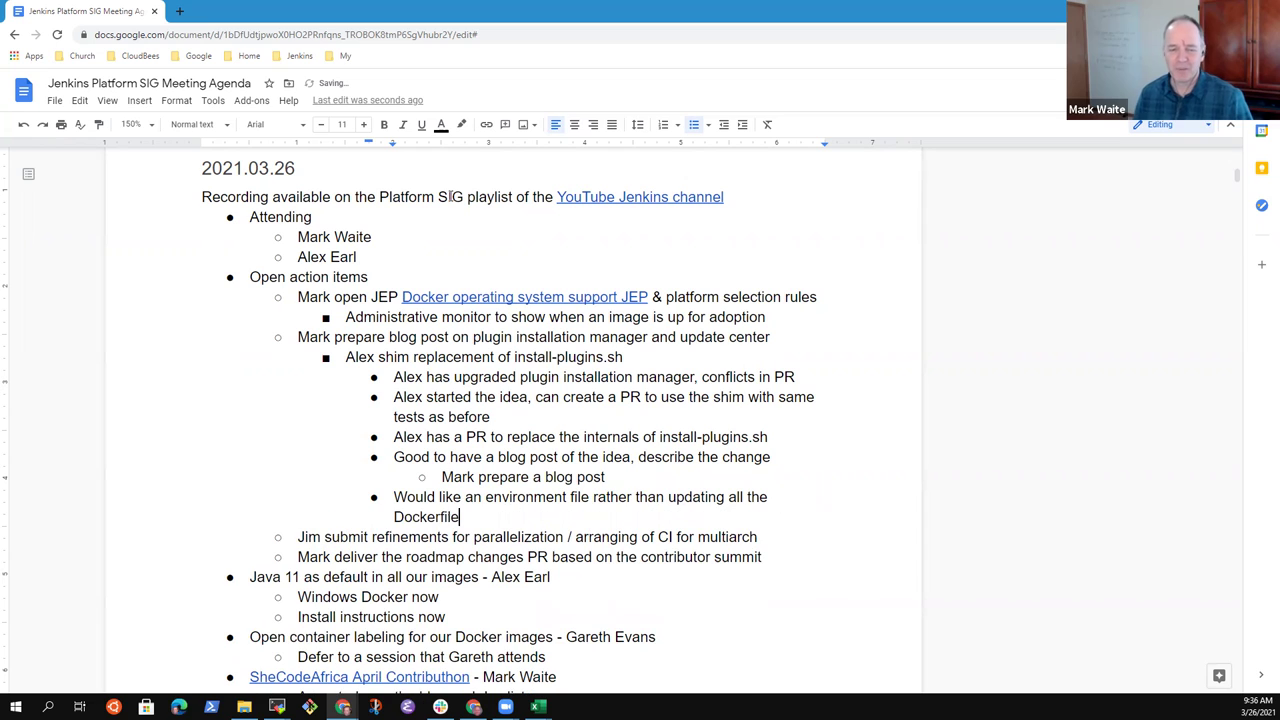
{"action": "key", "text": "ctrl+Left"}
{"action": "key", "text": "ctrl+Left"}
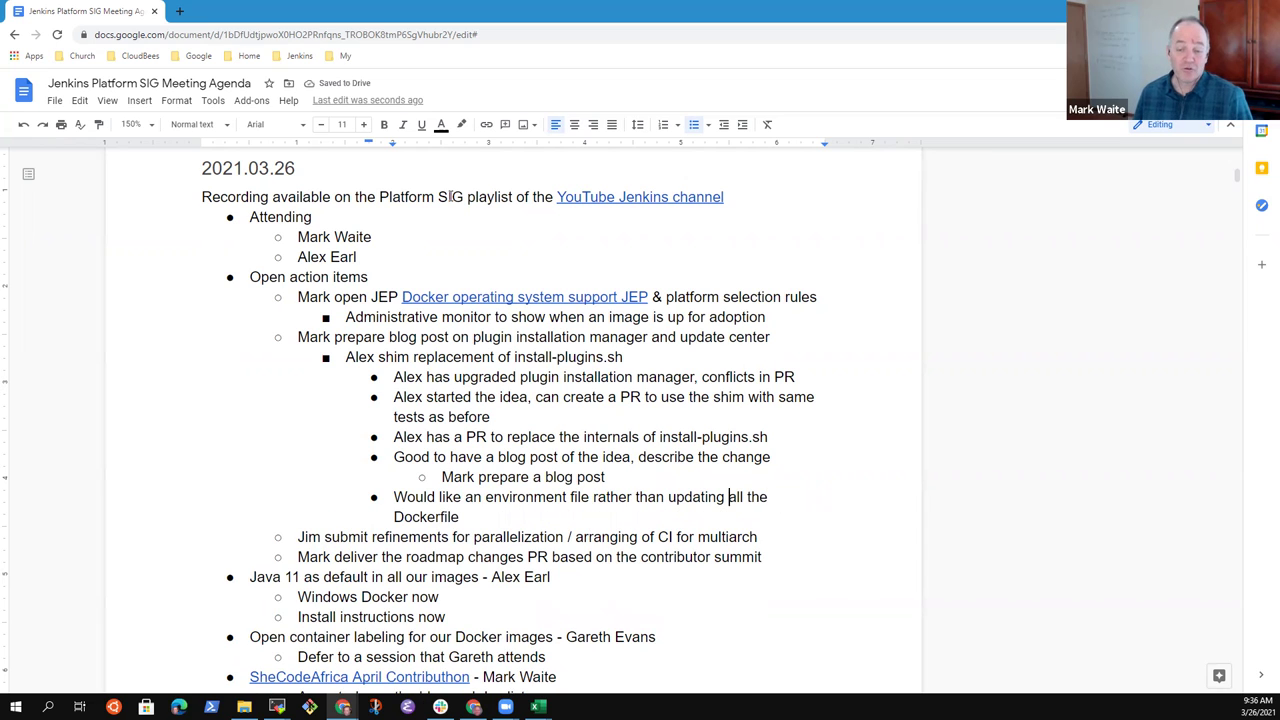
{"action": "key", "text": "ctrl+shift+Right"}
{"action": "key", "text": "BackSpace"}
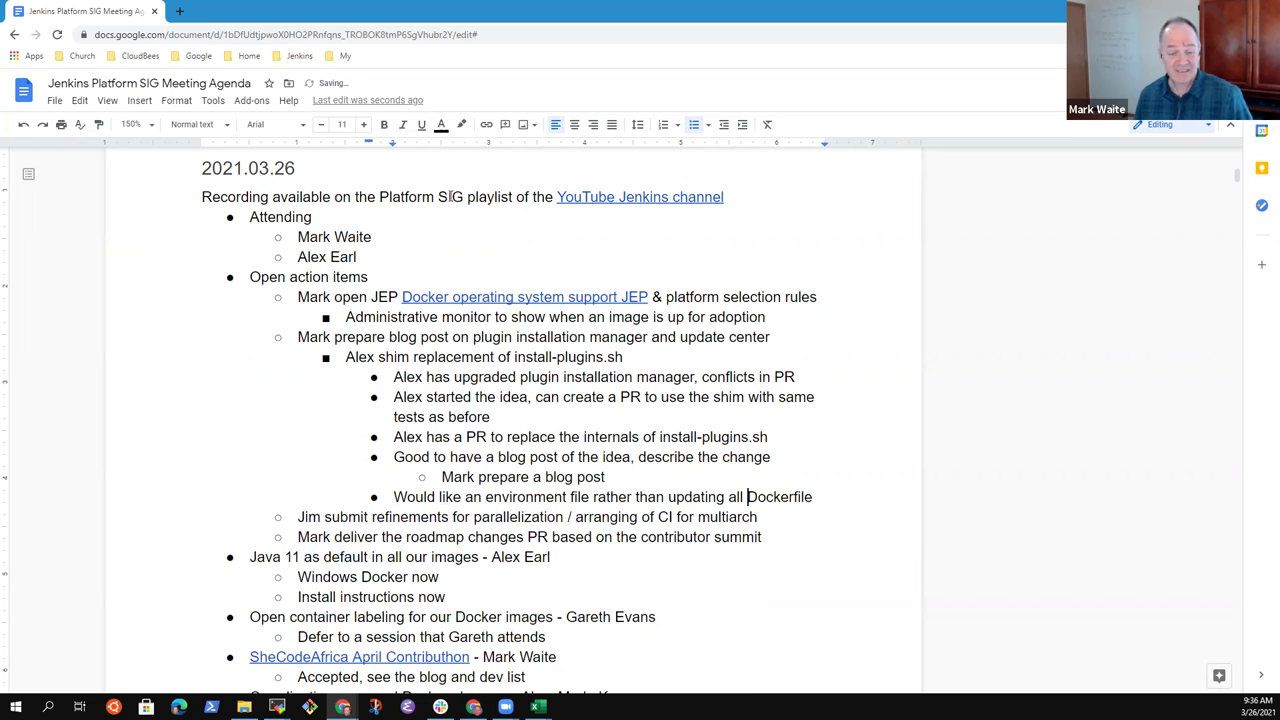
{"action": "key", "text": "End"}
{"action": "type", "text": "s"}
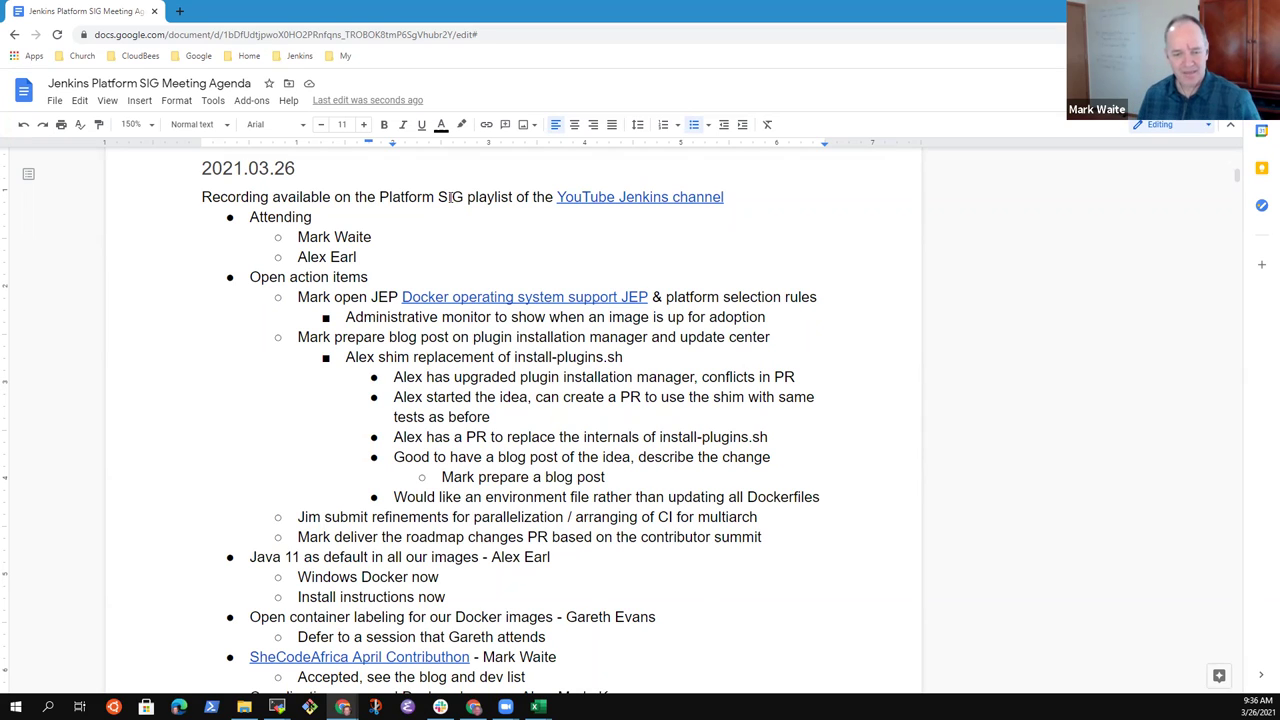
{"action": "key", "text": "Down"}
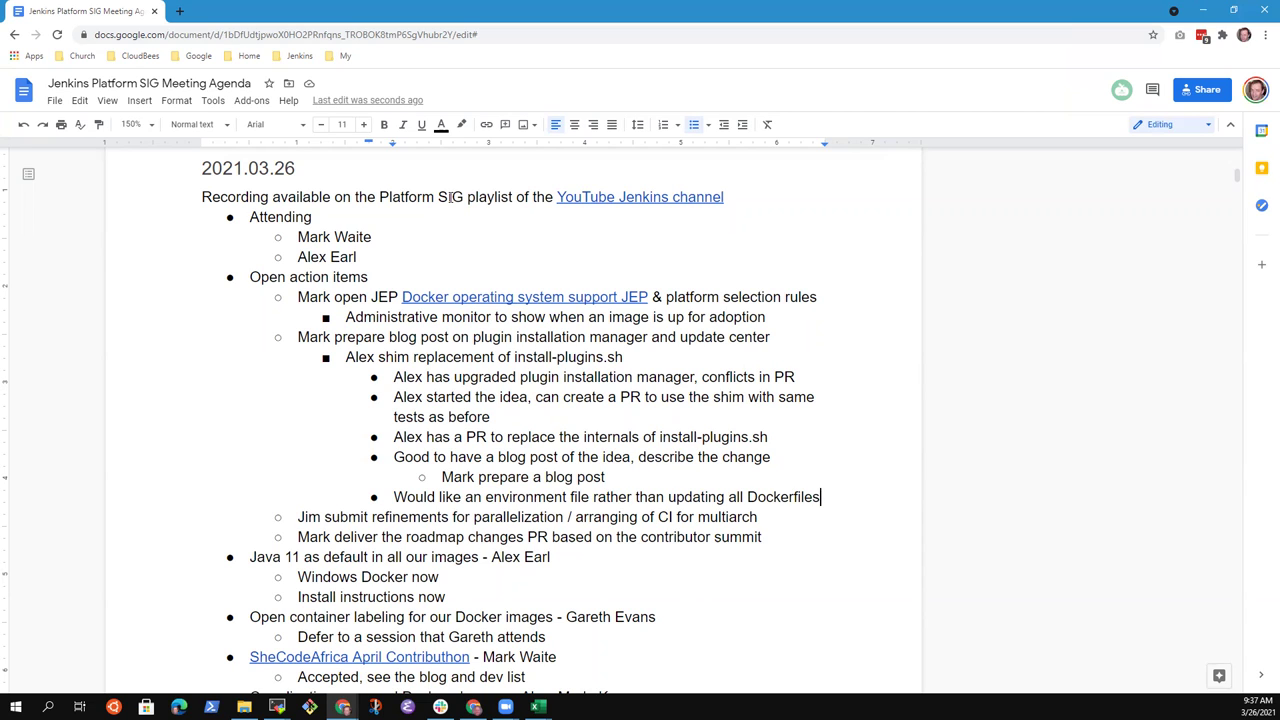
- Add the sub-bullet 'Remoting has the same' under the environment-file note
{"action": "key", "text": "Return"}
{"action": "key", "text": "Tab"}
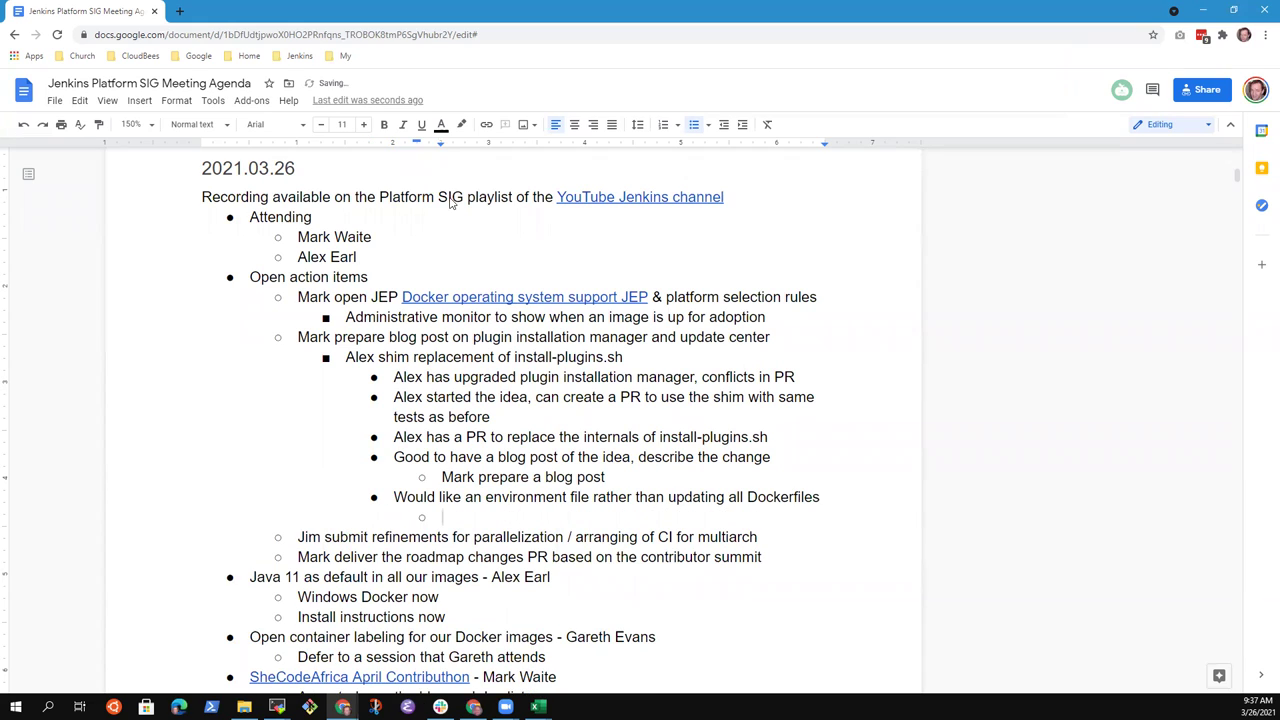
{"action": "type", "text": "Remoting"}
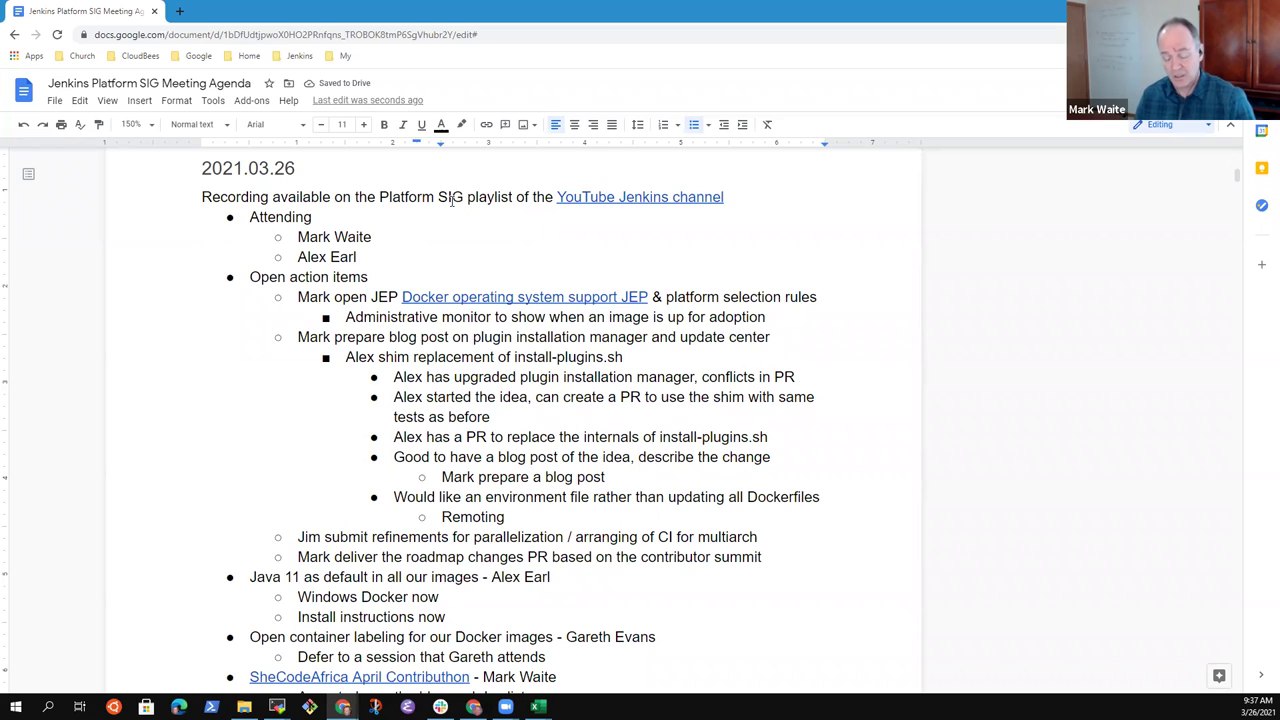
{"action": "type", "text": "has the same"}
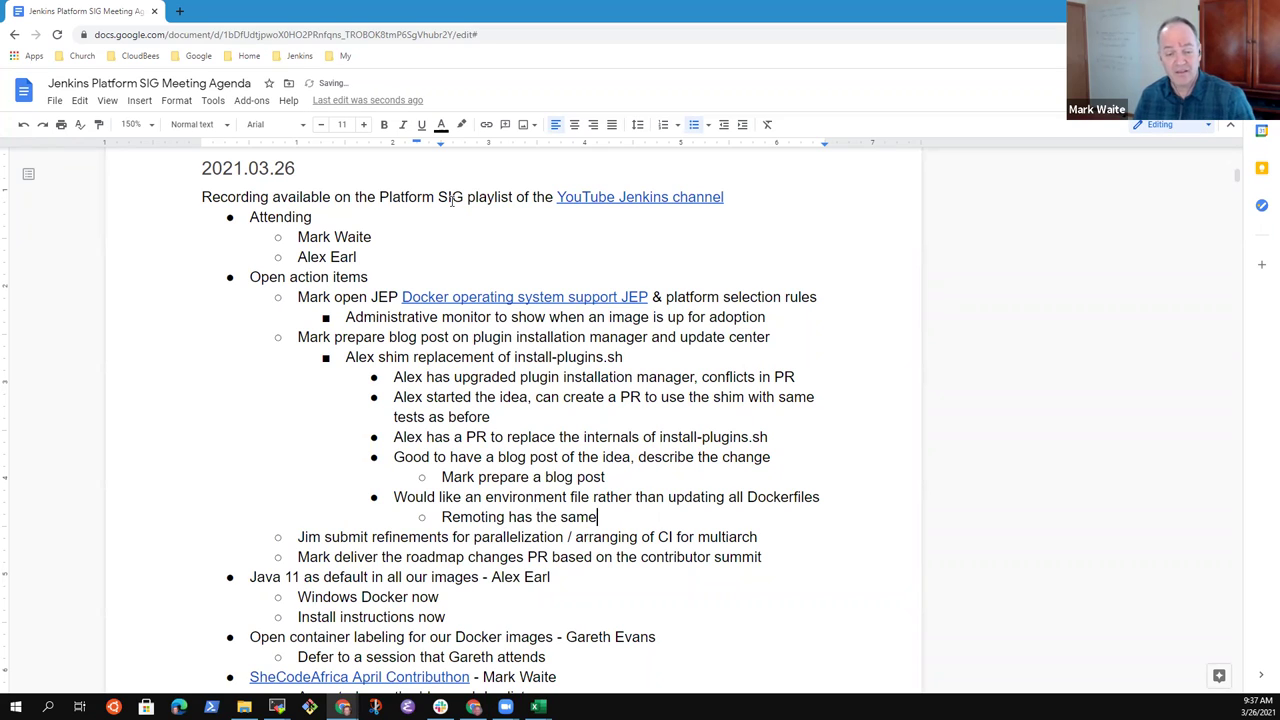
- Add a sub-bullet noting a contributor has updatecli (golang), capitalising the surname
{"action": "key", "text": "Return"}
{"action": "type", "text": "Olivier "}
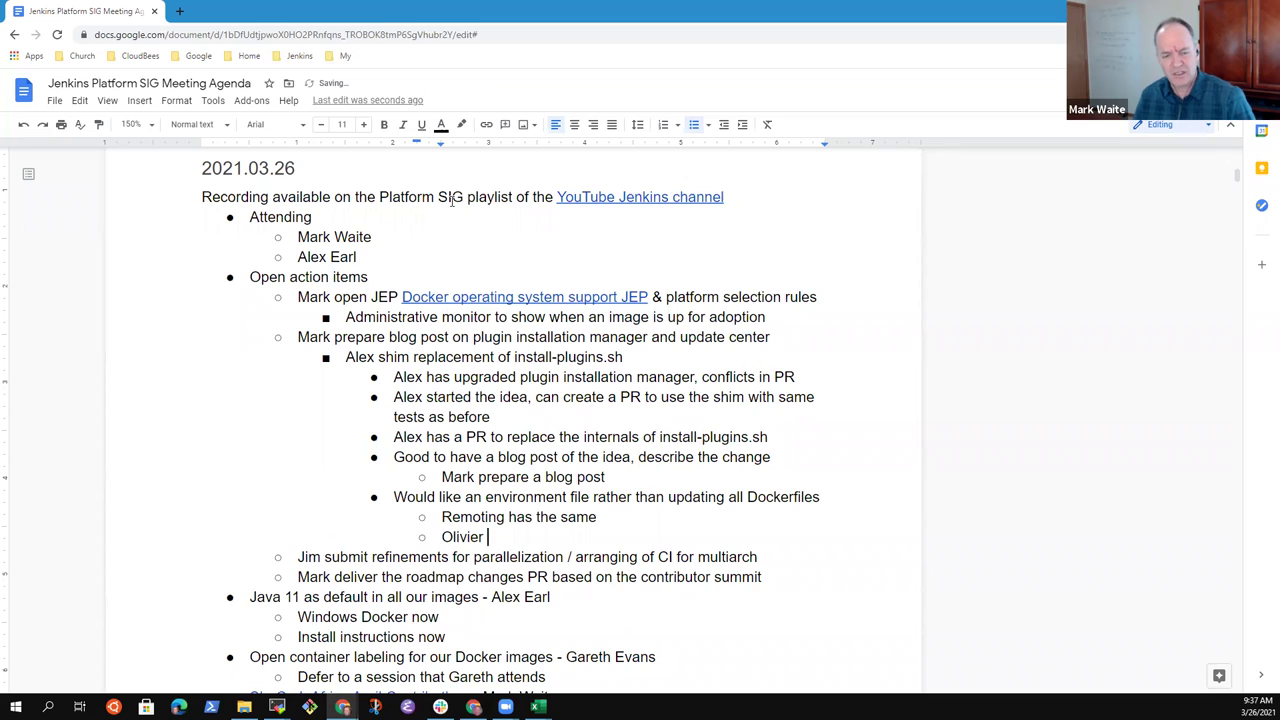
{"action": "type", "text": "vernin "}
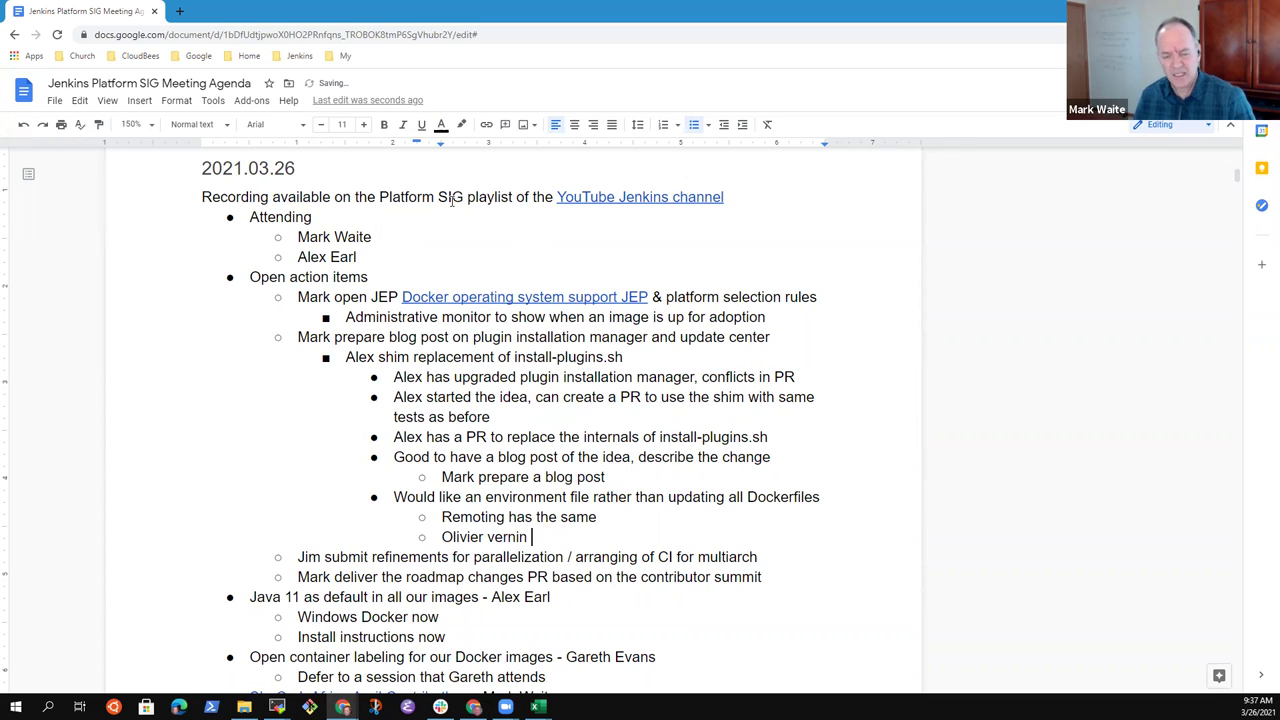
{"action": "type", "text": "has upda"}
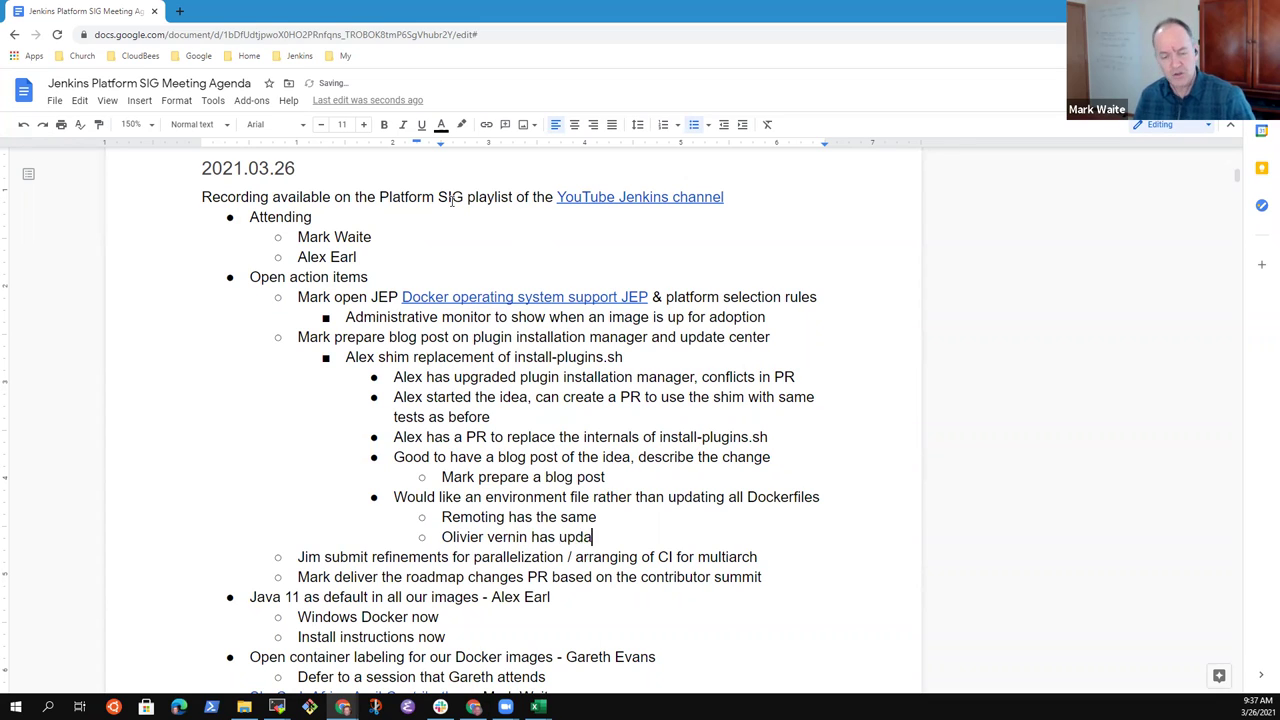
{"action": "type", "text": "tecli"}
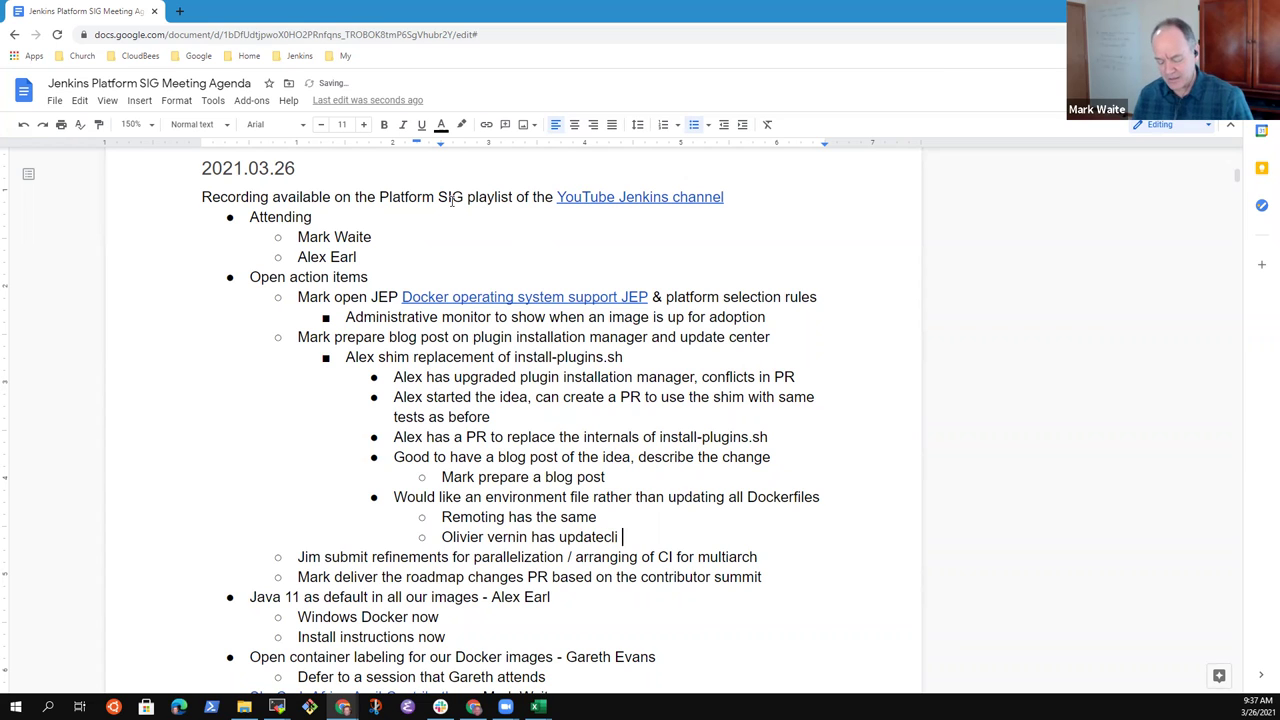
{"action": "type", "text": " (golang"}
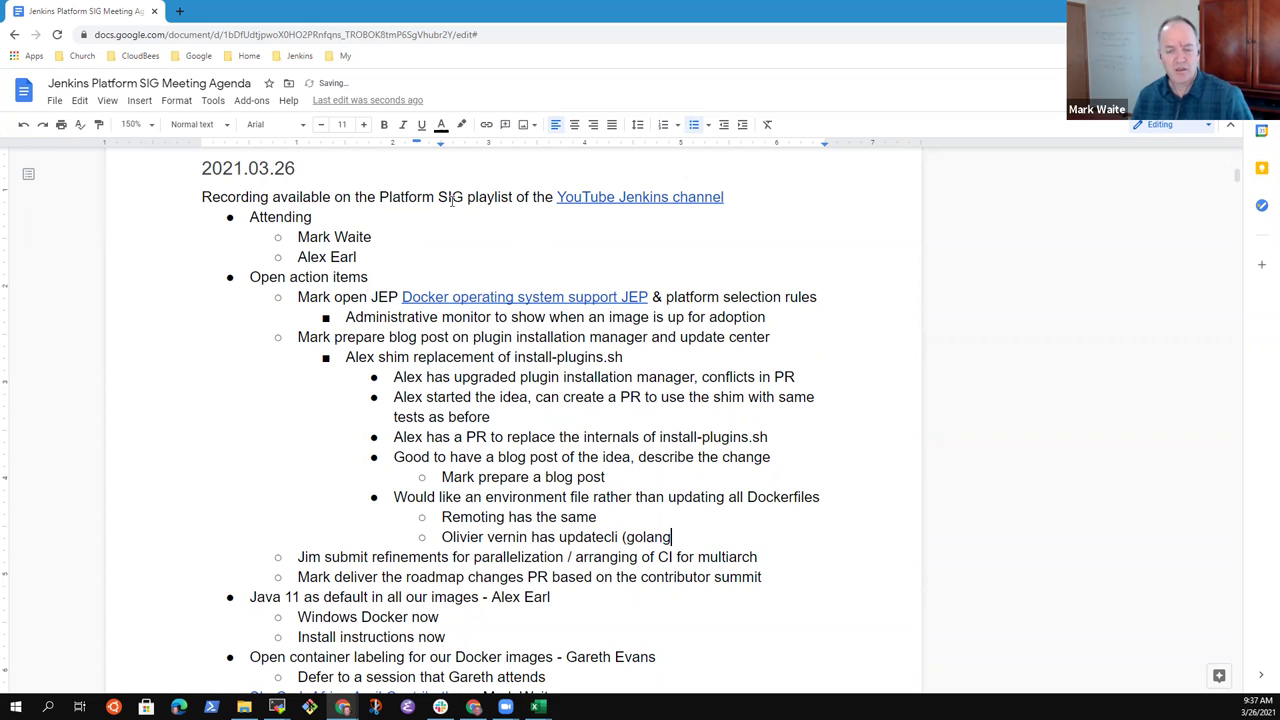
{"action": "type", "text": ")"}
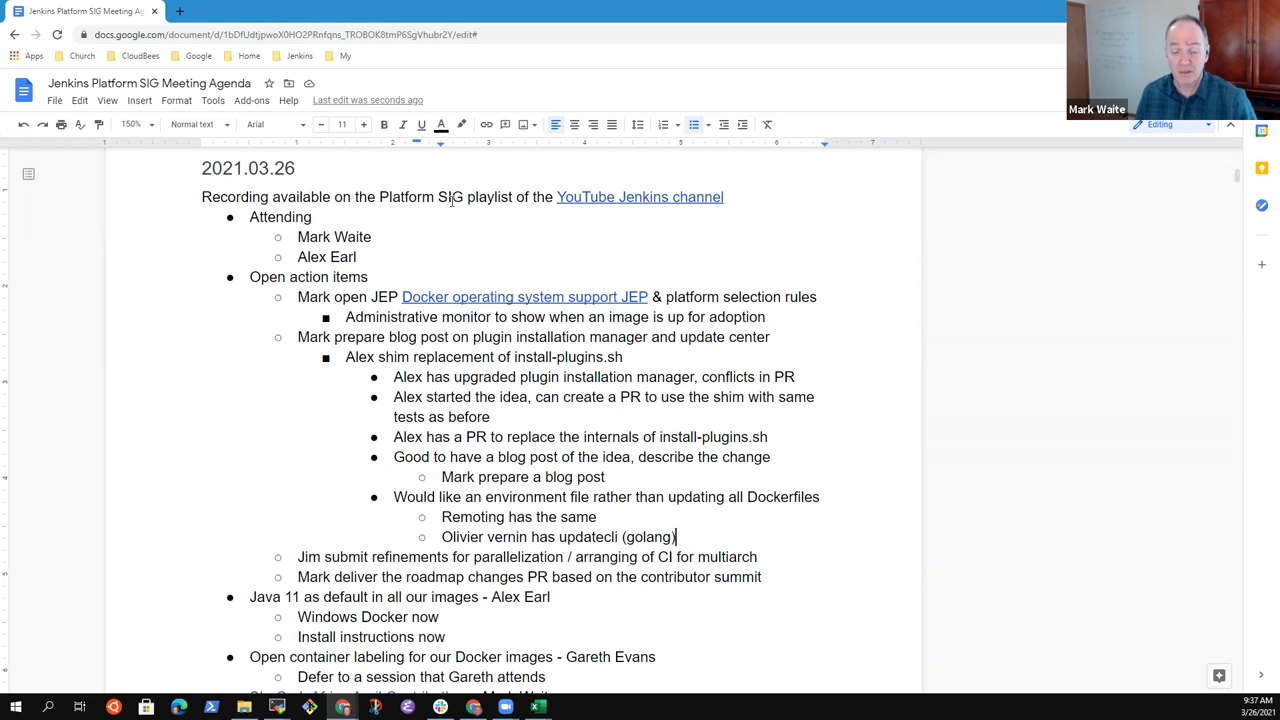
{"action": "key", "text": "ctrl+Left"}
{"action": "key", "text": "ctrl+Left"}
{"action": "key", "text": "ctrl+Left"}
{"action": "key", "text": "ctrl+Left"}
{"action": "key", "text": "ctrl+Left"}
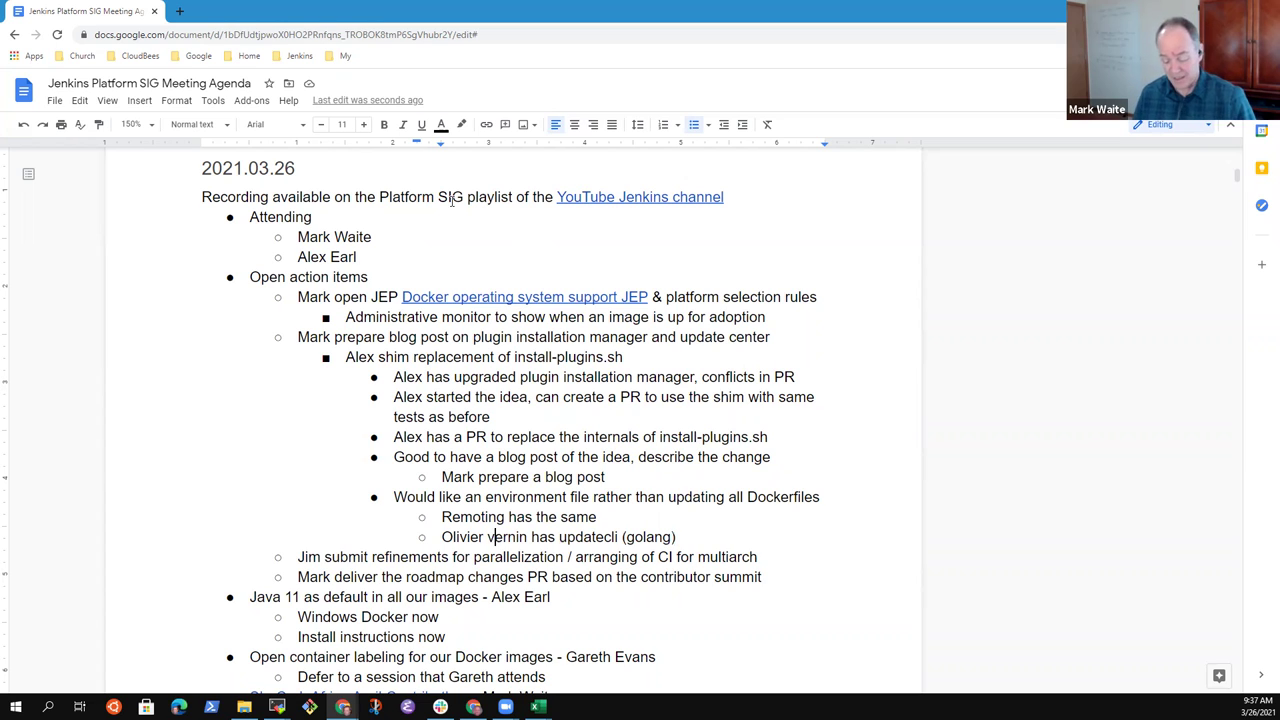
{"action": "key", "text": "Delete"}
{"action": "type", "text": "V"}
- Append ', could use it?' to the updatecli note
{"action": "key", "text": "Up"}
{"action": "key", "text": "Up"}
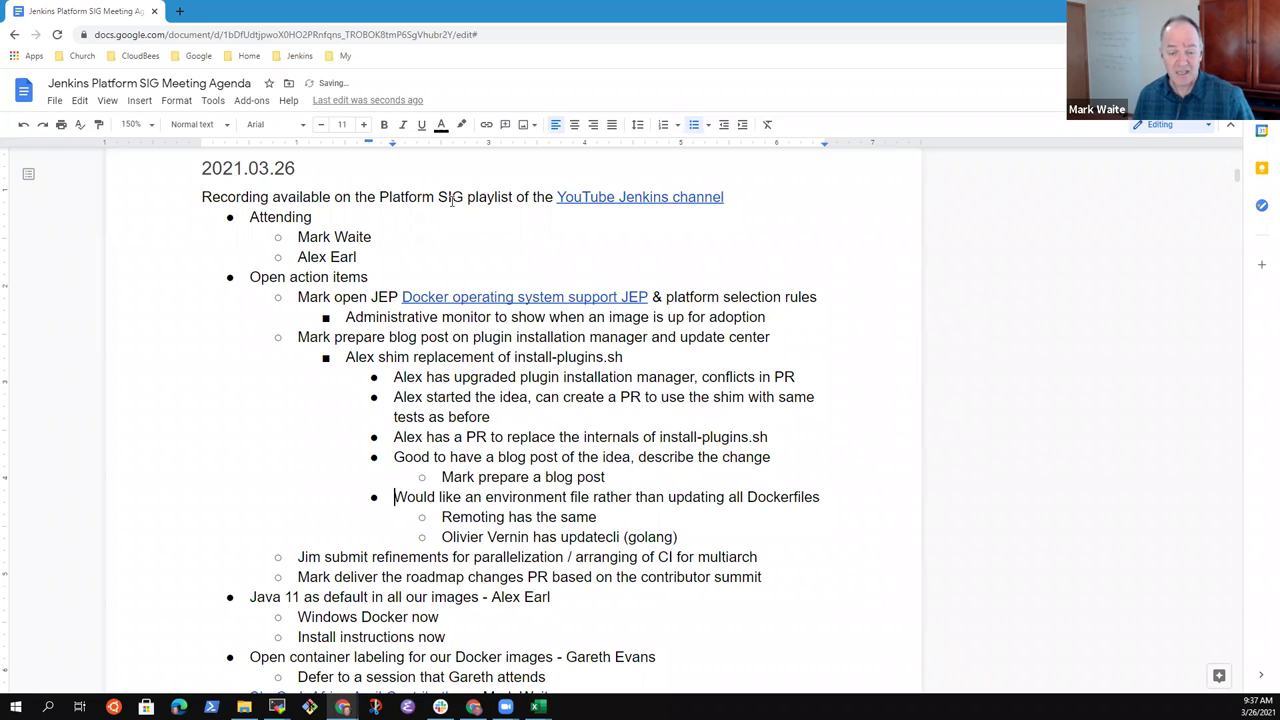
{"action": "key", "text": "Home"}
{"action": "key", "text": "shift+End"}
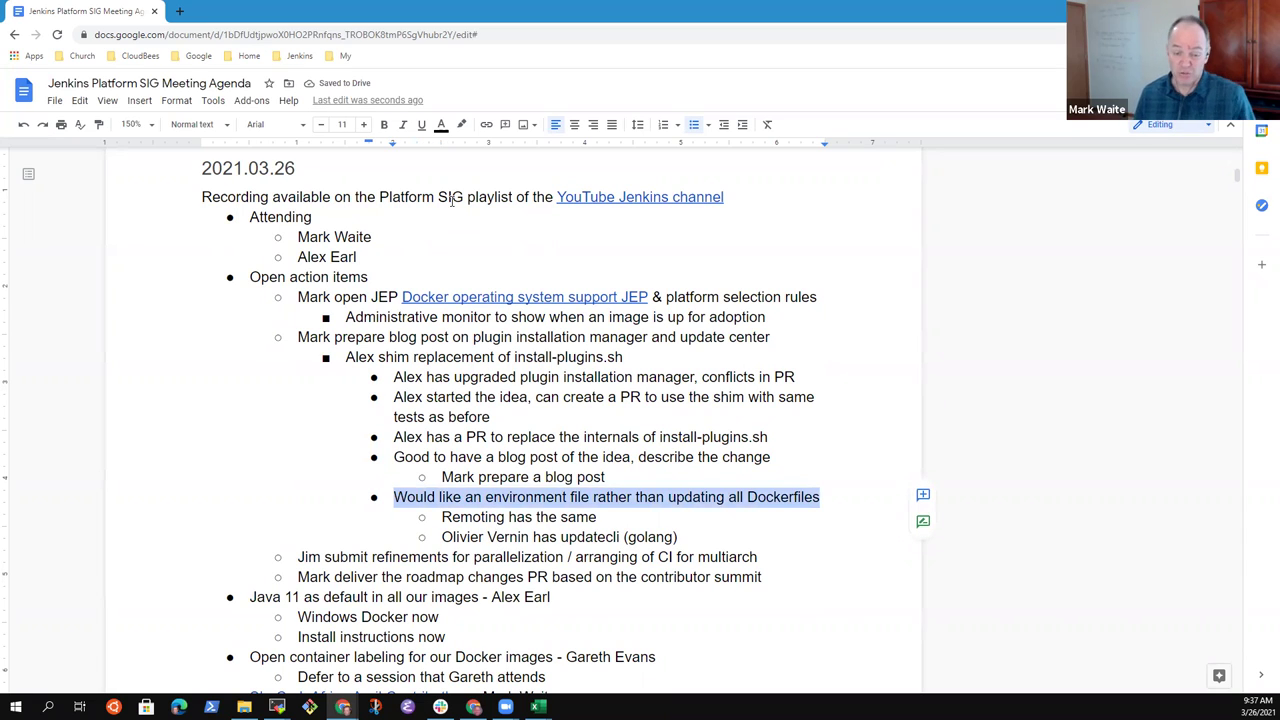
{"action": "key", "text": "Down"}
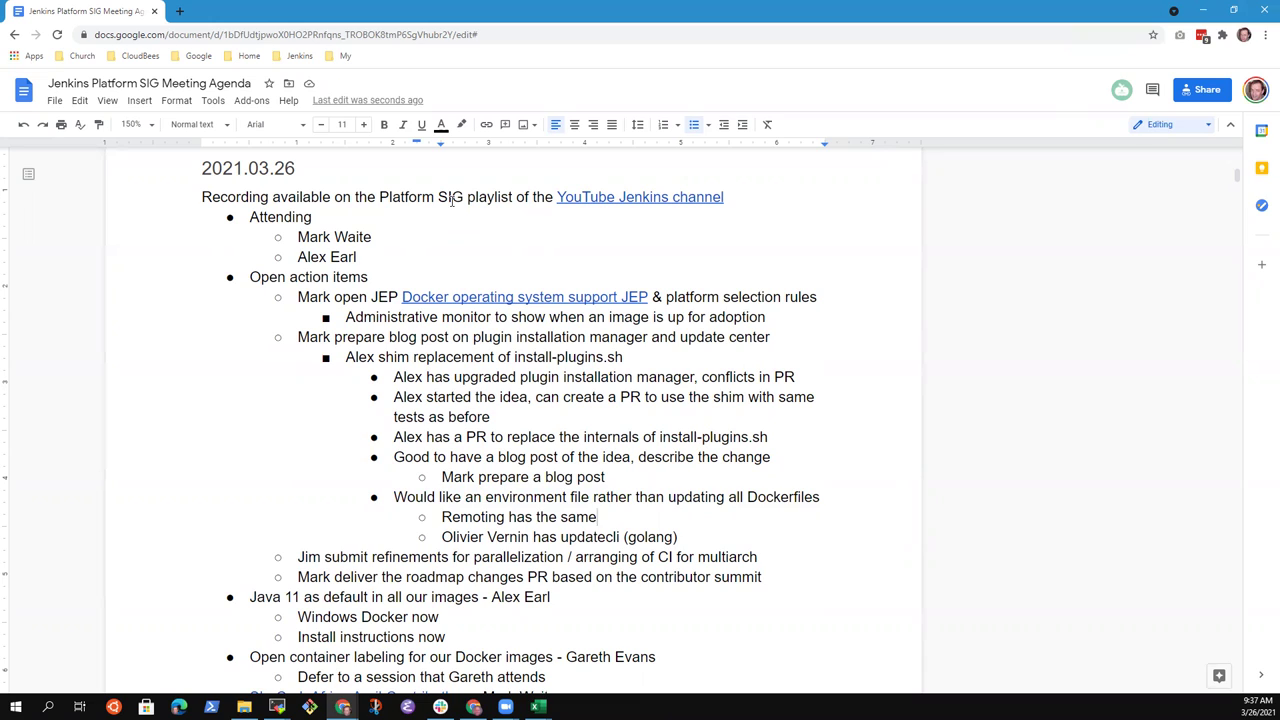
{"action": "key", "text": "Down"}
{"action": "key", "text": "Down"}
{"action": "key", "text": "Down"}
{"action": "key", "text": "Up"}
{"action": "key", "text": "Home"}
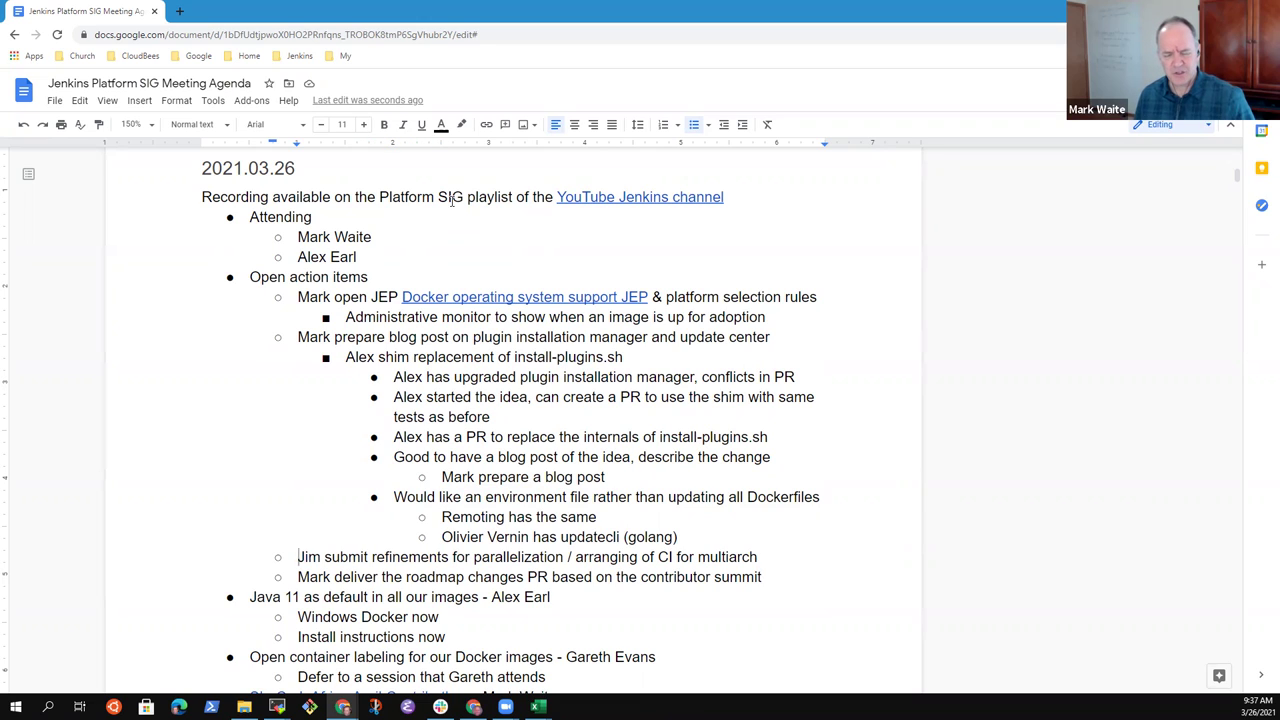
{"action": "key", "text": "End"}
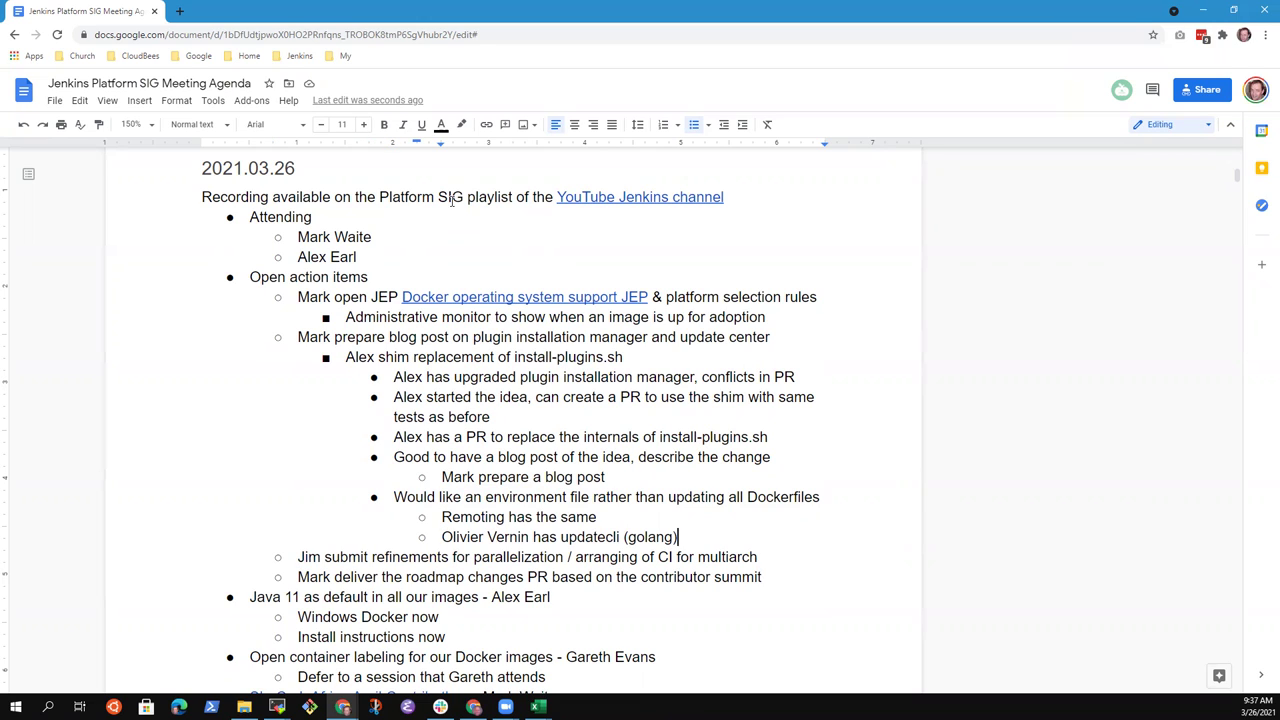
{"action": "type", "text": ", could use it?"}
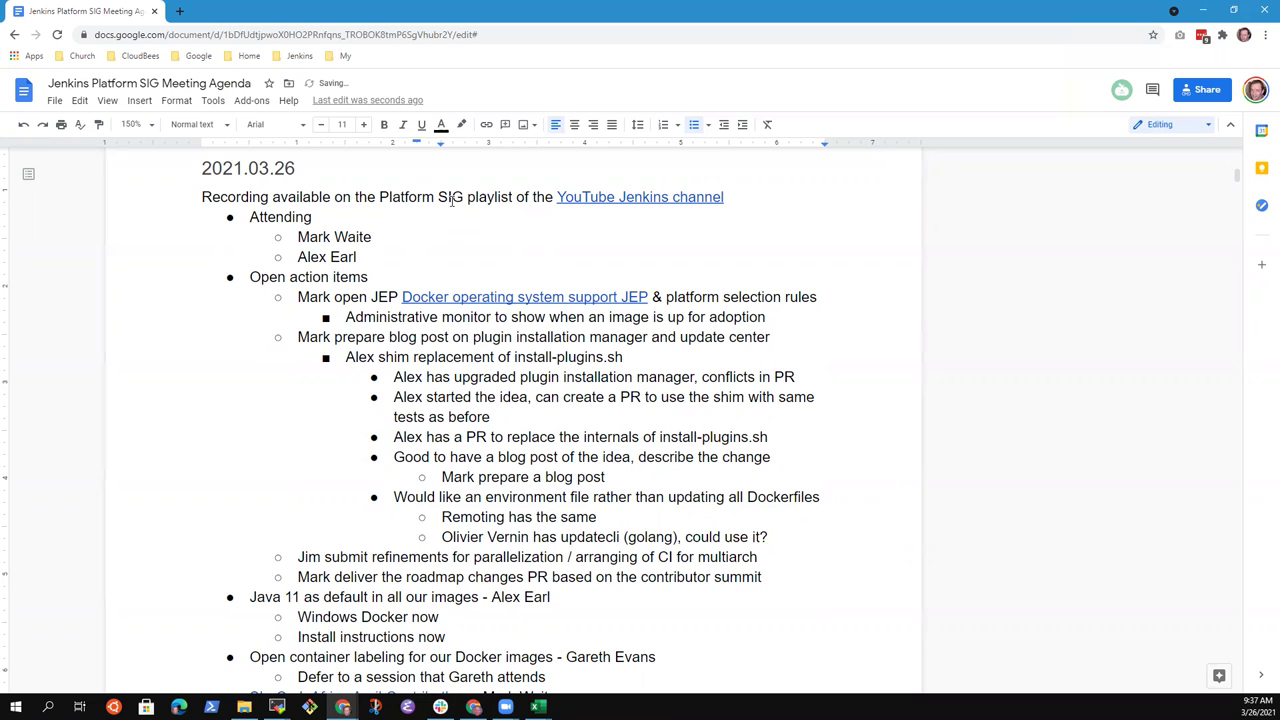
- Select the whole CI refinements action item
{"action": "key", "text": "Down"}
{"action": "key", "text": "Home"}
{"action": "key", "text": "shift+End"}
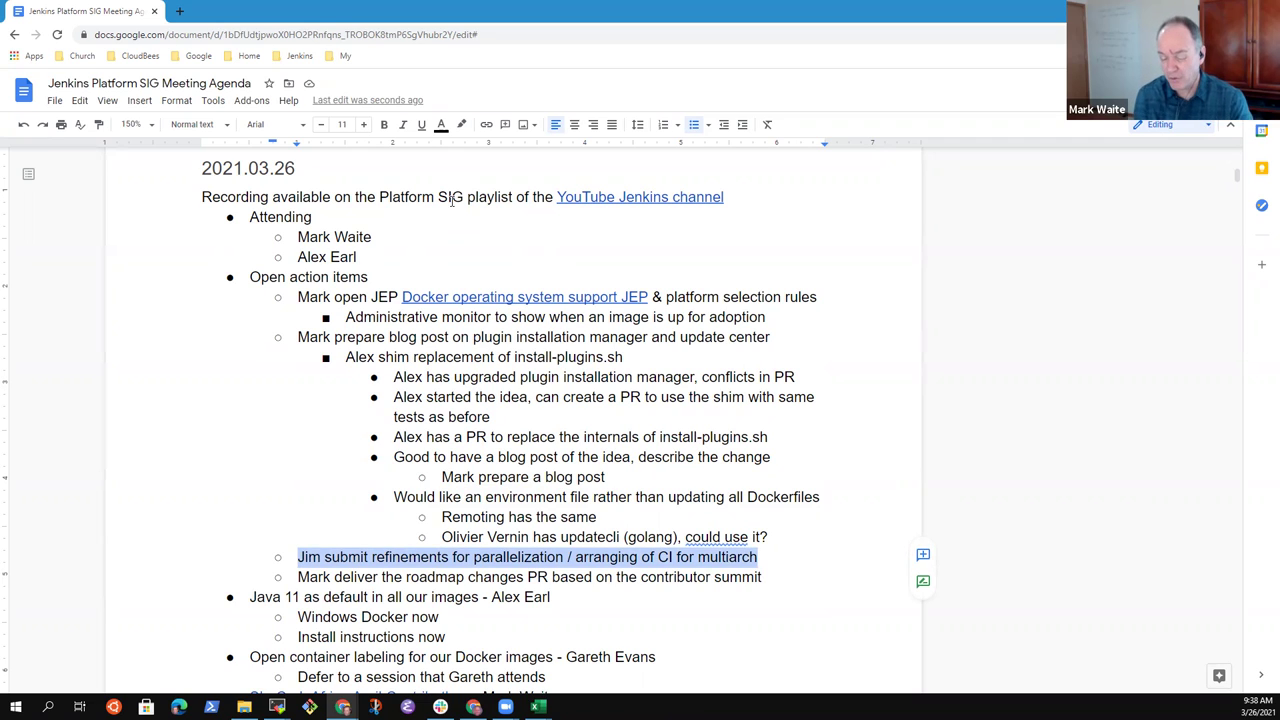
{"action": "key", "text": "End"}
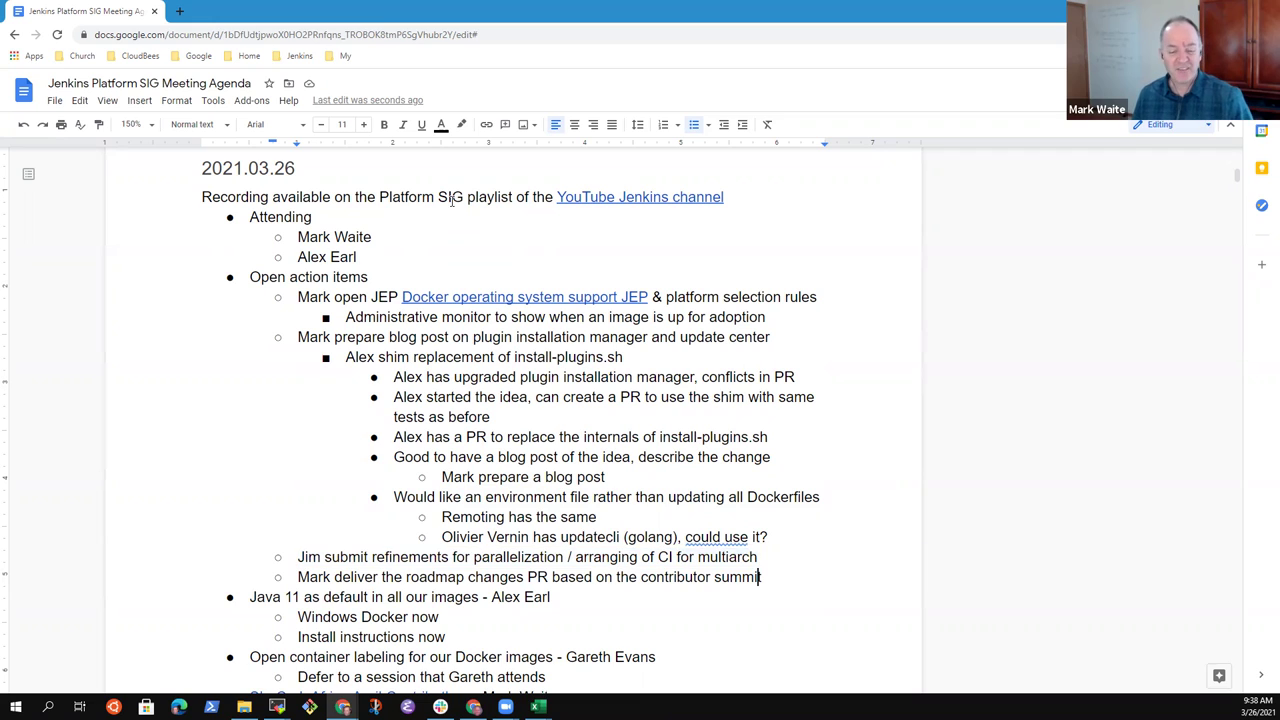
{"action": "key", "text": "Home"}
{"action": "key", "text": "shift+End"}
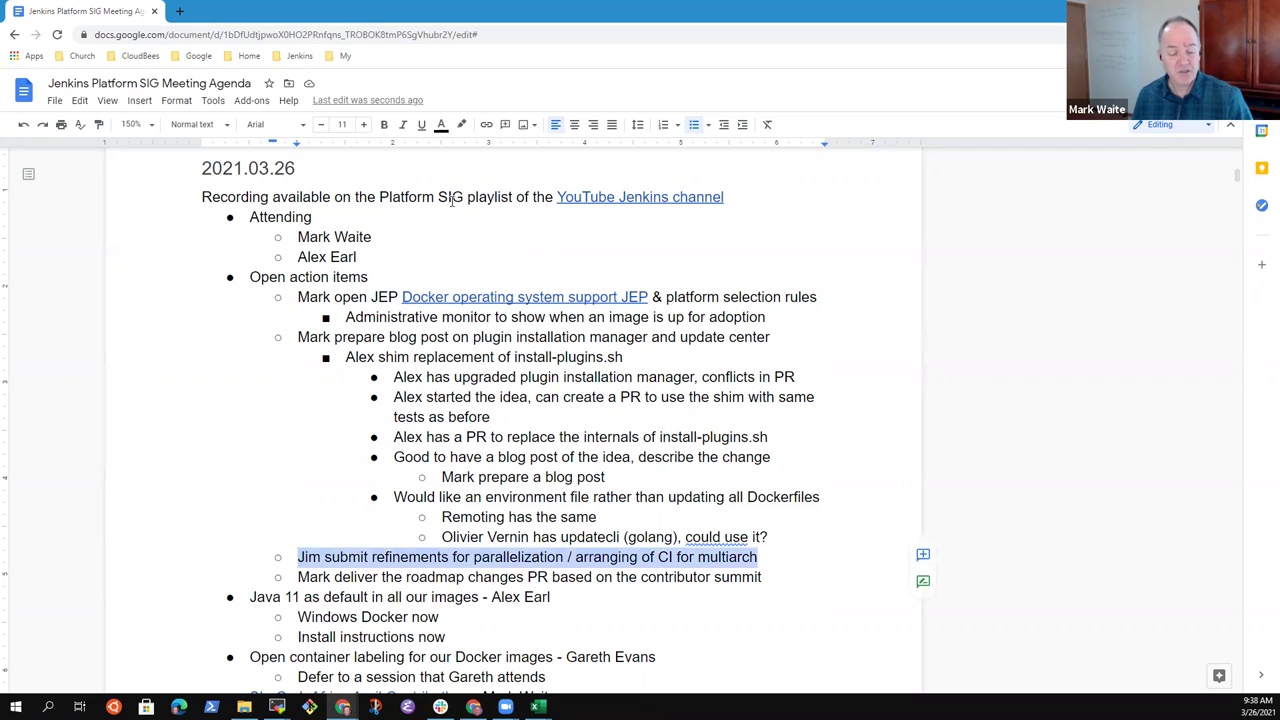
- Add the sub-bullet 'June contributor summit around cdCon being planned' under the roadmap changes PR item
{"action": "key", "text": "Down"}
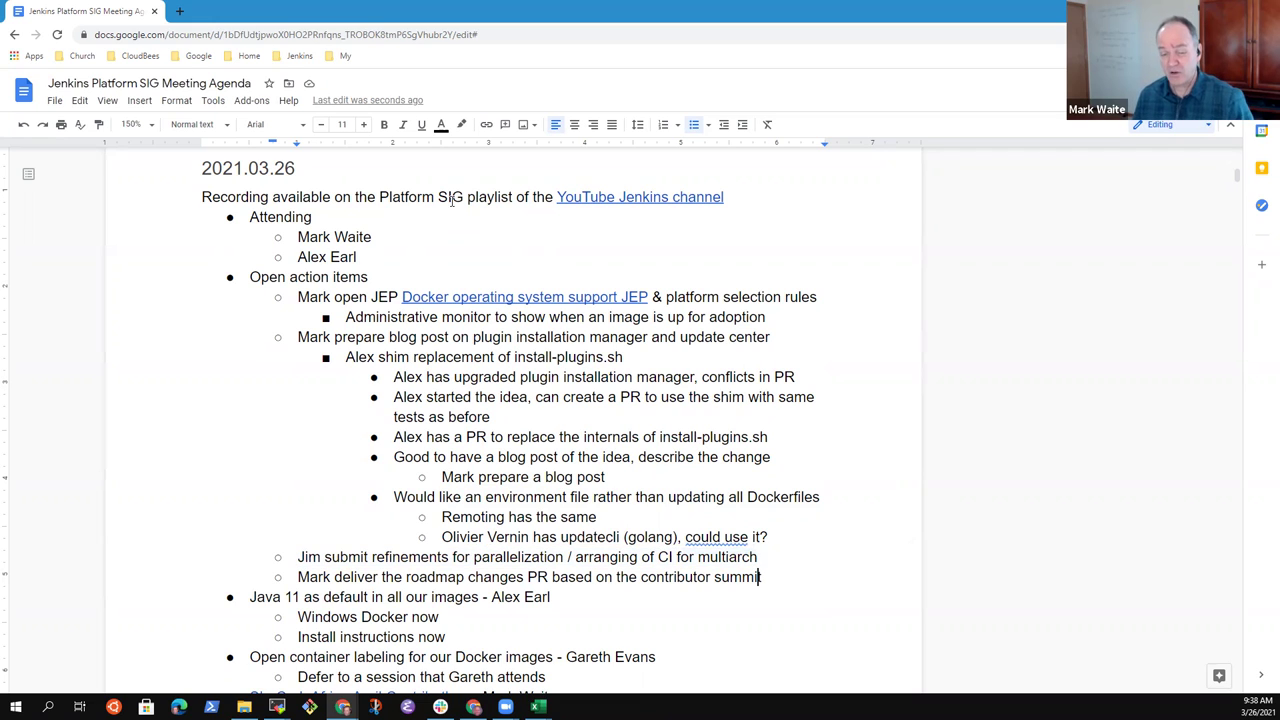
{"action": "key", "text": "Home"}
{"action": "key", "text": "shift+End"}
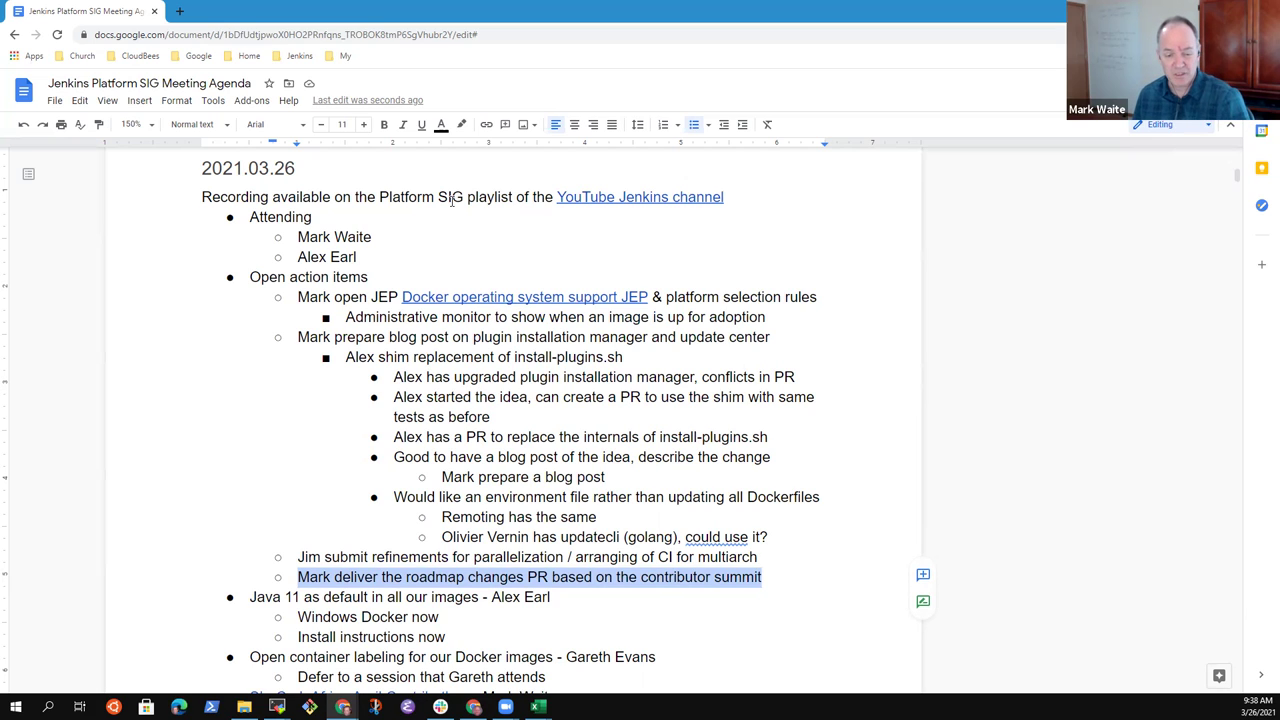
{"action": "key", "text": "End"}
{"action": "key", "text": "Return"}
{"action": "key", "text": "Tab"}
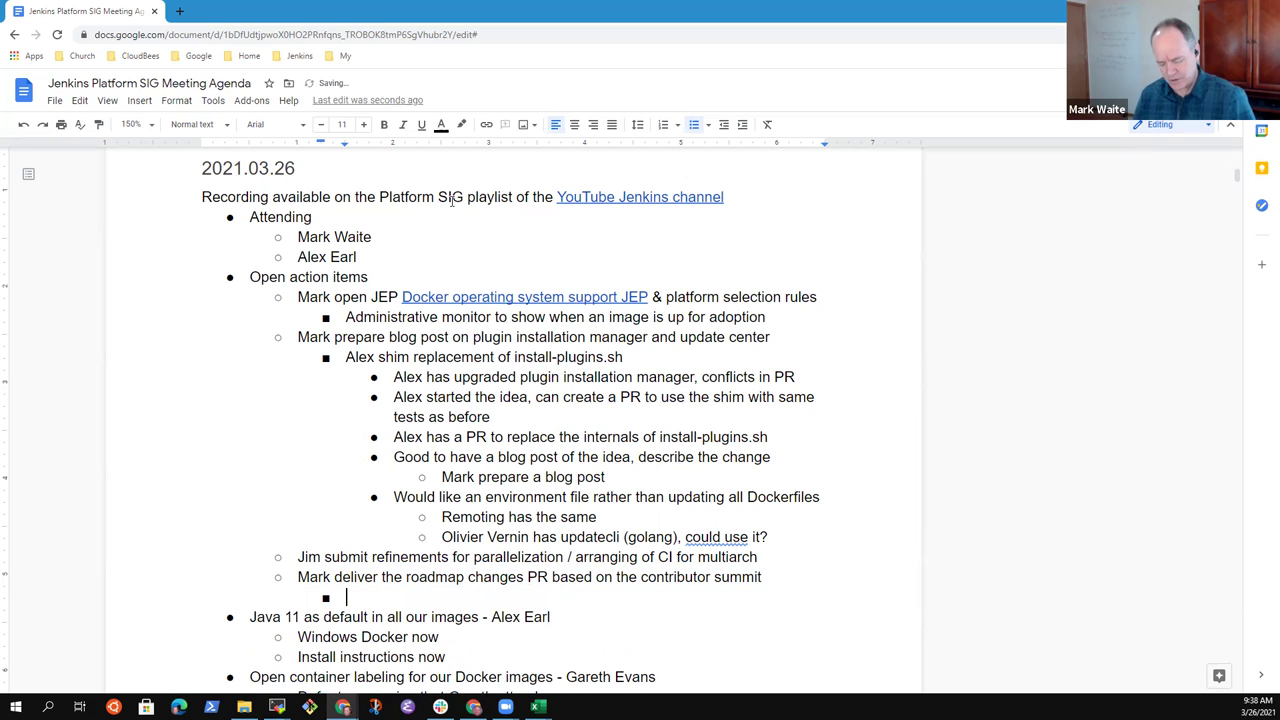
{"action": "type", "text": "June contributor s"}
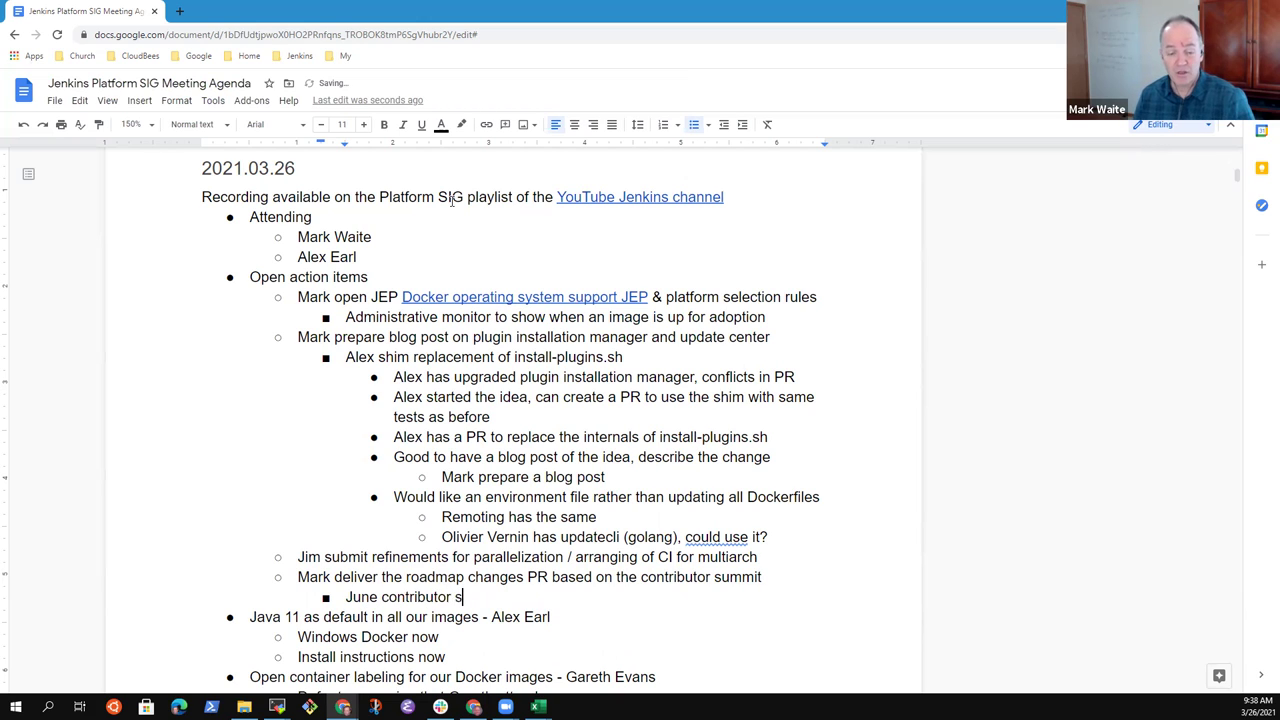
{"action": "type", "text": "ummi"}
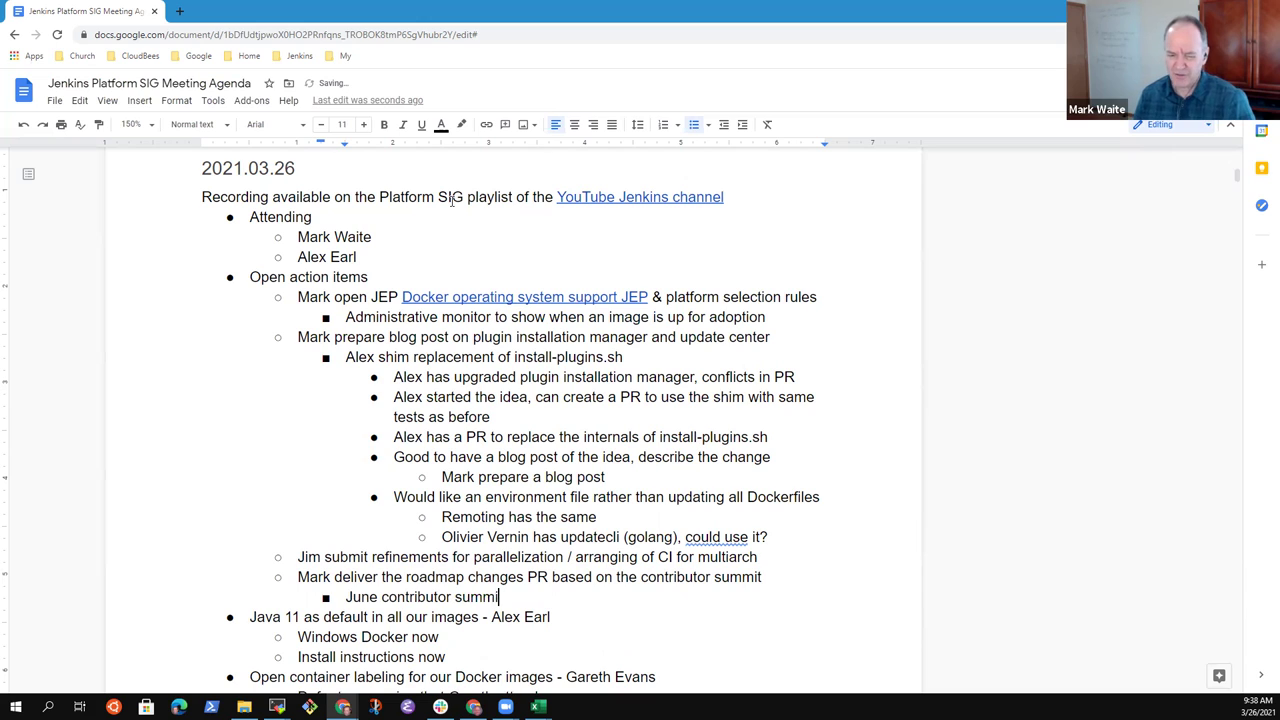
{"action": "type", "text": "t around cdCon"}
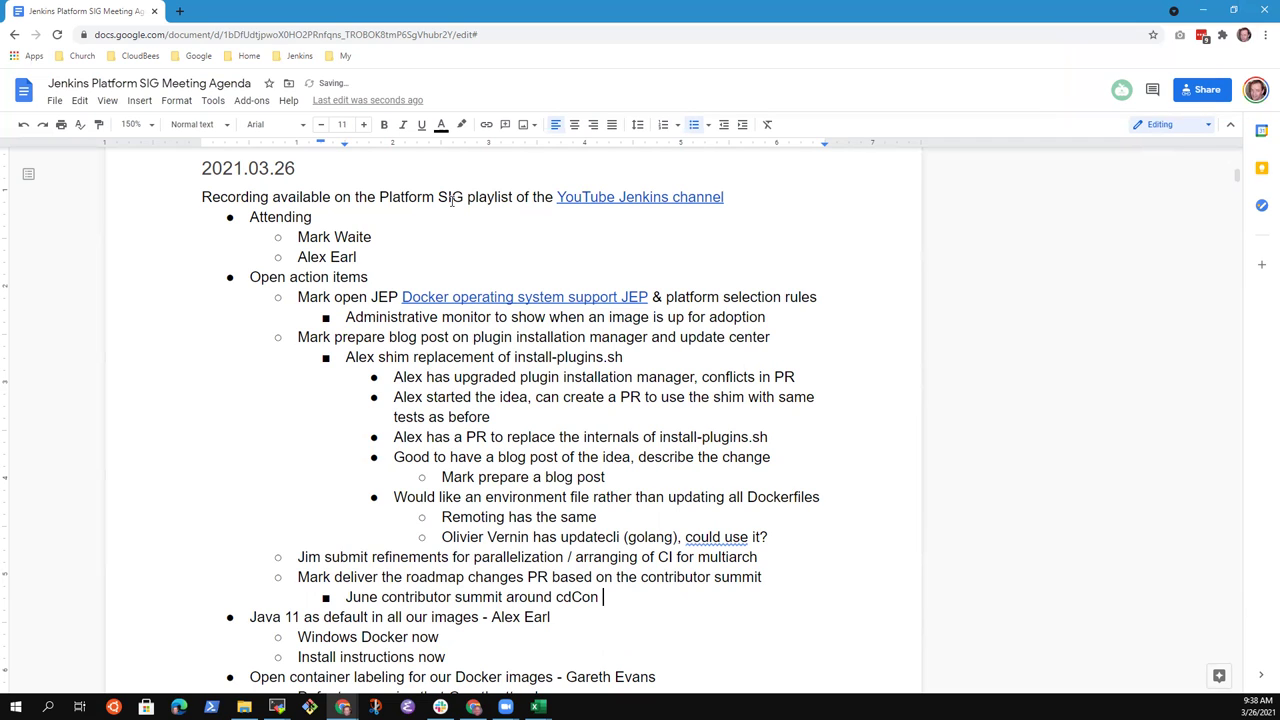
{"action": "type", "text": " being planned"}
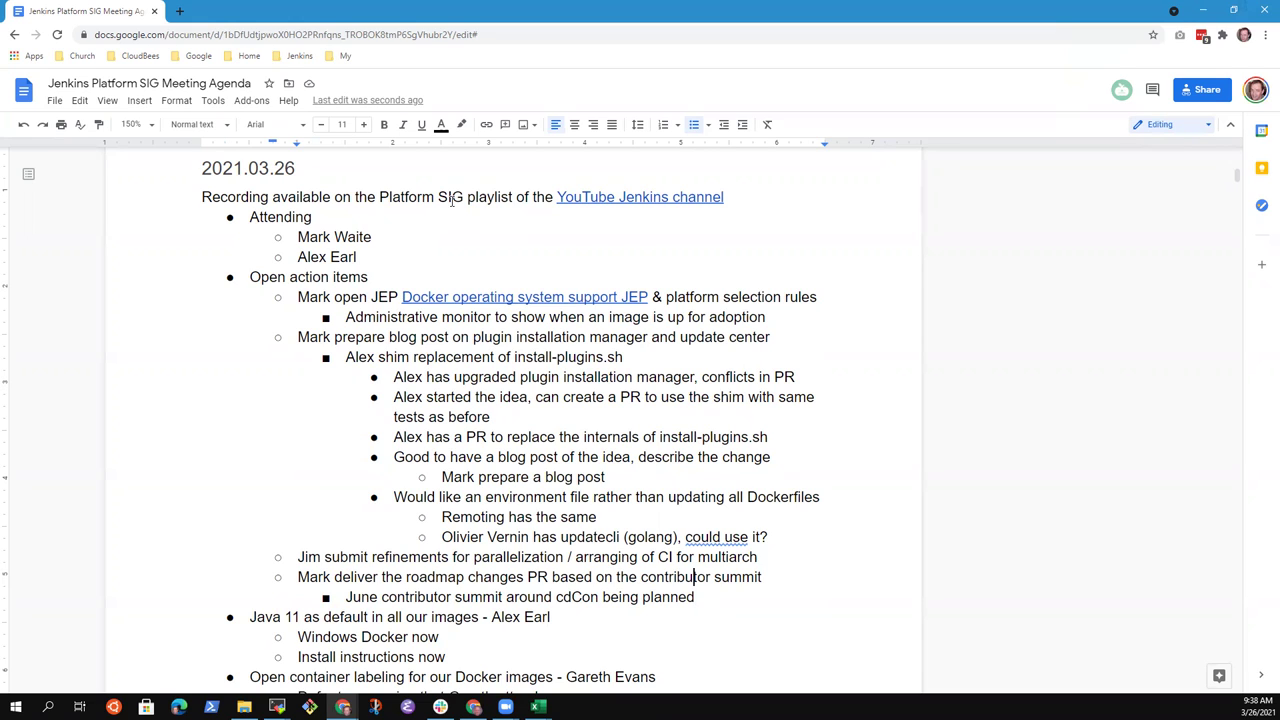
- Add the sub-bullet 's390x and ppc64le both reliable agents' under the CI refinements item
{"action": "key", "text": "Up"}
{"action": "key", "text": "Up"}
{"action": "key", "text": "End"}
{"action": "key", "text": "Return"}
{"action": "key", "text": "Tab"}
{"action": "type", "text": "s390x"}
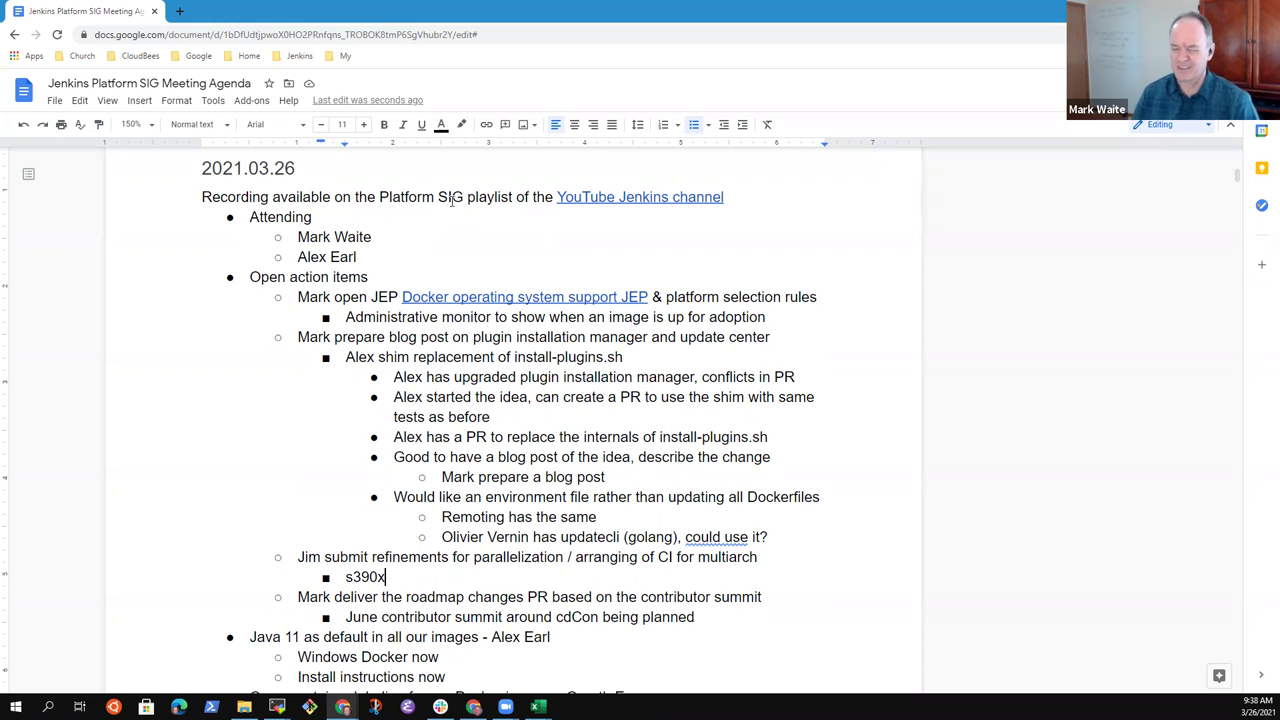
{"action": "type", "text": "and ppc64le both reliable agents"}
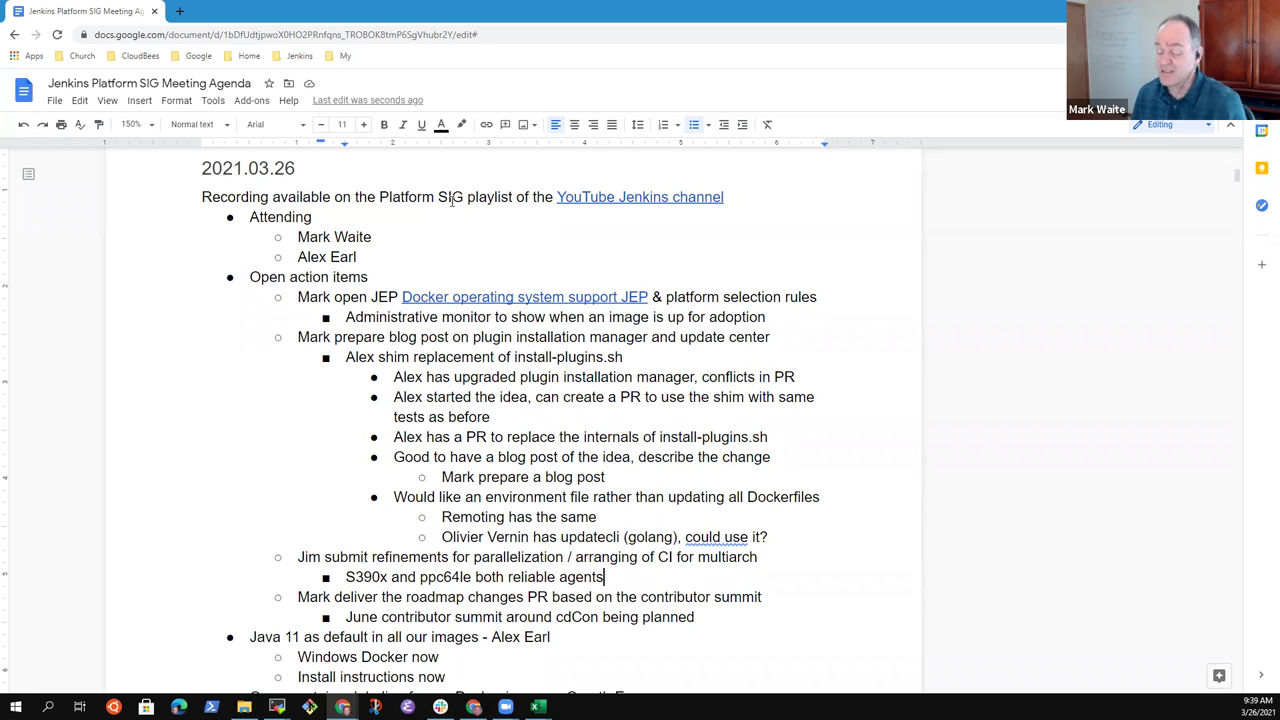
- Correct the auto-capitalised 'S390x' to lowercase 's390x'
{"action": "key", "text": "Down"}
{"action": "key", "text": "Down"}
{"action": "key", "text": "Down"}
{"action": "key", "text": "Down"}
{"action": "key", "text": "Down"}
{"action": "key", "text": "Down"}
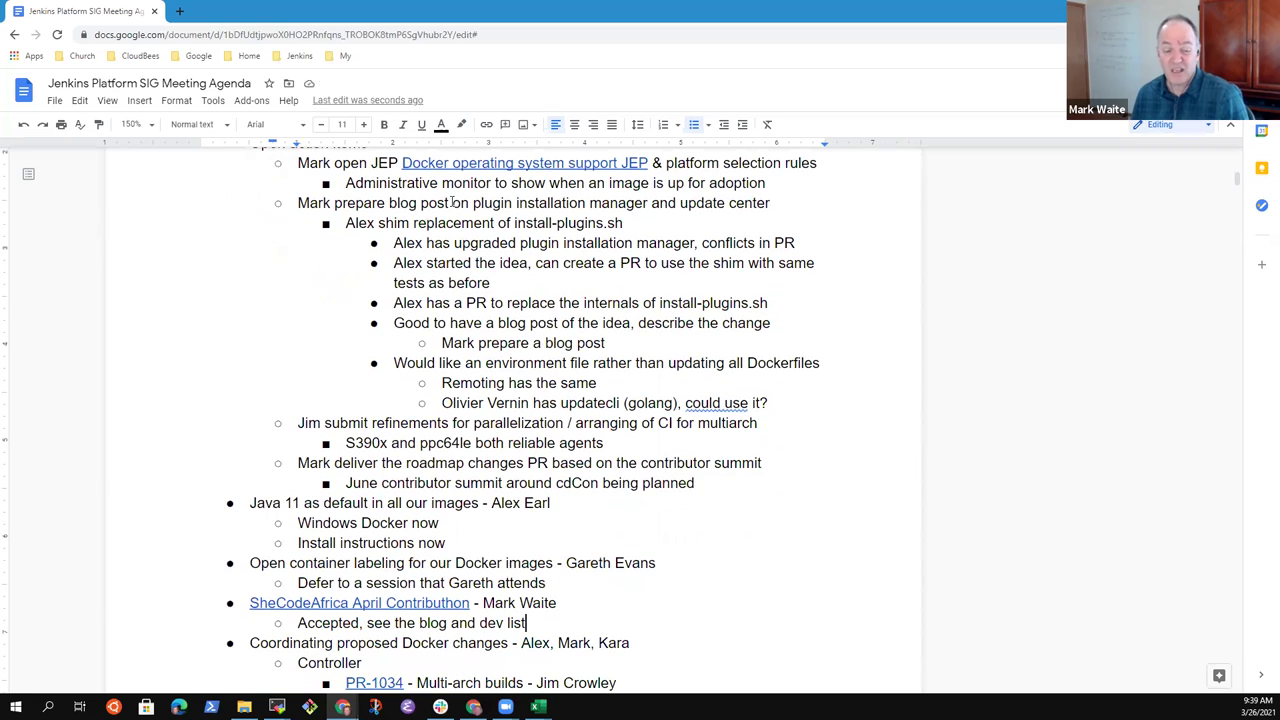
{"action": "key", "text": "Up"}
{"action": "key", "text": "Up"}
{"action": "key", "text": "Up"}
{"action": "key", "text": "Up"}
{"action": "key", "text": "Up"}
{"action": "key", "text": "Up"}
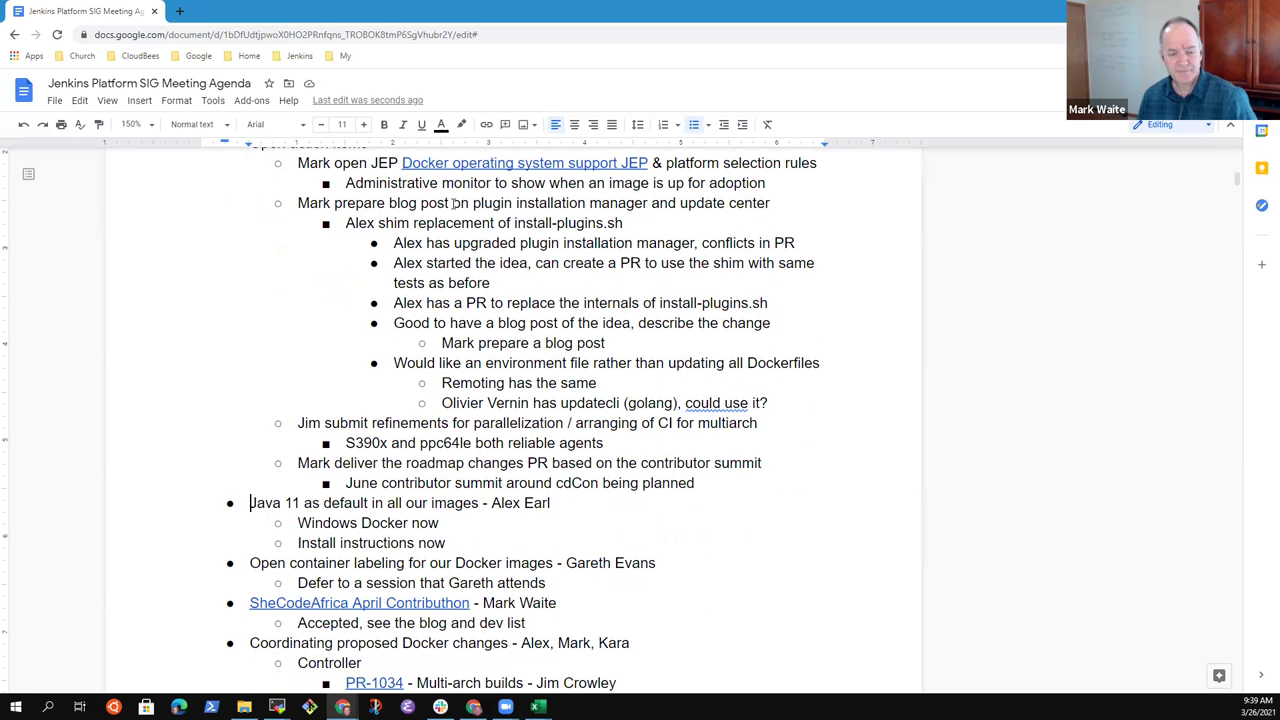
{"action": "key", "text": "Home"}
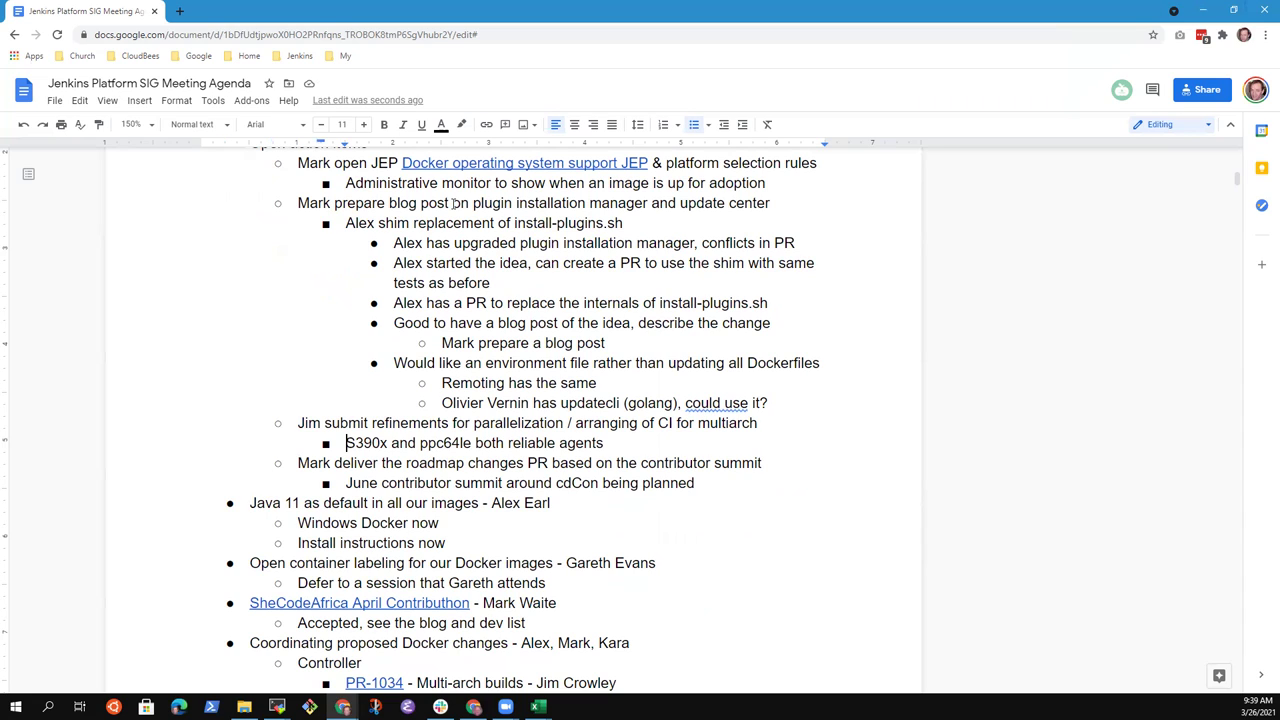
{"action": "key", "text": "Right"}
{"action": "key", "text": "BackSpace"}
{"action": "type", "text": "s"}
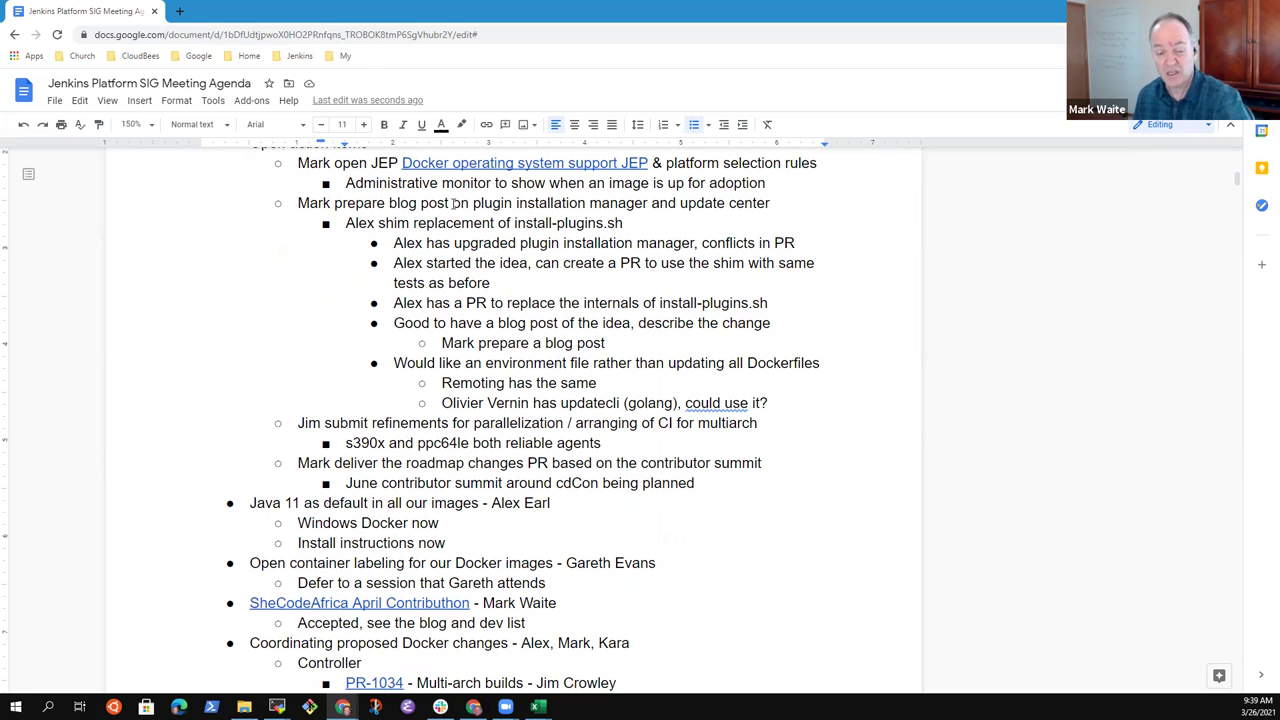
- Append 'Now a cheaper ARM64 agent image from Amazon if we want to use it'
{"action": "key", "text": "End"}
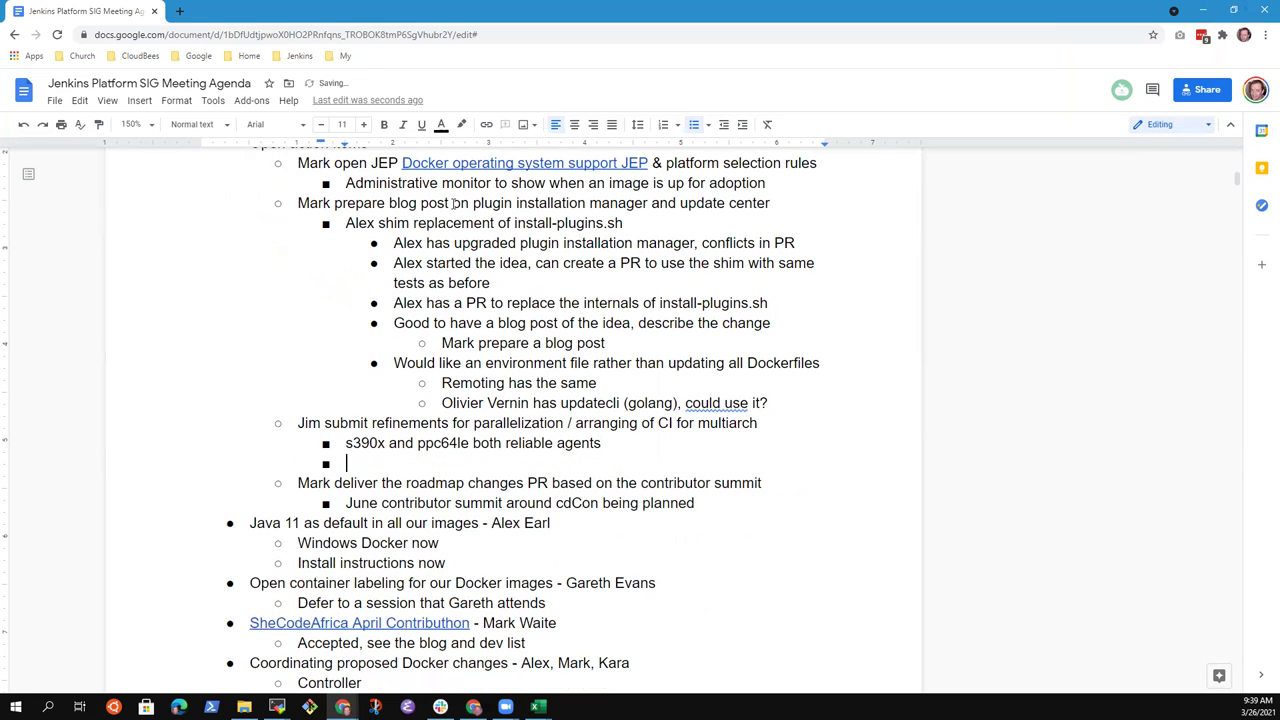
{"action": "type", "text": "Now a cheapa"}
{"action": "key", "text": "BackSpace"}
{"action": "type", "text": "er ARM64 agent "}
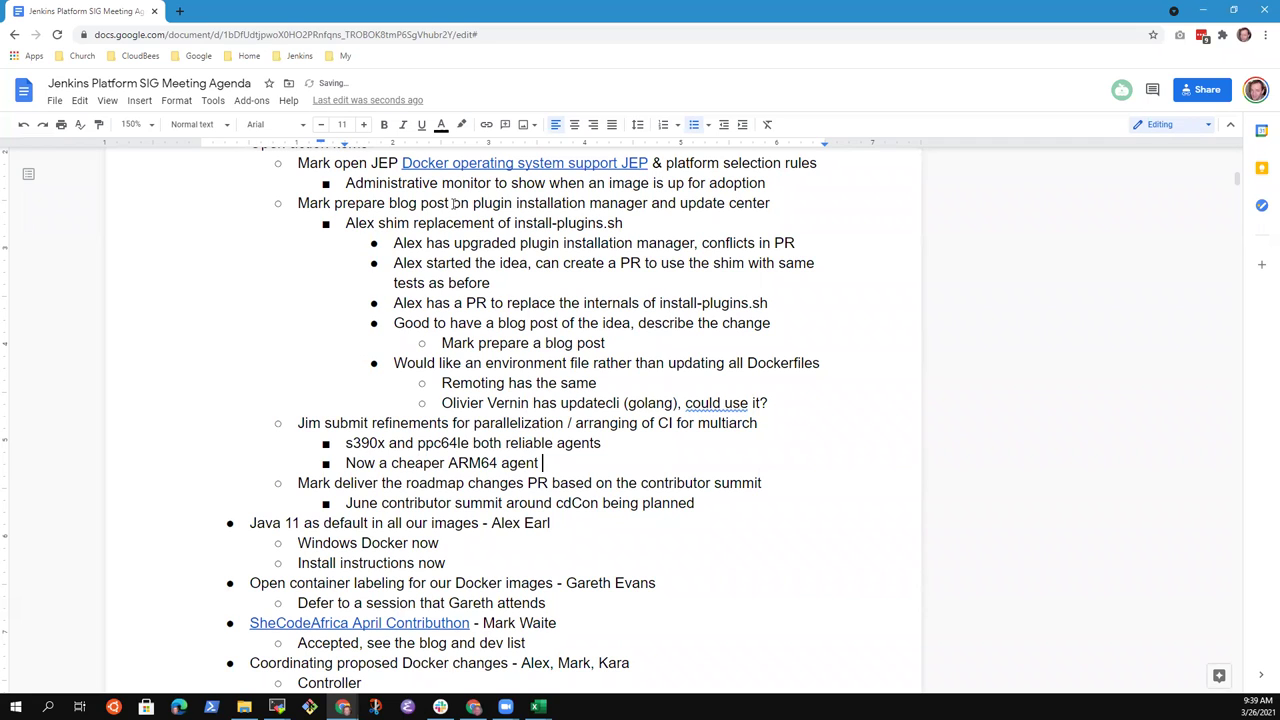
{"action": "type", "text": "image from Amazon"}
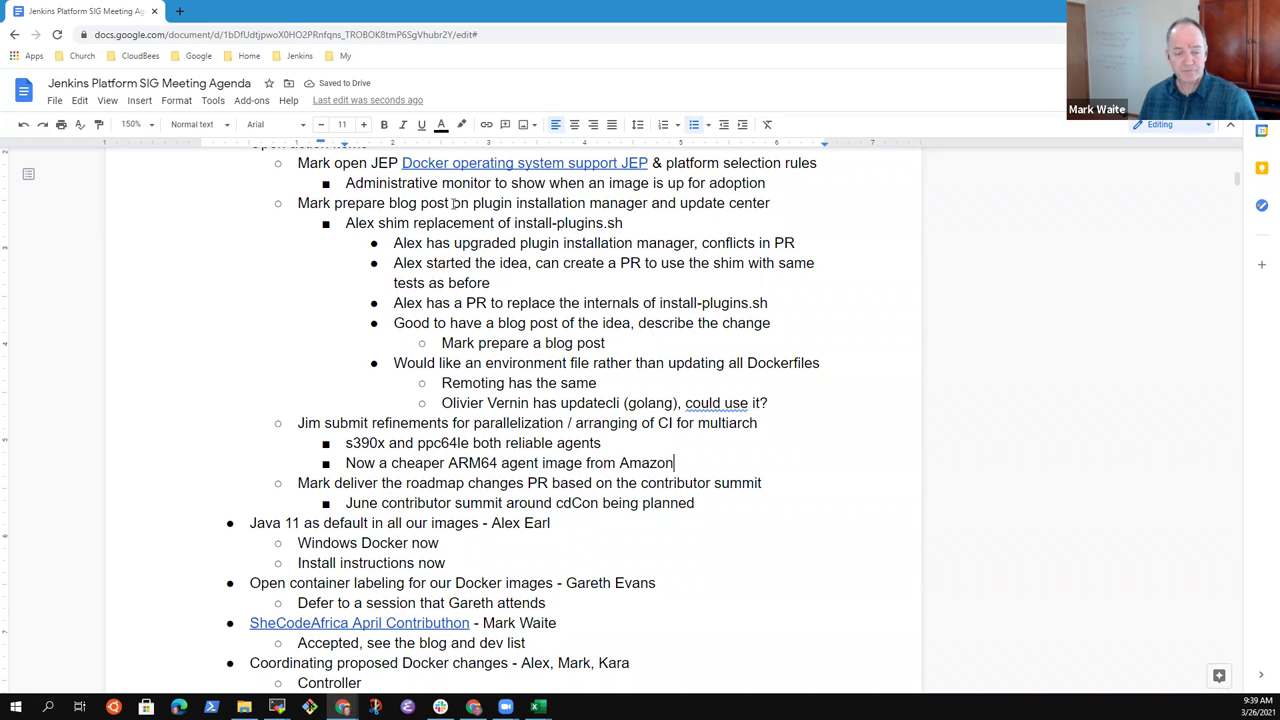
{"action": "type", "text": " if we w"}
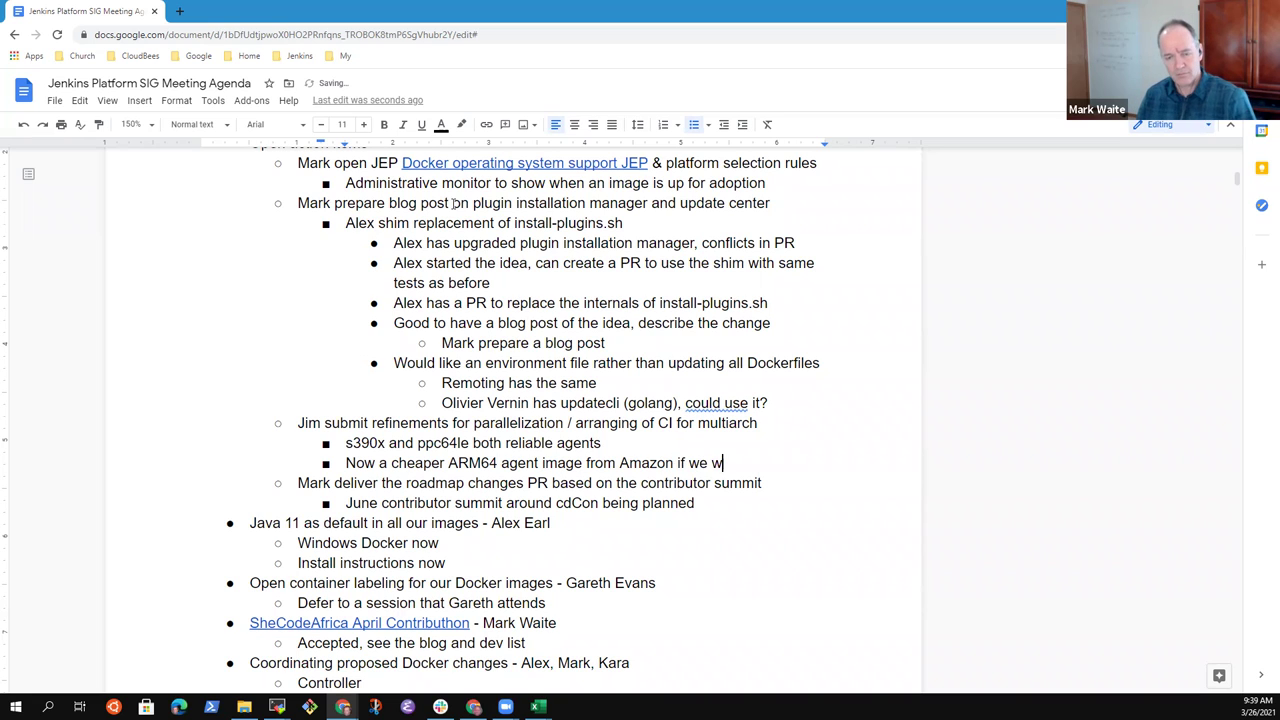
{"action": "type", "text": "ant to use it"}
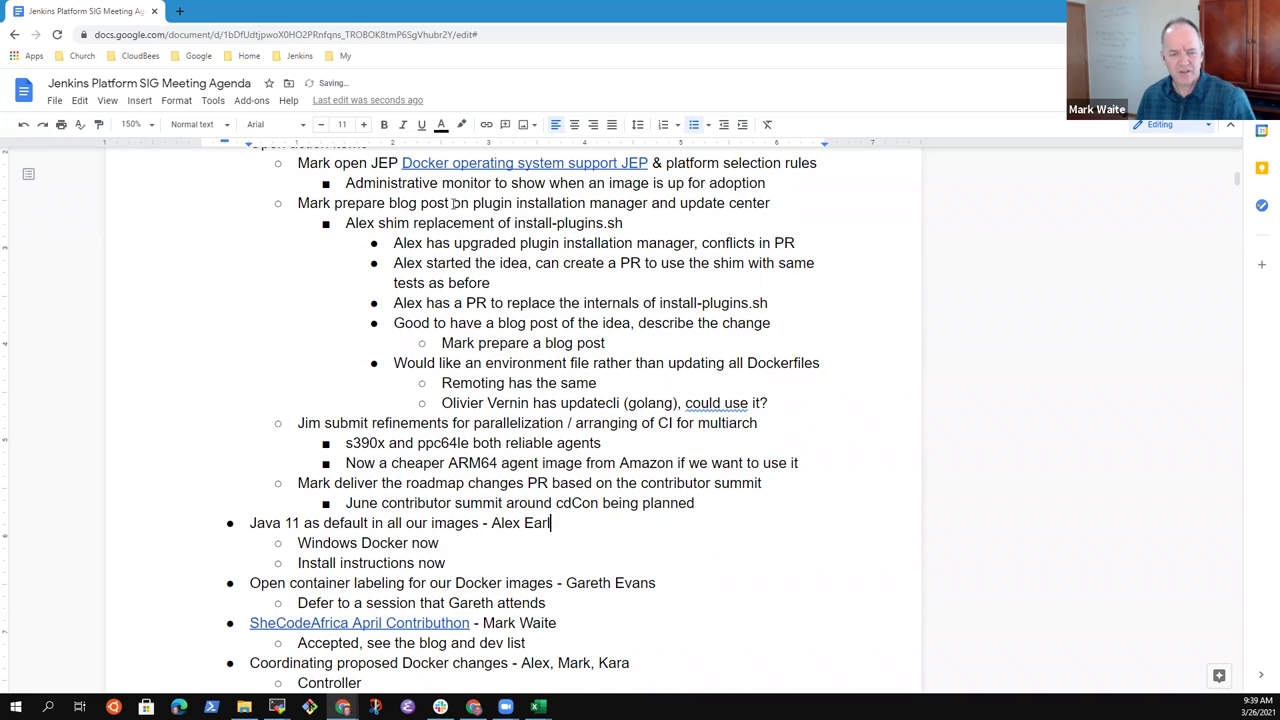
- Prefix 'Docker' to the install instructions note and lowercase its 'install'
{"action": "key", "text": "Home"}
{"action": "key", "text": "shift+End"}
{"action": "key", "text": "Down"}
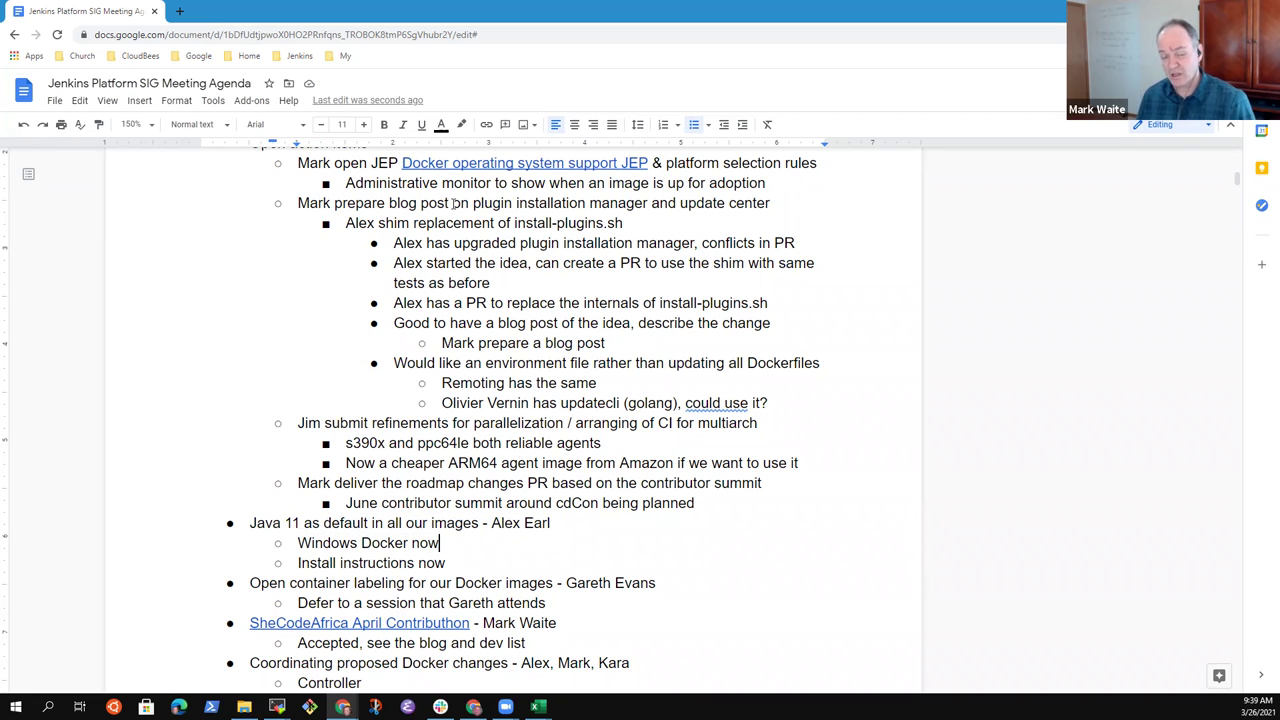
{"action": "key", "text": "ctrl+Left"}
{"action": "key", "text": "ctrl+Left"}
{"action": "type", "text": "Docker"}
{"action": "key", "text": "Delete"}
{"action": "type", "text": "i"}
{"action": "key", "text": "End"}
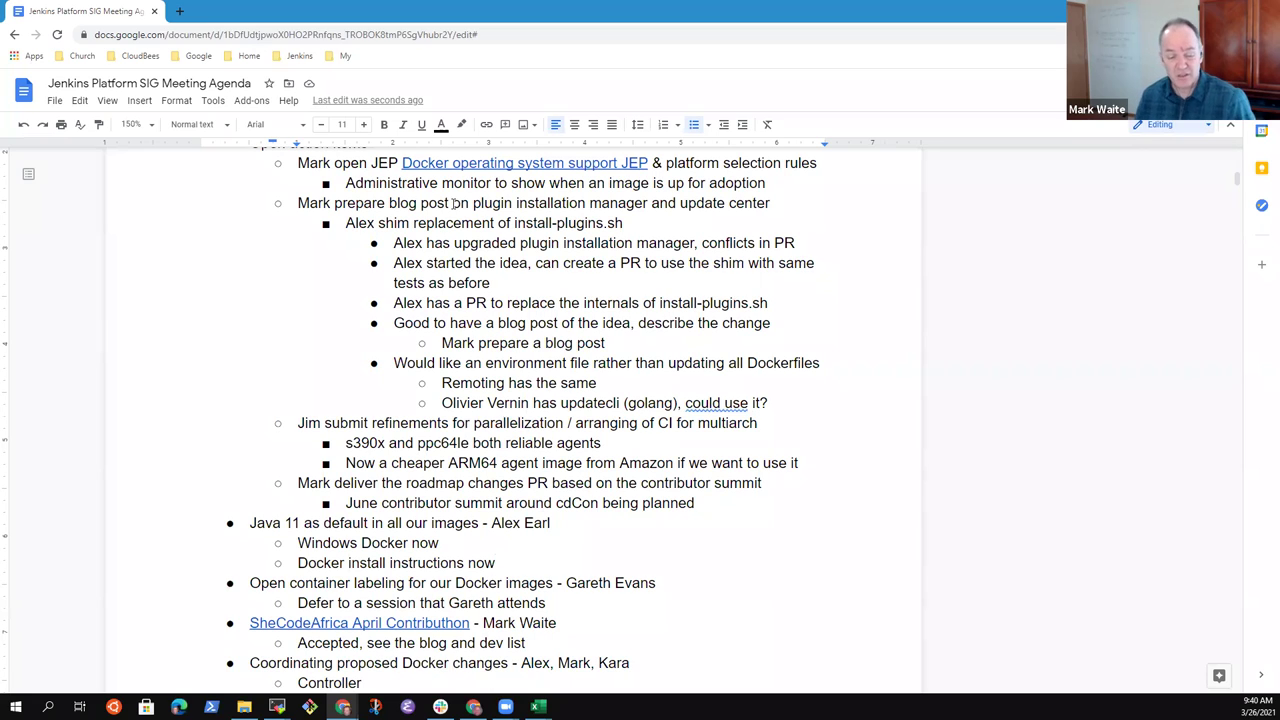
- Add the note 'Windows MSI relies on user choice (precedence to Java 11)'
{"action": "key", "text": "Return"}
{"action": "type", "text": "Windows "}
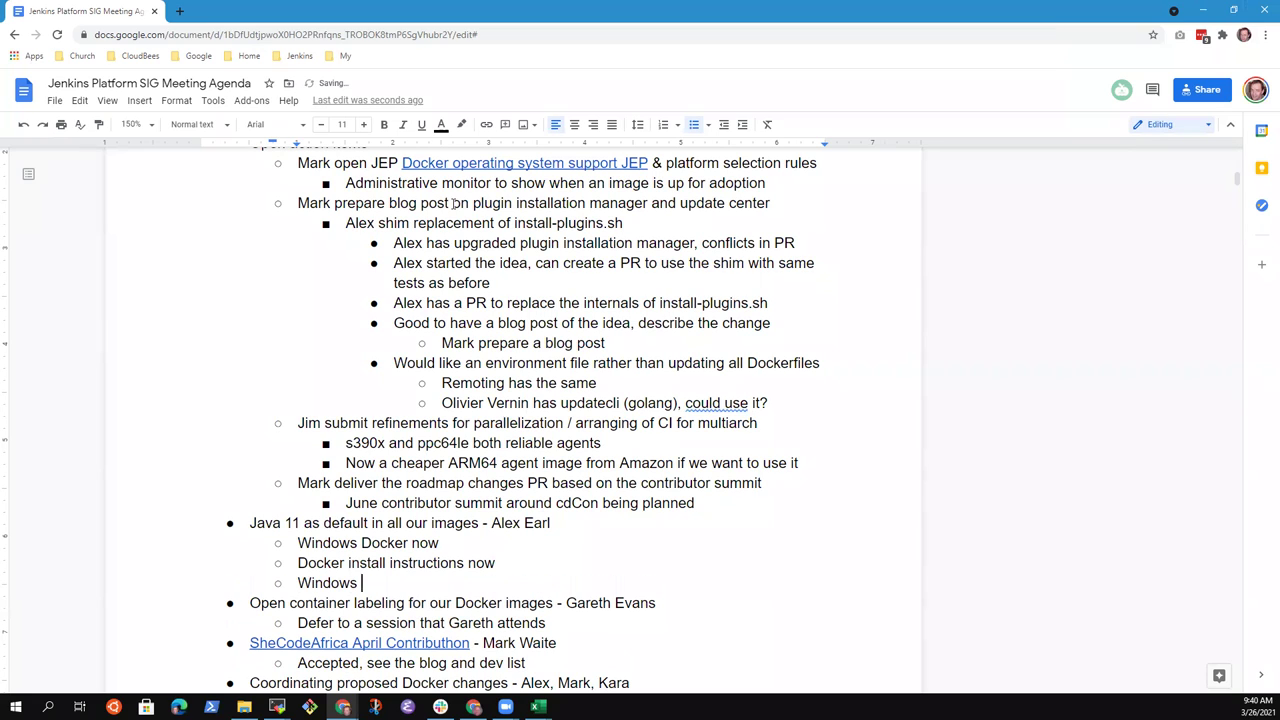
{"action": "type", "text": "MSI relia"}
{"action": "type", "text": "s on user "}
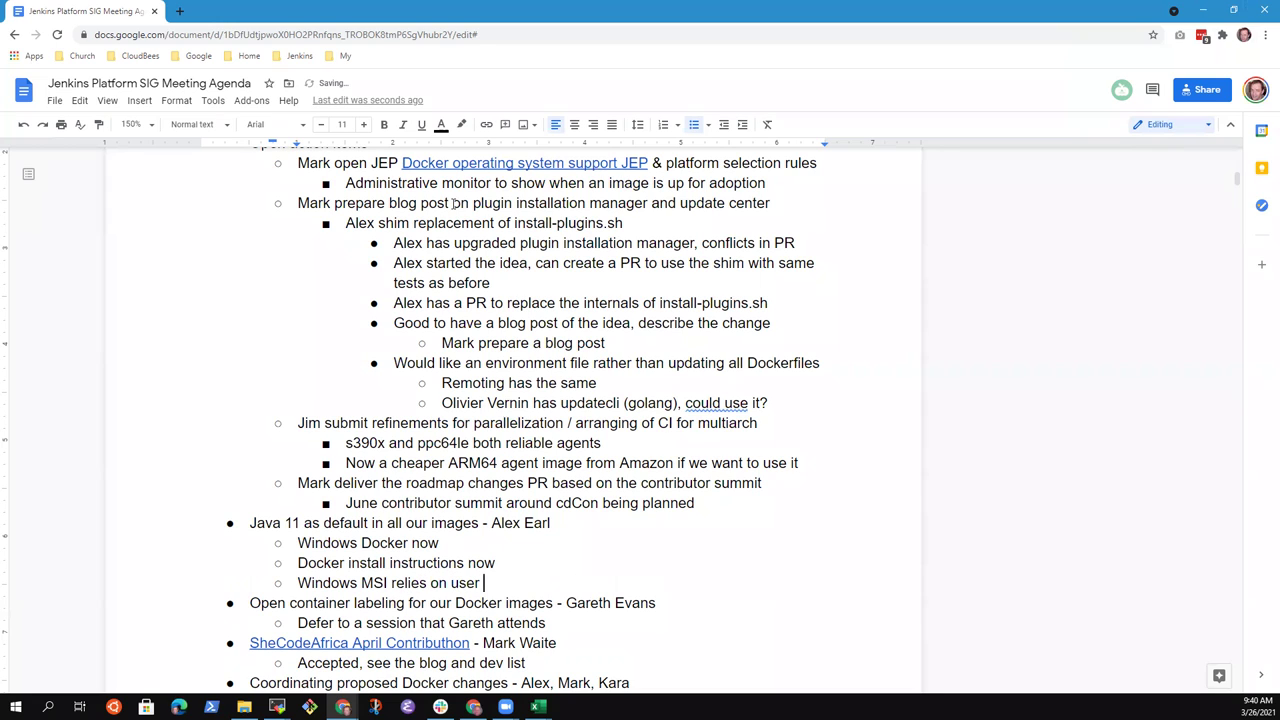
{"action": "type", "text": "choice"}
{"action": "key", "text": "Return"}
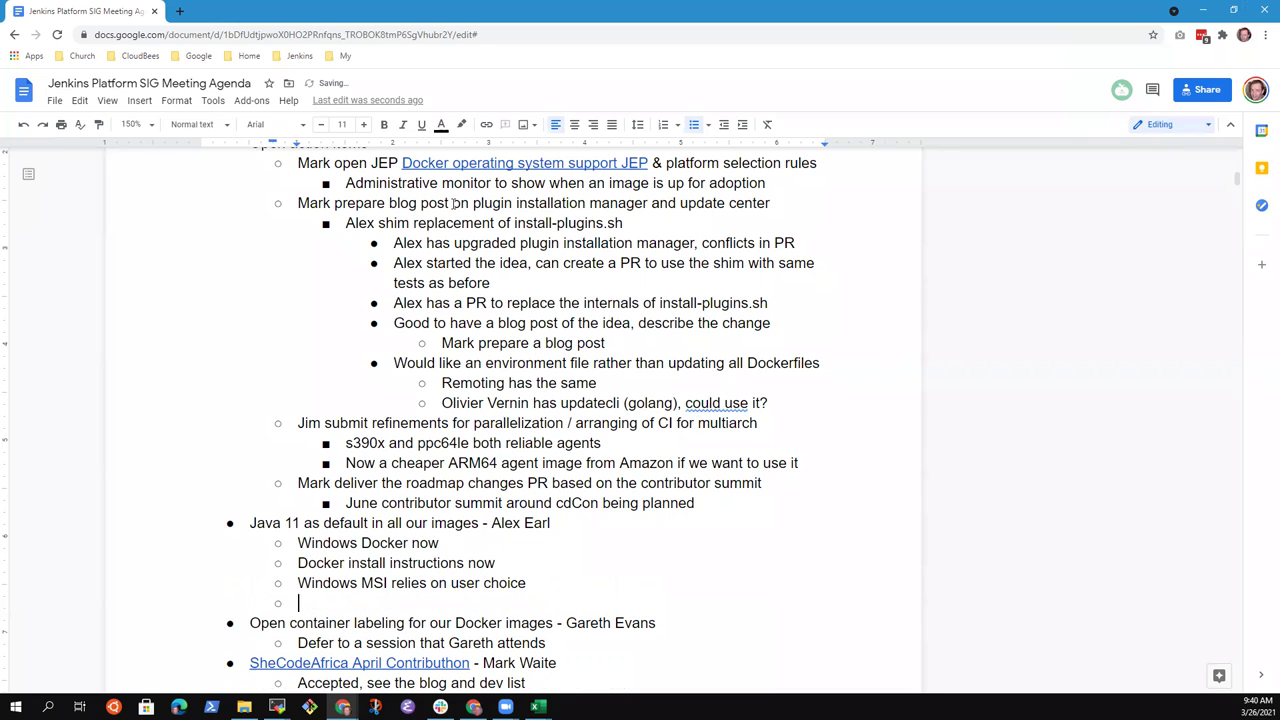
{"action": "key", "text": "Up"}
{"action": "type", "text": "(precendence to Java"}
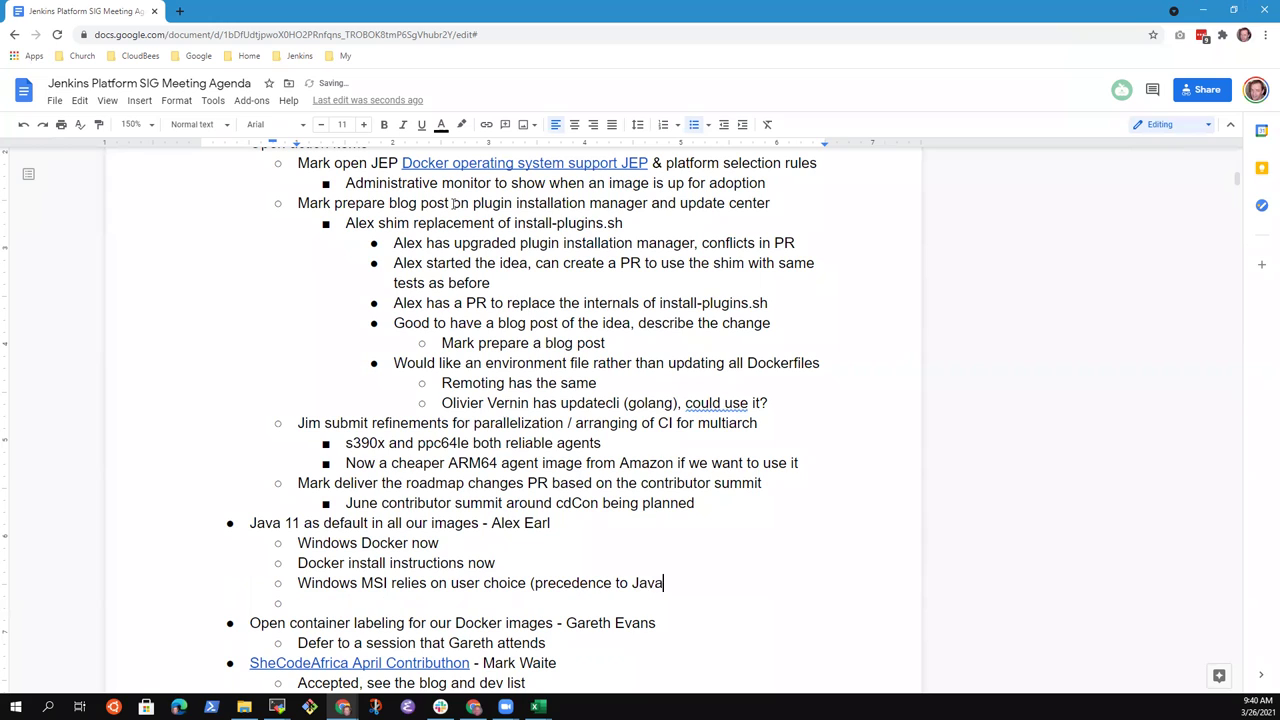
{"action": "type", "text": " 11)"}
- Add a note naming the contributor who proposed additional default changes, fixing the surname typo
{"action": "left_click", "coordinate": [333, 598]}
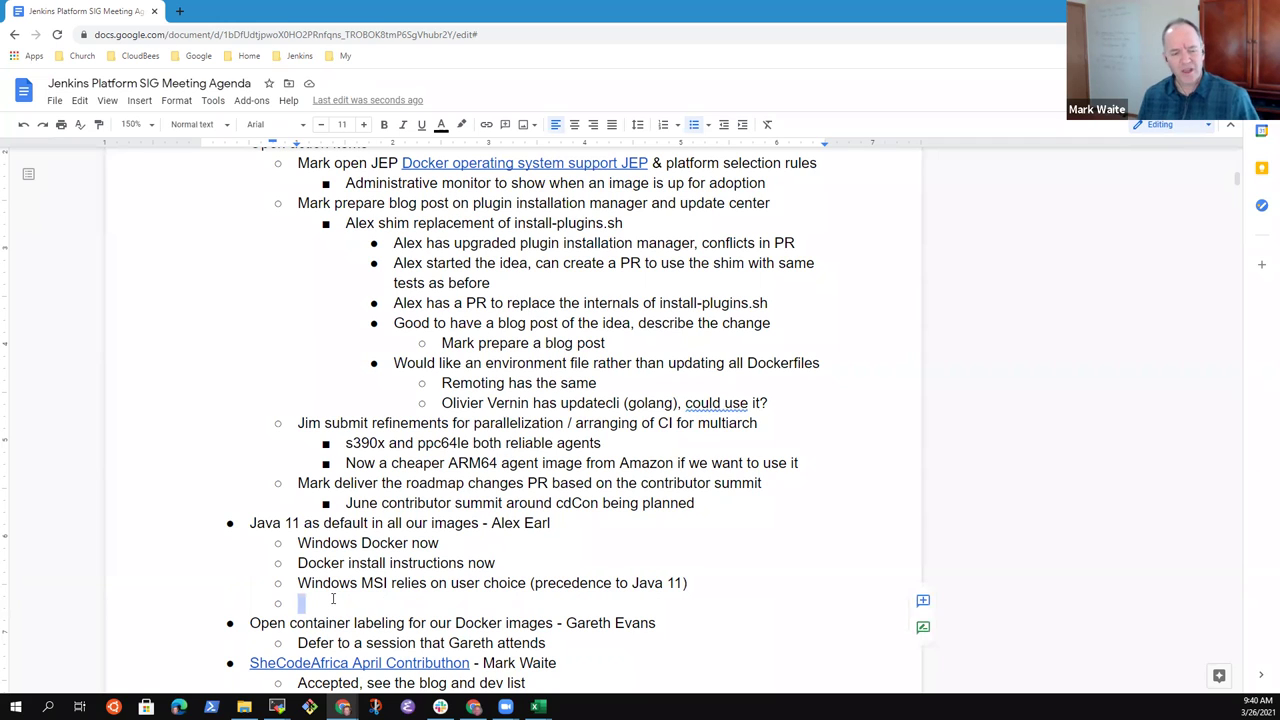
{"action": "type", "text": "Tim Jaomb proposed addition"}
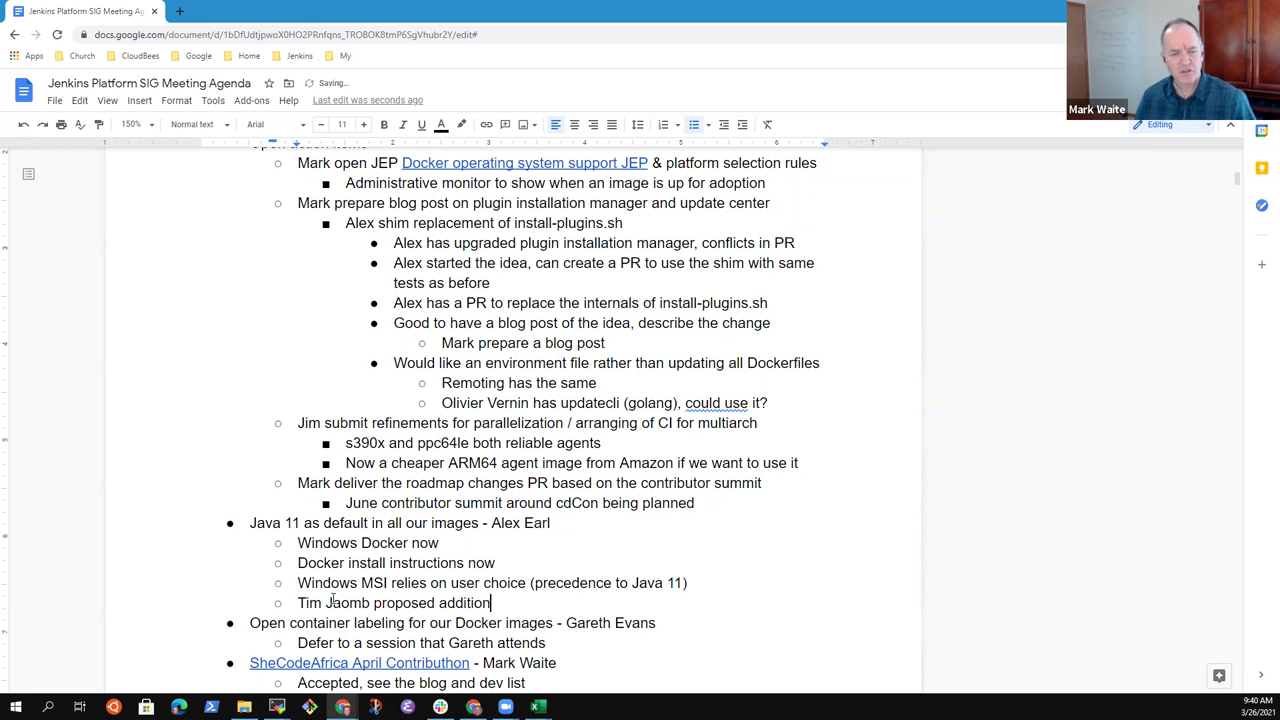
{"action": "type", "text": "al default changes"}
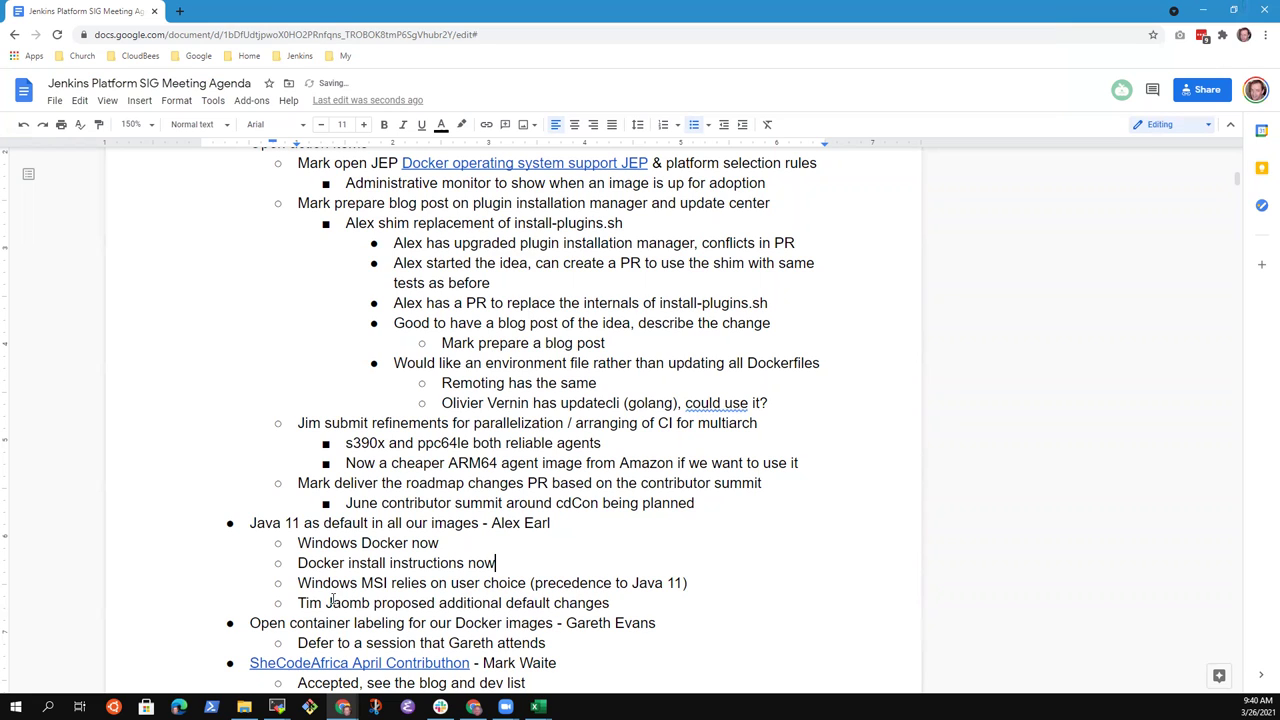
{"action": "key", "text": "Down"}
{"action": "key", "text": "Down"}
{"action": "key", "text": "End"}
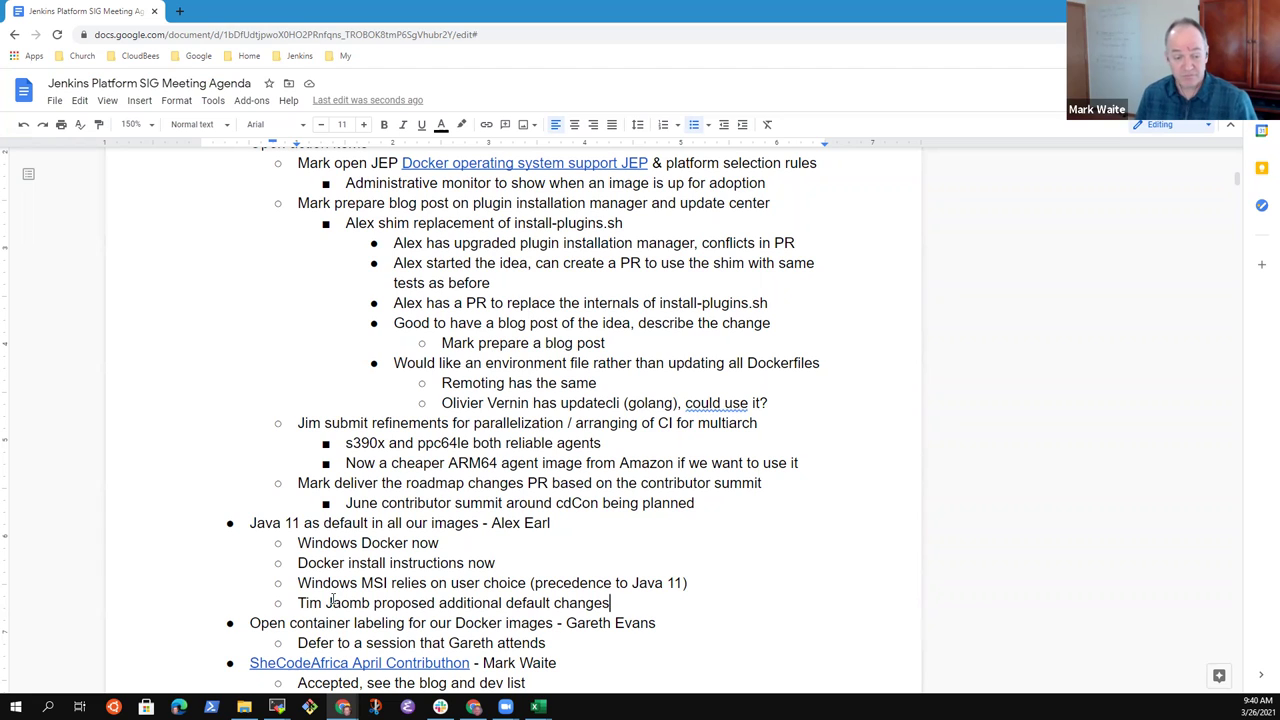
{"action": "left_click", "coordinate": [332, 600]}
{"action": "type", "text": "c"}
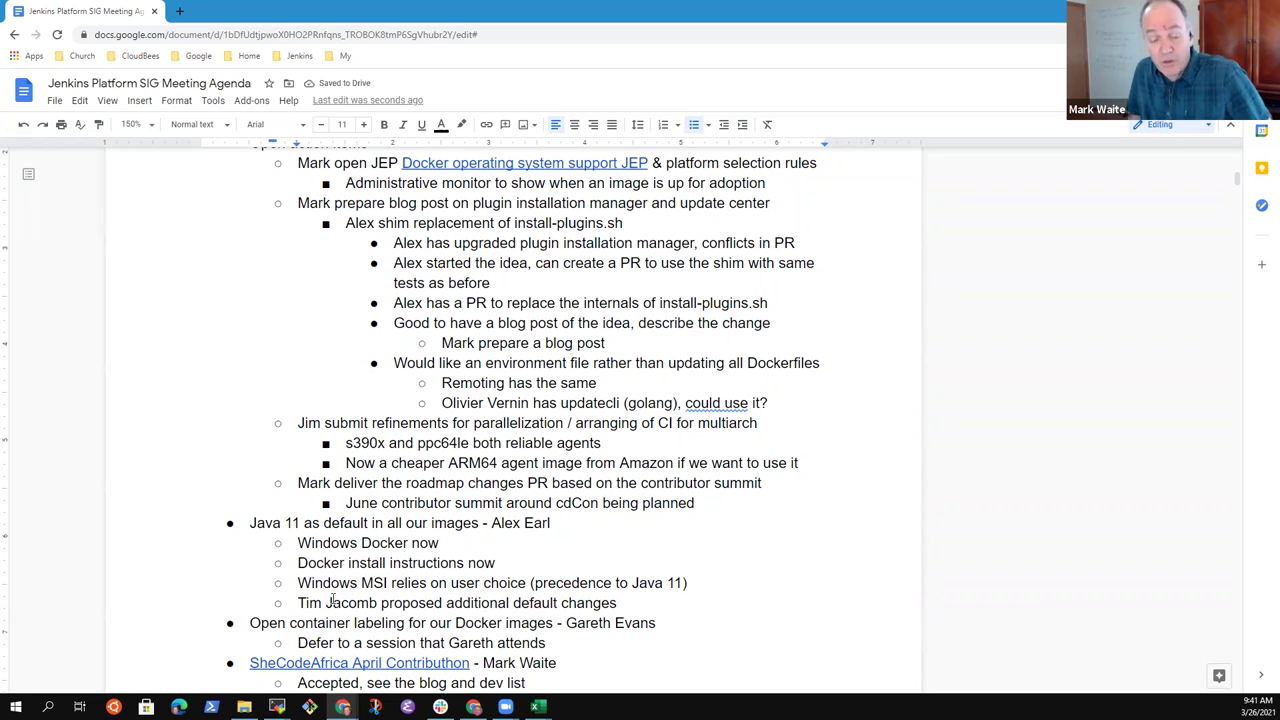
{"action": "key", "text": "End"}
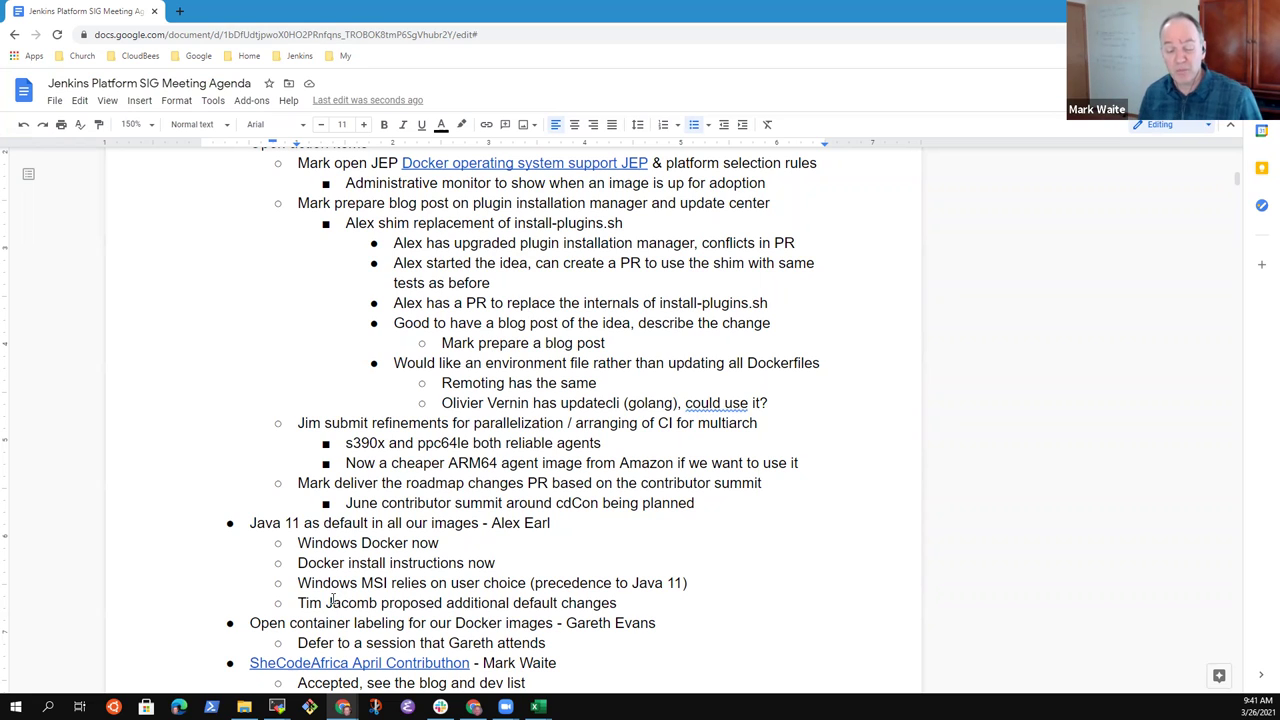
{"action": "key", "text": "Up"}
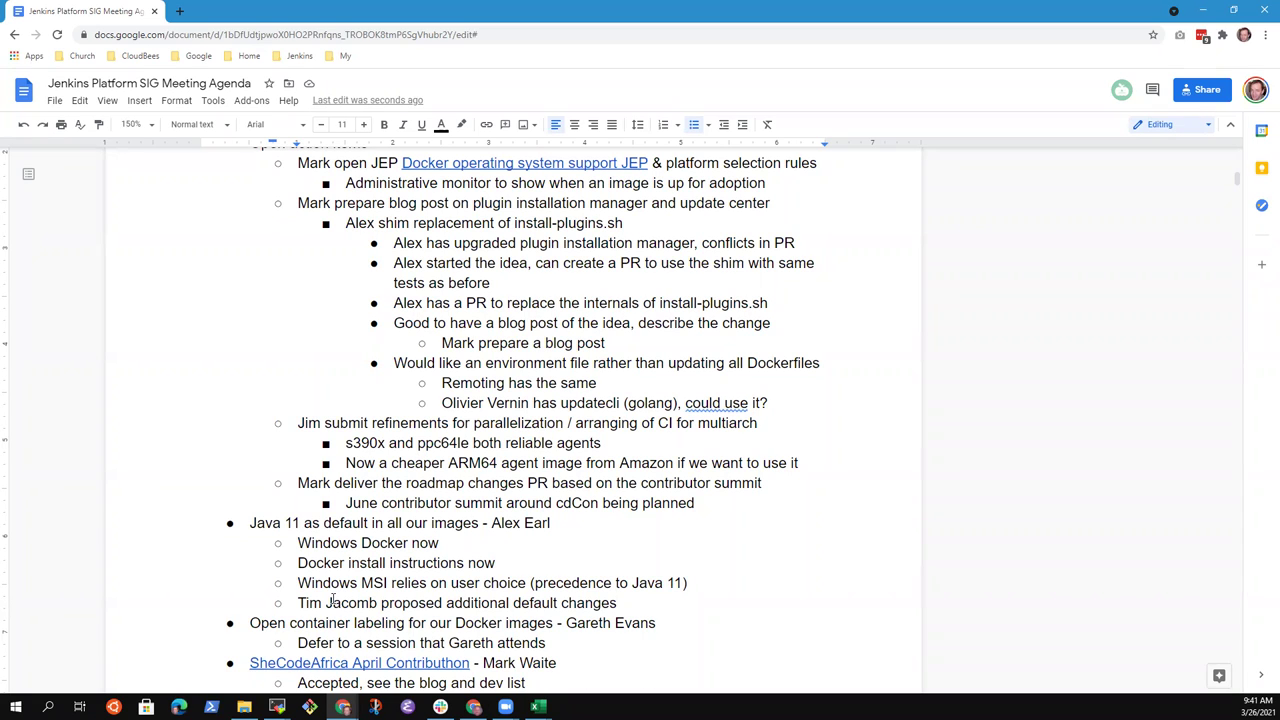
- Add the note 'Jenkins controller with Docker should not care Java 8 or Java 11'
{"action": "key", "text": "Return"}
{"action": "type", "text": "Java 11"}
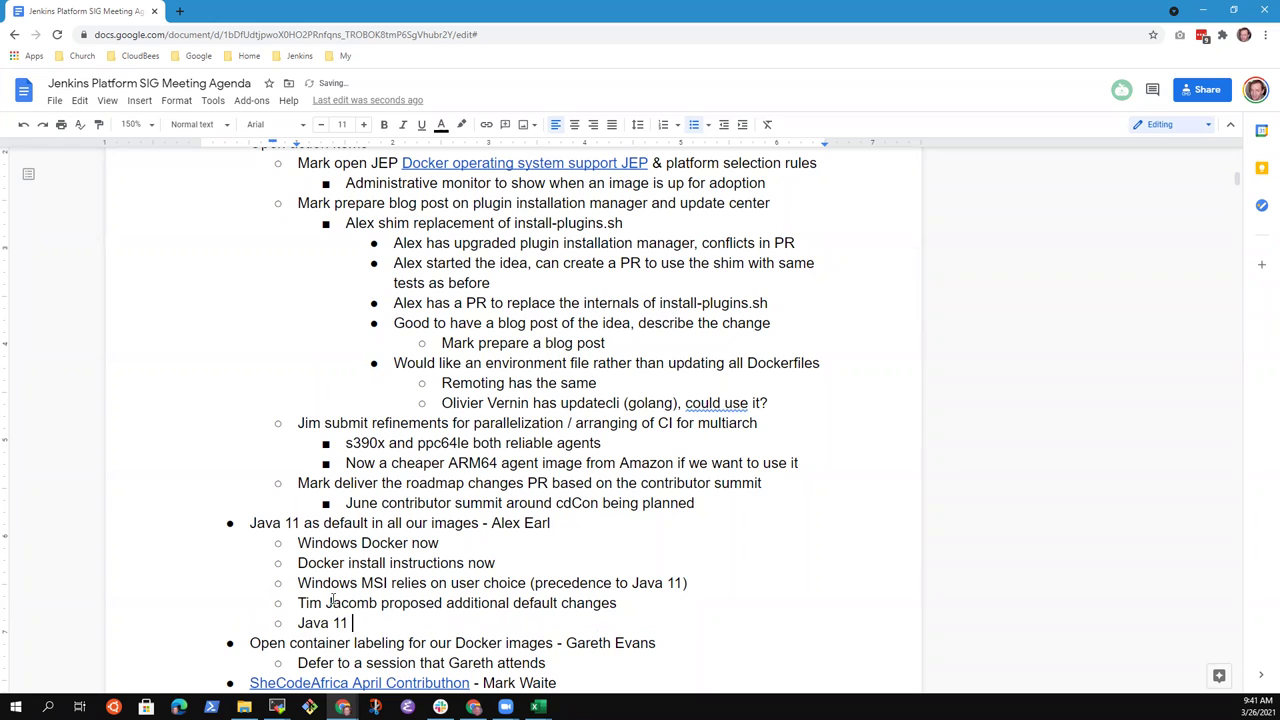
{"action": "key", "text": "shift+Home"}
{"action": "key", "text": "BackSpace"}
{"action": "type", "text": "Jenkins controller with D"}
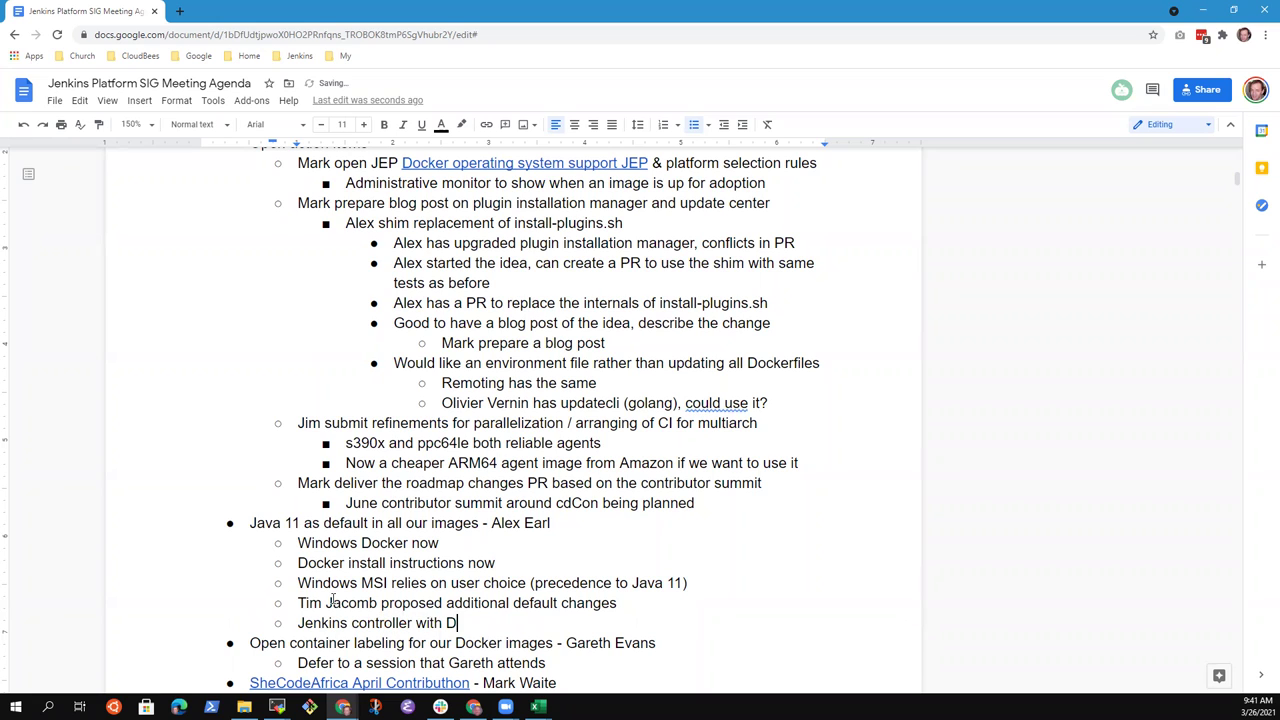
{"action": "type", "text": "ocker should not care Java "}
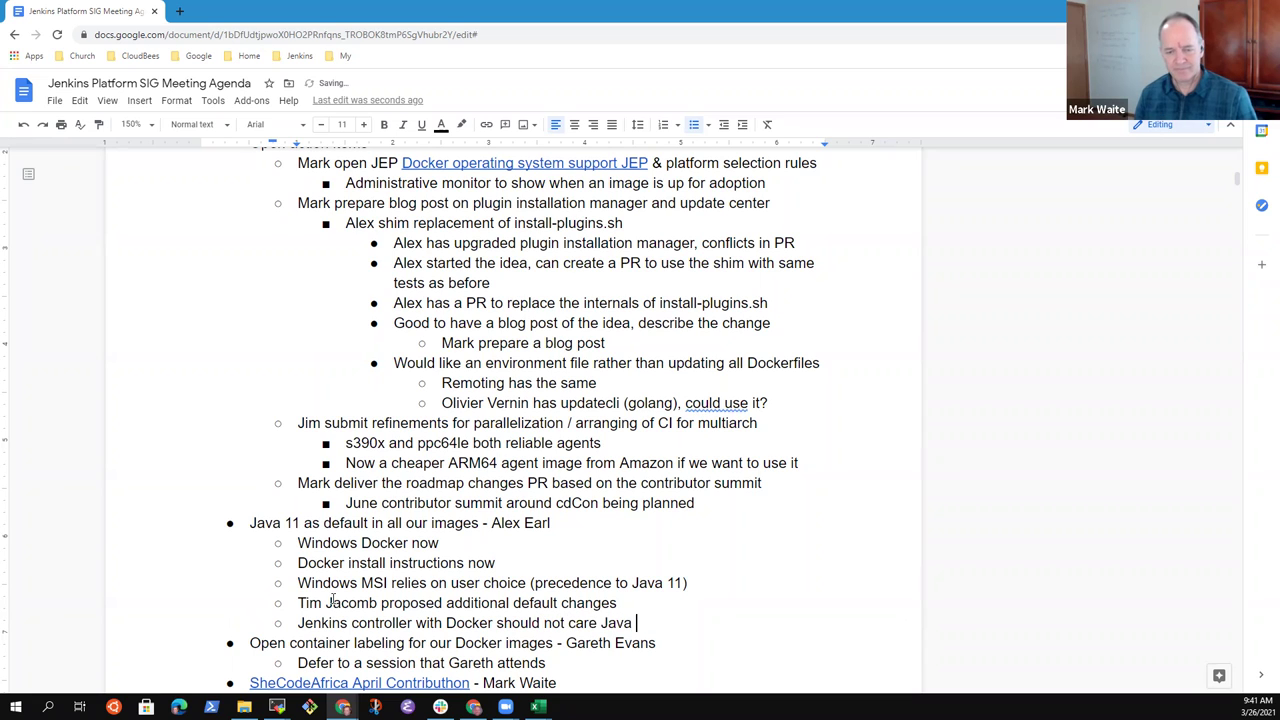
{"action": "type", "text": "8 or Java 11"}
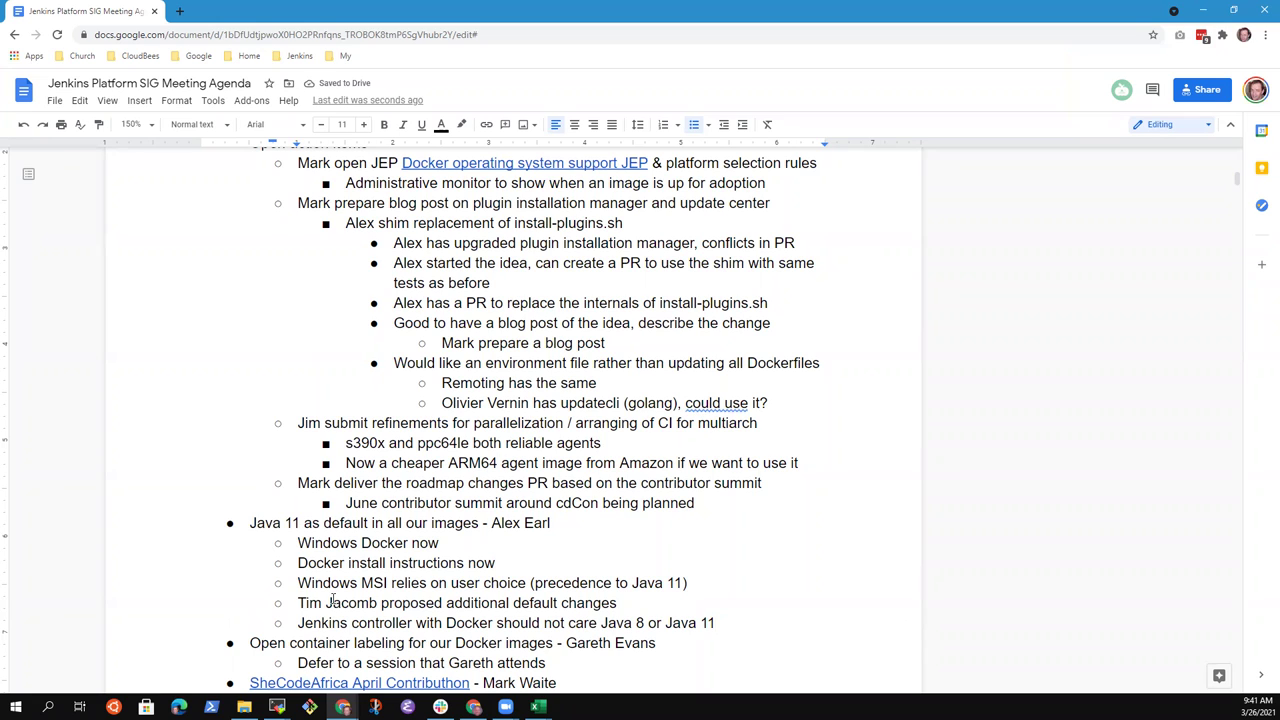
- Reword the install note to 'Docker install instructions using JDK 11 now' and start a new note
{"action": "key", "text": "Up"}
{"action": "key", "text": "Up"}
{"action": "key", "text": "Up"}
{"action": "key", "text": "BackSpace"}
{"action": "key", "text": "BackSpace"}
{"action": "key", "text": "BackSpace"}
{"action": "type", "text": "using JDK 11 now"}
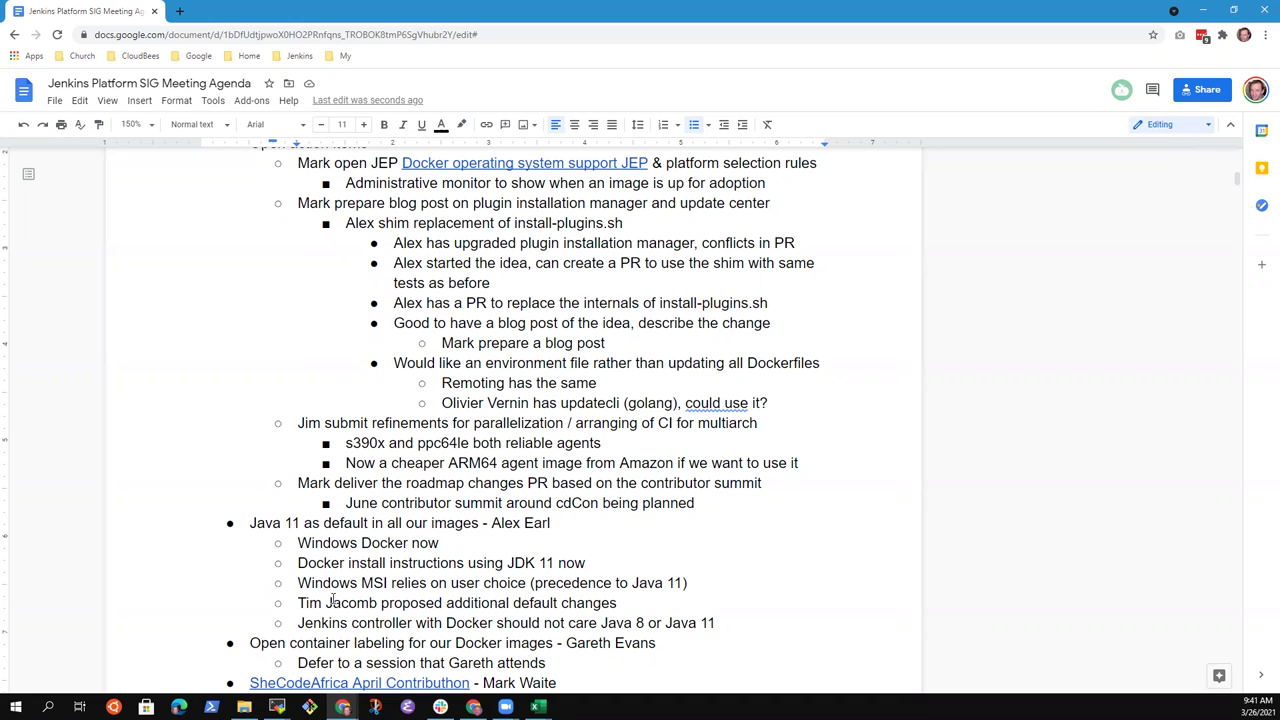
{"action": "key", "text": "Return"}
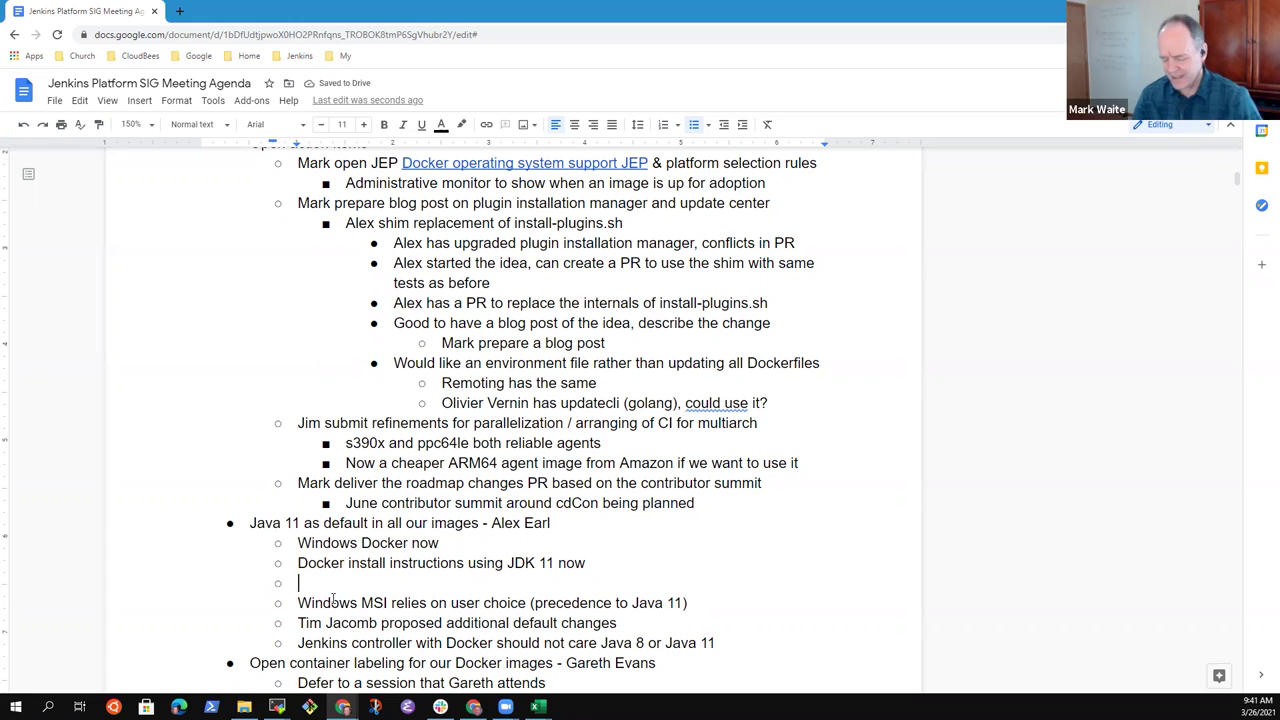
- Add the note 'Docker image change from Stretch to Buster blogged, could do the same thing'
{"action": "type", "text": "Docker image change "}
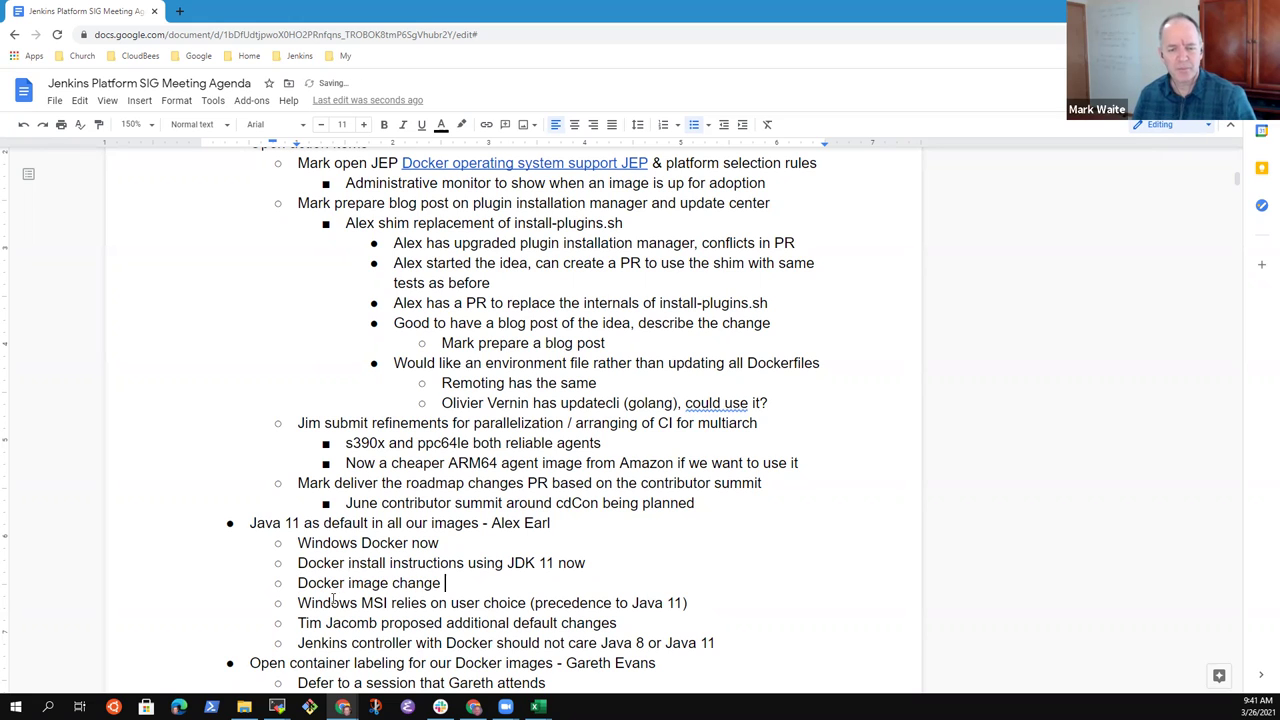
{"action": "type", "text": "from Stretch to Buster blogged"}
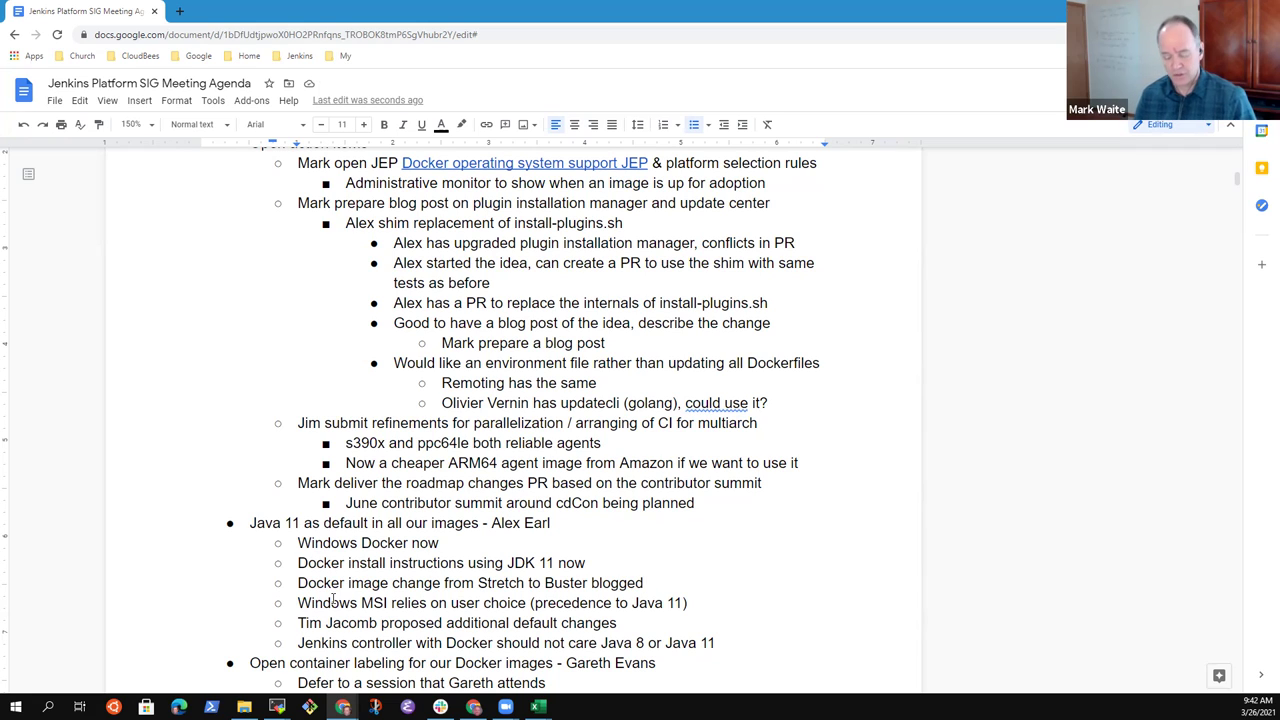
{"action": "type", "text": ", could do "}
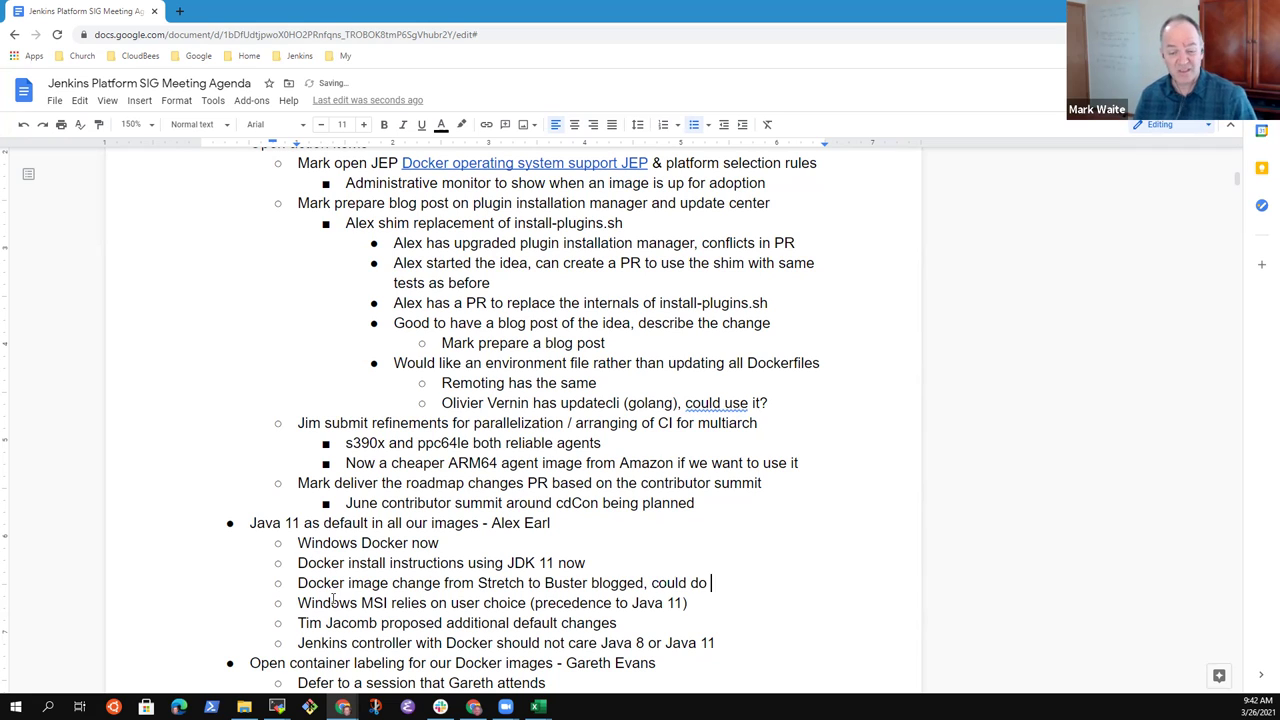
{"action": "type", "text": "the same thing"}
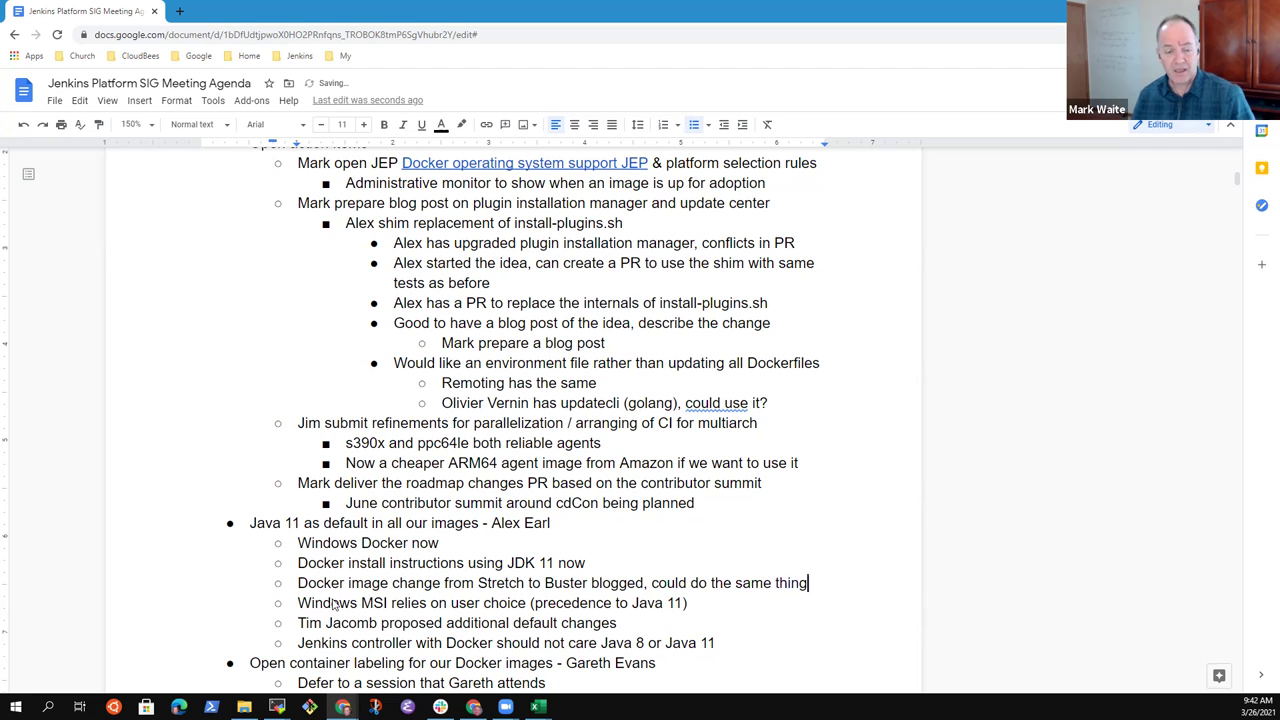
- Add a nested sub-point 'Change the base to use Java 11 instead of Java 8'
{"action": "key", "text": "Return"}
{"action": "key", "text": "Tab"}
{"action": "type", "text": "Change the base to U"}
{"action": "key", "text": "BackSpace"}
{"action": "type", "text": "use Java 11 instead of Java 88"}
{"action": "key", "text": "BackSpace"}
{"action": "key", "text": "BackSpace"}
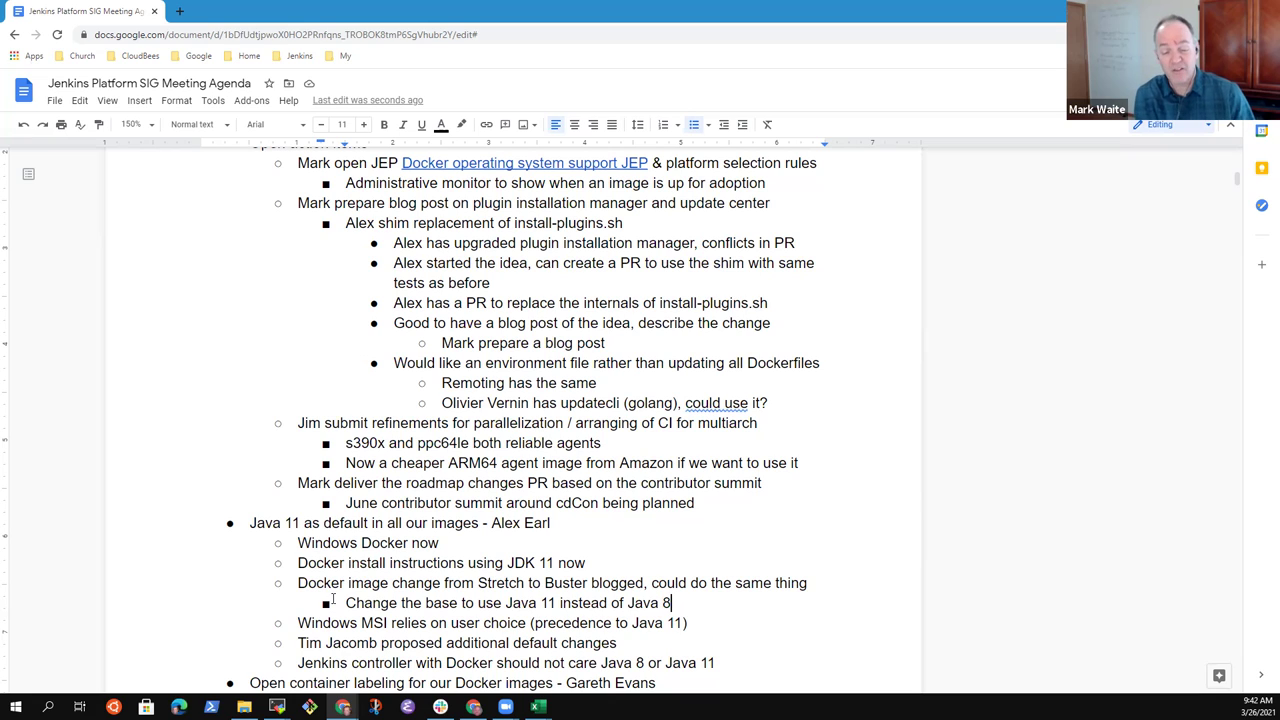
- Insert 'jenkins/jenkins:lts' into the change-the-base note
{"action": "key", "text": "Left"}
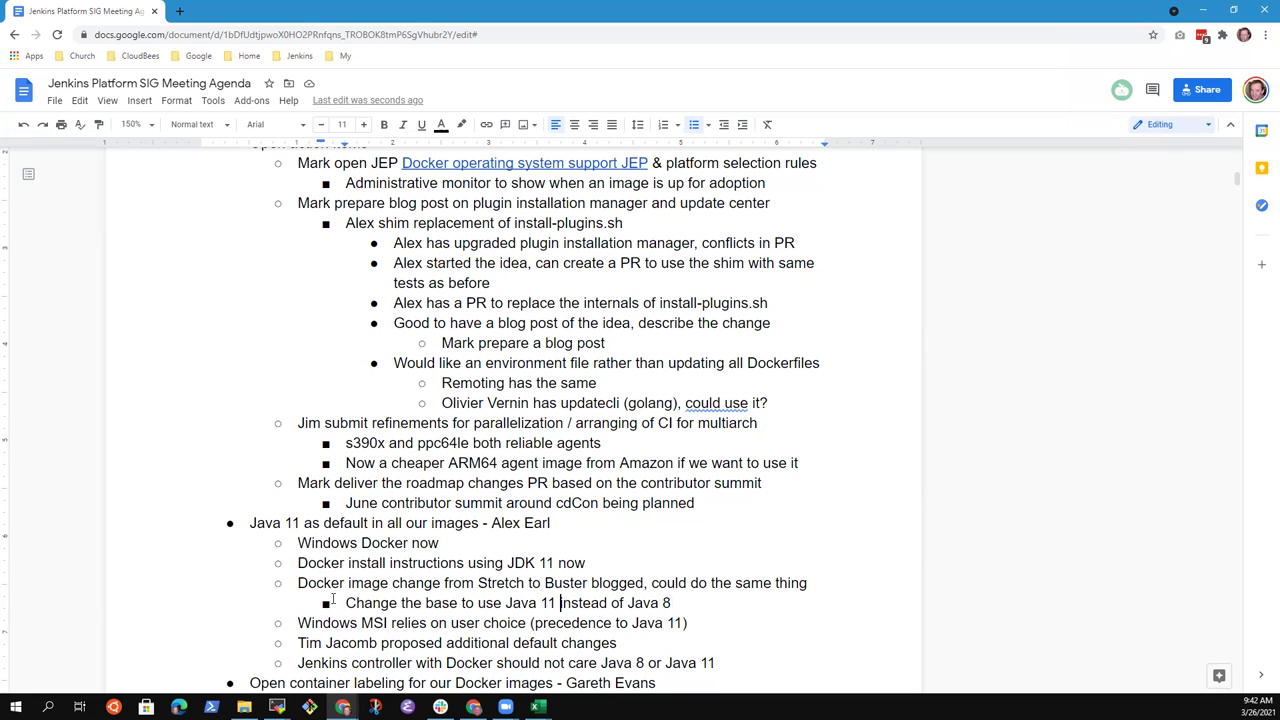
{"action": "key", "text": "ctrl+Left"}
{"action": "key", "text": "ctrl+Left"}
{"action": "key", "text": "ctrl+Left"}
{"action": "type", "text": "jenkins/"}
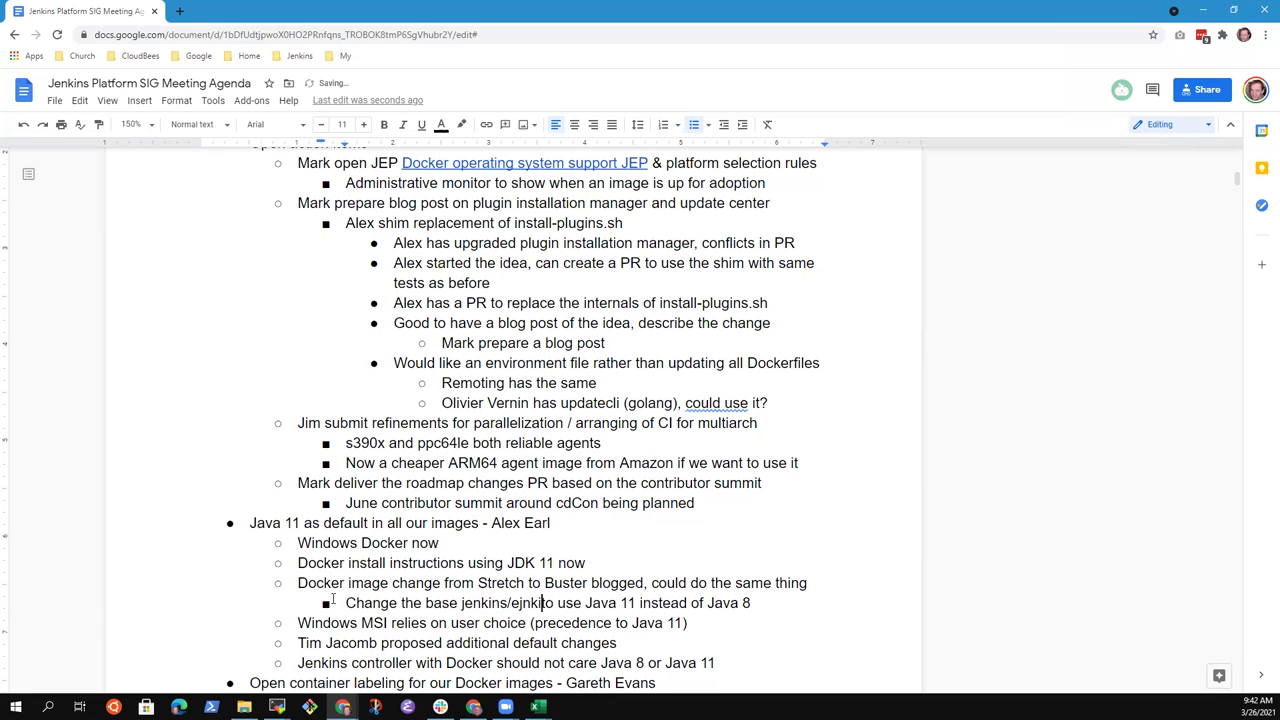
{"action": "type", "text": "jen"}
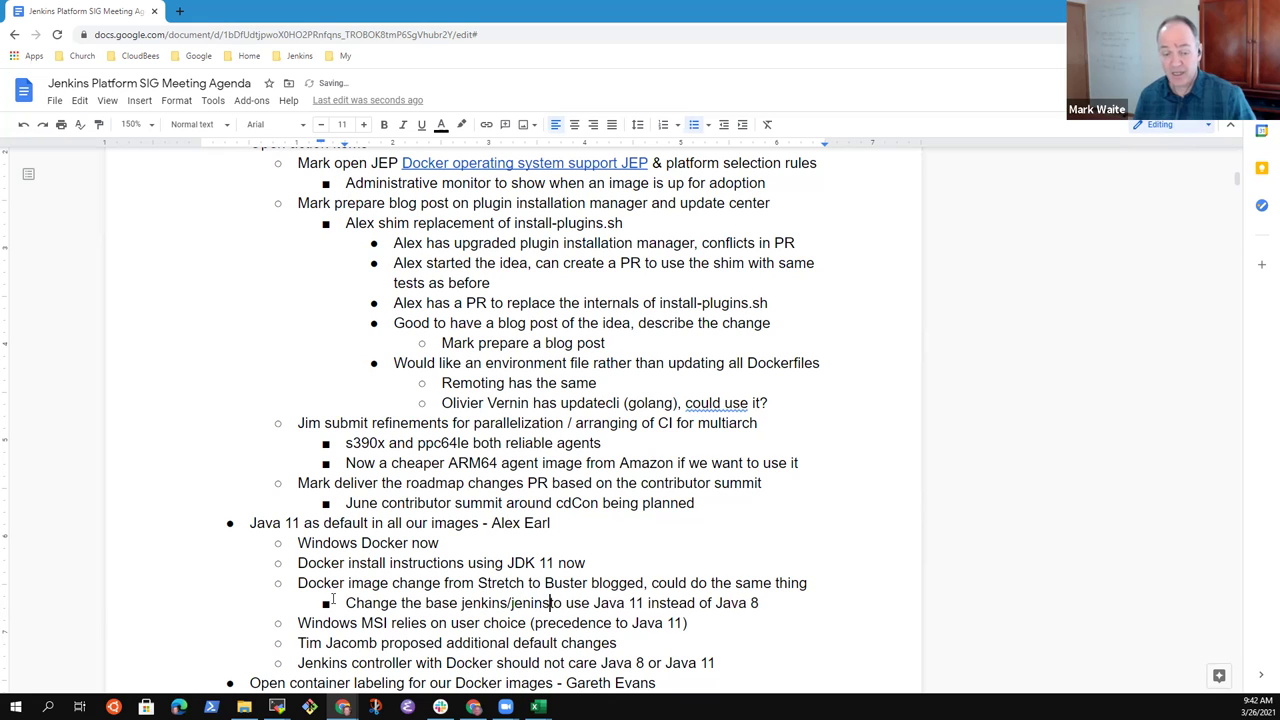
{"action": "type", "text": "kins:lts"}
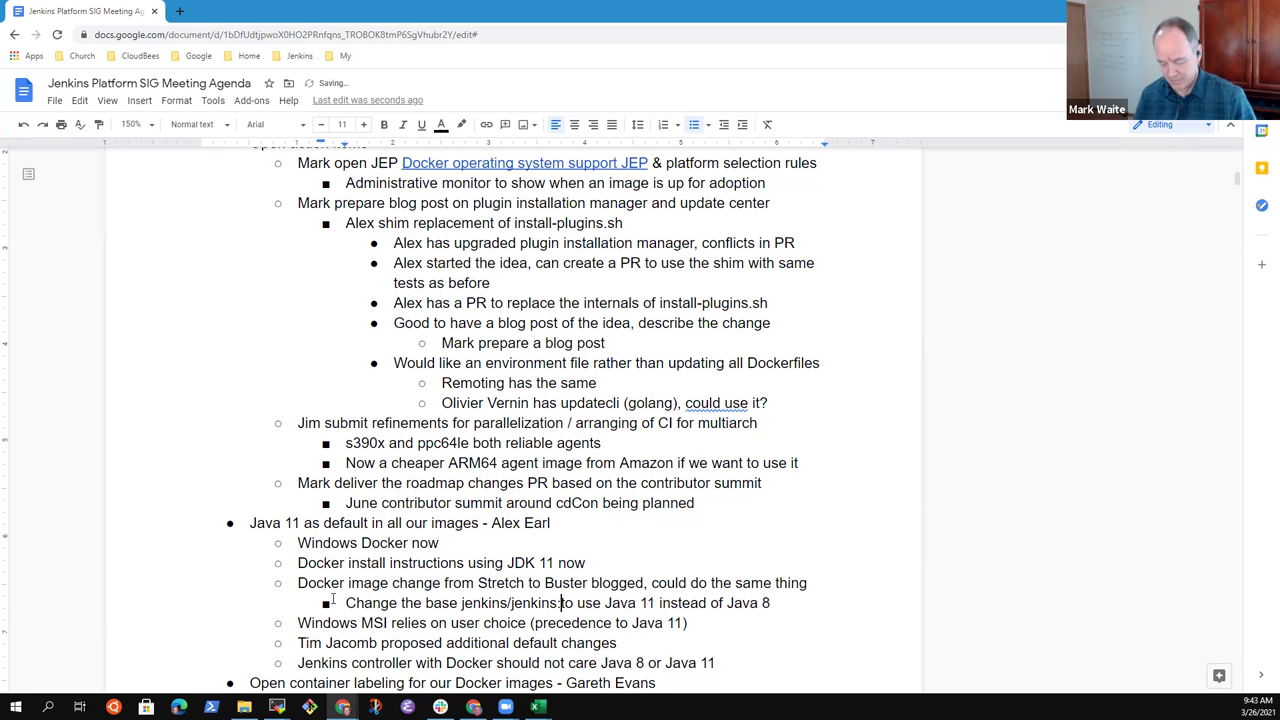
{"action": "key", "text": "End"}
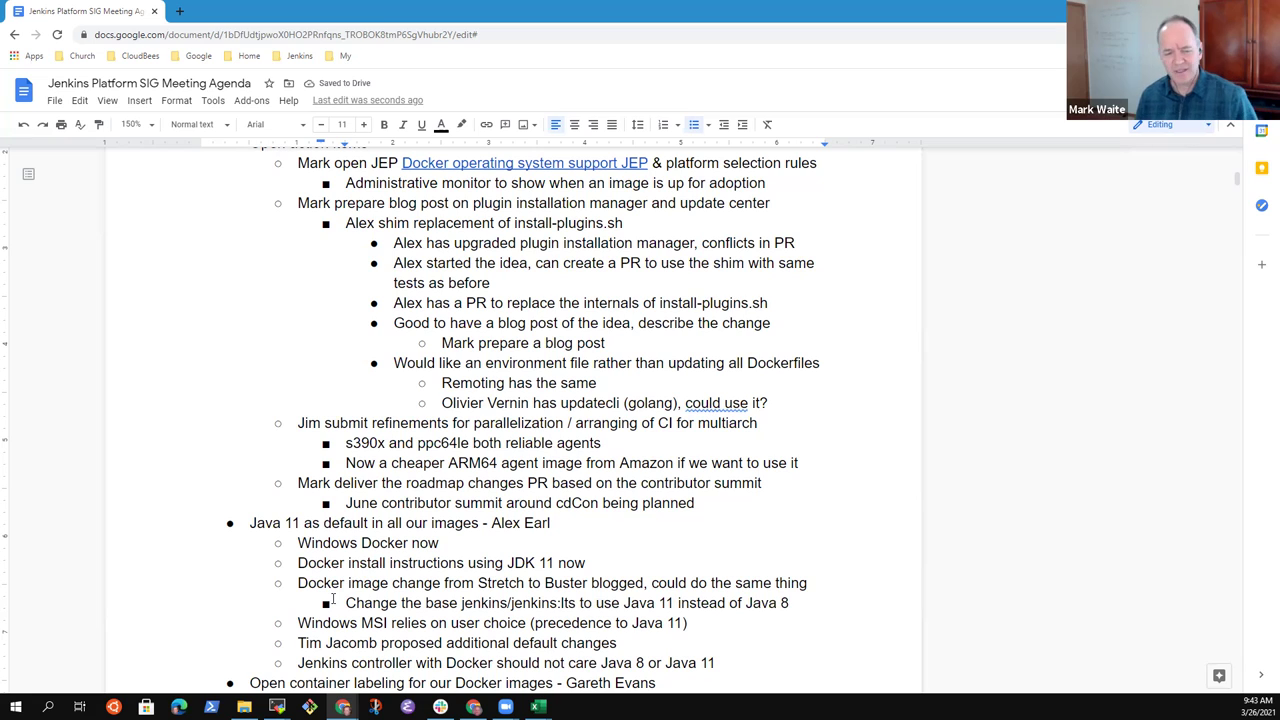
- Add the sub-bullet 'Likely want that change on an LTS .1 (2.29x.1)'
{"action": "key", "text": "Return"}
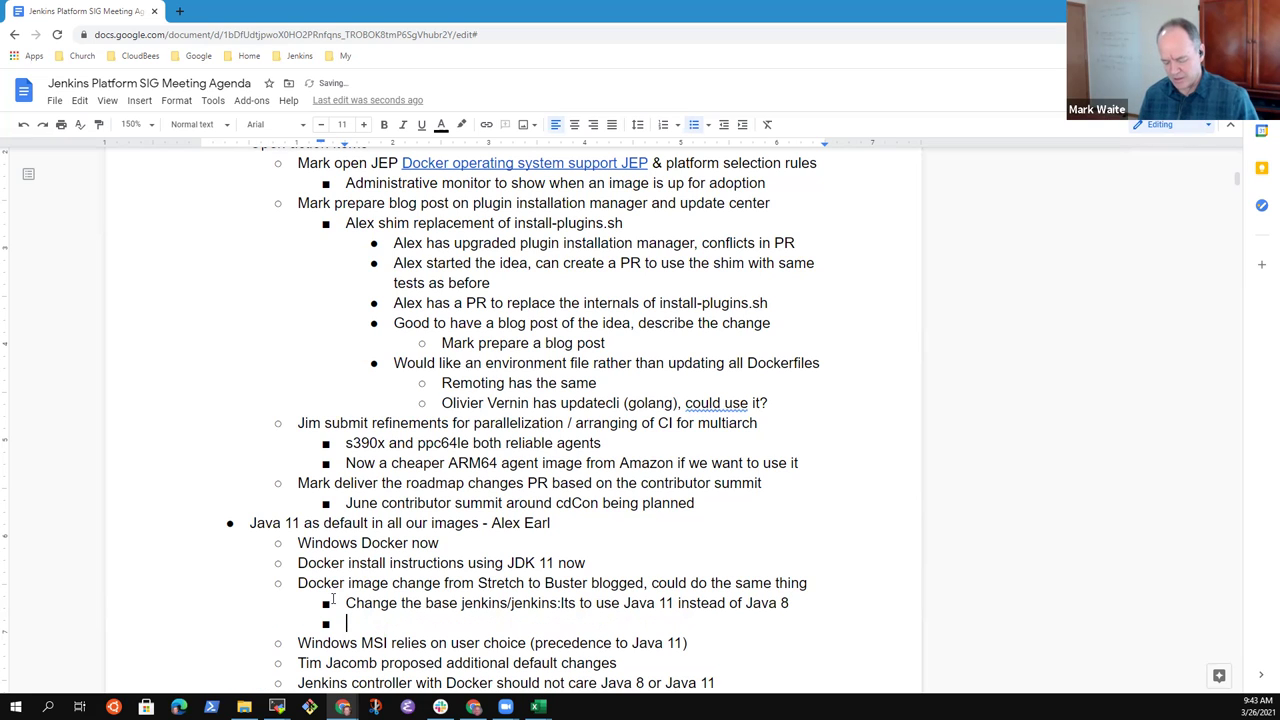
{"action": "type", "text": "Likely want that change"}
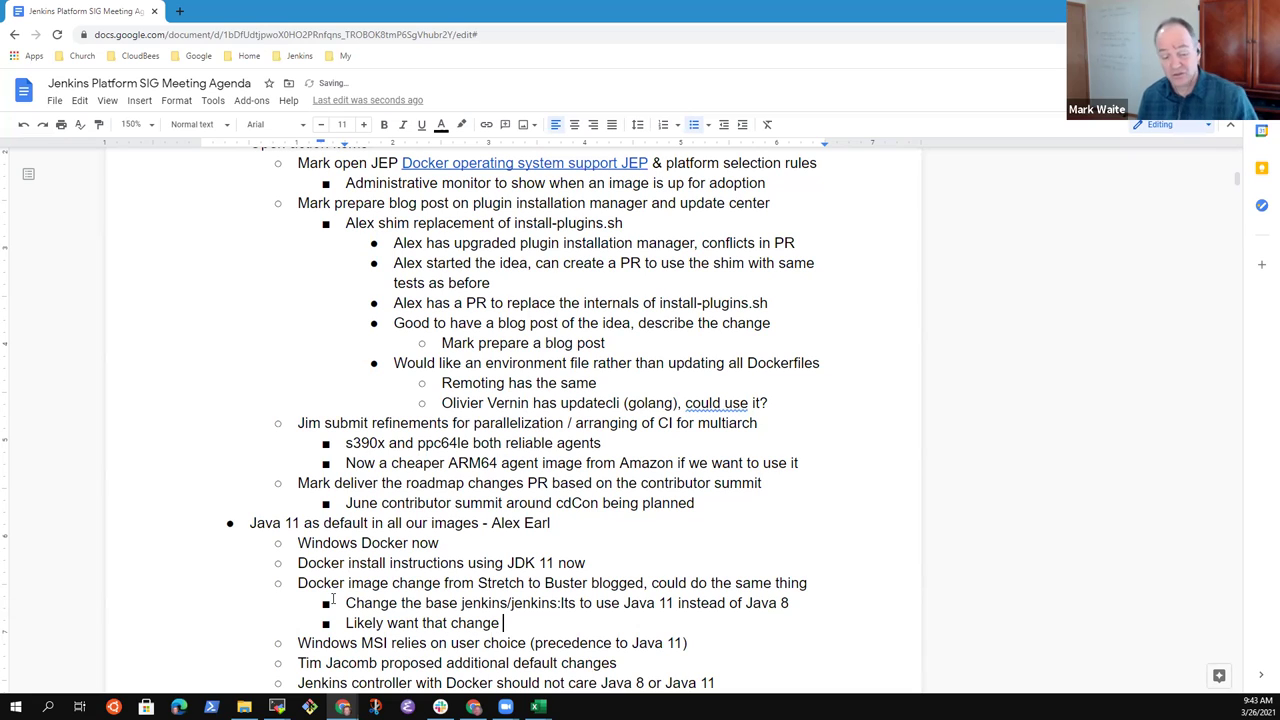
{"action": "type", "text": " on a"}
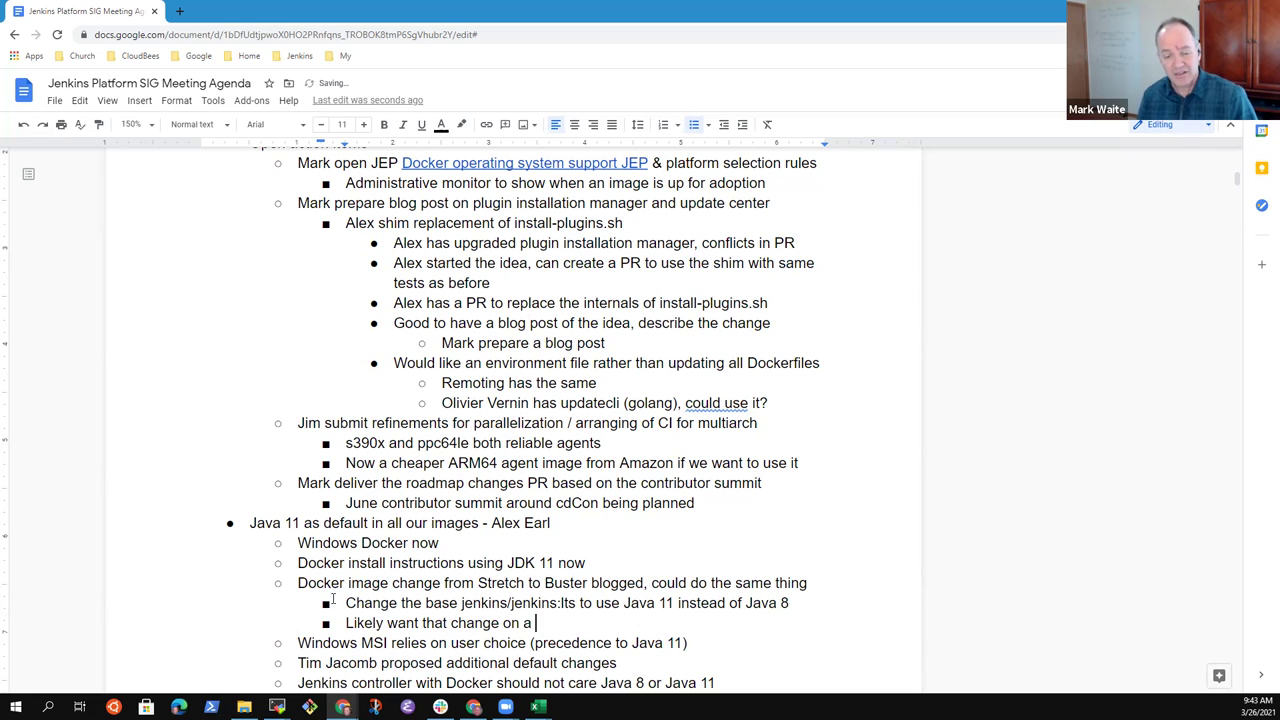
{"action": "type", "text": "n LTS .1 (2."}
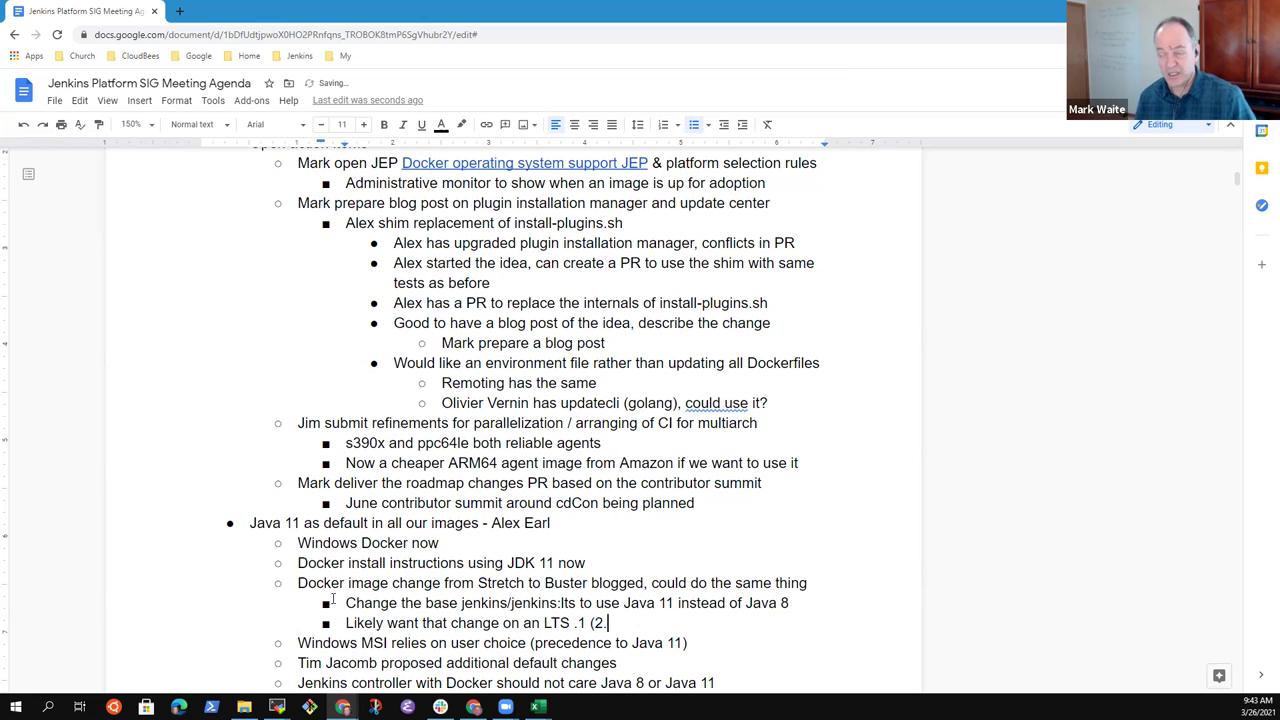
{"action": "type", "text": "9"}
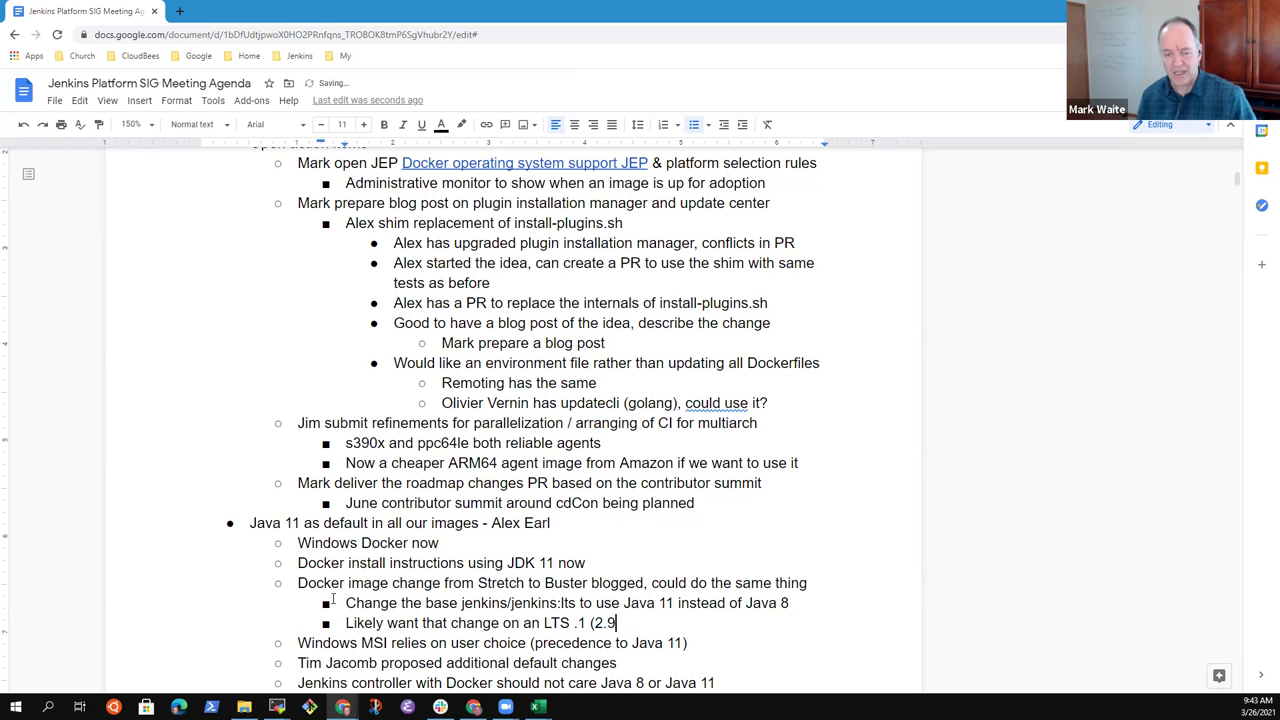
{"action": "key", "text": "BackSpace"}
{"action": "type", "text": "29x."}
{"action": "key", "text": "BackSpace"}
{"action": "key", "text": "BackSpace"}
{"action": "type", "text": "x.1"}
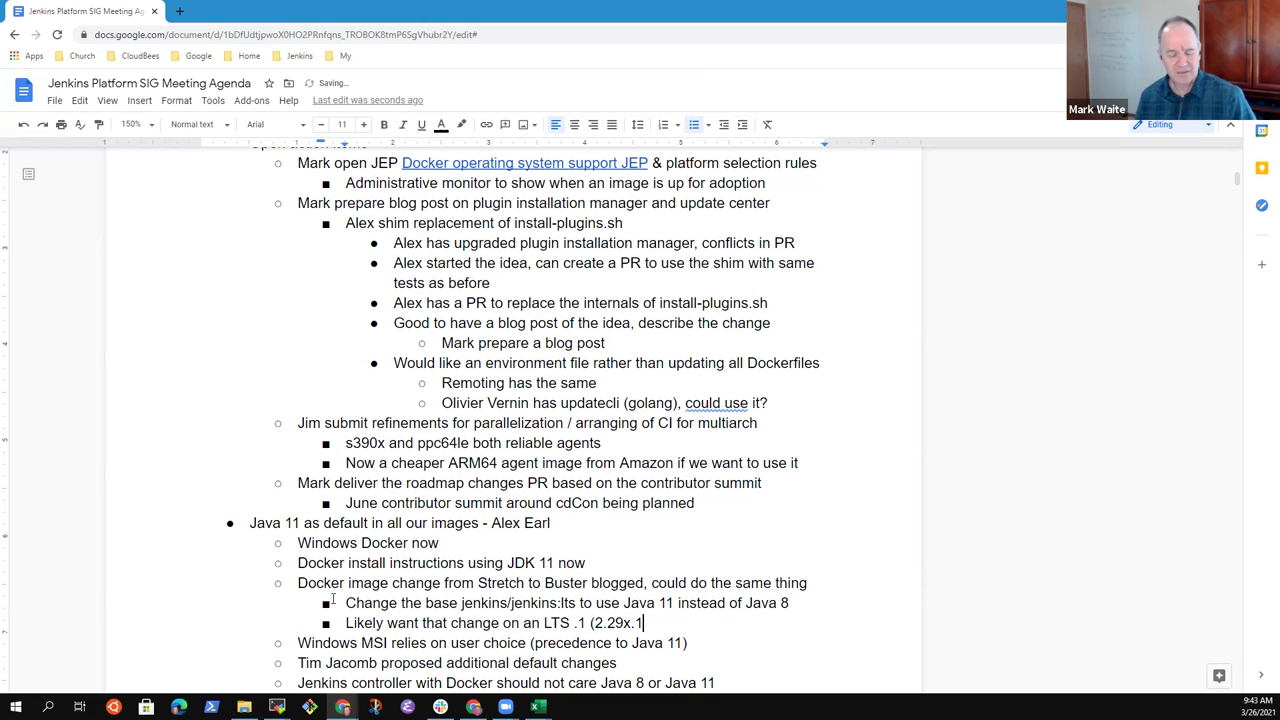
{"action": "key", "text": "BackSpace"}
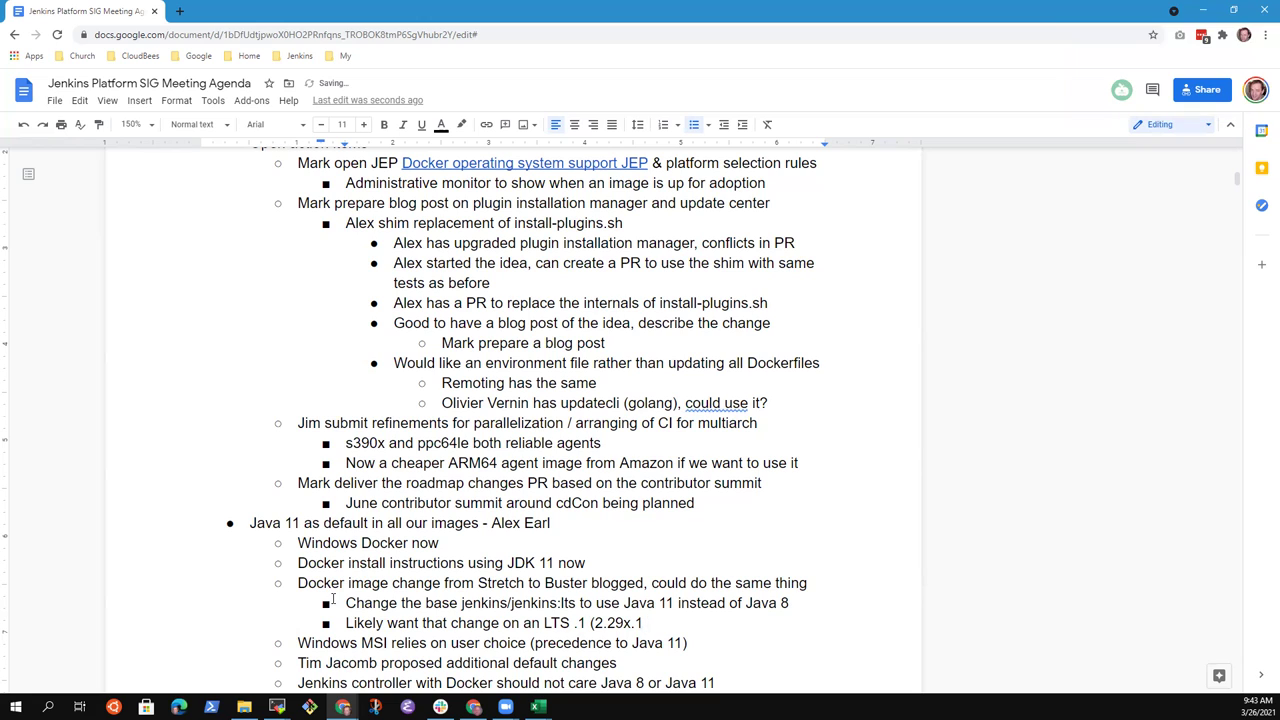
{"action": "type", "text": ")"}
- Add the sub-bullet 'Jenkins 3 in Sep, Java 11 as the standard'
{"action": "key", "text": "Return"}
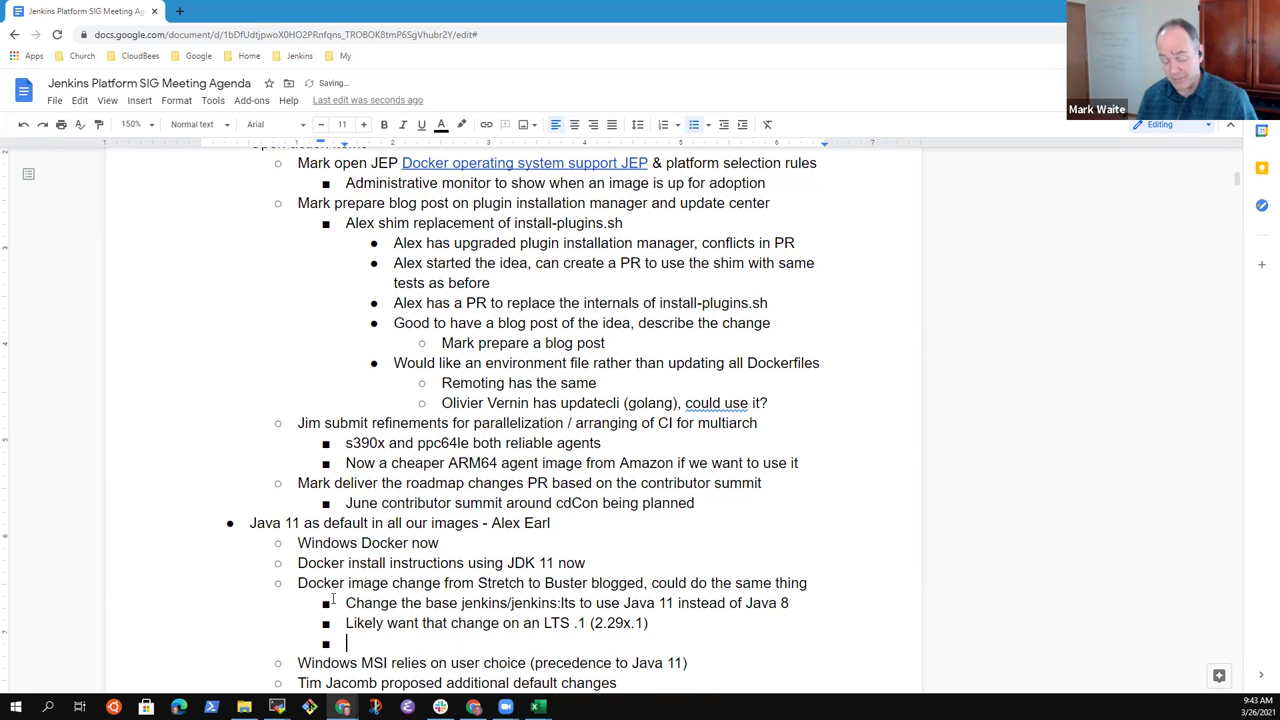
{"action": "type", "text": "Jenkins "}
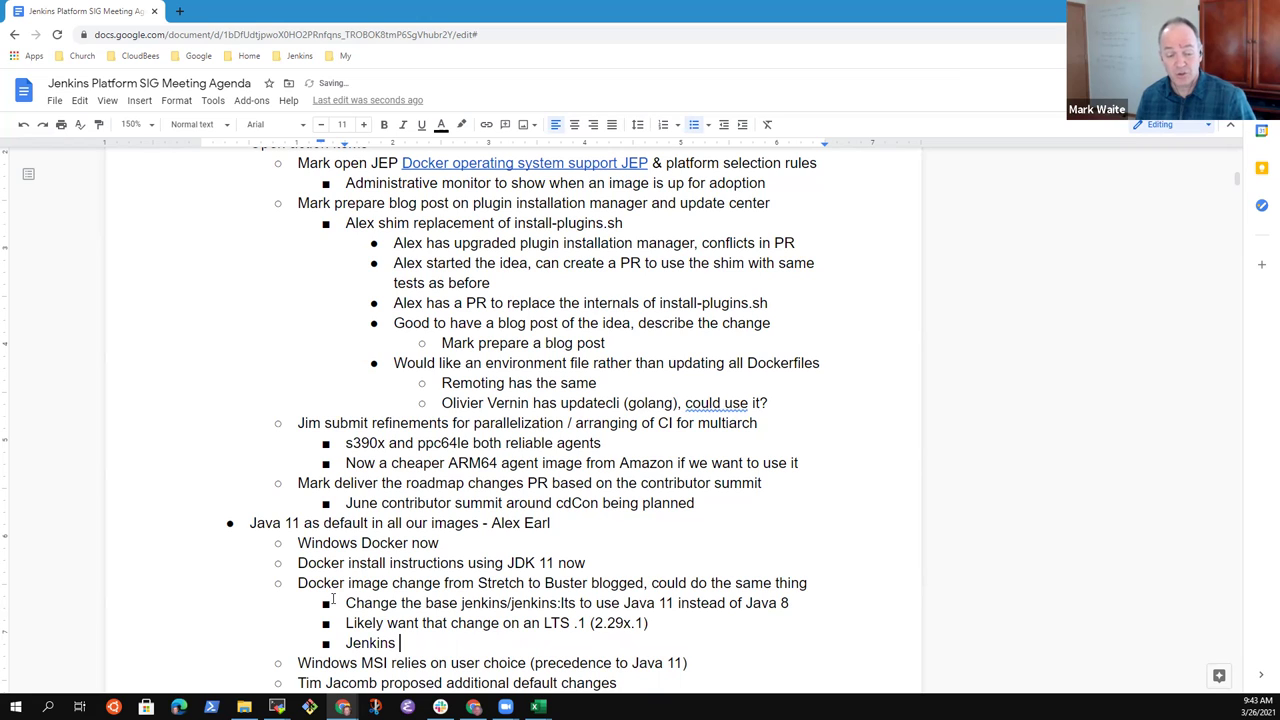
{"action": "type", "text": "3 in "}
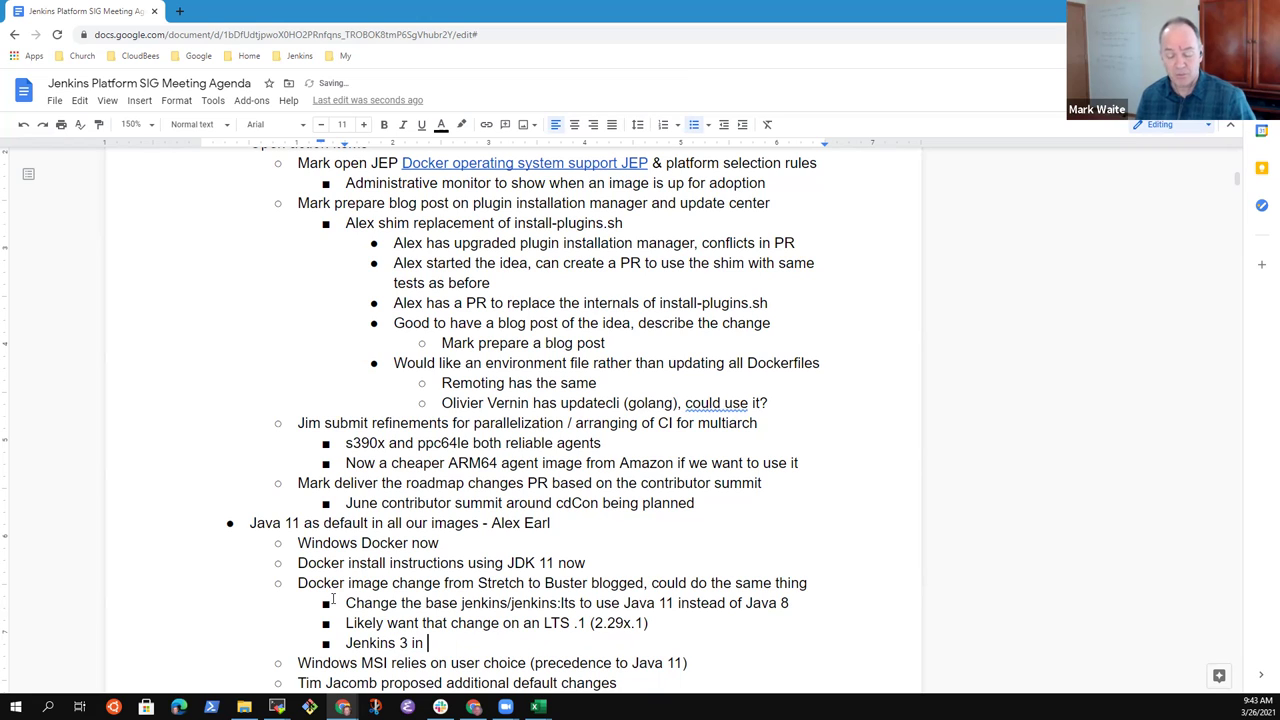
{"action": "type", "text": "Sep"}
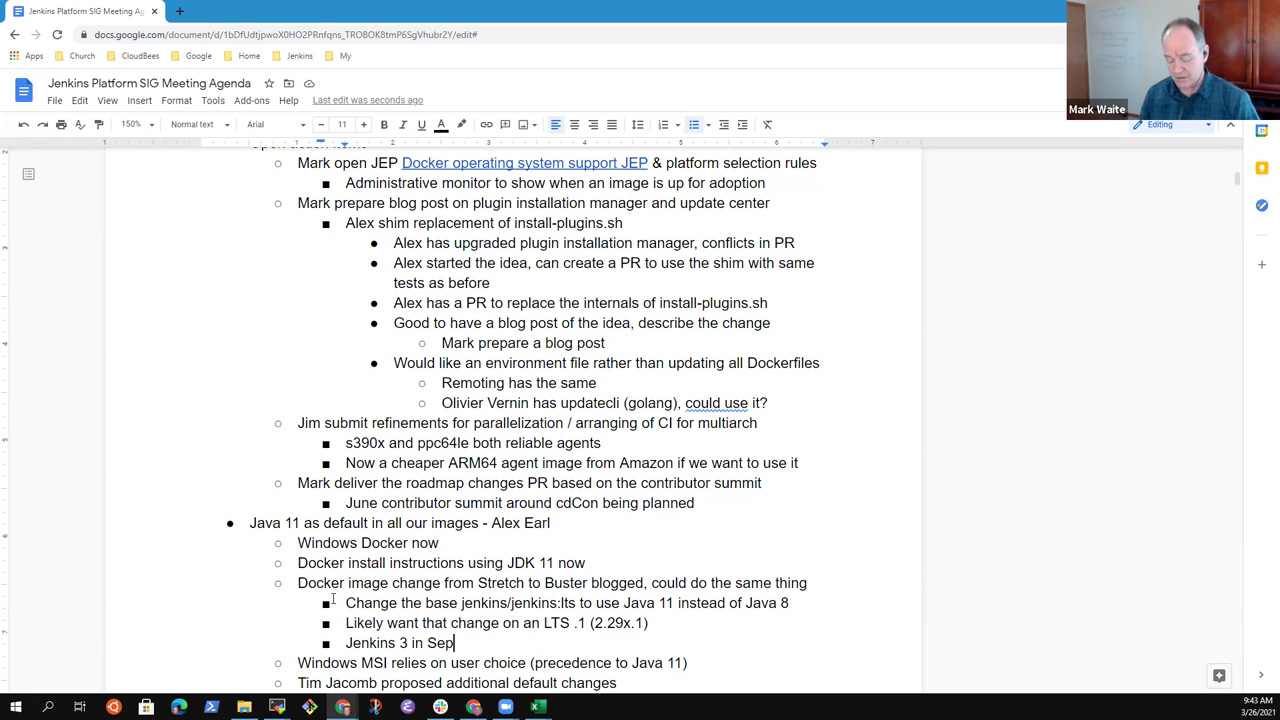
{"action": "type", "text": ", Java "}
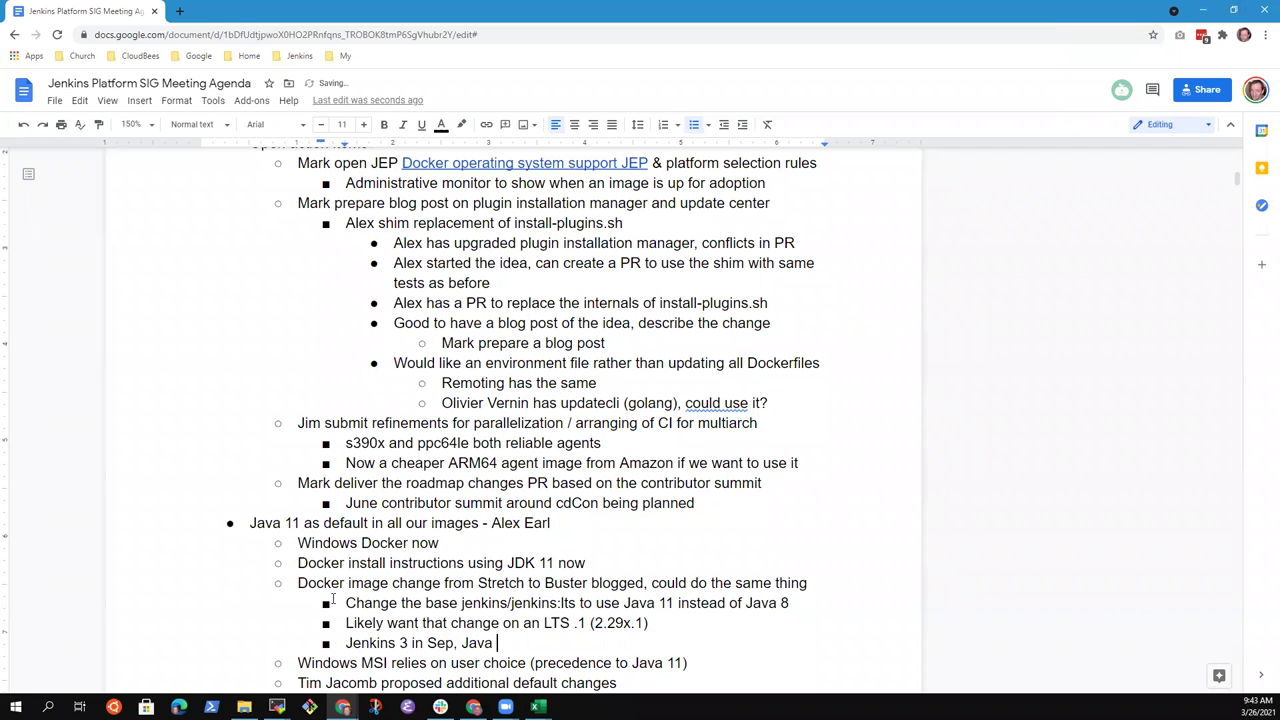
{"action": "type", "text": "11 as the "}
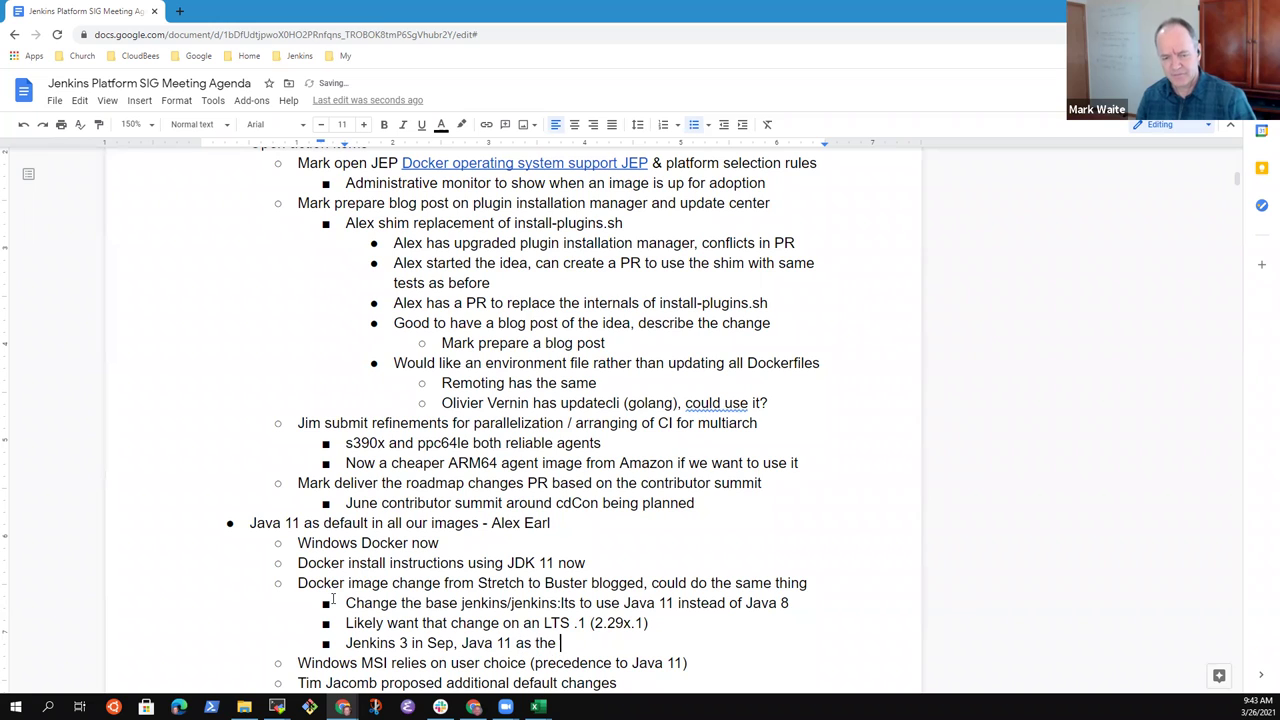
{"action": "type", "text": "standard"}
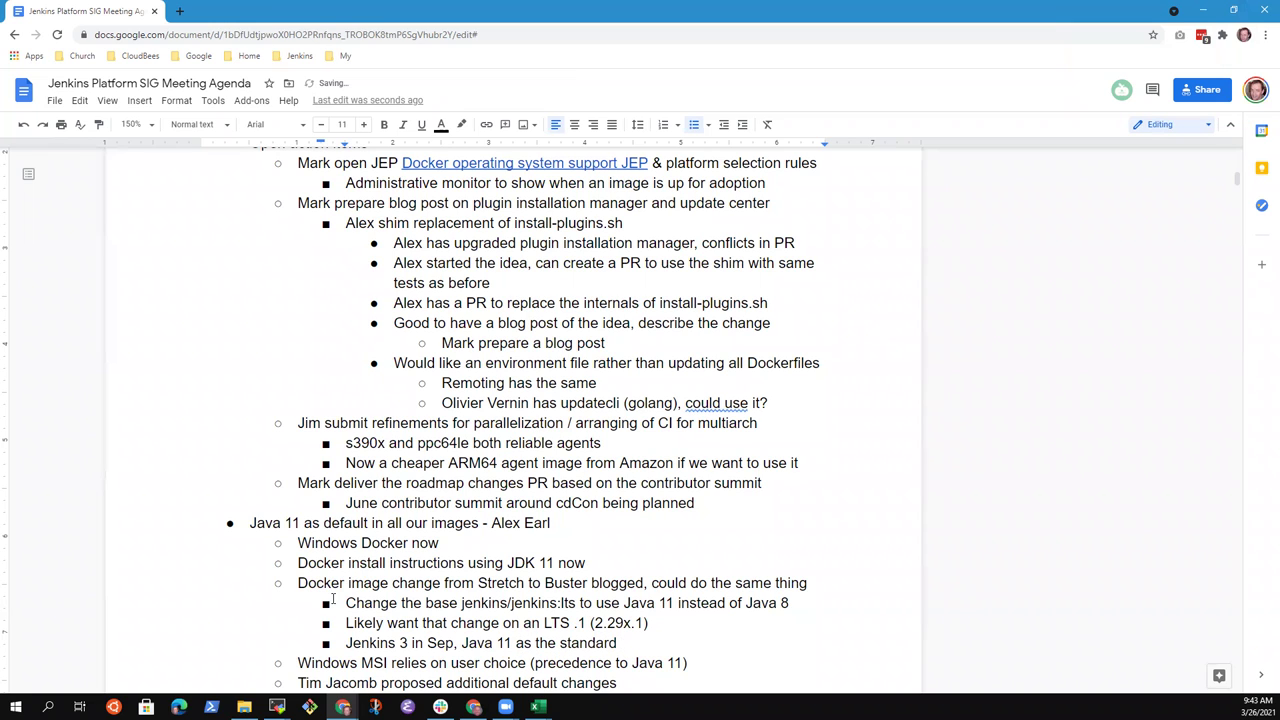
{"action": "key", "text": "BackSpace"}
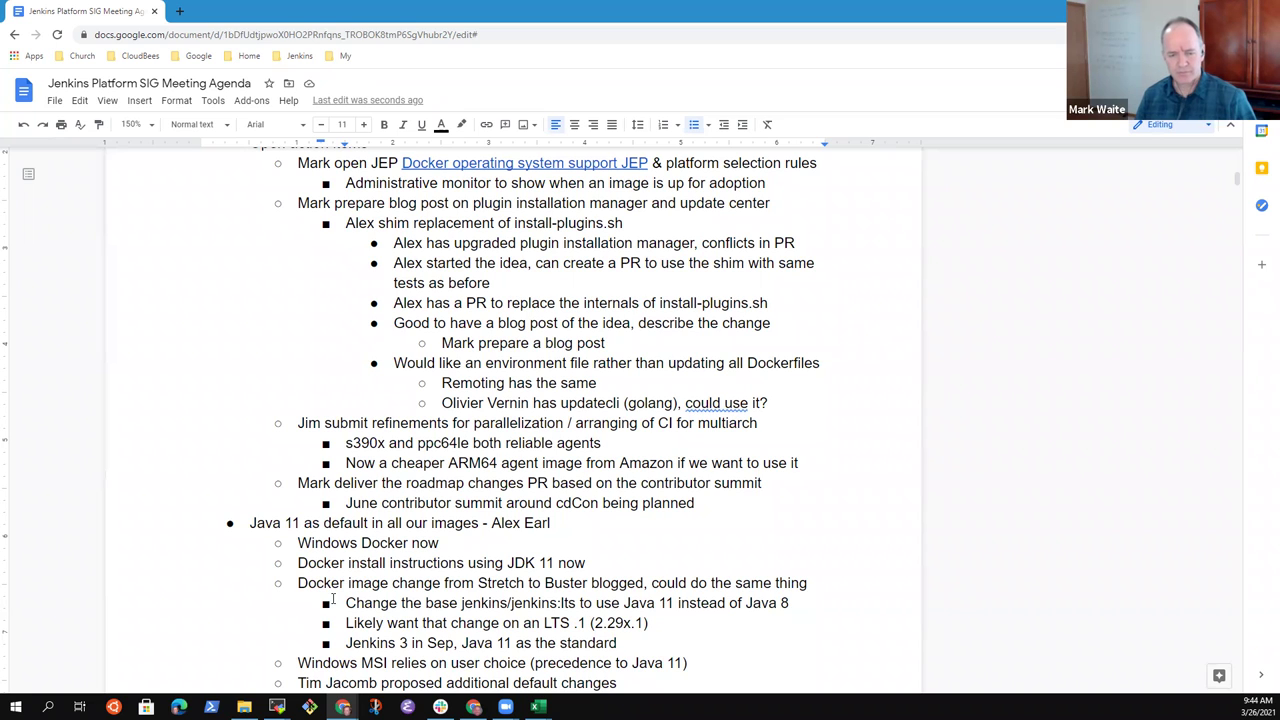
- Add a nested point 'Considering a Java 17 hackfest in the future'
{"action": "key", "text": "Return"}
{"action": "key", "text": "Tab"}
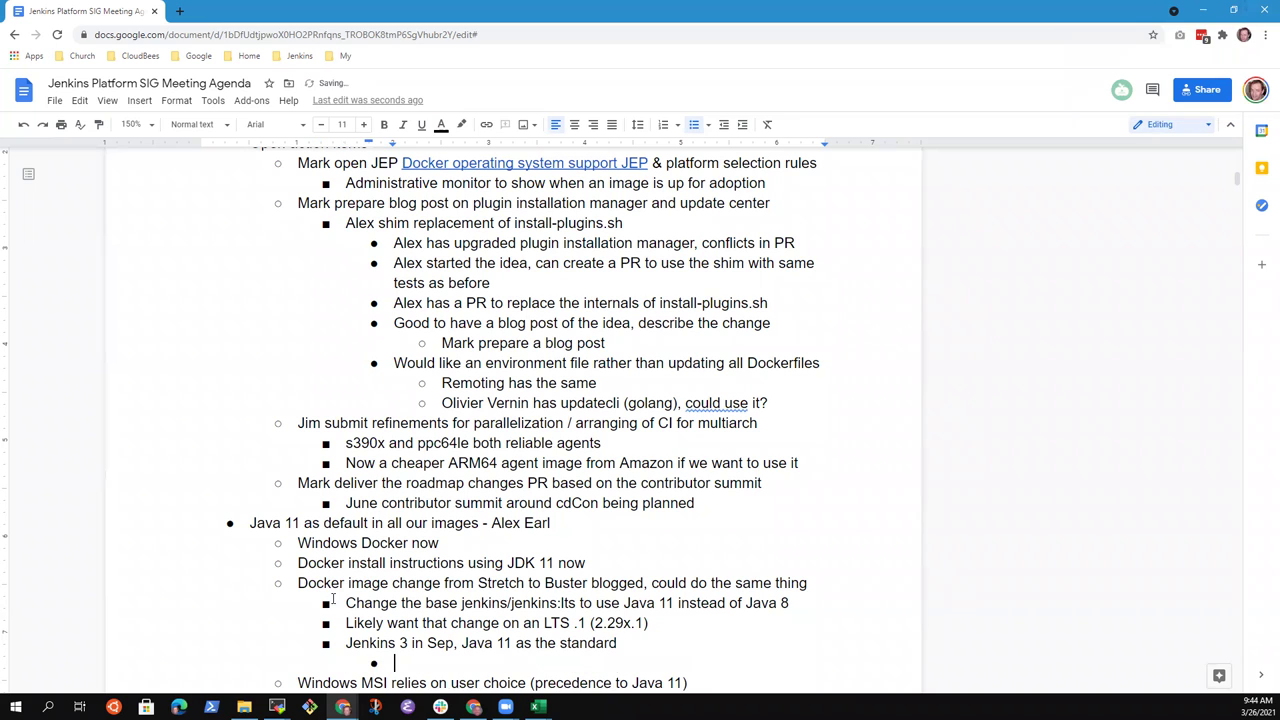
{"action": "type", "text": "Considering a Jav"}
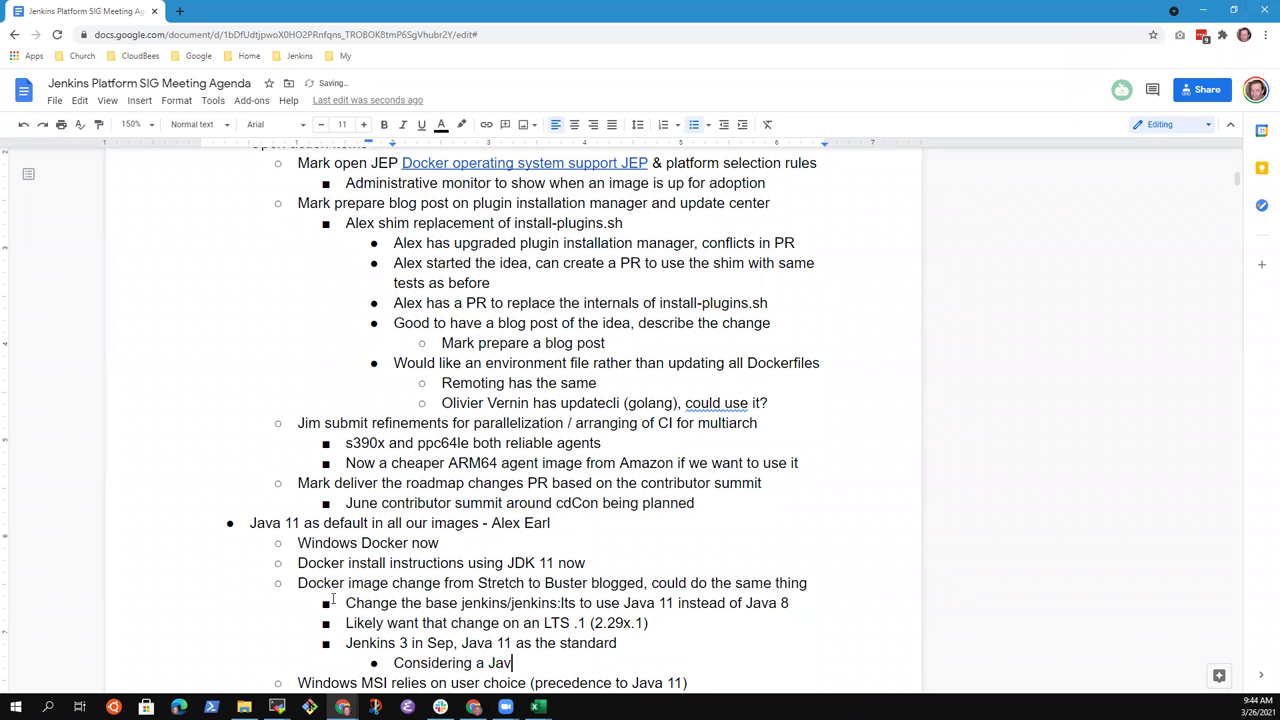
{"action": "type", "text": "a 17 hackfest in the future"}
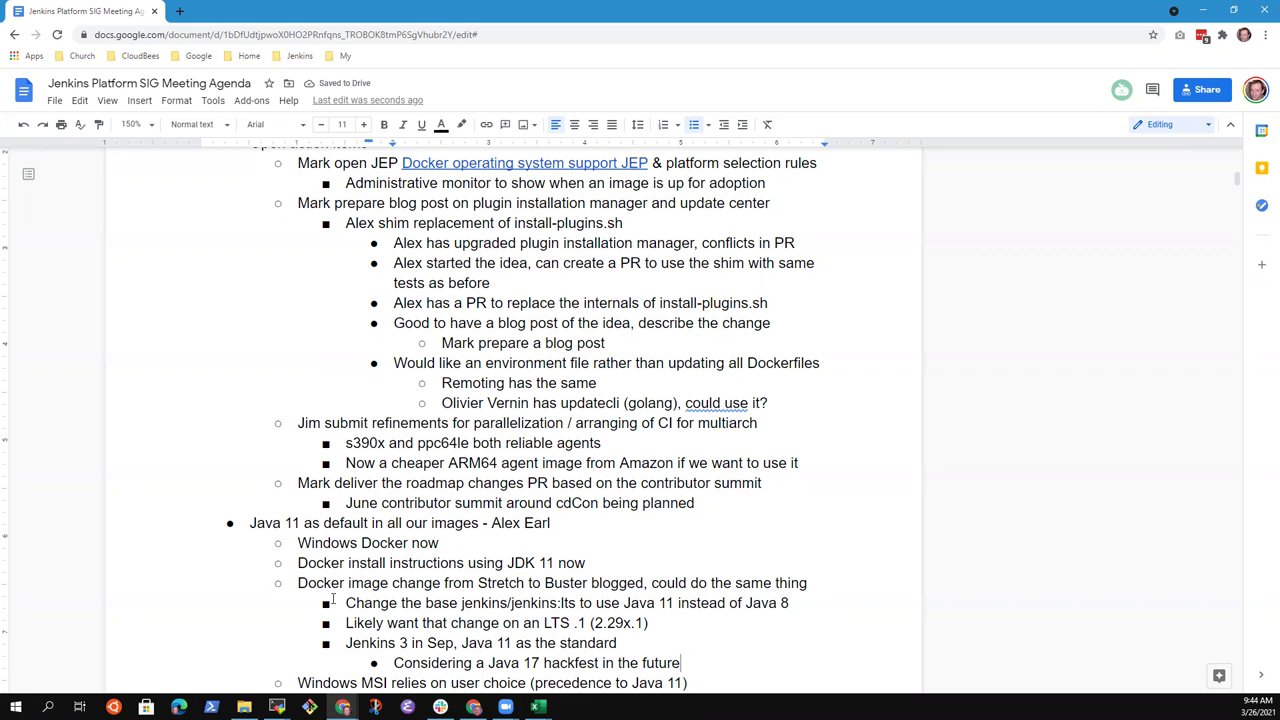
- Add an outdented bullet 'Java 17 is planned during calendar 2021, intended as an LTS'
{"action": "key", "text": "Return"}
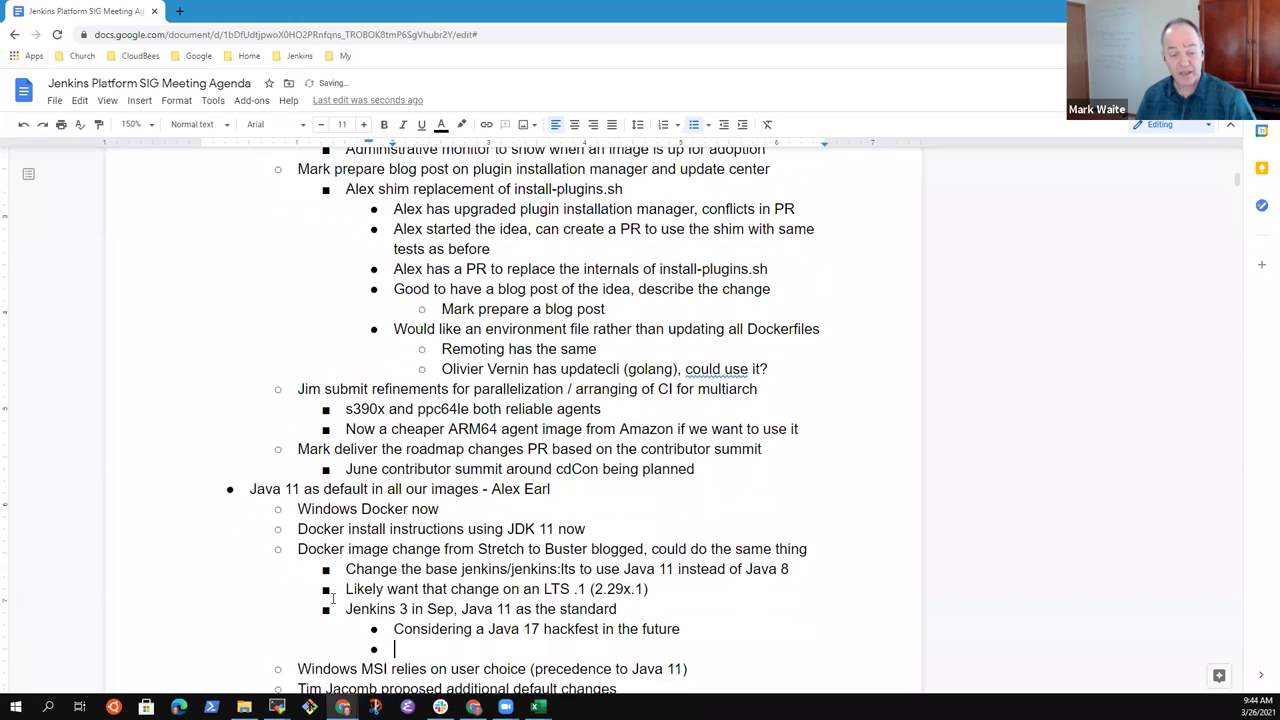
{"action": "key", "text": "shift+Tab"}
{"action": "type", "text": "Java "}
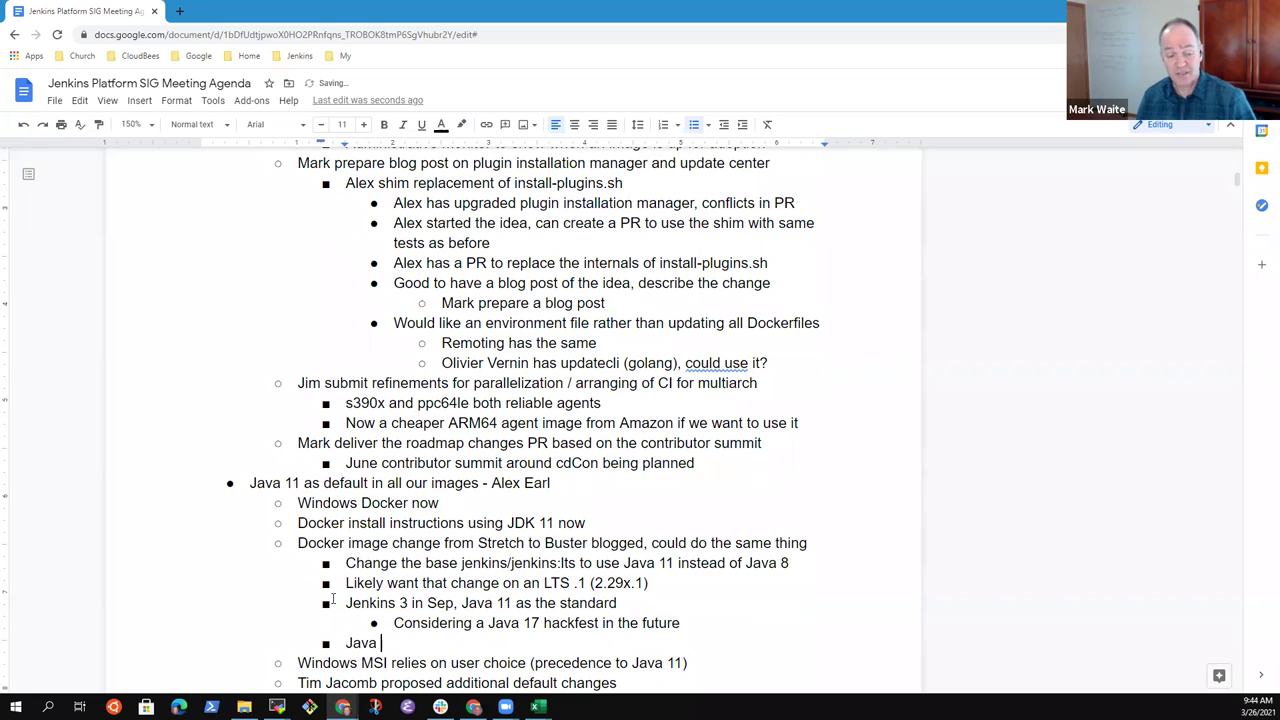
{"action": "type", "text": "17 is coming"}
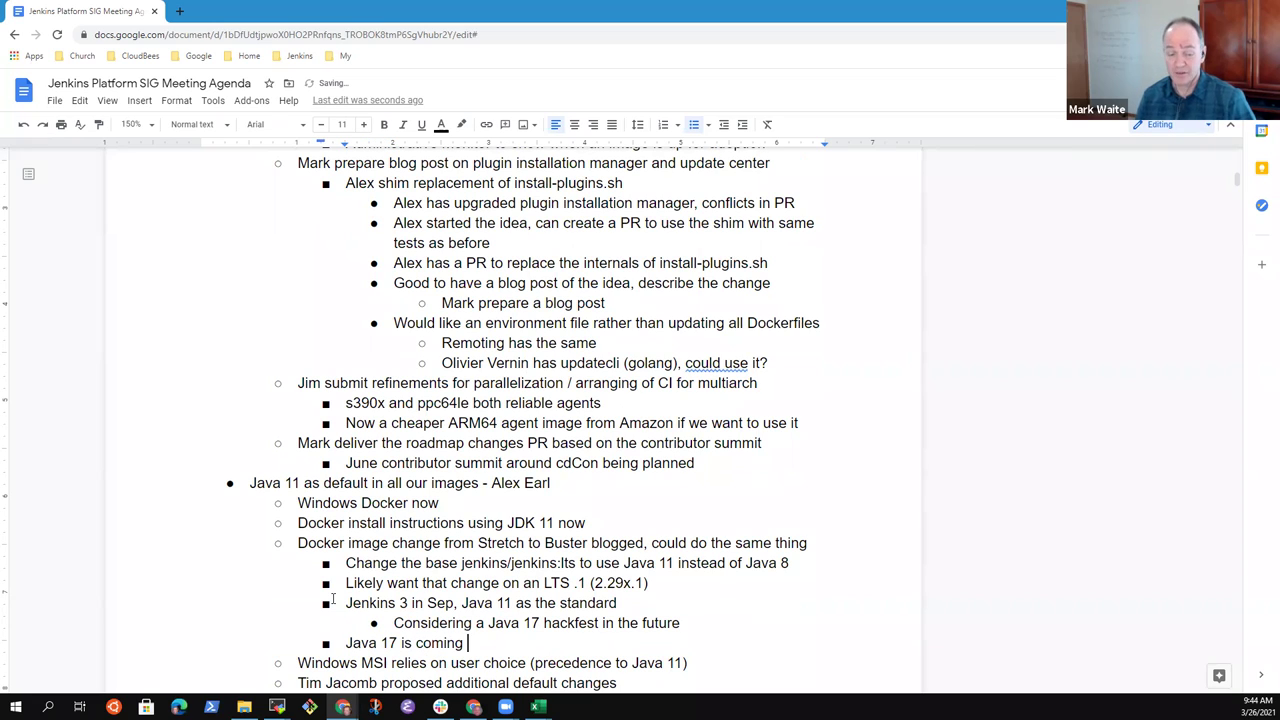
{"action": "key", "text": "ctrl+BackSpace"}
{"action": "type", "text": "plann"}
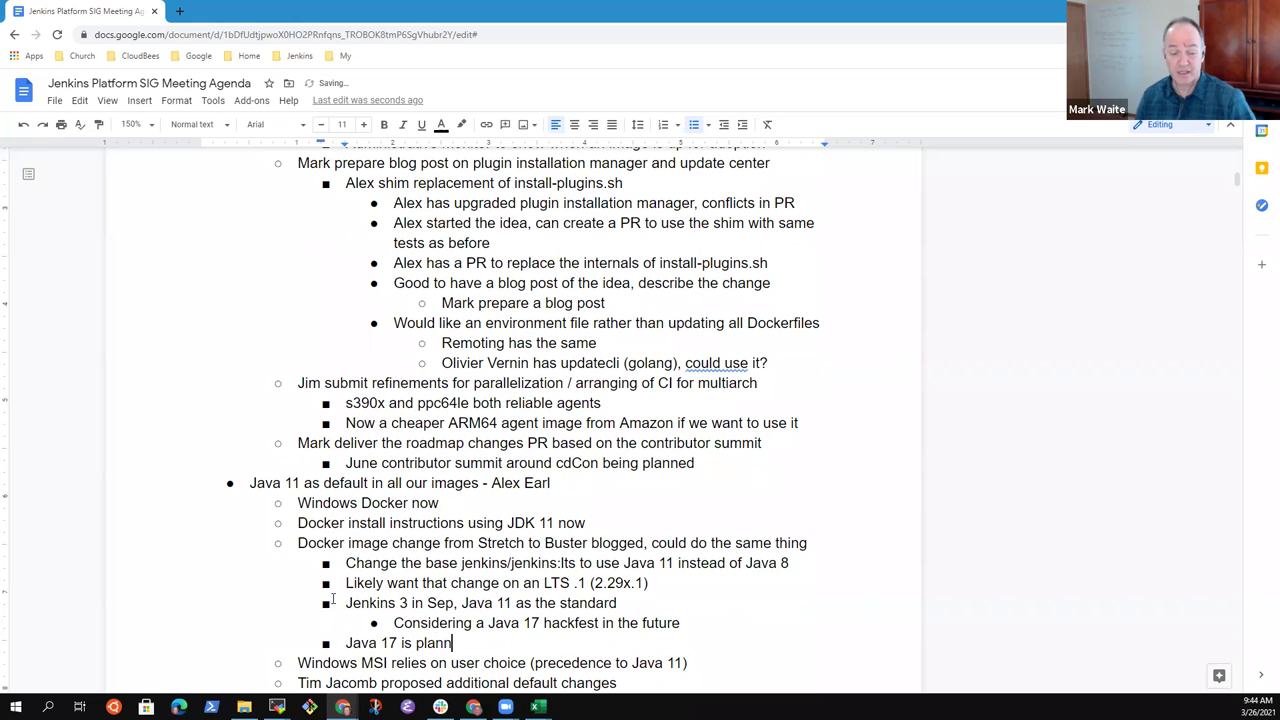
{"action": "type", "text": "ed during calend"}
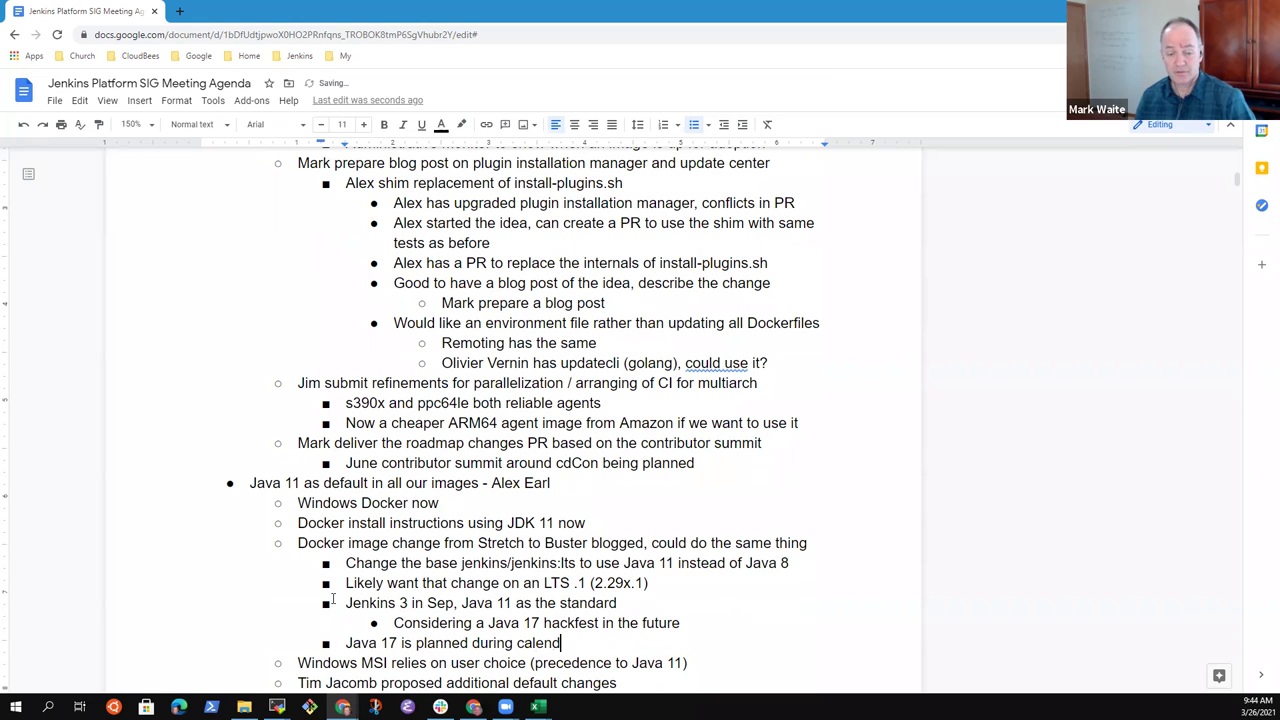
{"action": "type", "text": "ar 2021"}
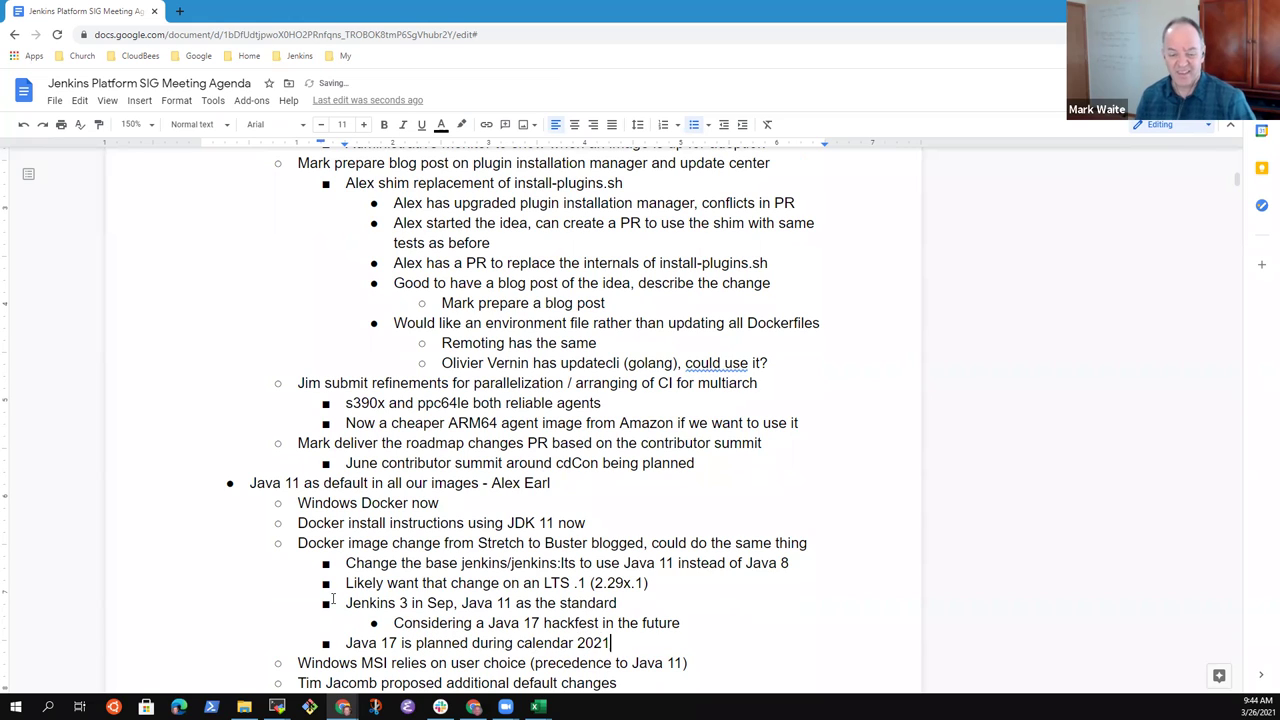
{"action": "type", "text": ", indent"}
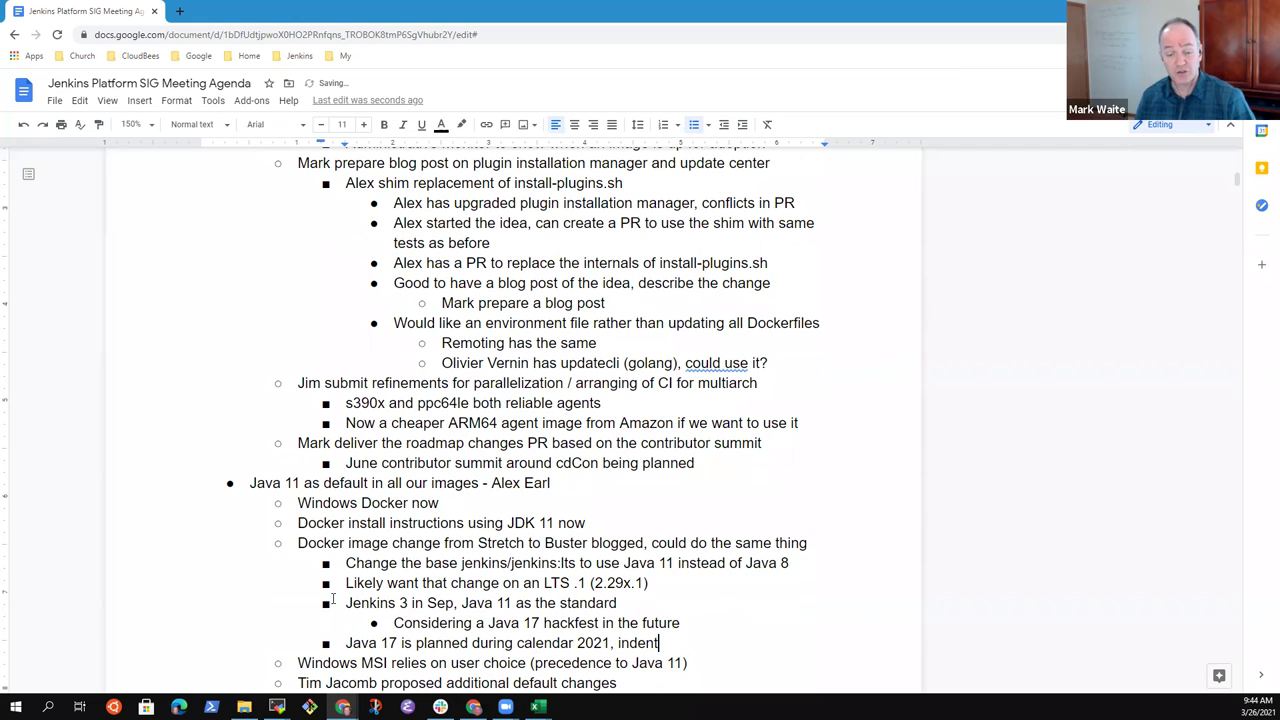
{"action": "key", "text": "BackSpace"}
{"action": "key", "text": "BackSpace"}
{"action": "key", "text": "BackSpace"}
{"action": "key", "text": "BackSpace"}
{"action": "type", "text": "tn"}
{"action": "key", "text": "BackSpace"}
{"action": "type", "text": "ended "}
{"action": "type", "text": "as a "}
{"action": "type", "text": "long"}
{"action": "key", "text": "BackSpace"}
{"action": "key", "text": "BackSpace"}
{"action": "key", "text": "BackSpace"}
{"action": "key", "text": "BackSpace"}
{"action": "key", "text": "BackSpace"}
{"action": "type", "text": "n LTS"}
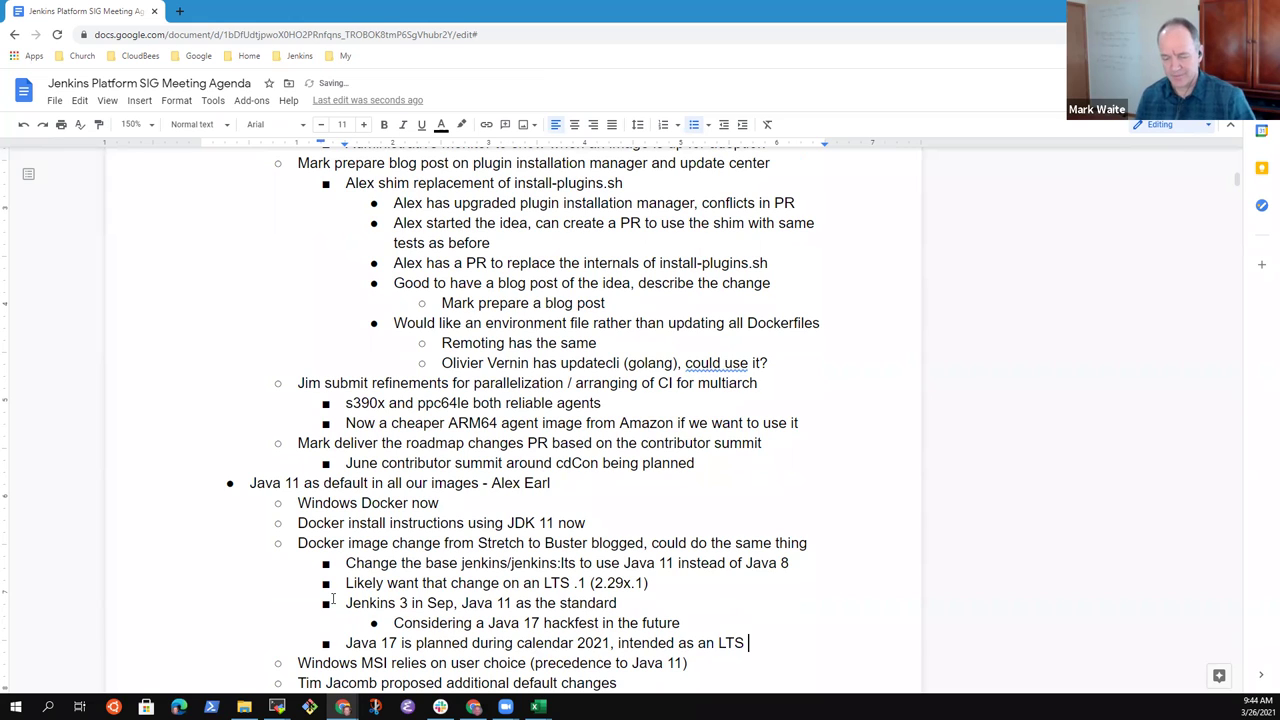
- Reword it to 'a Java LTS' and append 'to Java 11' to the proposed default changes note
{"action": "key", "text": "Left"}
{"action": "key", "text": "Left"}
{"action": "key", "text": "Left"}
{"action": "key", "text": "Left"}
{"action": "key", "text": "Left"}
{"action": "key", "text": "BackSpace"}
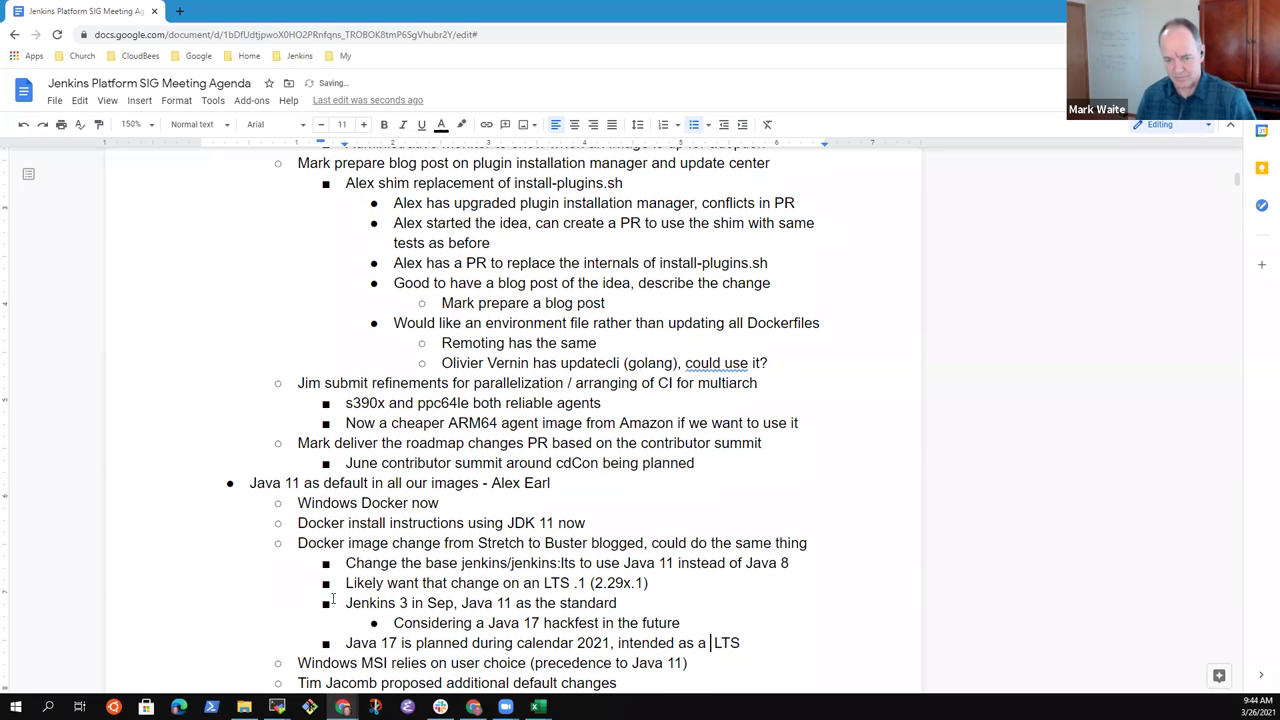
{"action": "type", "text": "Jkava"}
{"action": "key", "text": "BackSpace"}
{"action": "key", "text": "BackSpace"}
{"action": "key", "text": "BackSpace"}
{"action": "key", "text": "BackSpace"}
{"action": "type", "text": "ava"}
{"action": "key", "text": "End"}
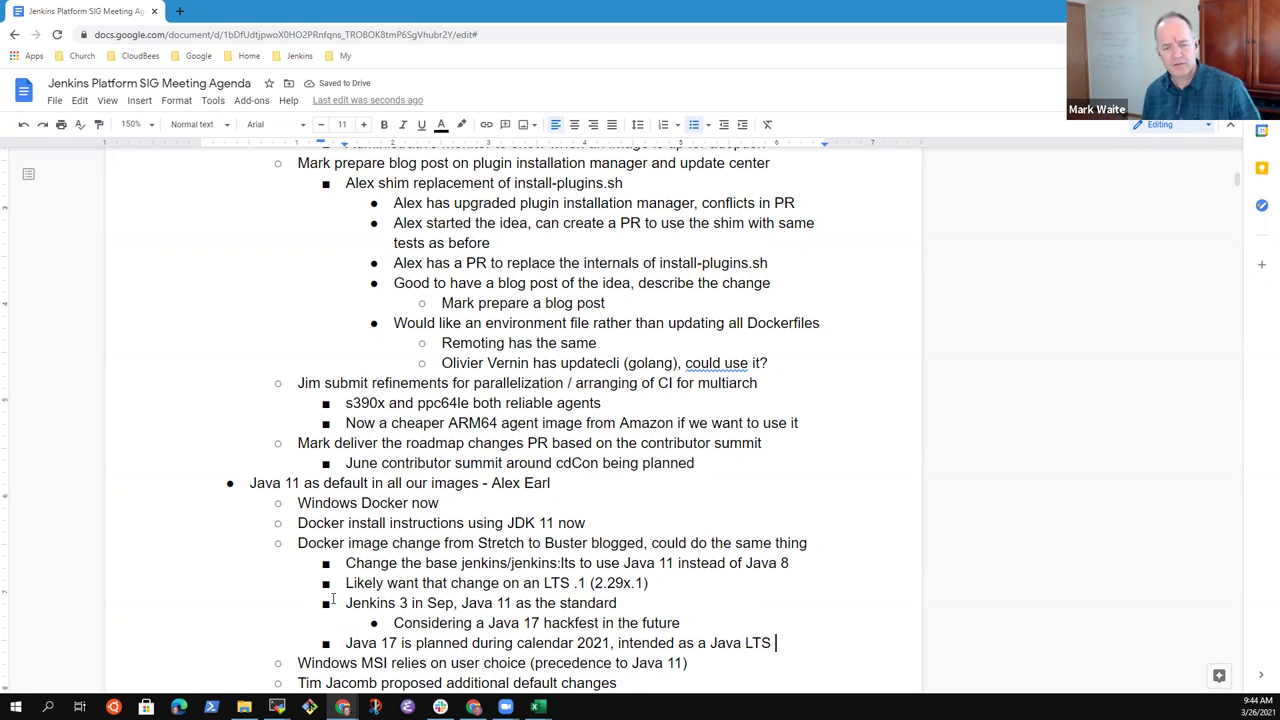
{"action": "key", "text": "Down"}
{"action": "key", "text": "Down"}
{"action": "type", "text": "to Java 11"}
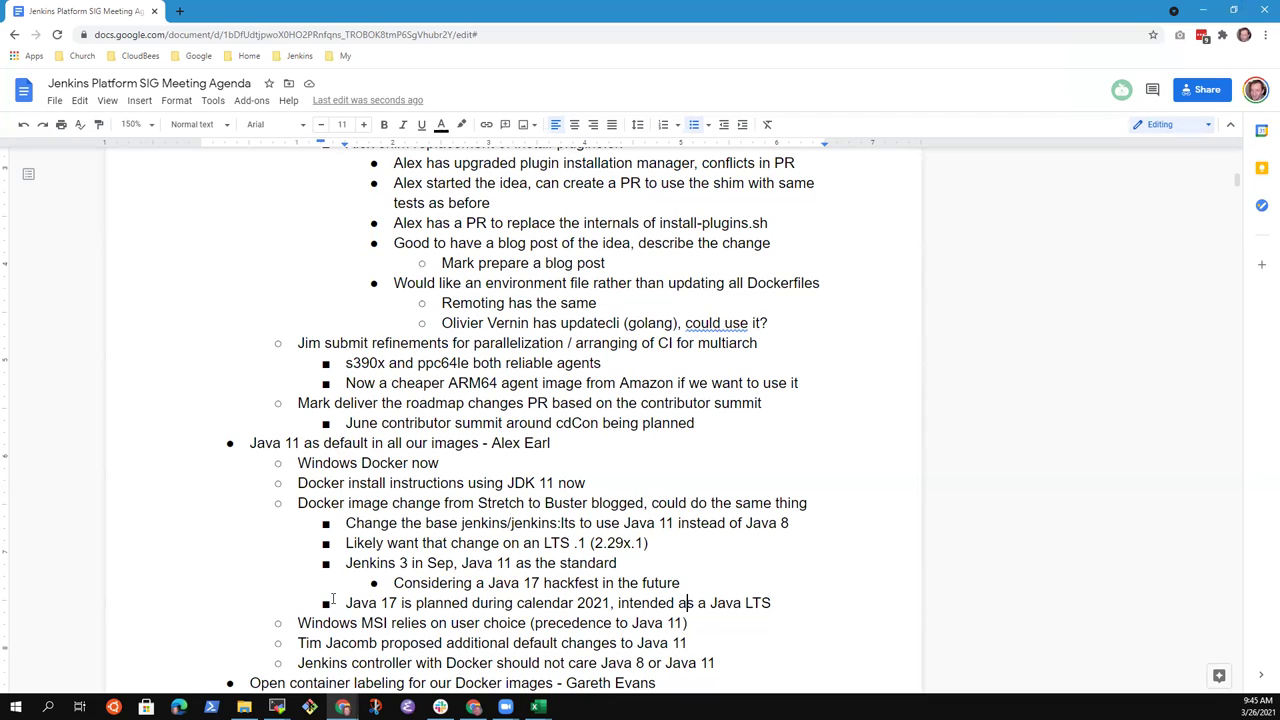
- Add a question mark after 'Sep' in the Jenkins 3 note
{"action": "key", "text": "ctrl+Left"}
{"action": "key", "text": "ctrl+Left"}
{"action": "key", "text": "ctrl+Left"}
{"action": "key", "text": "ctrl+Left"}
{"action": "key", "text": "ctrl+Left"}
{"action": "type", "text": "?"}
{"action": "key", "text": "End"}
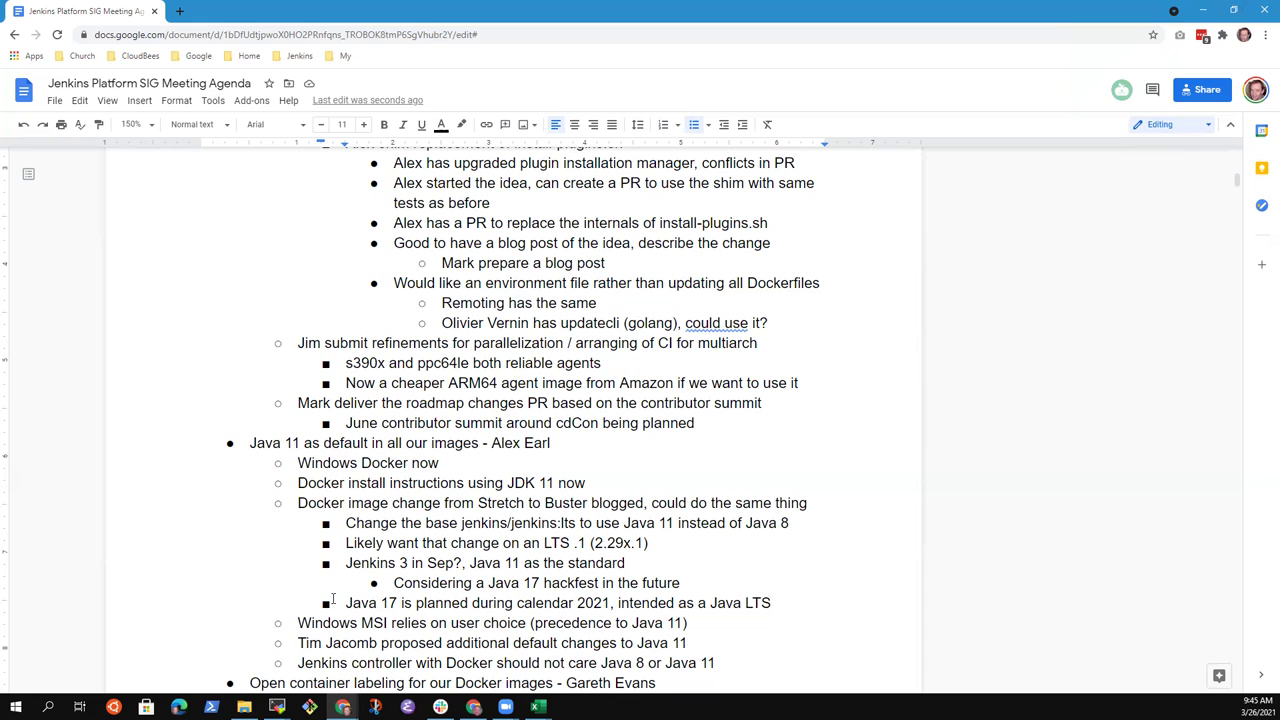
{"action": "key", "text": "Down"}
{"action": "key", "text": "Down"}
{"action": "key", "text": "Down"}
{"action": "key", "text": "Down"}
{"action": "key", "text": "Down"}
{"action": "key", "text": "Down"}
{"action": "key", "text": "Down"}
{"action": "key", "text": "Down"}
{"action": "key", "text": "Down"}
{"action": "key", "text": "Down"}
{"action": "key", "text": "Down"}
{"action": "key", "text": "Down"}
{"action": "key", "text": "Down"}
- Add the outdented note 'Adoptium has Java 16 images that could be used for runtime testing' with a sub-point
{"action": "key", "text": "Up"}
{"action": "key", "text": "End"}
{"action": "key", "text": "Return"}
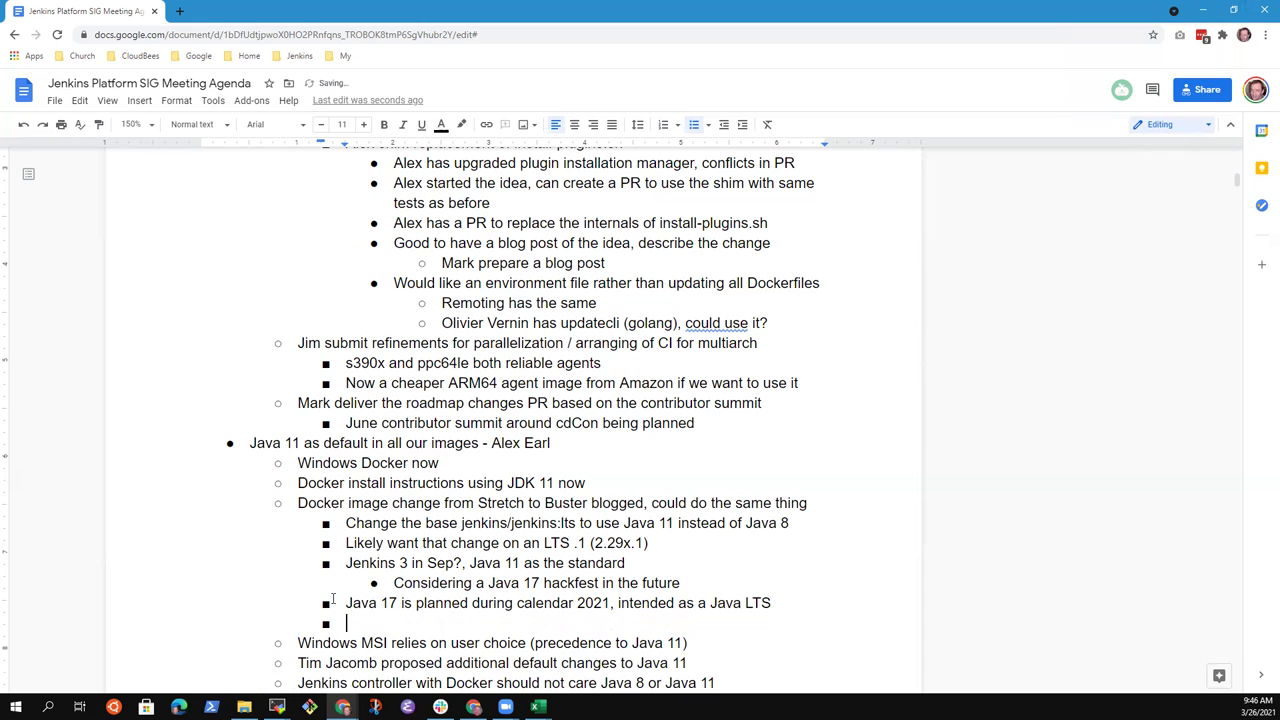
{"action": "key", "text": "shift+Tab"}
{"action": "type", "text": "Adoptium has Java 16 images that could"}
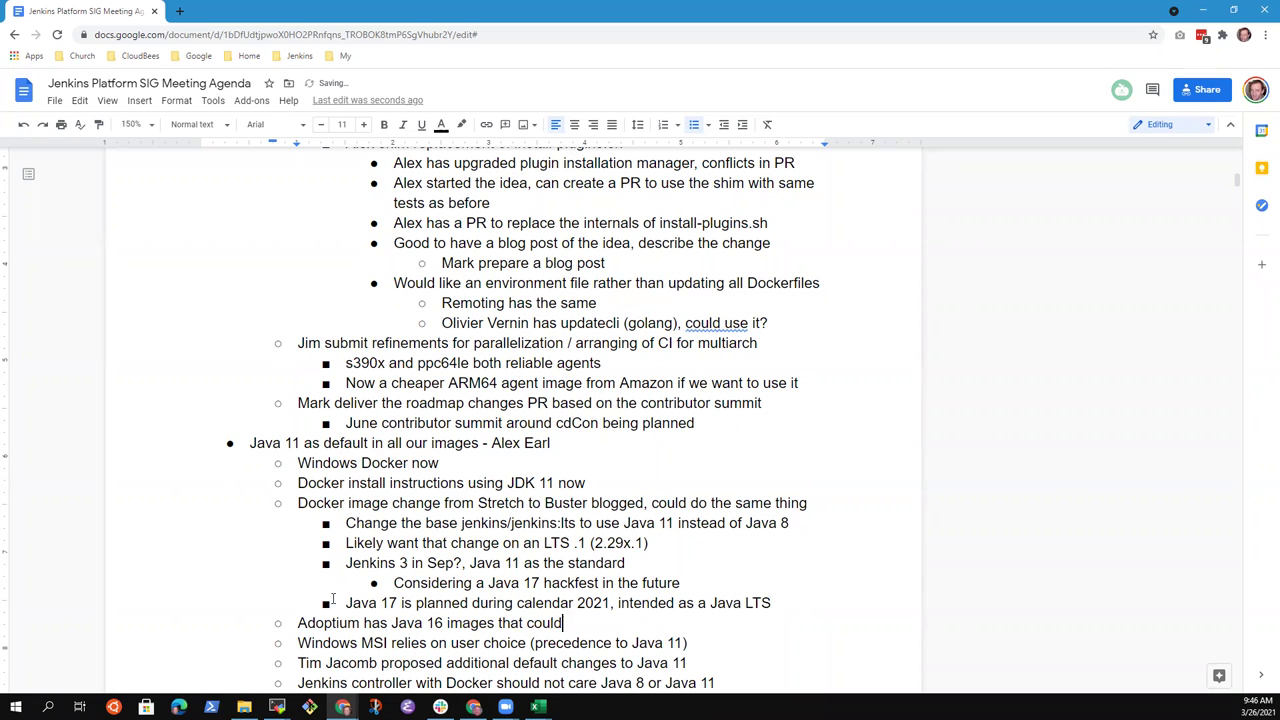
{"action": "type", "text": "be used ty"}
{"action": "key", "text": "BackSpace"}
{"action": "type", "text": "o"}
{"action": "key", "text": "BackSpace"}
{"action": "key", "text": "BackSpace"}
{"action": "key", "text": "BackSpace"}
{"action": "type", "text": "for runtime testing"}
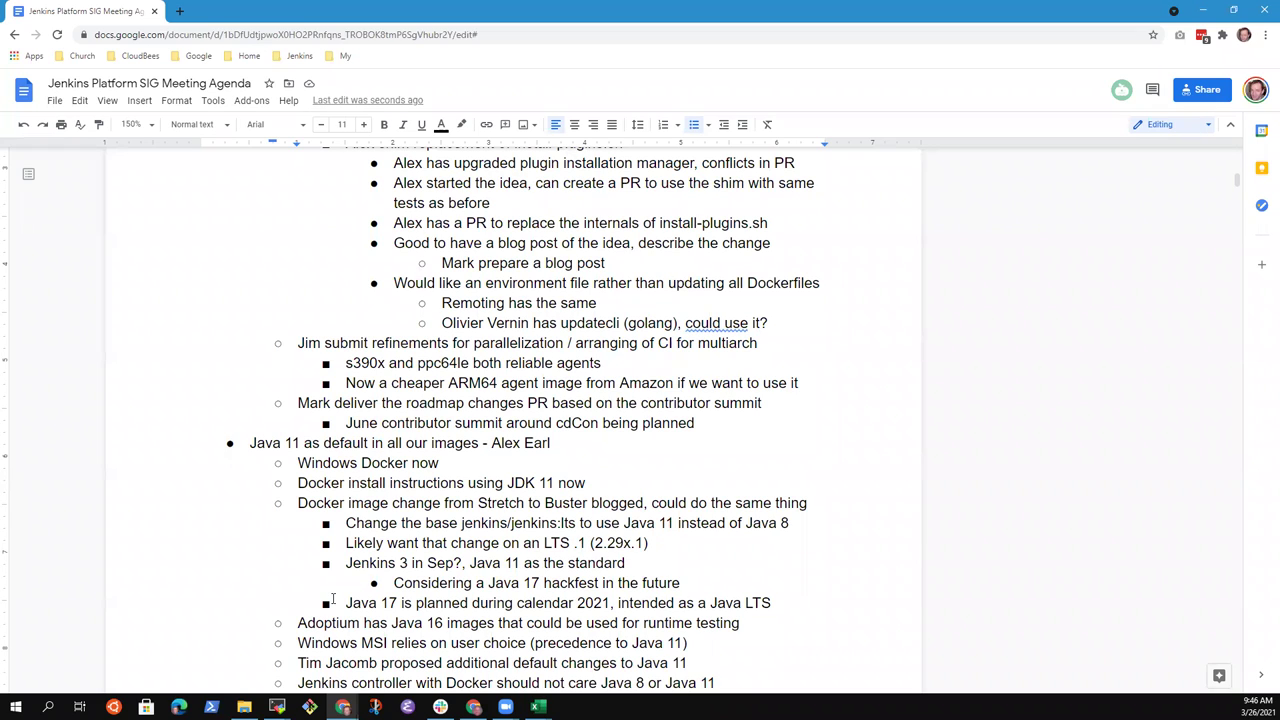
{"action": "key", "text": "Return"}
{"action": "key", "text": "Tab"}
- Add the sub-point 'Can build the war file with Java 16 without tests'
{"action": "type", "text": "Can "}
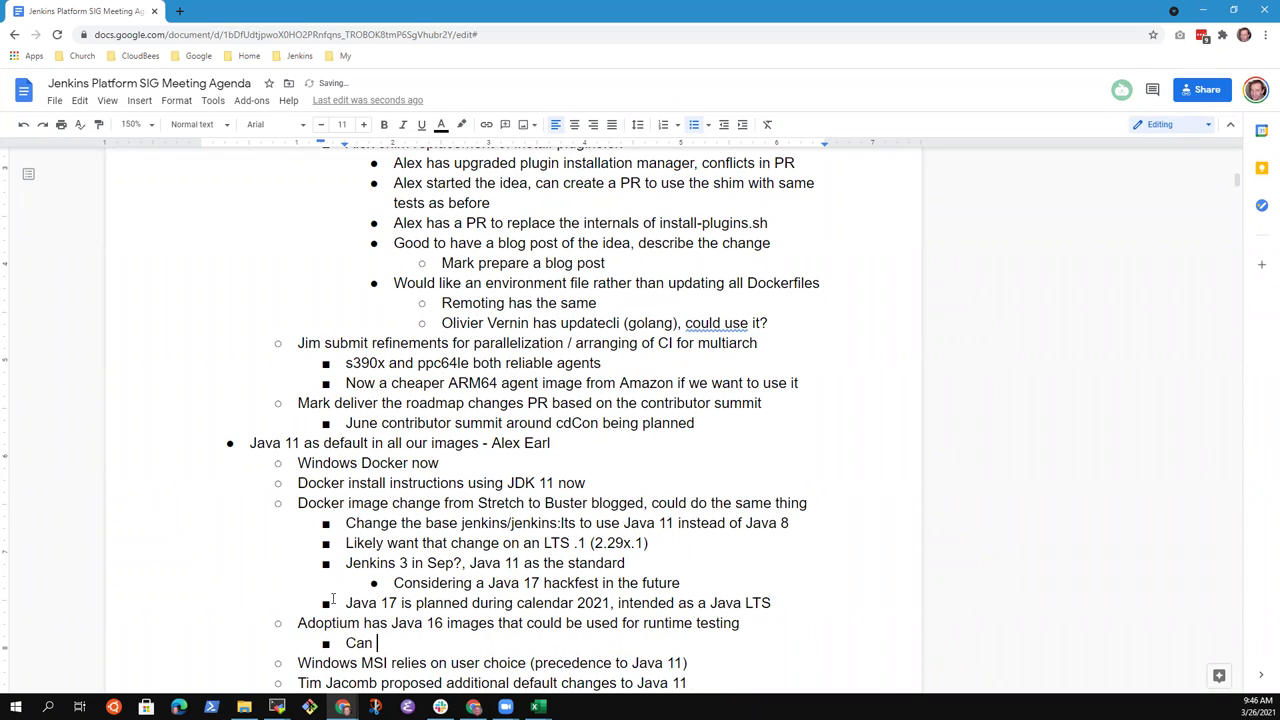
{"action": "type", "text": "build the war file with Javas"}
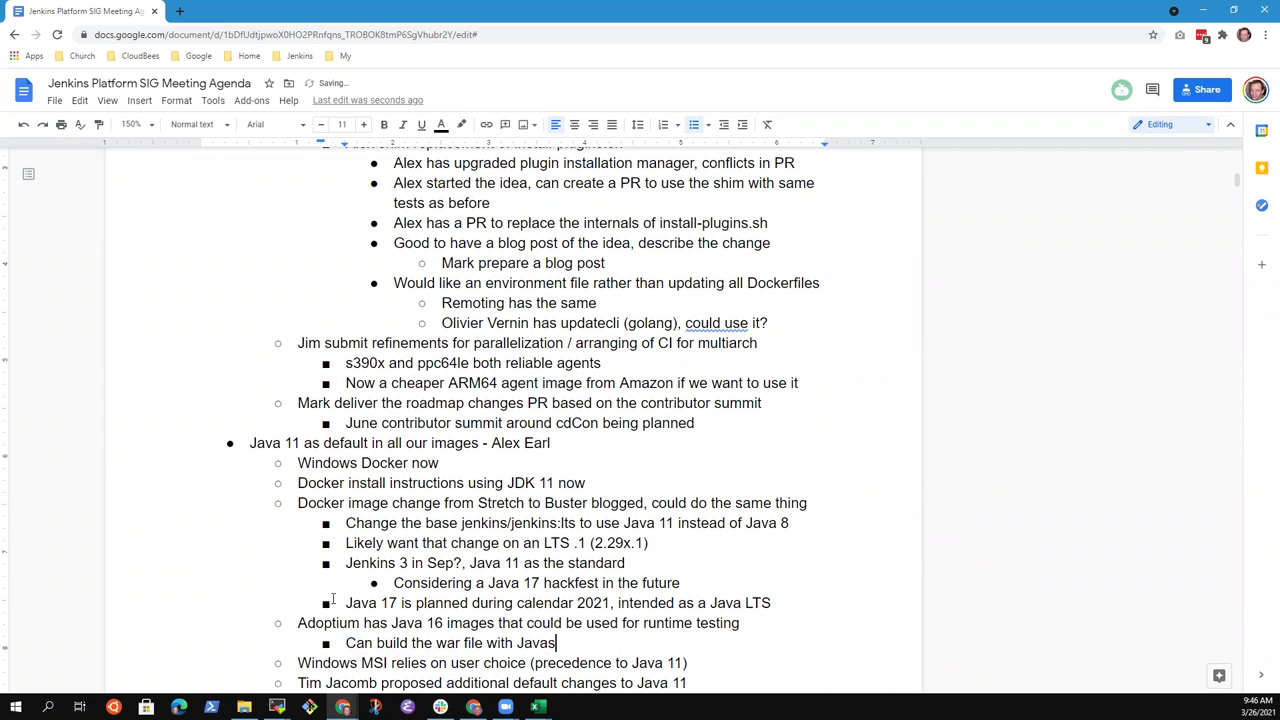
{"action": "key", "text": "BackSpace"}
{"action": "type", "text": "16 without tests"}
- Add the sub-point 'Could run the Java 16 compiled war file with Java 16'
{"action": "key", "text": "Return"}
{"action": "type", "text": "Could"}
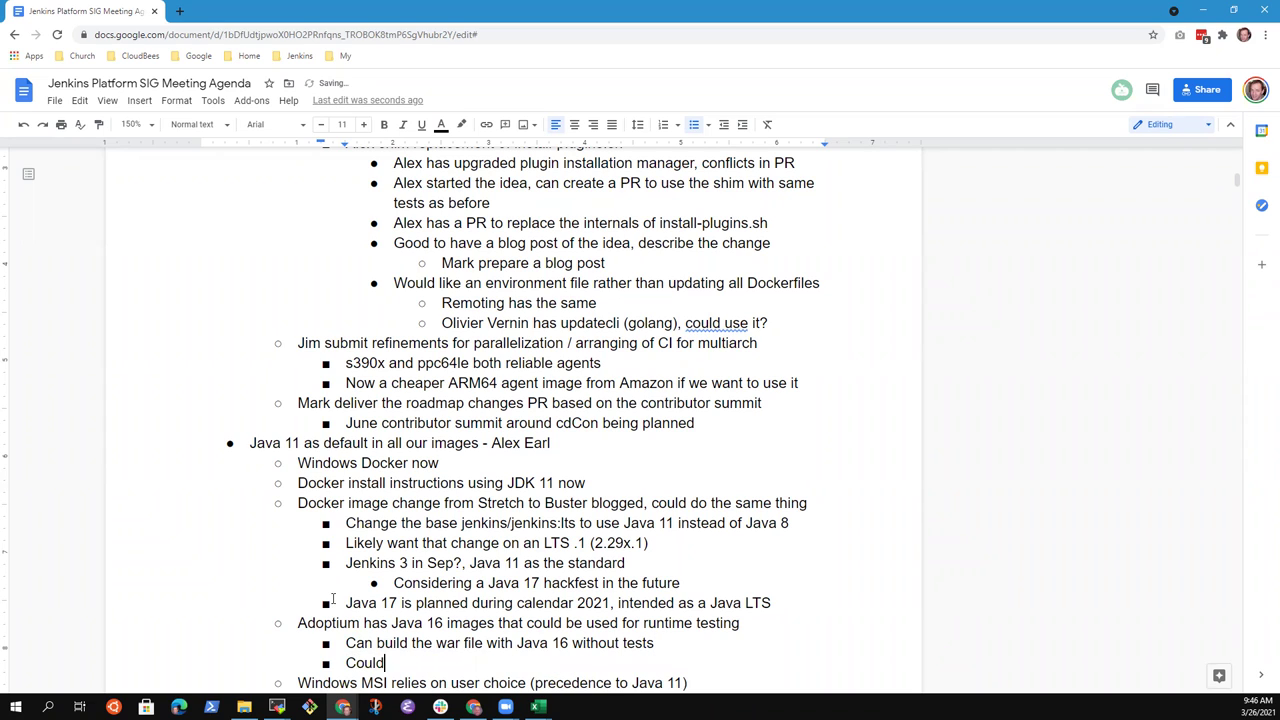
{"action": "type", "text": " run the war file with Java "}
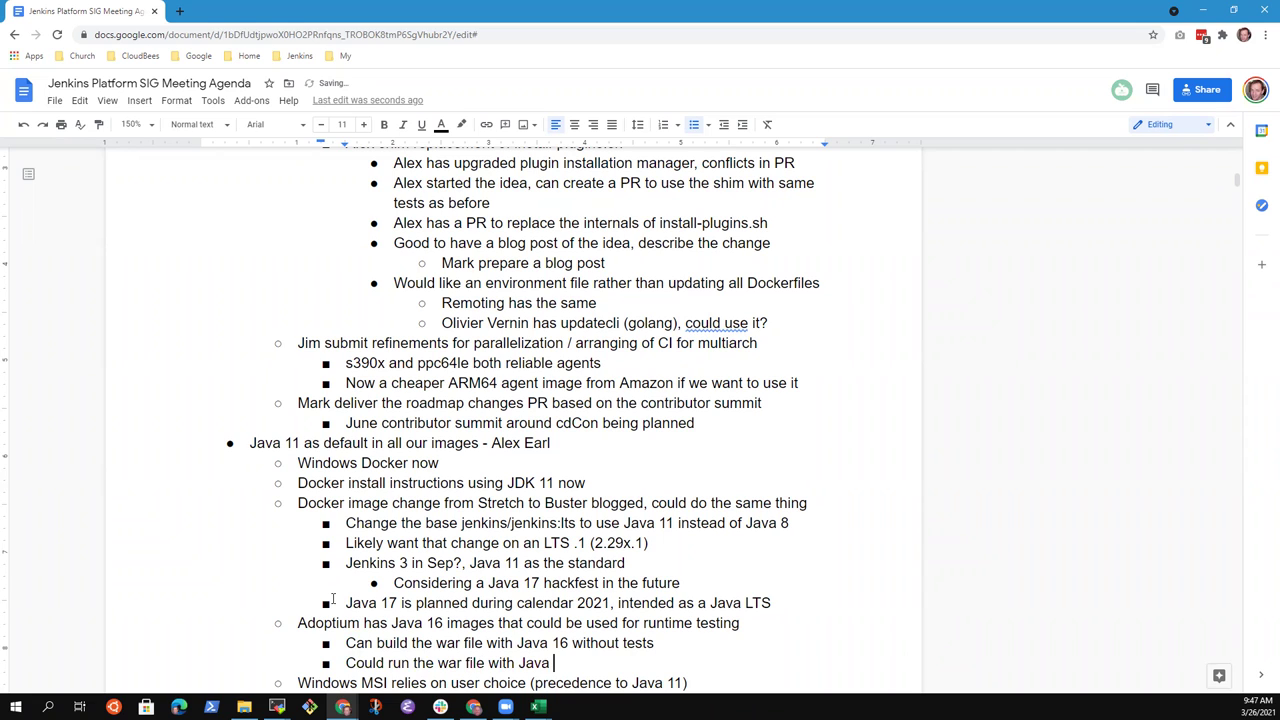
{"action": "type", "text": "16"}
{"action": "key", "text": "ctrl+Left"}
{"action": "key", "text": "ctrl+Left"}
{"action": "key", "text": "ctrl+Left"}
{"action": "key", "text": "ctrl+Left"}
{"action": "key", "text": "ctrl+Left"}
{"action": "type", "text": "Java 16 compiled"}
{"action": "key", "text": "End"}
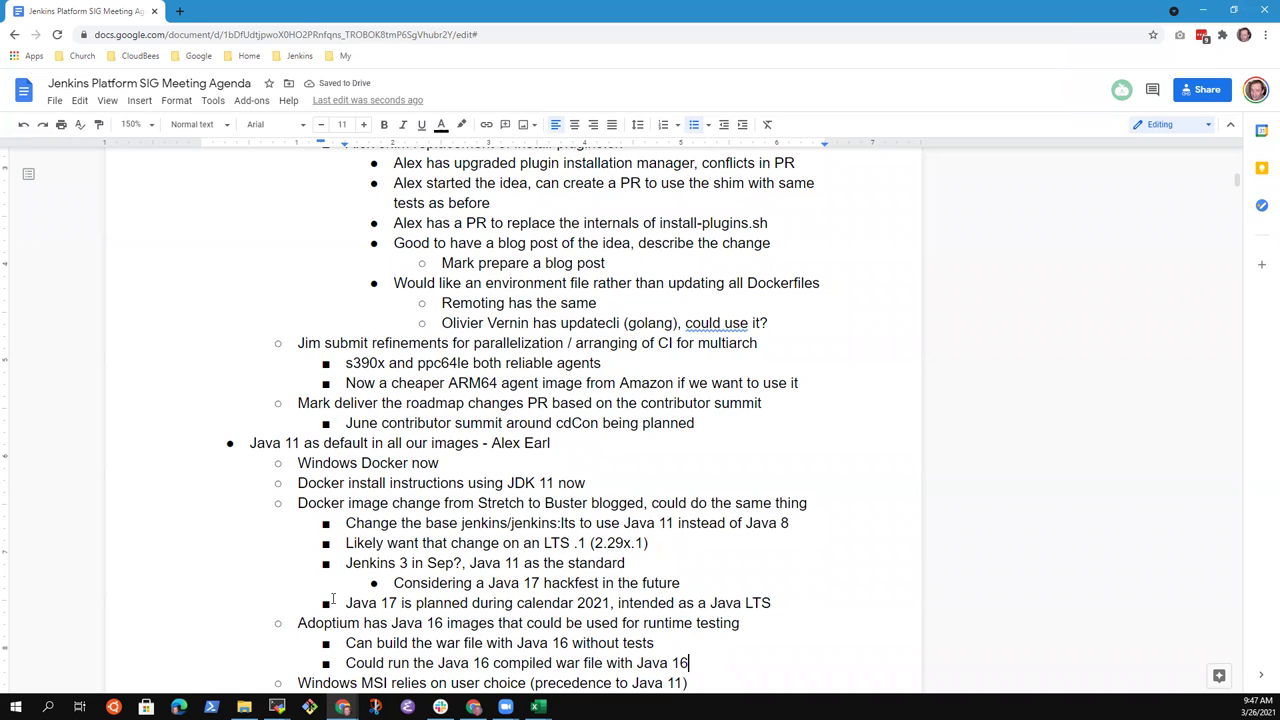
- Reword the line to 'Run the Java 16 compiled war file with Java 16 for comparison'
{"action": "key", "text": "ctrl+shift+Right"}
{"action": "key", "text": "ctrl+shift+Right"}
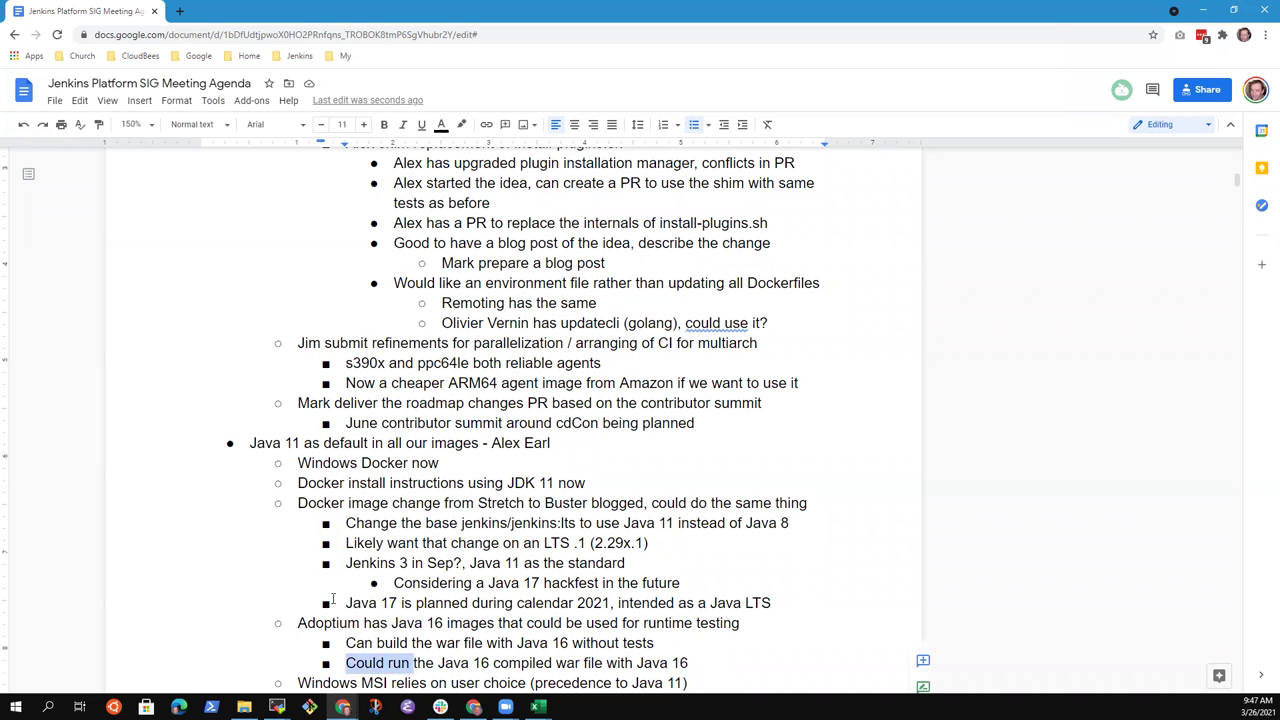
{"action": "key", "text": "shift+Left"}
{"action": "key", "text": "shift+Left"}
{"action": "key", "text": "shift+Left"}
{"action": "type", "text": "R"}
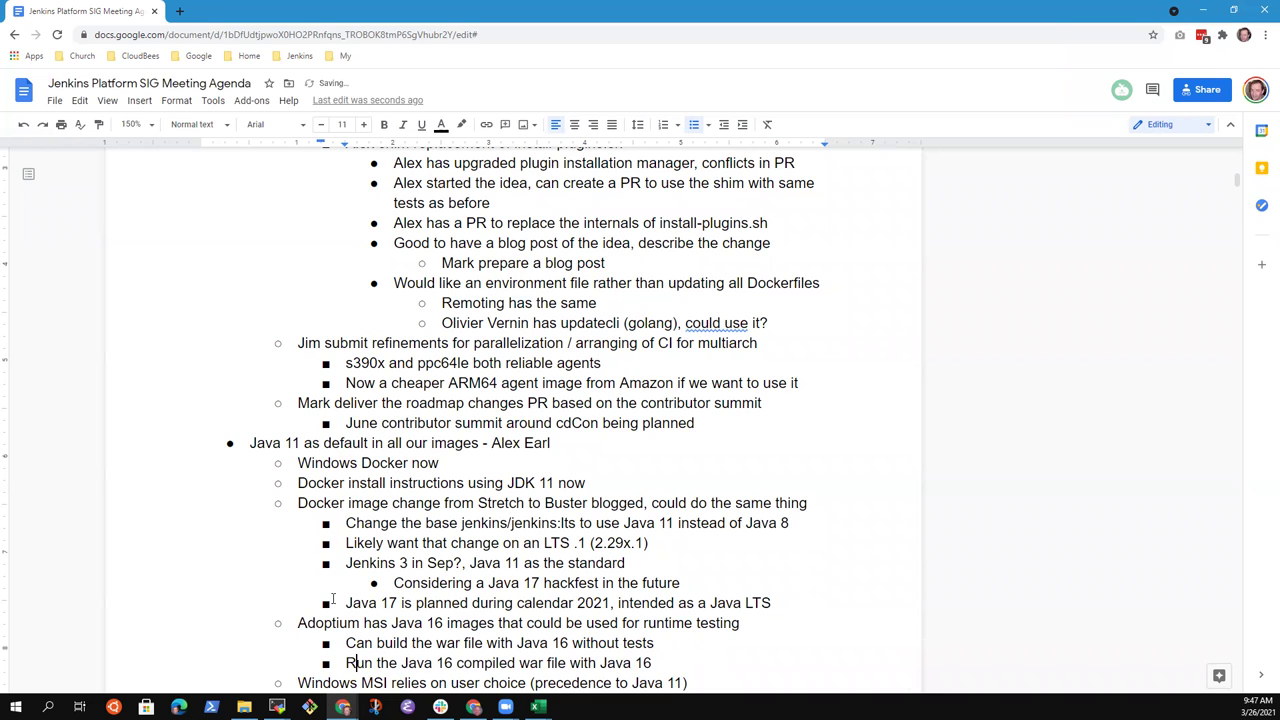
{"action": "key", "text": "End"}
{"action": "type", "text": "for comparsion"}
{"action": "key", "text": "BackSpace"}
{"action": "key", "text": "BackSpace"}
{"action": "key", "text": "BackSpace"}
{"action": "key", "text": "BackSpace"}
{"action": "type", "text": "ison"}
- Add the sub-point 'Run the Java 8 compiled war file with Java 16 as another comparison'
{"action": "key", "text": "Return"}
{"action": "type", "text": "Run the "}
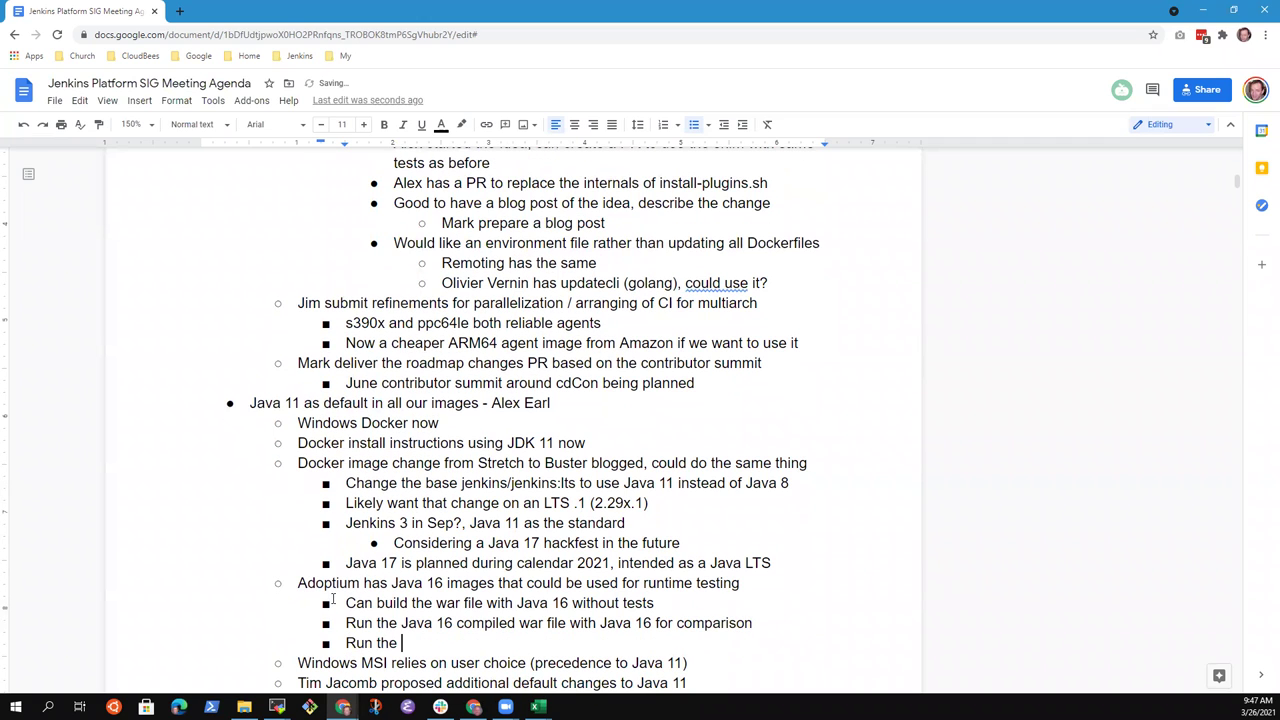
{"action": "type", "text": "Java 8 compiled with"}
{"action": "key", "text": "BackSpace"}
{"action": "key", "text": "BackSpace"}
{"action": "key", "text": "BackSpace"}
{"action": "key", "text": "BackSpace"}
{"action": "type", "text": "war w"}
{"action": "type", "text": "ile with Java "}
{"action": "type", "text": "12"}
{"action": "key", "text": "BackSpace"}
{"action": "type", "text": "6 "}
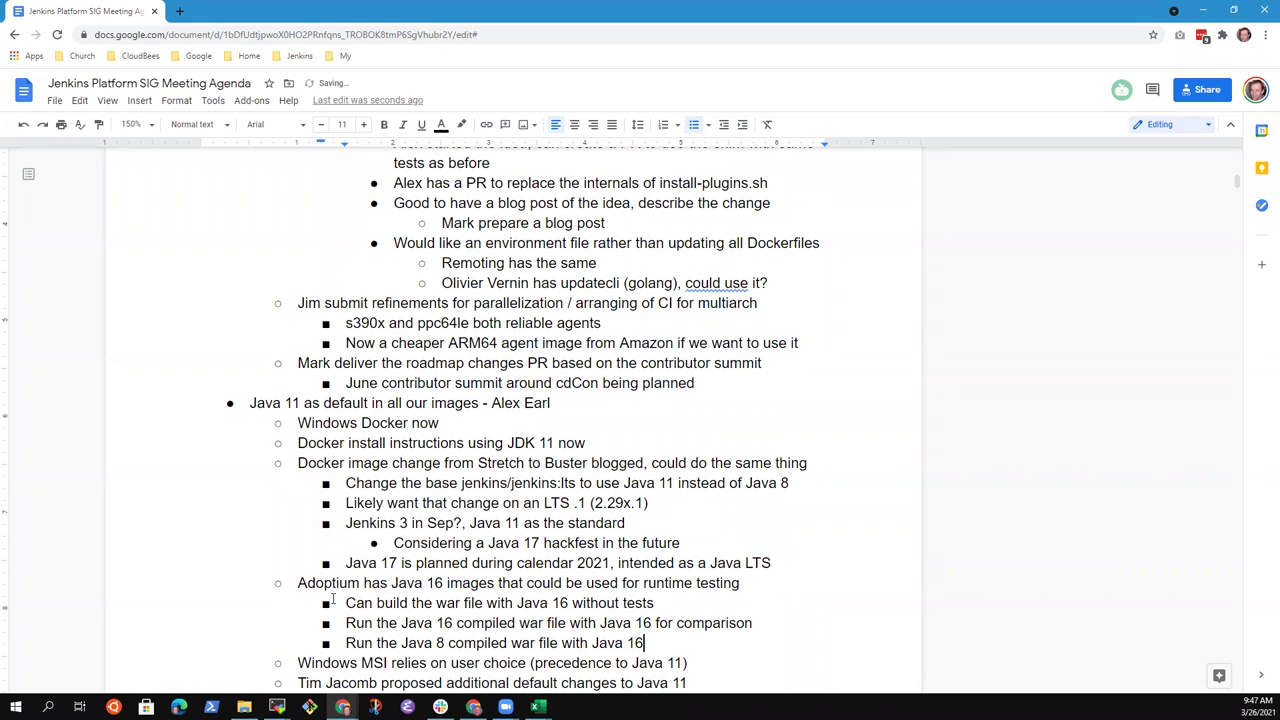
{"action": "type", "text": "as another comparison"}
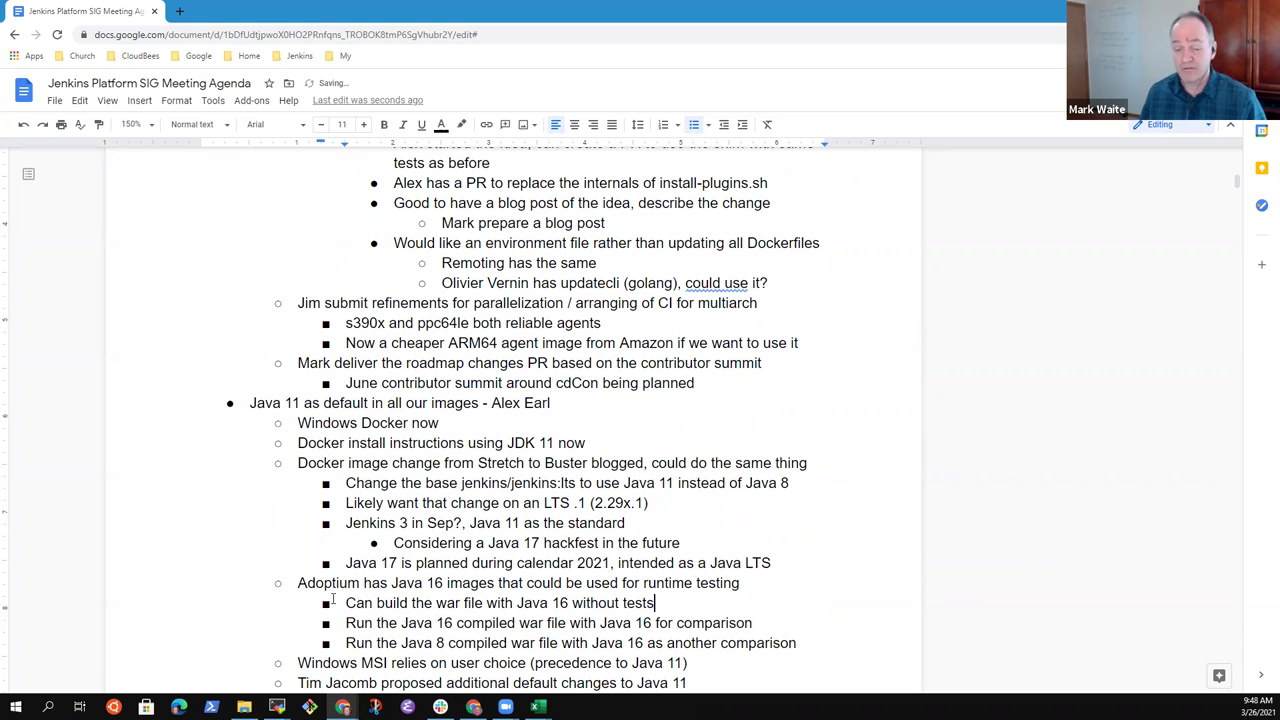
{"action": "key", "text": "Up"}
{"action": "key", "text": "Home"}
{"action": "key", "text": "shift+End"}
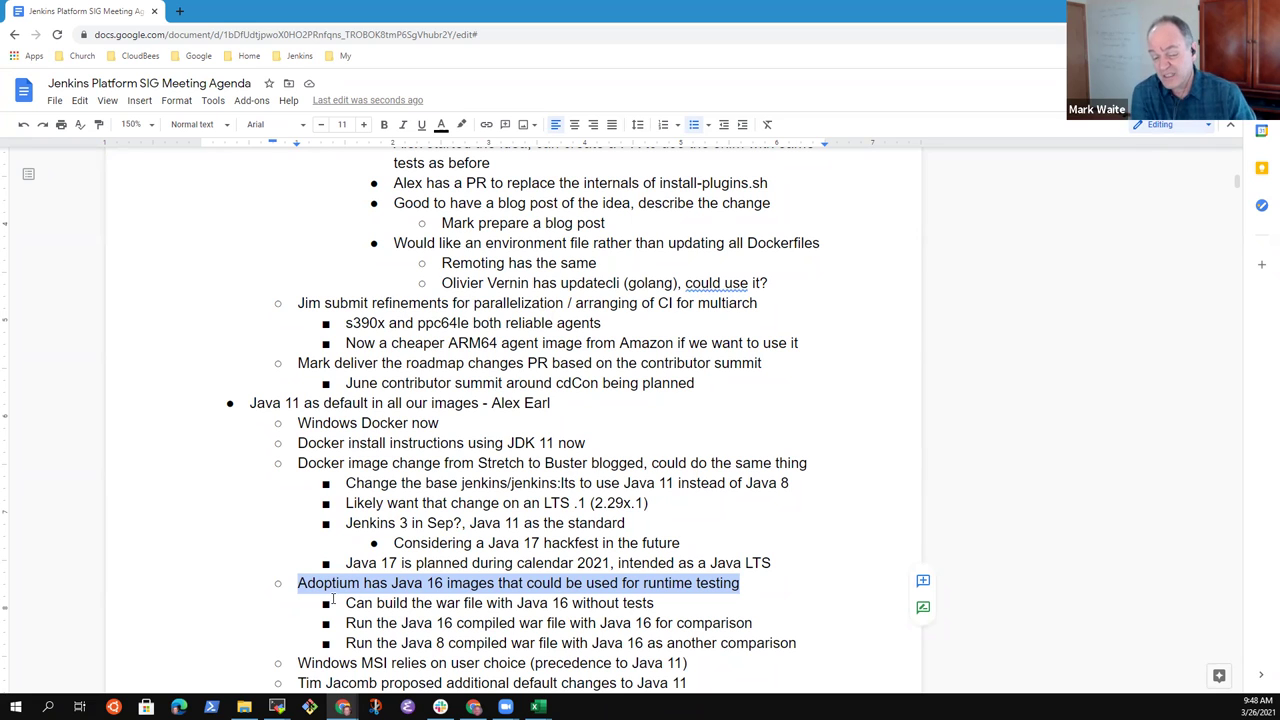
{"action": "left_click", "coordinate": [333, 599]}
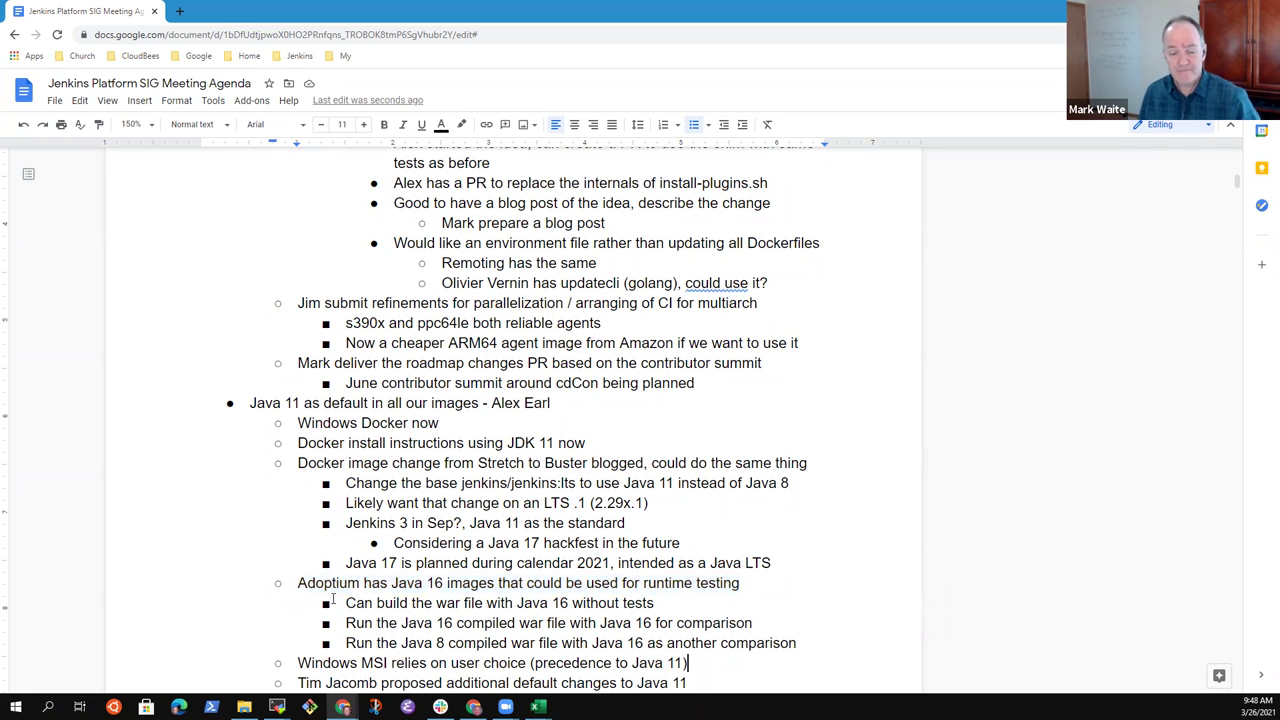
{"action": "scroll", "coordinate": [333, 599], "scroll_direction": "down", "scroll_amount": 1}
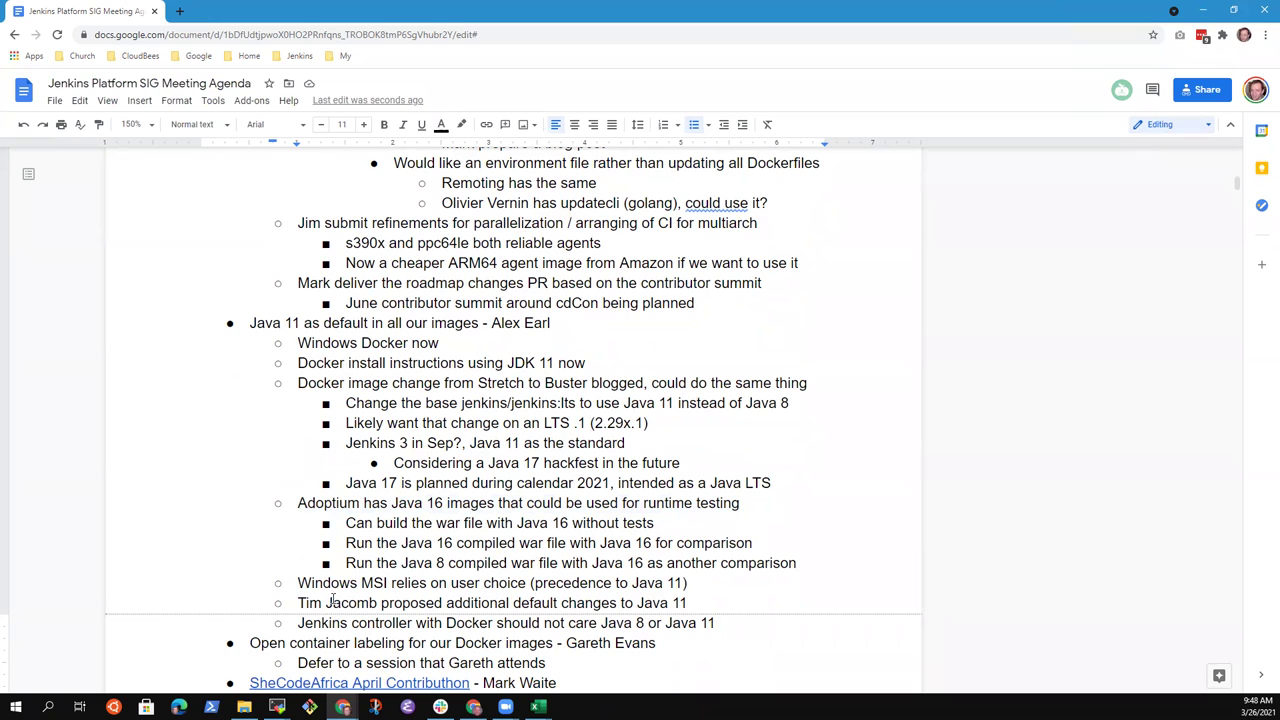
{"action": "key", "text": "Up"}
{"action": "key", "text": "Up"}
{"action": "key", "text": "Up"}
{"action": "key", "text": "Up"}
{"action": "key", "text": "Up"}
{"action": "key", "text": "Up"}
{"action": "key", "text": "End"}
{"action": "key", "text": "Home"}
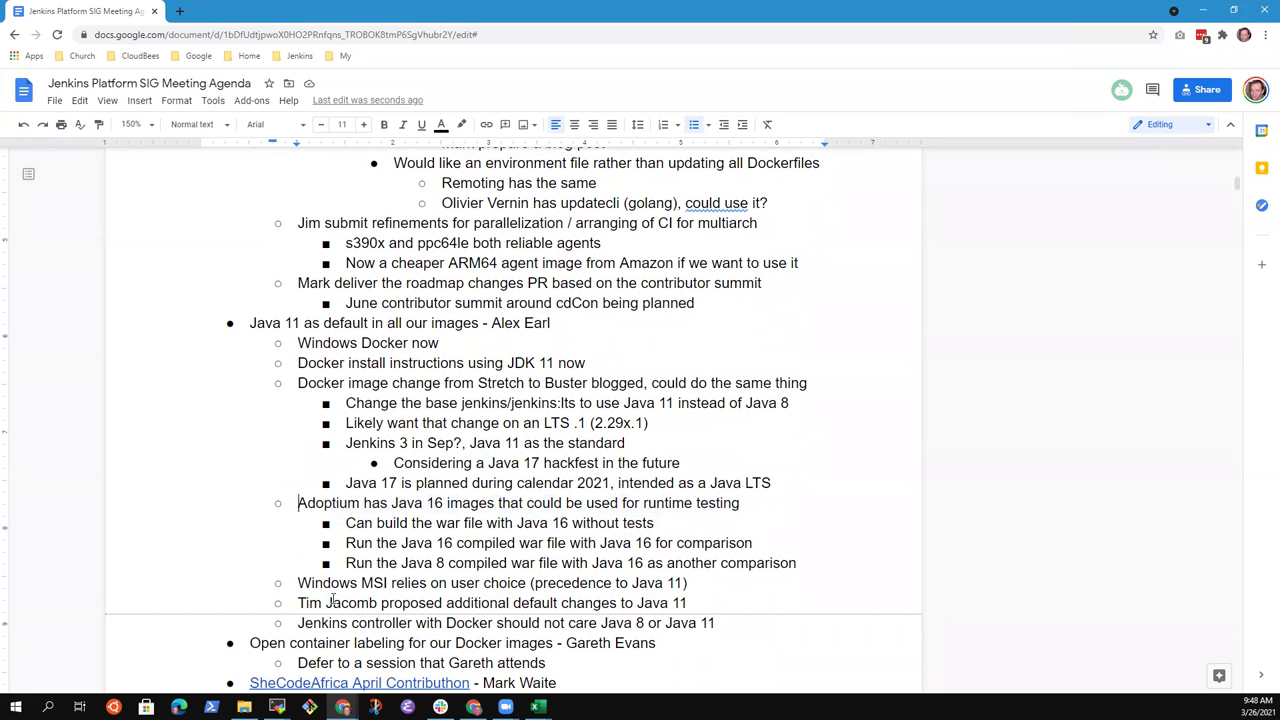
{"action": "key", "text": "shift+End"}
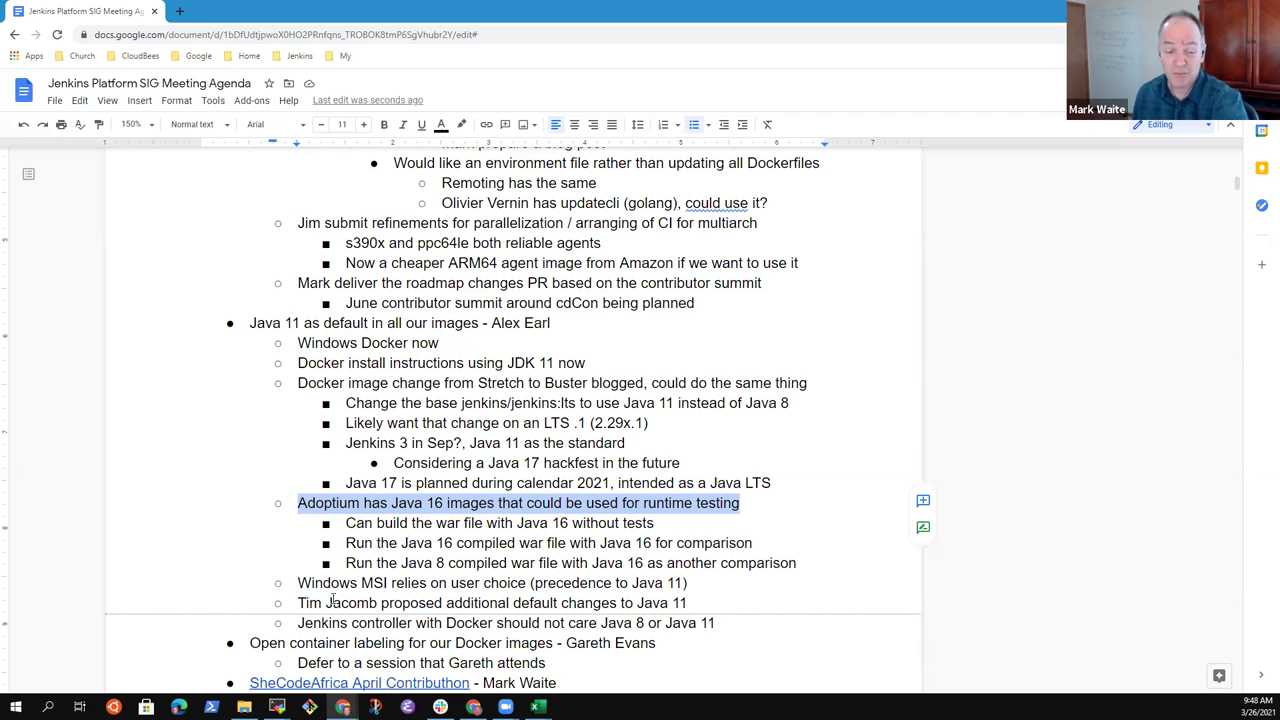
{"action": "key", "text": "Left"}
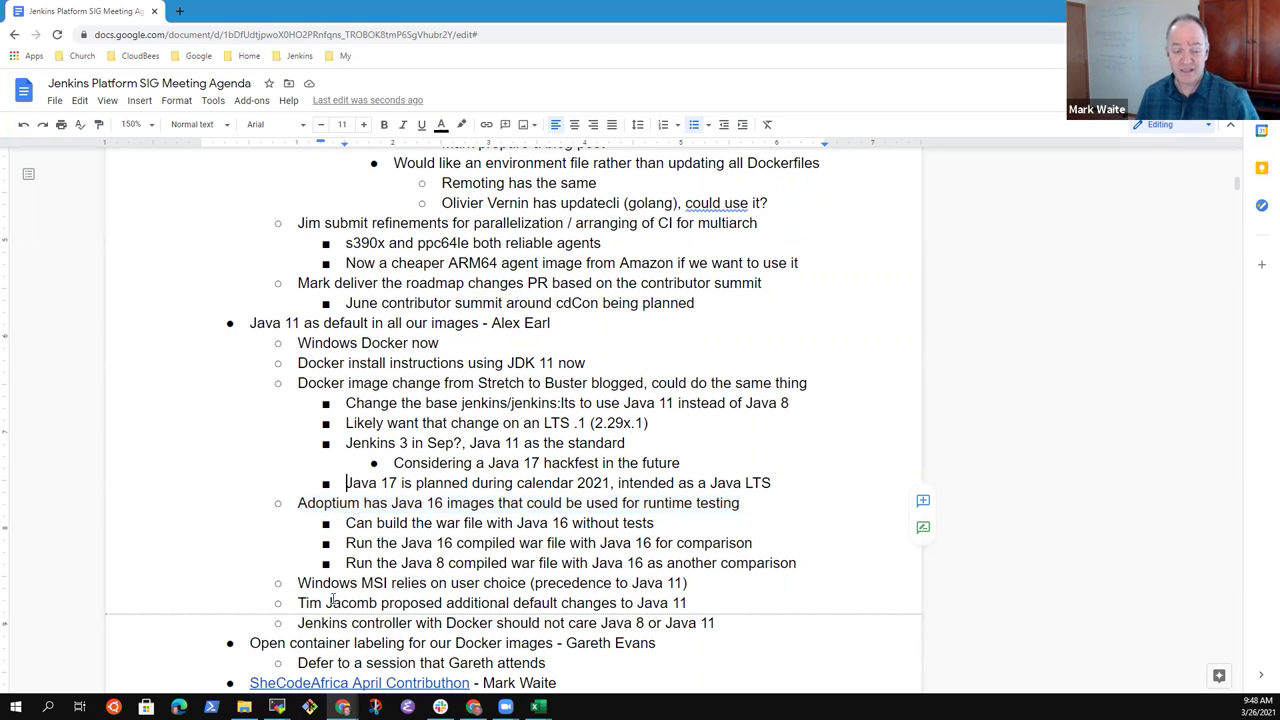
{"action": "key", "text": "End"}
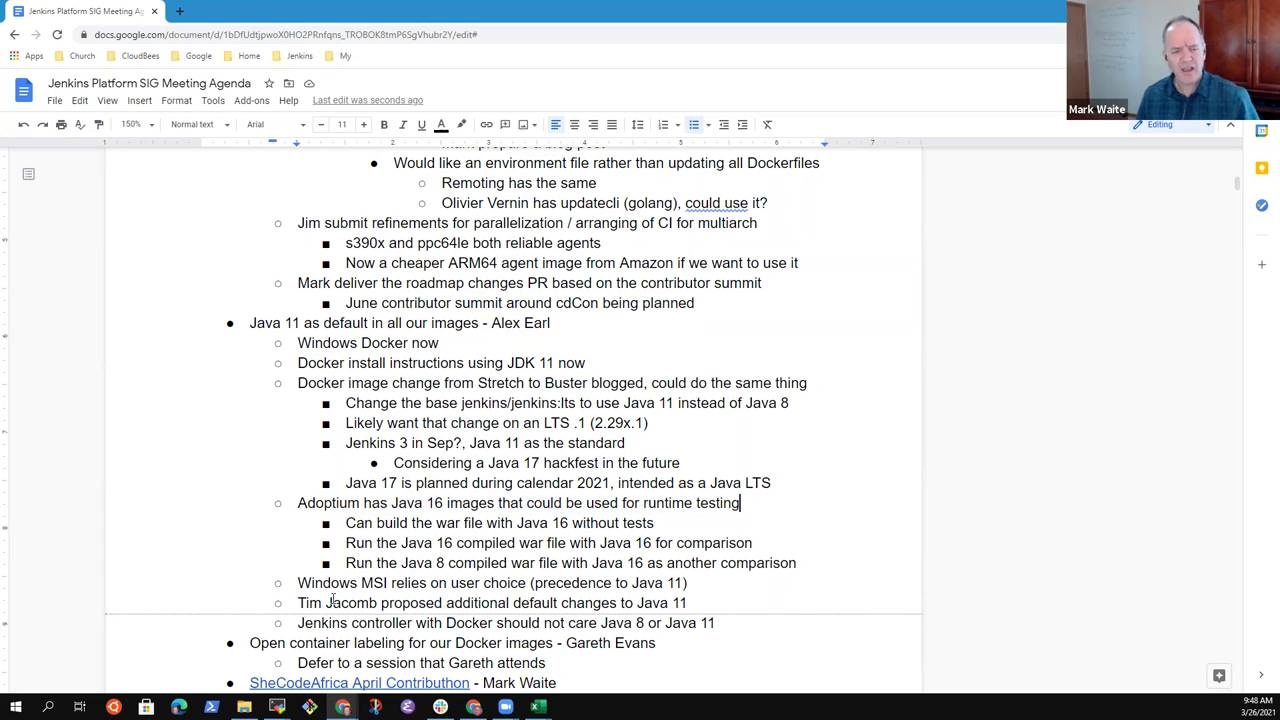
{"action": "key", "text": "Down"}
{"action": "key", "text": "Down"}
{"action": "key", "text": "Down"}
{"action": "key", "text": "Up"}
{"action": "key", "text": "Up"}
{"action": "key", "text": "Home"}
{"action": "key", "text": "shift+End"}
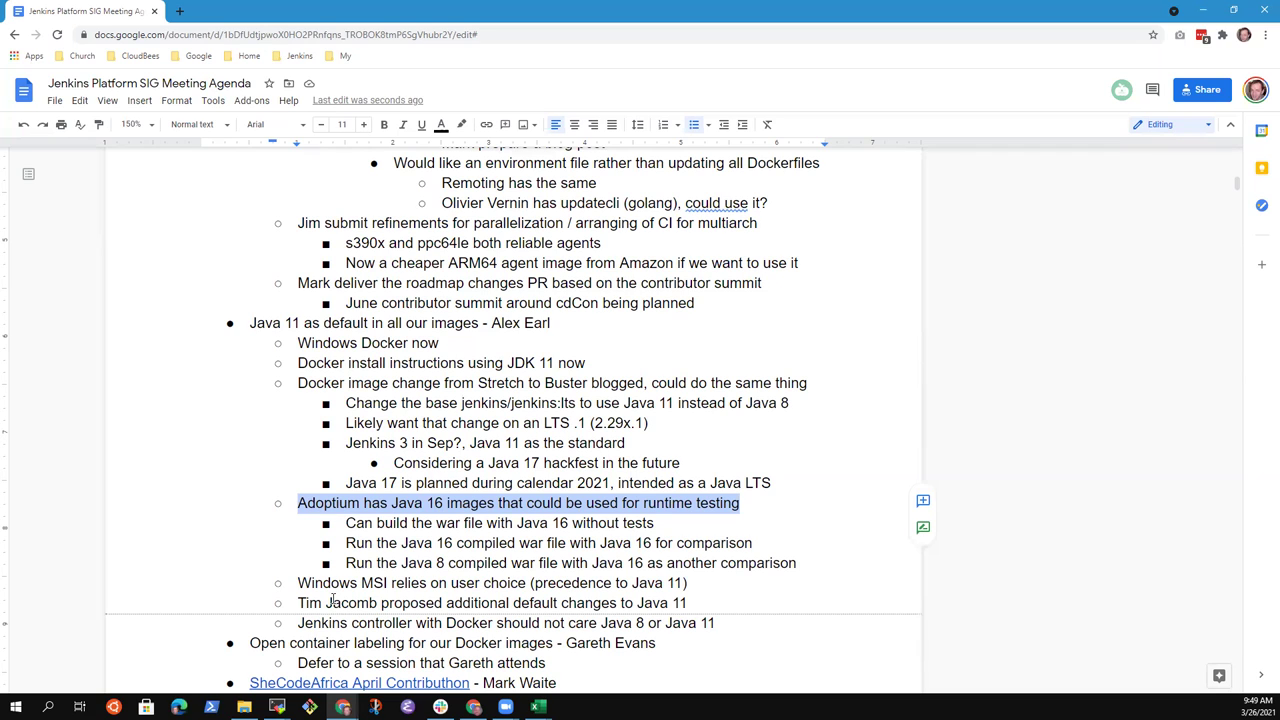
{"action": "key", "text": "Down"}
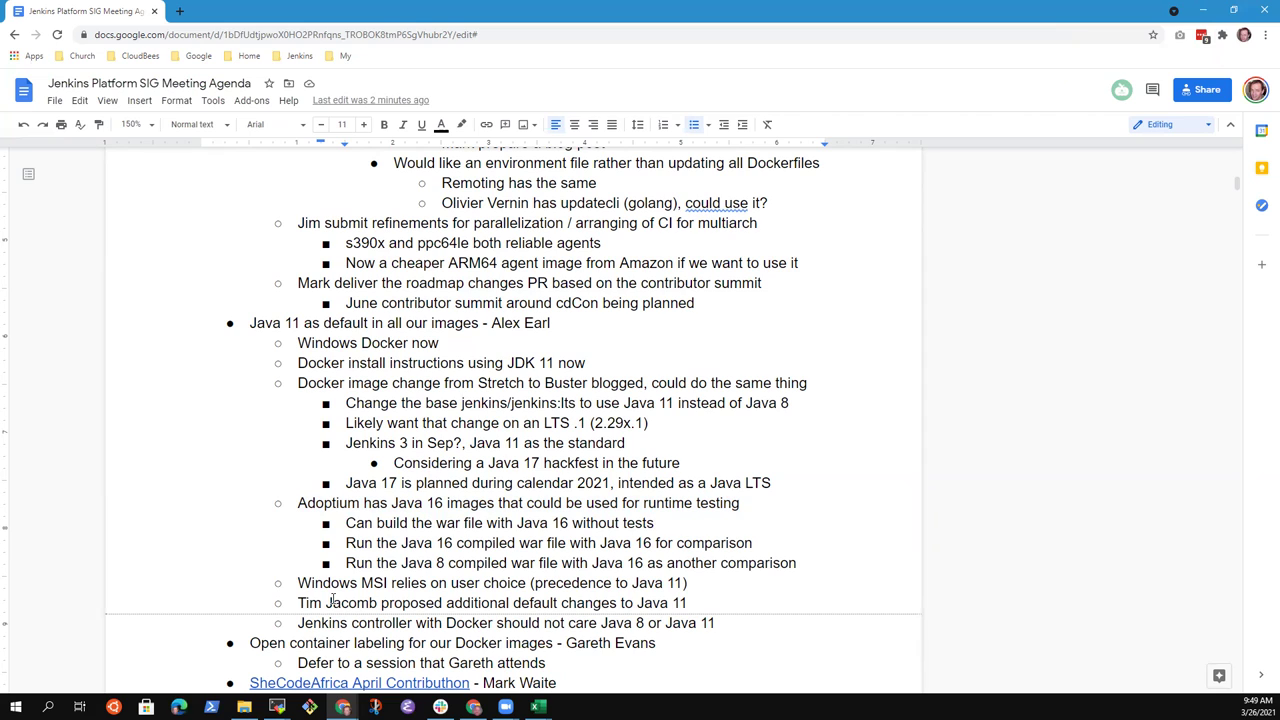
{"action": "key", "text": "Down"}
{"action": "key", "text": "Down"}
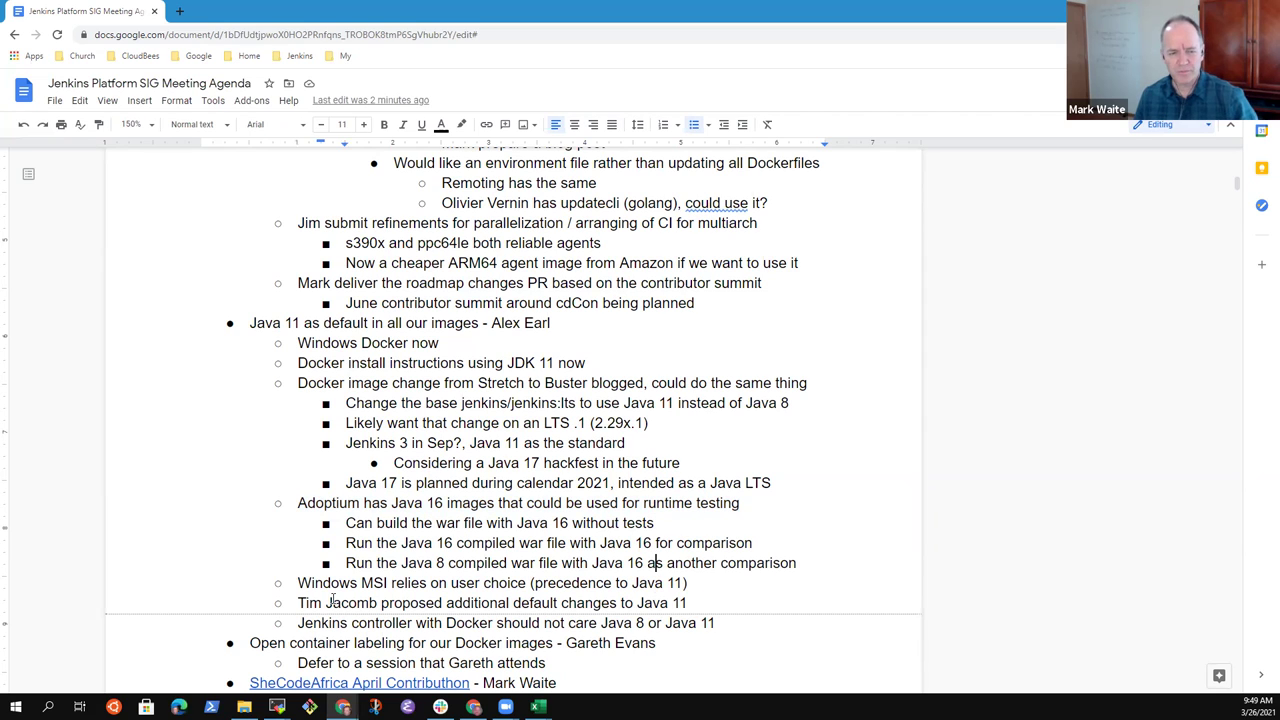
{"action": "key", "text": "Up"}
{"action": "key", "text": "Up"}
{"action": "key", "text": "Up"}
{"action": "key", "text": "Up"}
{"action": "key", "text": "Up"}
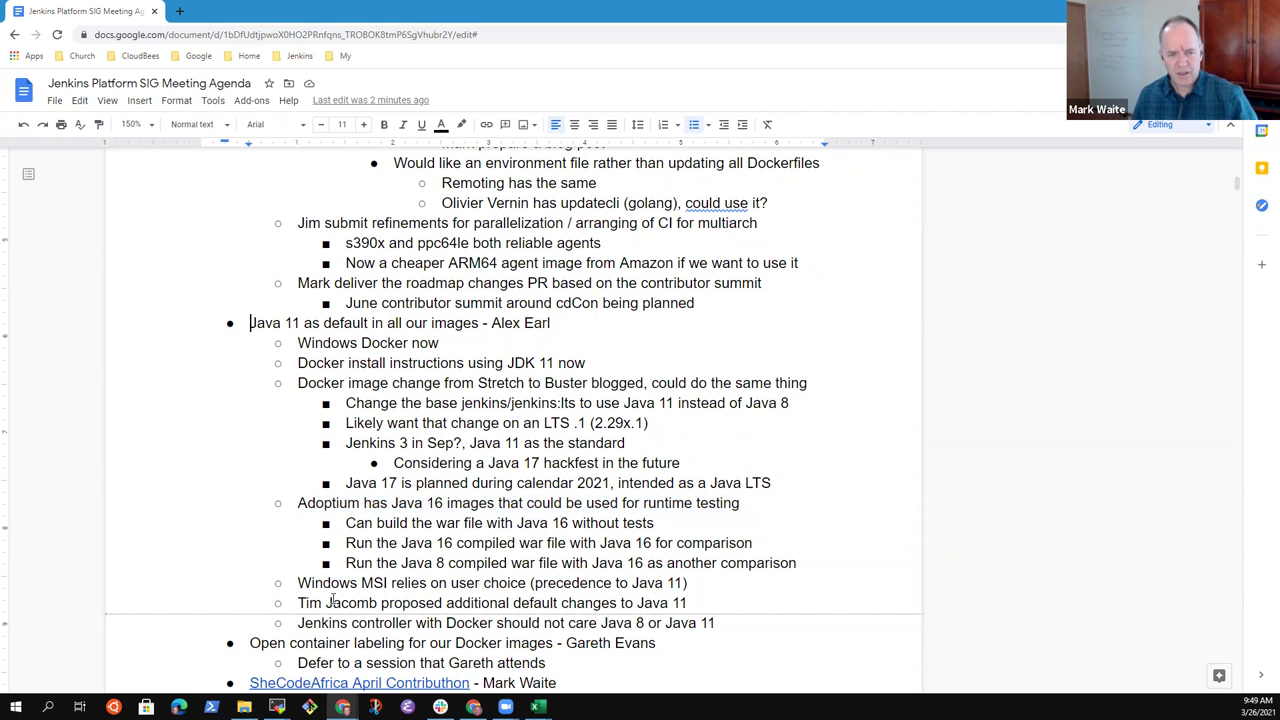
{"action": "key", "text": "shift+End"}
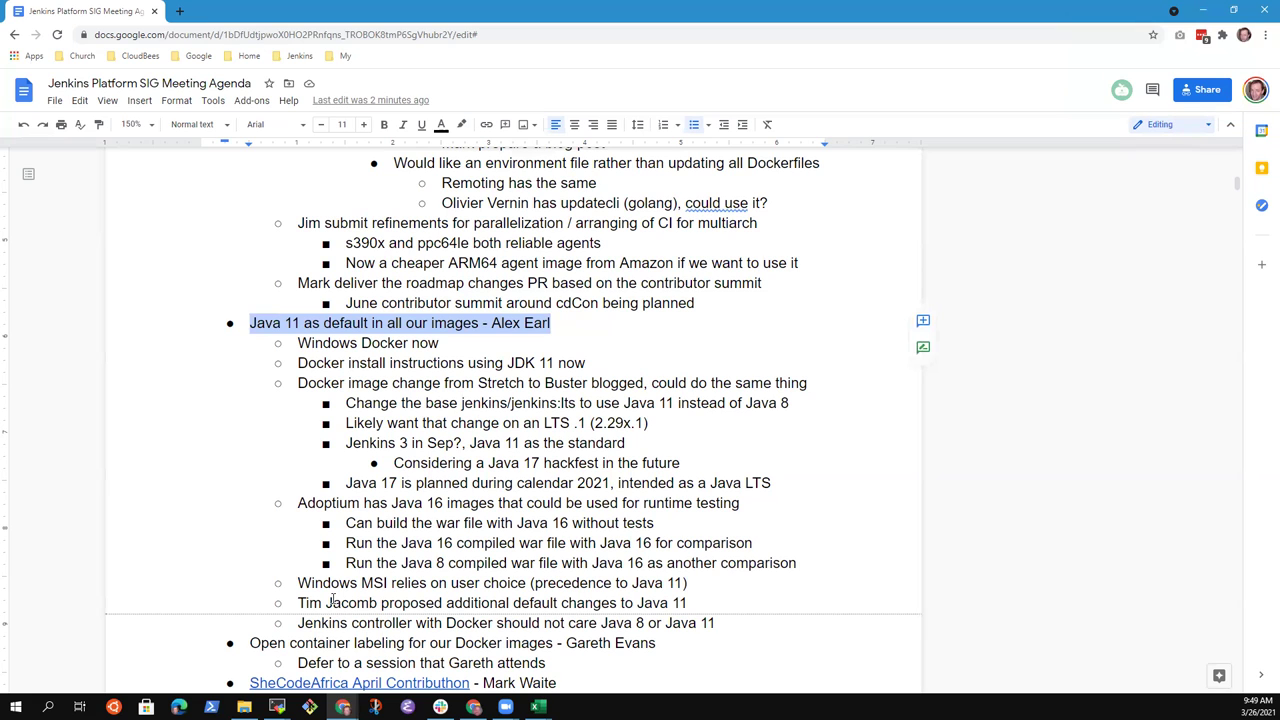
- Highlight the SheCodeAfrica April Contributhon line, then return to the end of its acceptance note
{"action": "key", "text": "Down"}
{"action": "key", "text": "Down"}
{"action": "key", "text": "Down"}
{"action": "key", "text": "Down"}
{"action": "key", "text": "Down"}
{"action": "key", "text": "Down"}
{"action": "key", "text": "Down"}
{"action": "key", "text": "Down"}
{"action": "key", "text": "Down"}
{"action": "key", "text": "Down"}
{"action": "key", "text": "Down"}
{"action": "key", "text": "Down"}
{"action": "key", "text": "Down"}
{"action": "key", "text": "Down"}
{"action": "key", "text": "Down"}
{"action": "key", "text": "Down"}
{"action": "key", "text": "Down"}
{"action": "key", "text": "Down"}
{"action": "key", "text": "Down"}
{"action": "key", "text": "Down"}
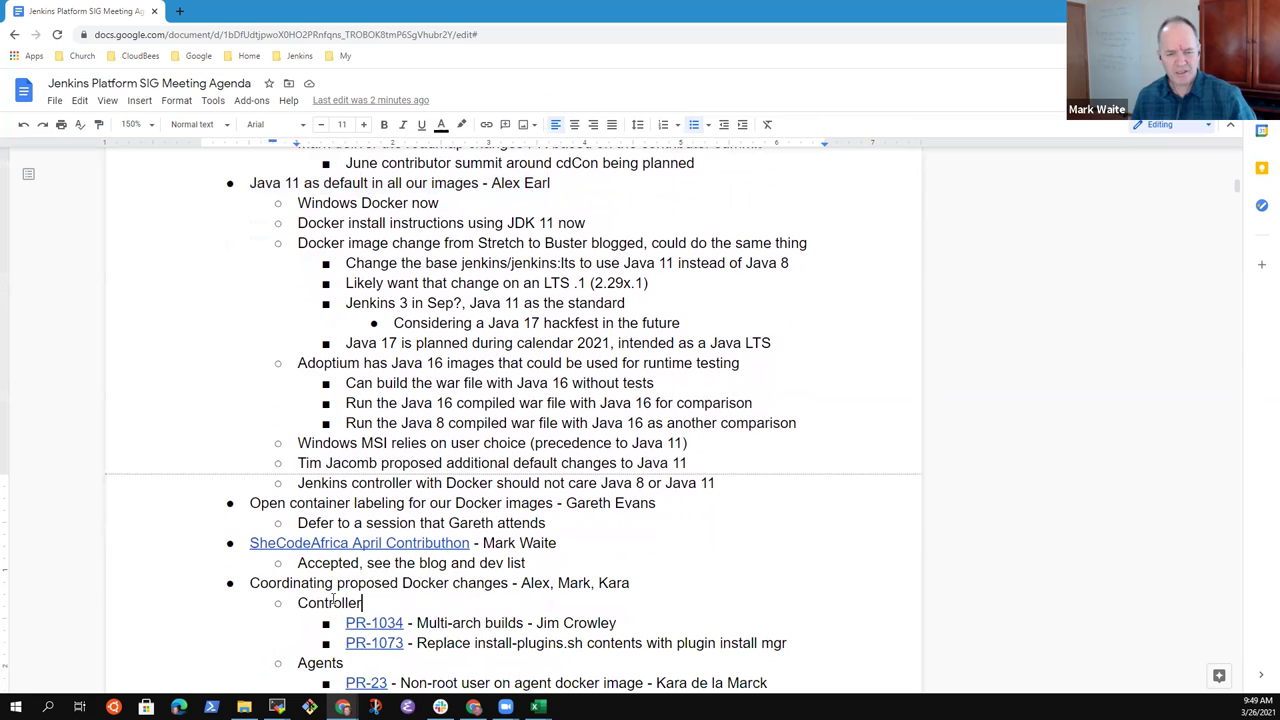
{"action": "key", "text": "Up"}
{"action": "key", "text": "Up"}
{"action": "key", "text": "Home"}
{"action": "key", "text": "shift+End"}
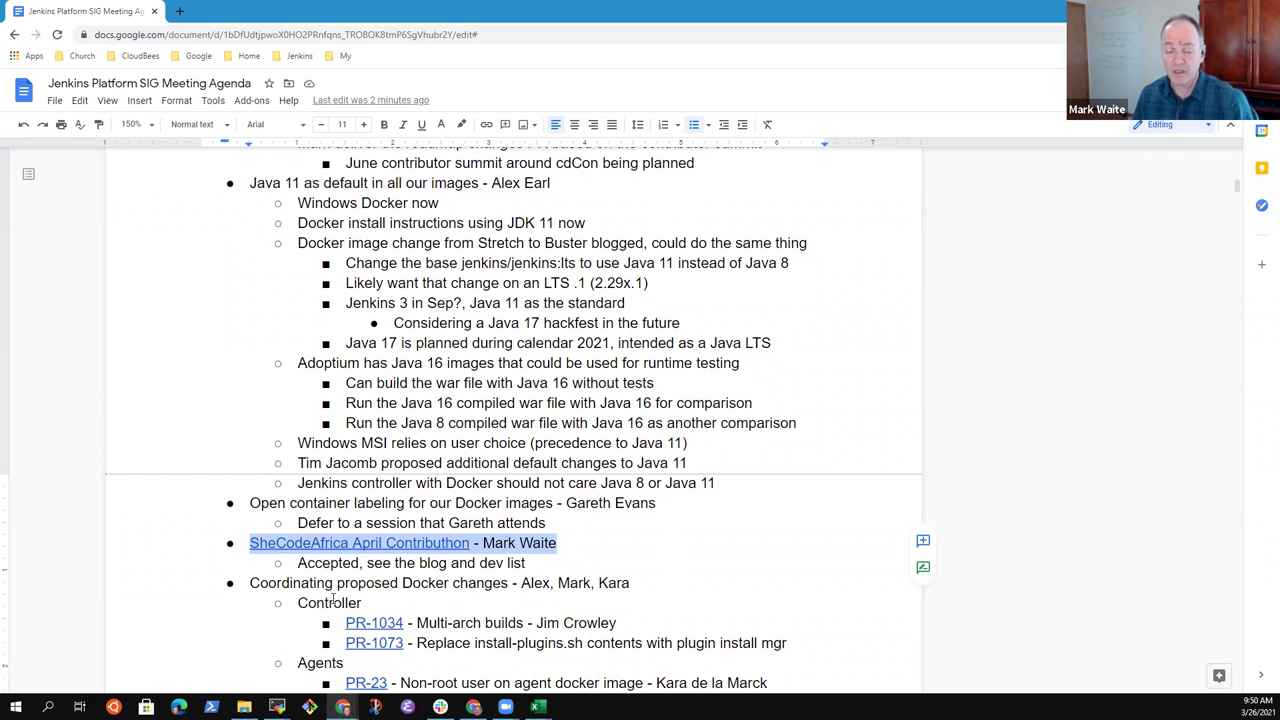
{"action": "key", "text": "Down"}
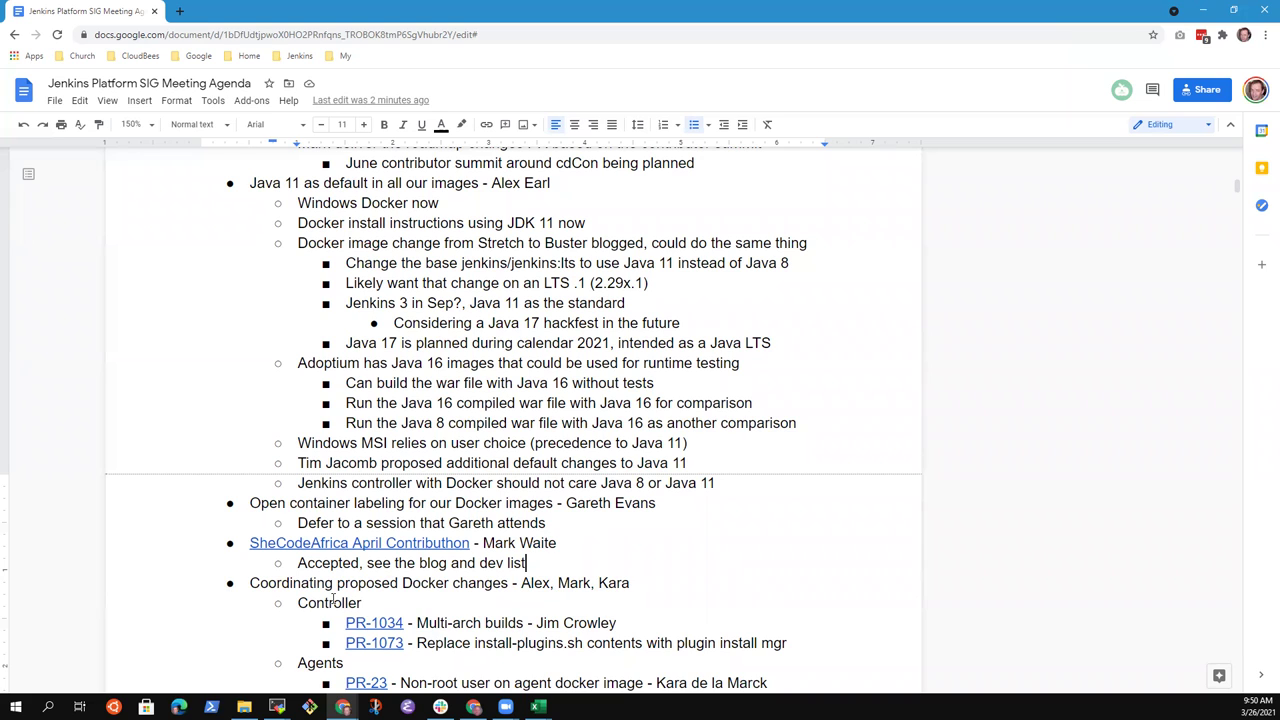
- Remove the stray empty sub-bullet below 'Accepted, see the blog and dev list'
{"action": "key", "text": "Return"}
{"action": "type", "text": "W"}
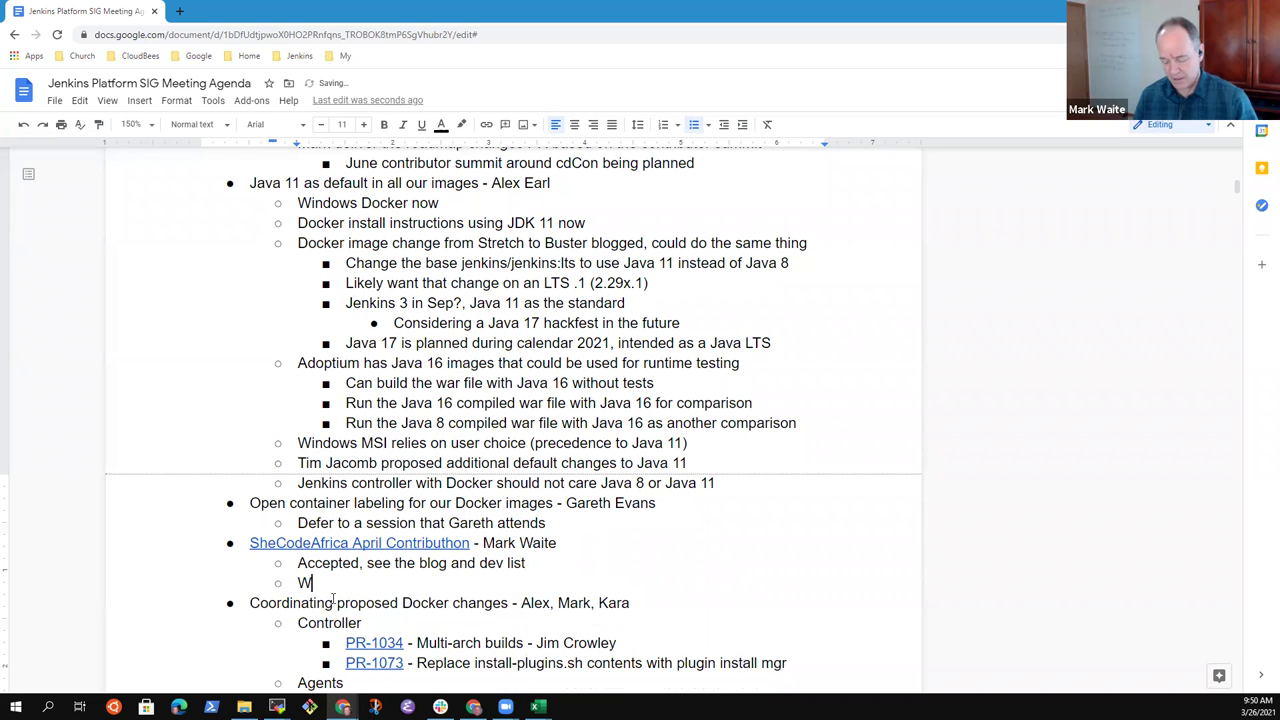
{"action": "type", "text": "o"}
{"action": "key", "text": "BackSpace"}
{"action": "key", "text": "BackSpace"}
{"action": "key", "text": "BackSpace"}
{"action": "key", "text": "BackSpace"}
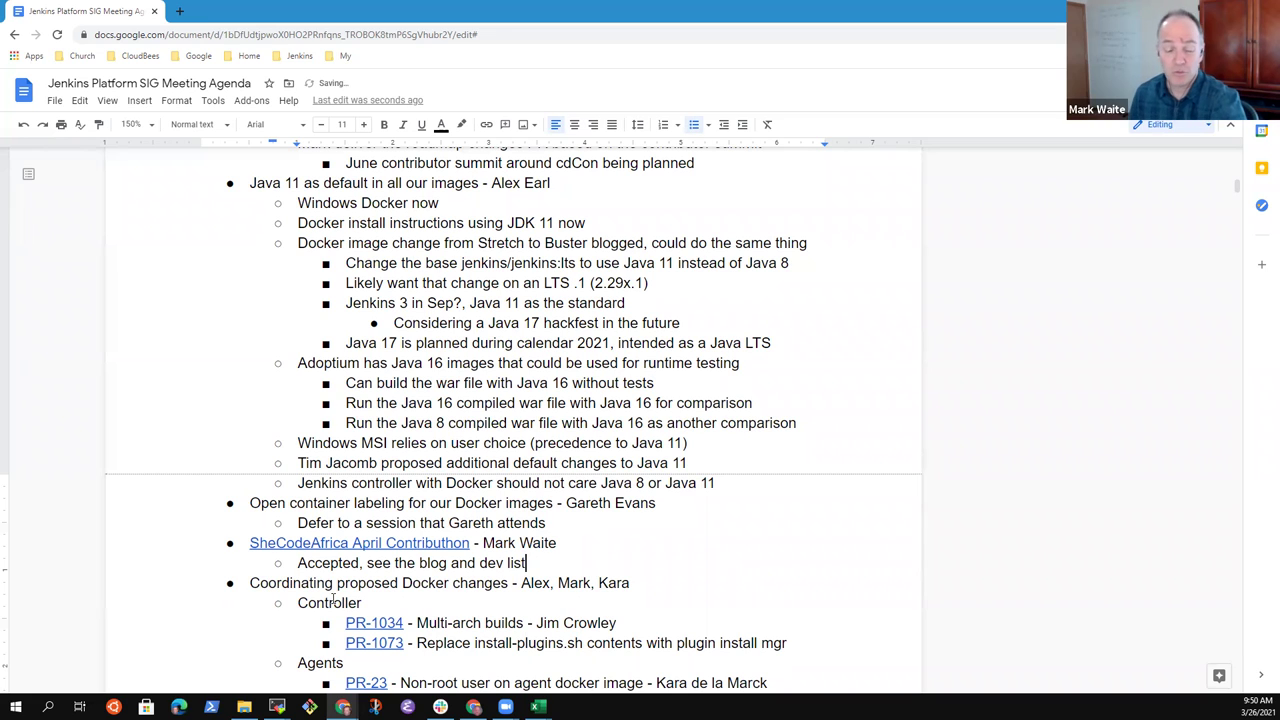
- Review the agenda from the SheCodeAfrica line down through Docker changes to the security scanning notes
{"action": "key", "text": "Up"}
{"action": "key", "text": "Home"}
{"action": "key", "text": "shift+End"}
{"action": "key", "text": "Down"}
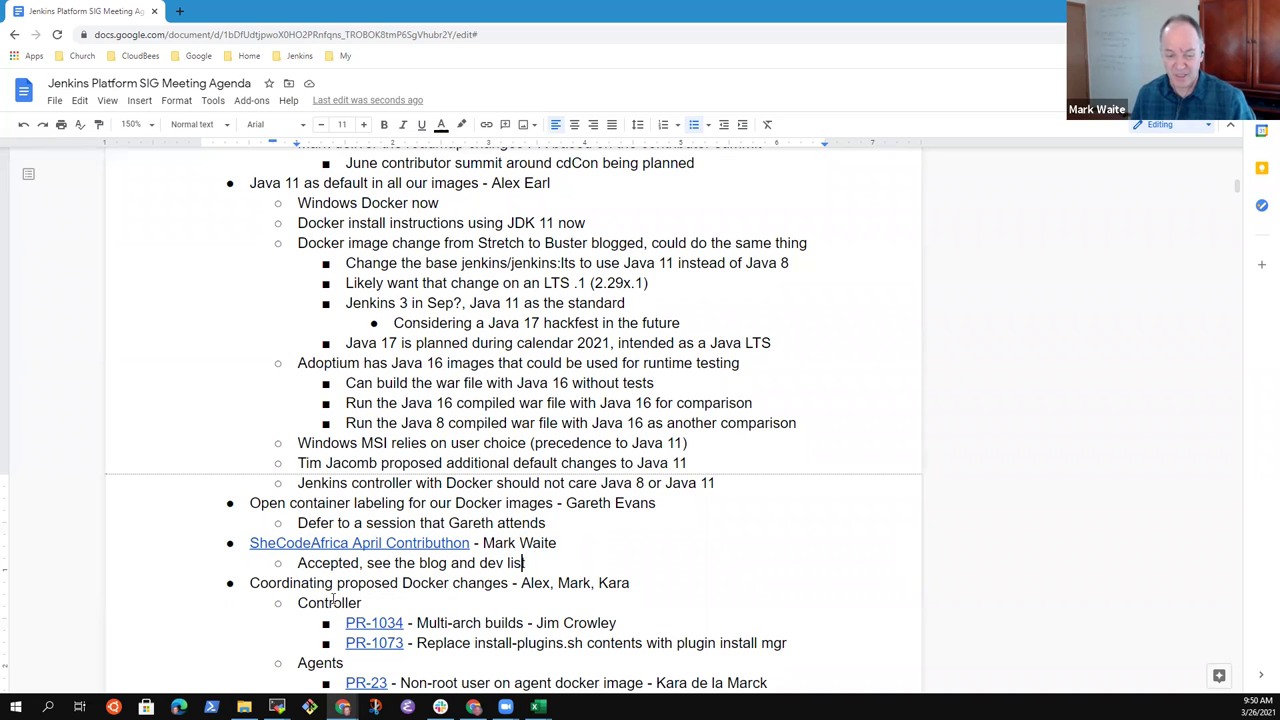
{"action": "key", "text": "Down"}
{"action": "key", "text": "Down"}
{"action": "key", "text": "Down"}
{"action": "key", "text": "Down"}
{"action": "key", "text": "Down"}
{"action": "key", "text": "Down"}
{"action": "key", "text": "Down"}
{"action": "key", "text": "Down"}
{"action": "key", "text": "Down"}
{"action": "key", "text": "Down"}
{"action": "key", "text": "Down"}
{"action": "key", "text": "Down"}
{"action": "key", "text": "Down"}
{"action": "key", "text": "Down"}
{"action": "key", "text": "Down"}
{"action": "key", "text": "Down"}
{"action": "key", "text": "Down"}
{"action": "key", "text": "Down"}
{"action": "key", "text": "Down"}
{"action": "key", "text": "Down"}
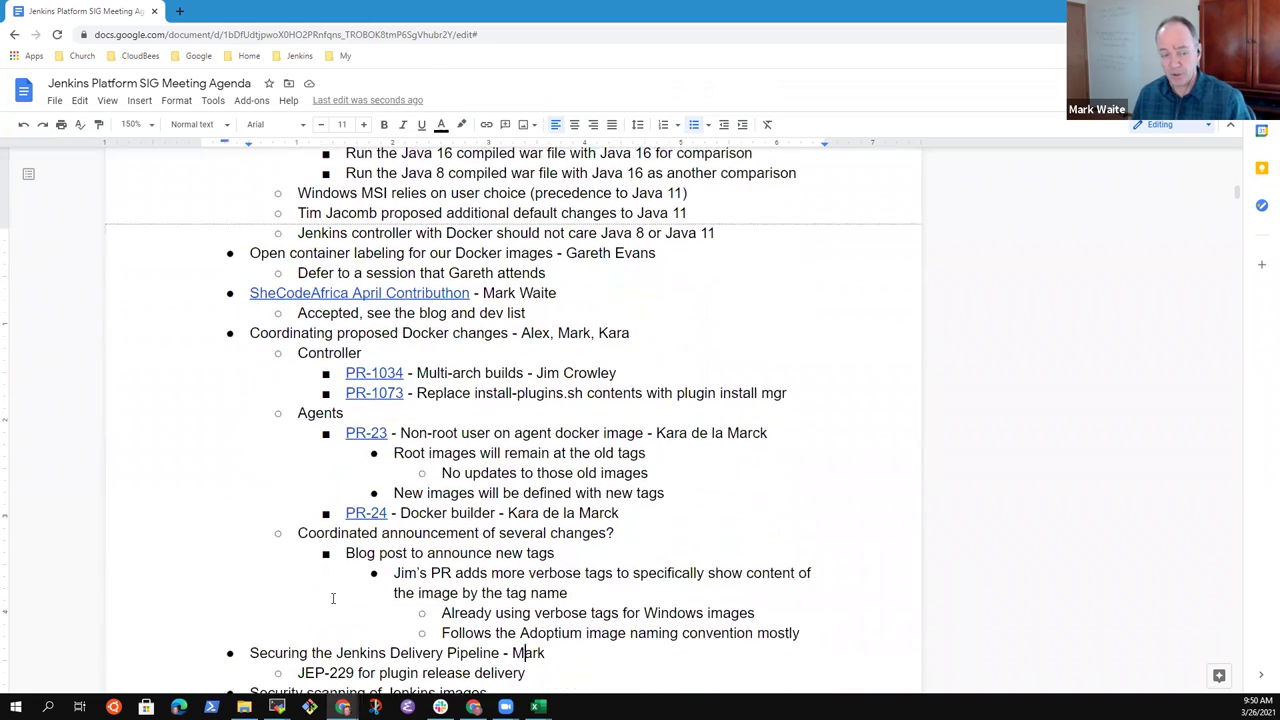
{"action": "key", "text": "Down"}
{"action": "key", "text": "Down"}
{"action": "key", "text": "Down"}
{"action": "key", "text": "Down"}
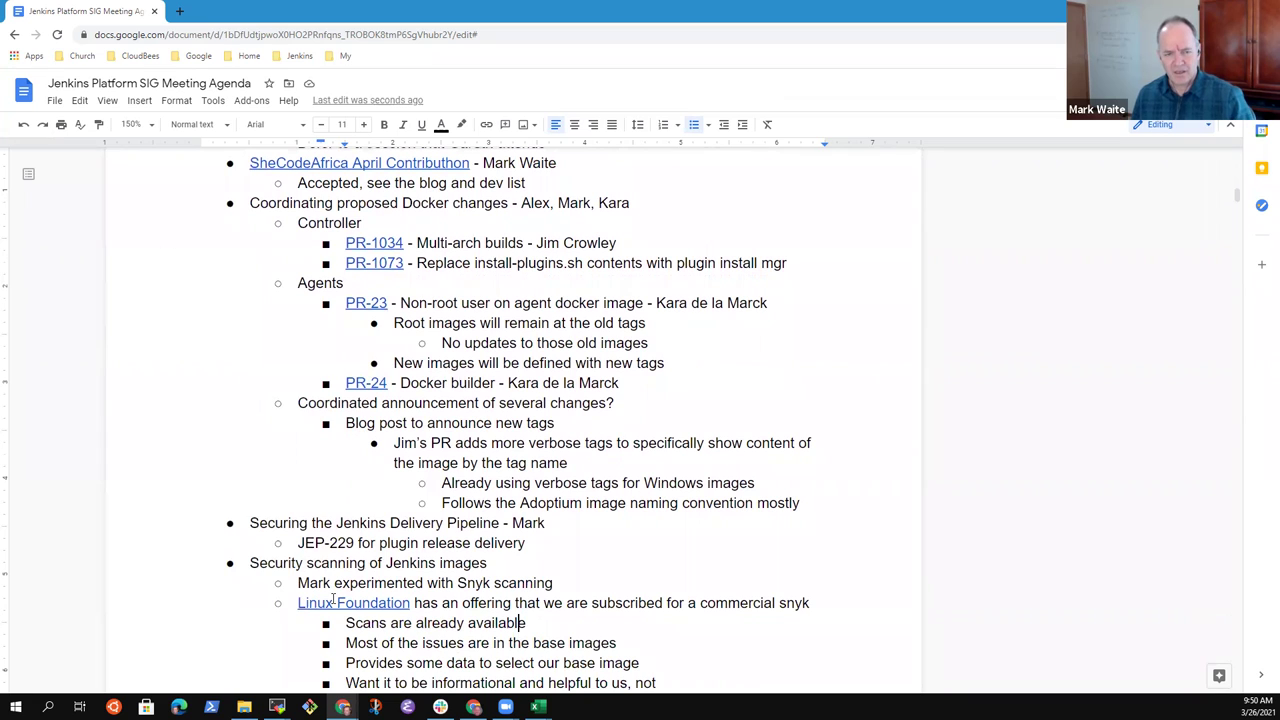
{"action": "key", "text": "Up"}
{"action": "key", "text": "Up"}
{"action": "key", "text": "Up"}
{"action": "key", "text": "Up"}
{"action": "key", "text": "Up"}
{"action": "key", "text": "Up"}
{"action": "key", "text": "Up"}
{"action": "key", "text": "Up"}
{"action": "key", "text": "Up"}
{"action": "key", "text": "Up"}
{"action": "key", "text": "Up"}
{"action": "key", "text": "Up"}
{"action": "key", "text": "Up"}
{"action": "key", "text": "Up"}
{"action": "key", "text": "Up"}
{"action": "key", "text": "Up"}
{"action": "key", "text": "Up"}
{"action": "key", "text": "Up"}
{"action": "key", "text": "Up"}
{"action": "key", "text": "Up"}
{"action": "key", "text": "Home"}
{"action": "key", "text": "shift+End"}
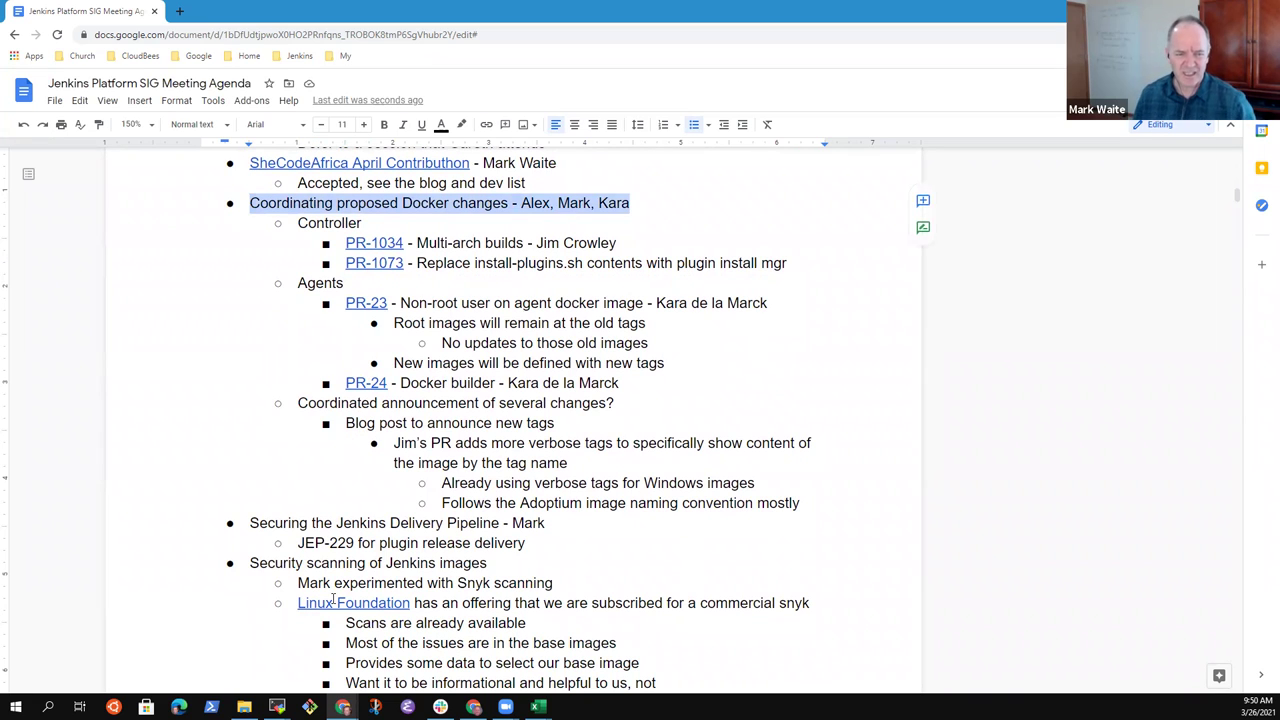
{"action": "key", "text": "Down"}
{"action": "key", "text": "Down"}
{"action": "key", "text": "Down"}
{"action": "key", "text": "Home"}
{"action": "key", "text": "ctrl+Right"}
{"action": "key", "text": "ctrl+Right"}
{"action": "key", "text": "ctrl+Right"}
{"action": "key", "text": "ctrl+Right"}
{"action": "key", "text": "shift+End"}
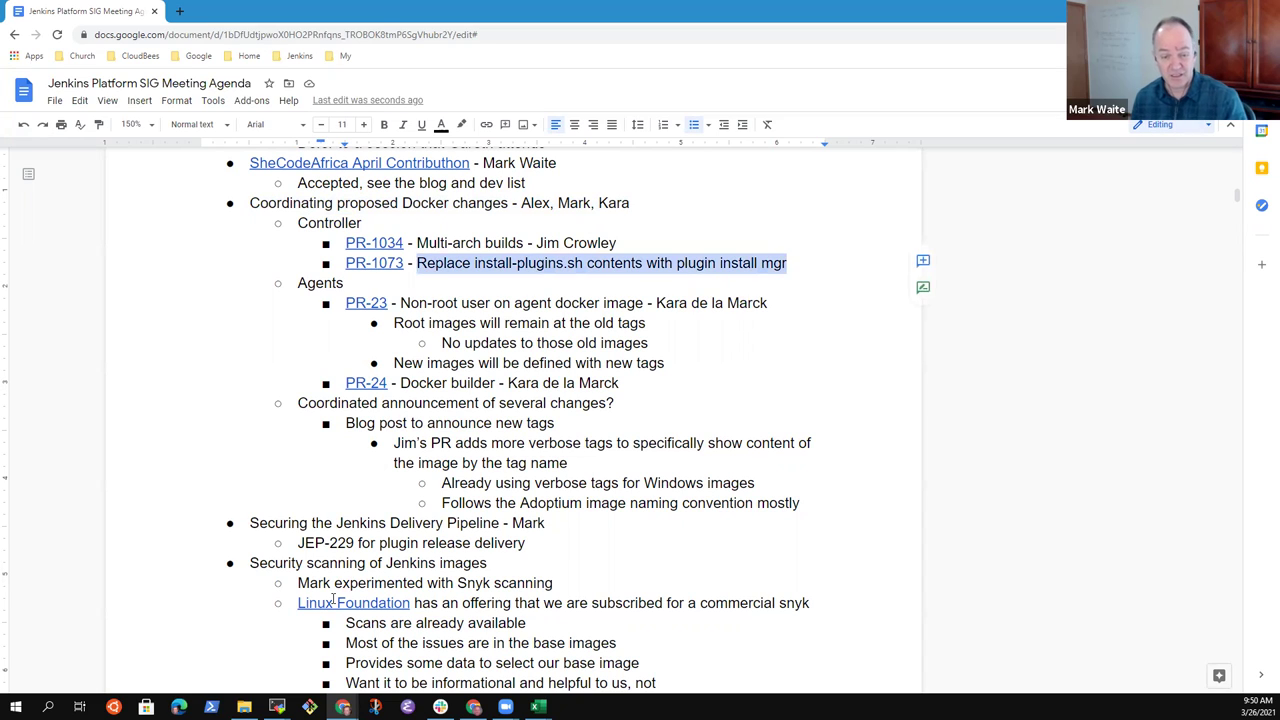
{"action": "key", "text": "Down"}
{"action": "key", "text": "Down"}
{"action": "key", "text": "Down"}
{"action": "key", "text": "Up"}
{"action": "key", "text": "Up"}
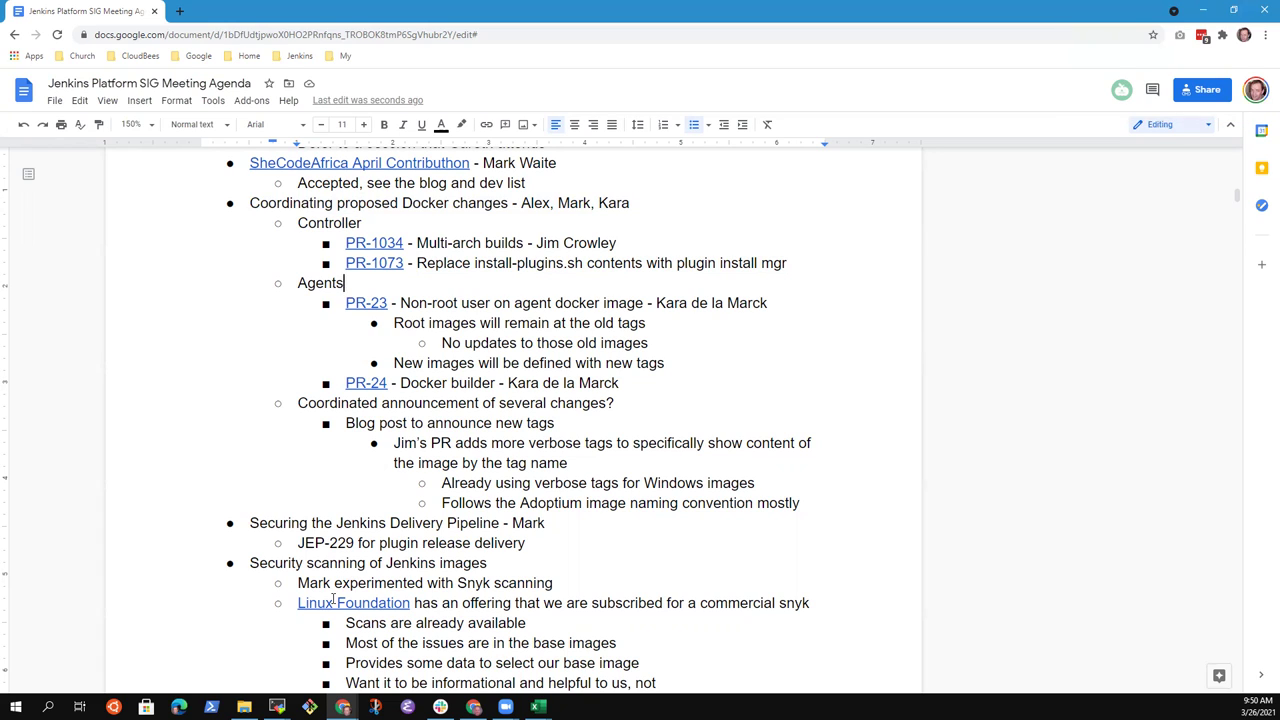
{"action": "key", "text": "Up"}
{"action": "key", "text": "Down"}
{"action": "key", "text": "Down"}
{"action": "key", "text": "Down"}
{"action": "key", "text": "Down"}
{"action": "key", "text": "Down"}
{"action": "key", "text": "Down"}
{"action": "key", "text": "Down"}
{"action": "key", "text": "Down"}
{"action": "key", "text": "Down"}
{"action": "key", "text": "Down"}
{"action": "key", "text": "Down"}
{"action": "key", "text": "Down"}
{"action": "key", "text": "Down"}
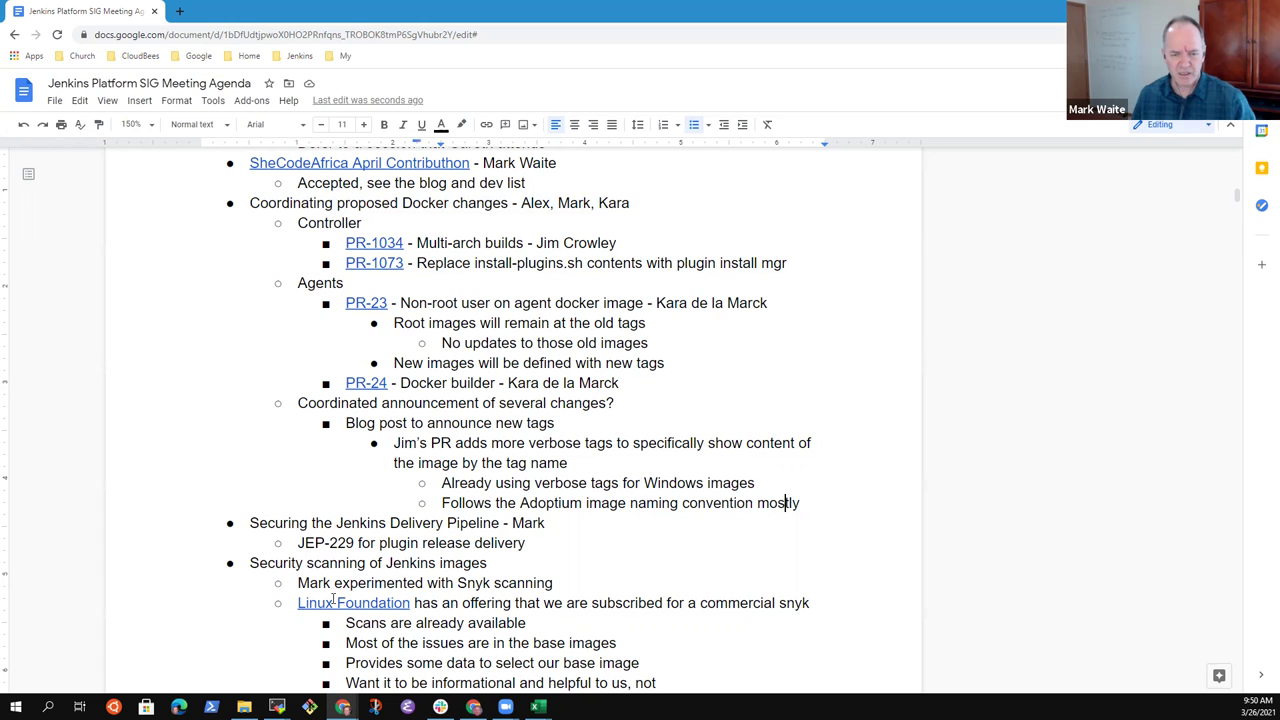
{"action": "key", "text": "shift+End"}
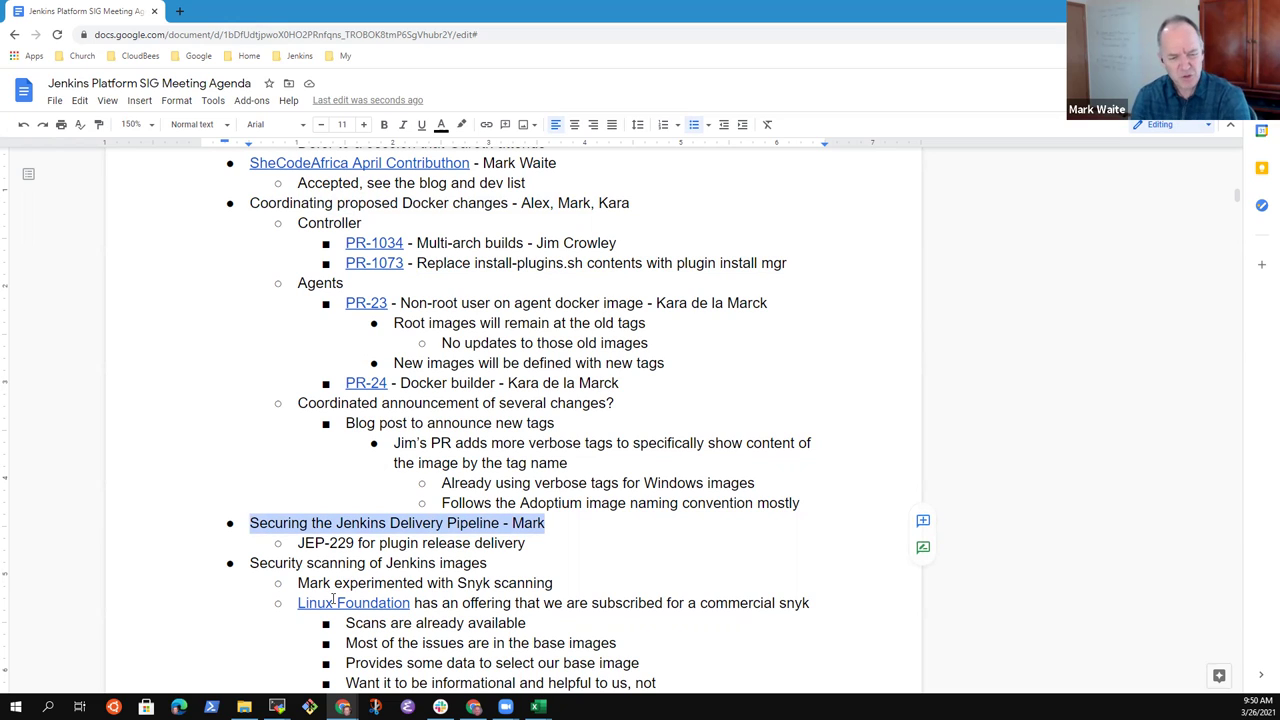
{"action": "key", "text": "Down"}
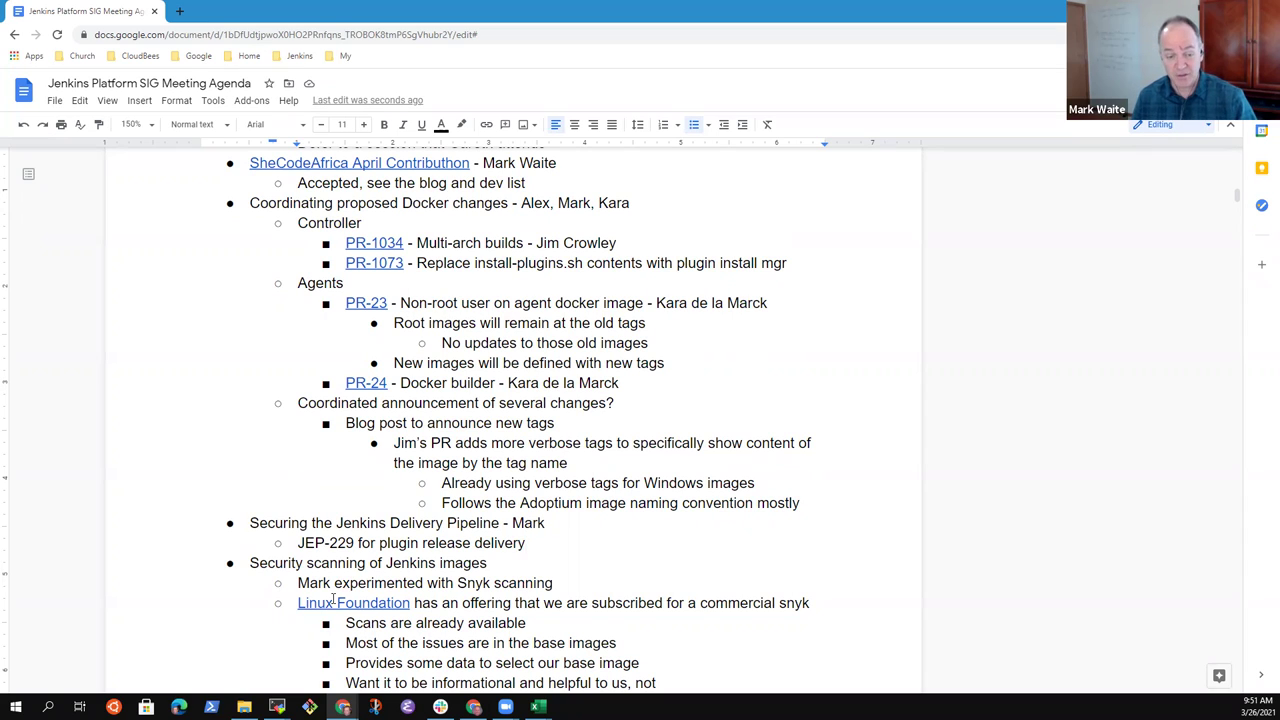
- Under JEP-229, add notes 'Platform labeler plugin implemented' and 'Token macro implemented (not yet had first release)'
{"action": "key", "text": "BackSpace"}
{"action": "type", "text": "y"}
{"action": "key", "text": "Return"}
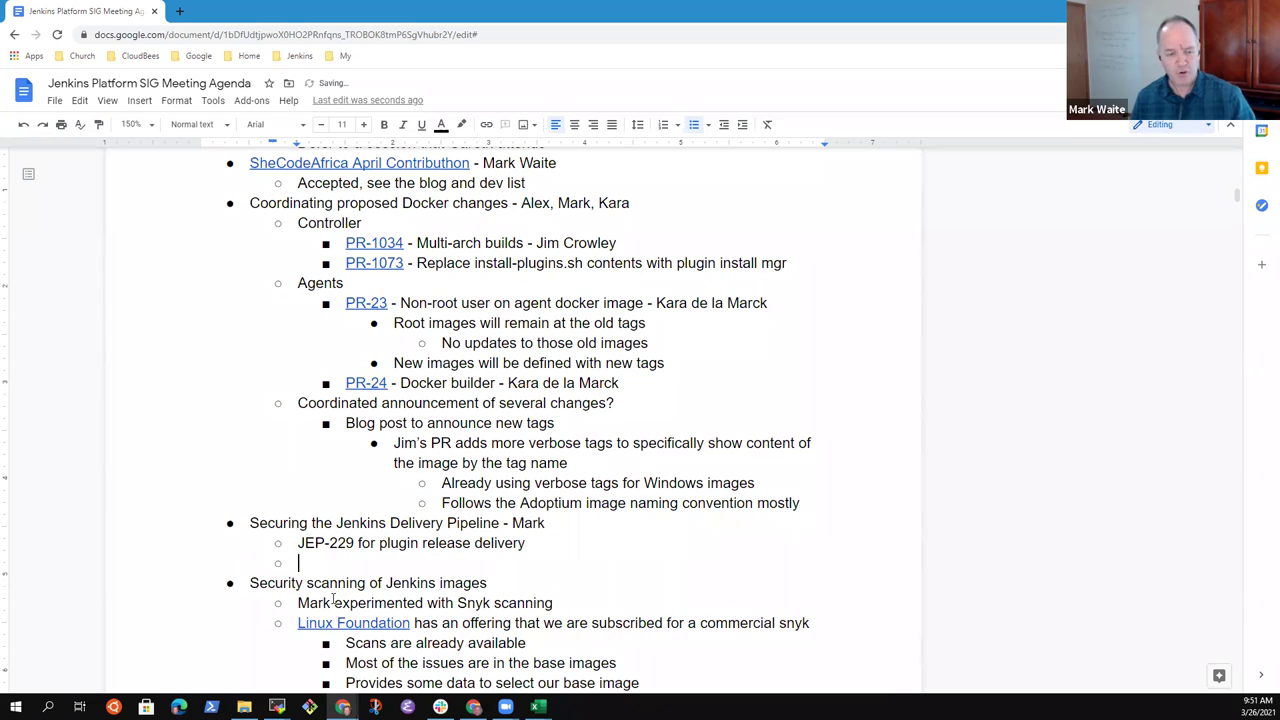
{"action": "type", "text": "Plat"}
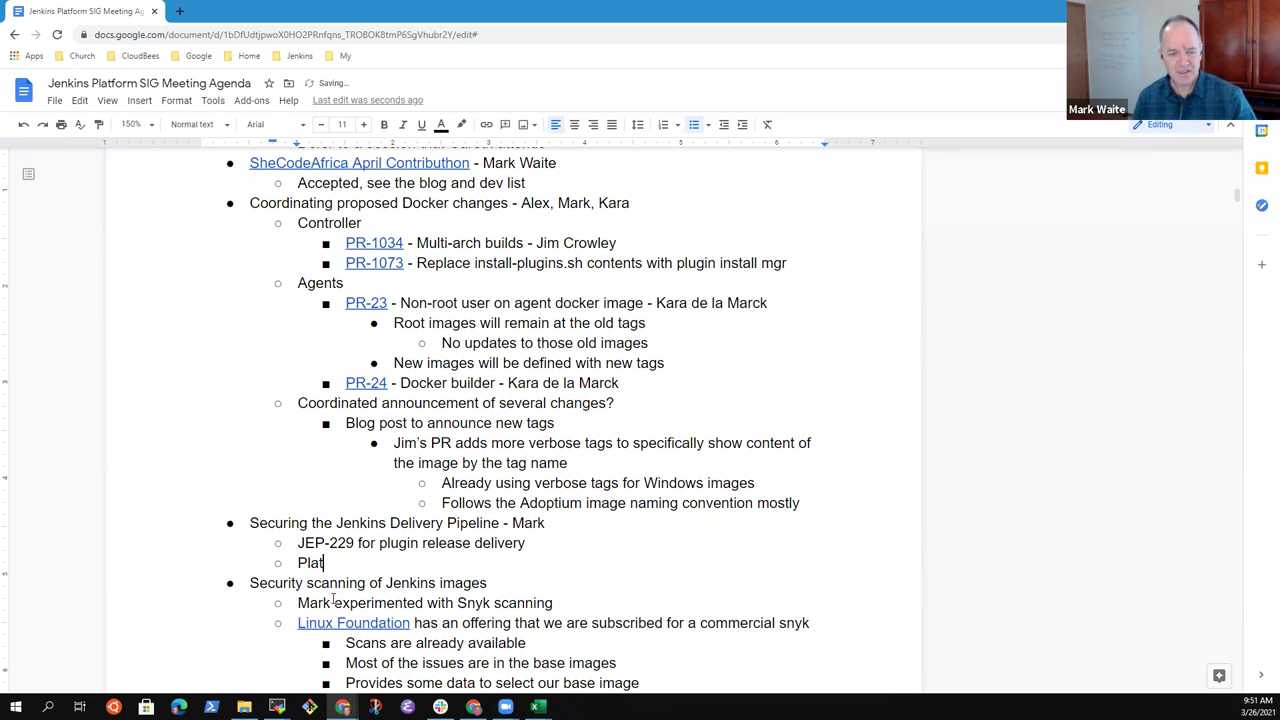
{"action": "type", "text": "form label"}
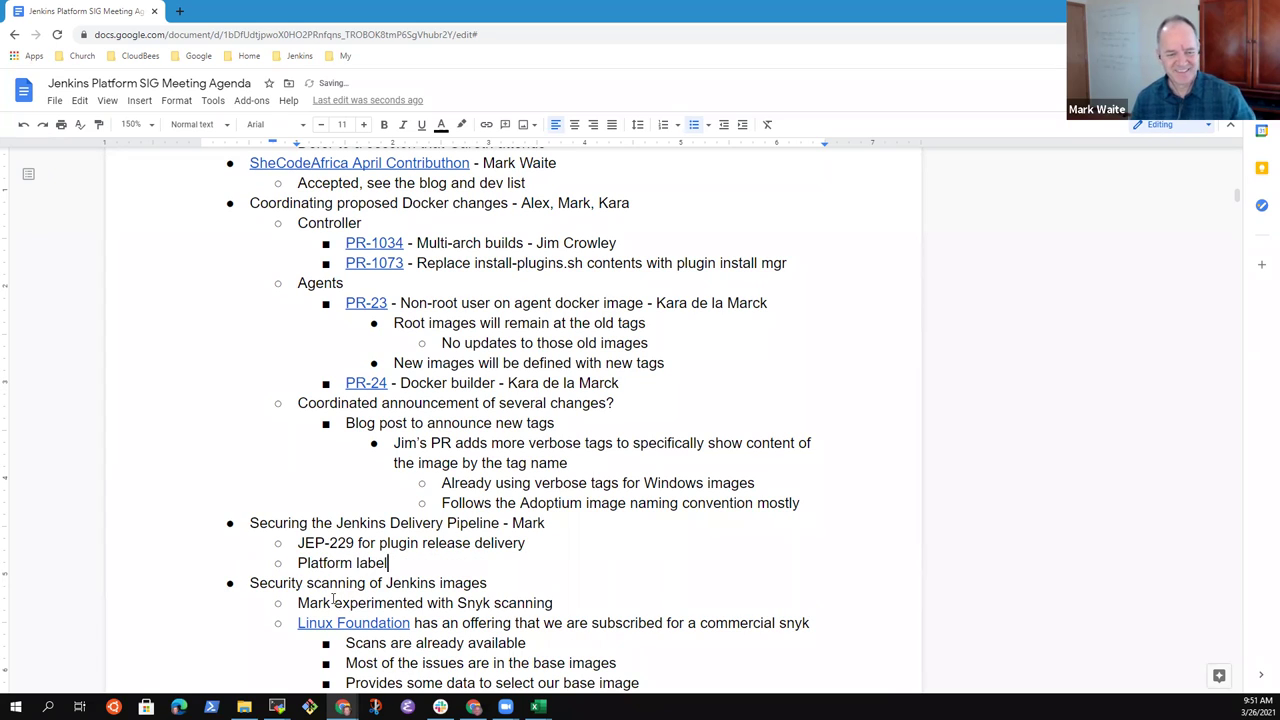
{"action": "type", "text": "er plugin i"}
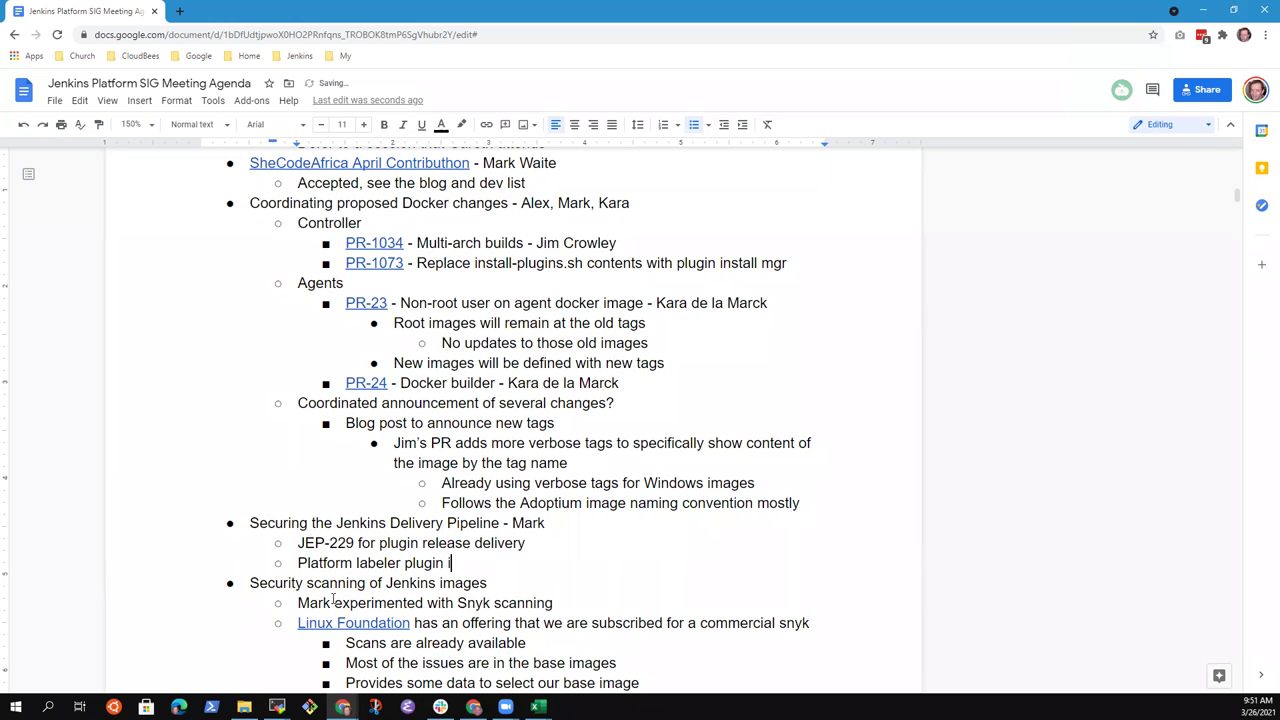
{"action": "type", "text": "mplemented"}
{"action": "key", "text": "Return"}
{"action": "type", "text": "Token macro "}
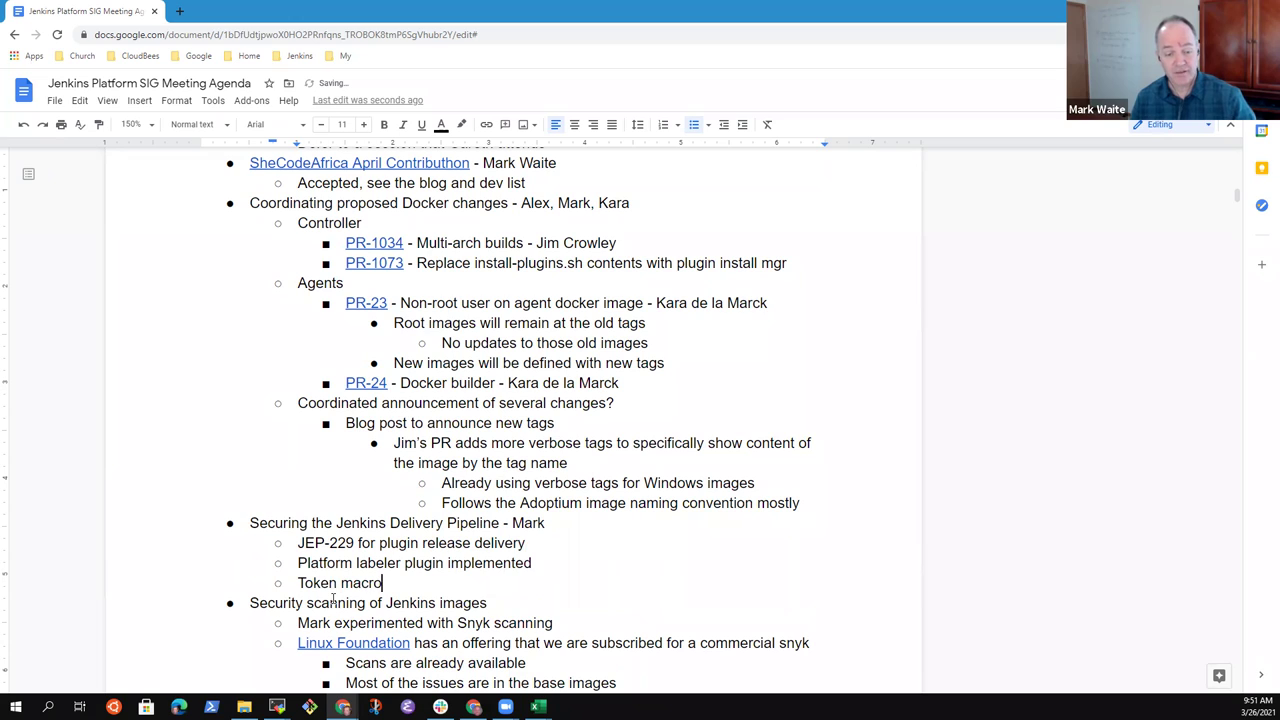
{"action": "type", "text": "implemented"}
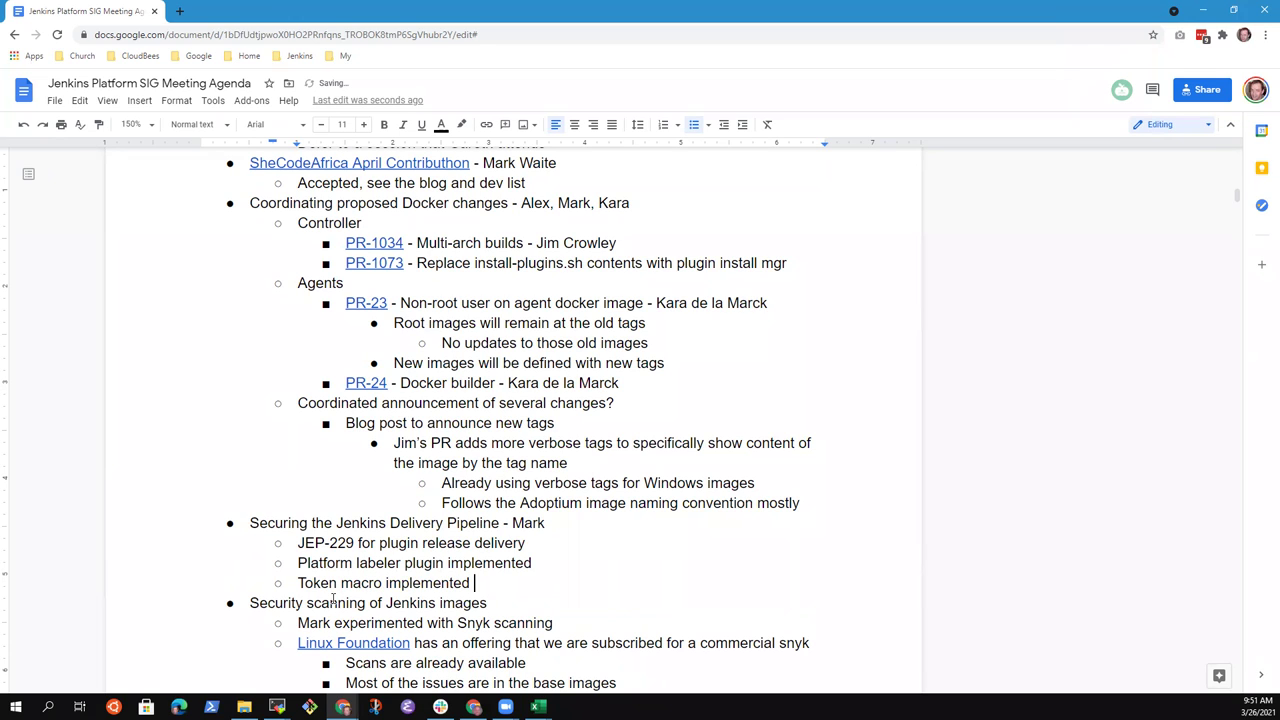
{"action": "type", "text": " (not yet had first release"}
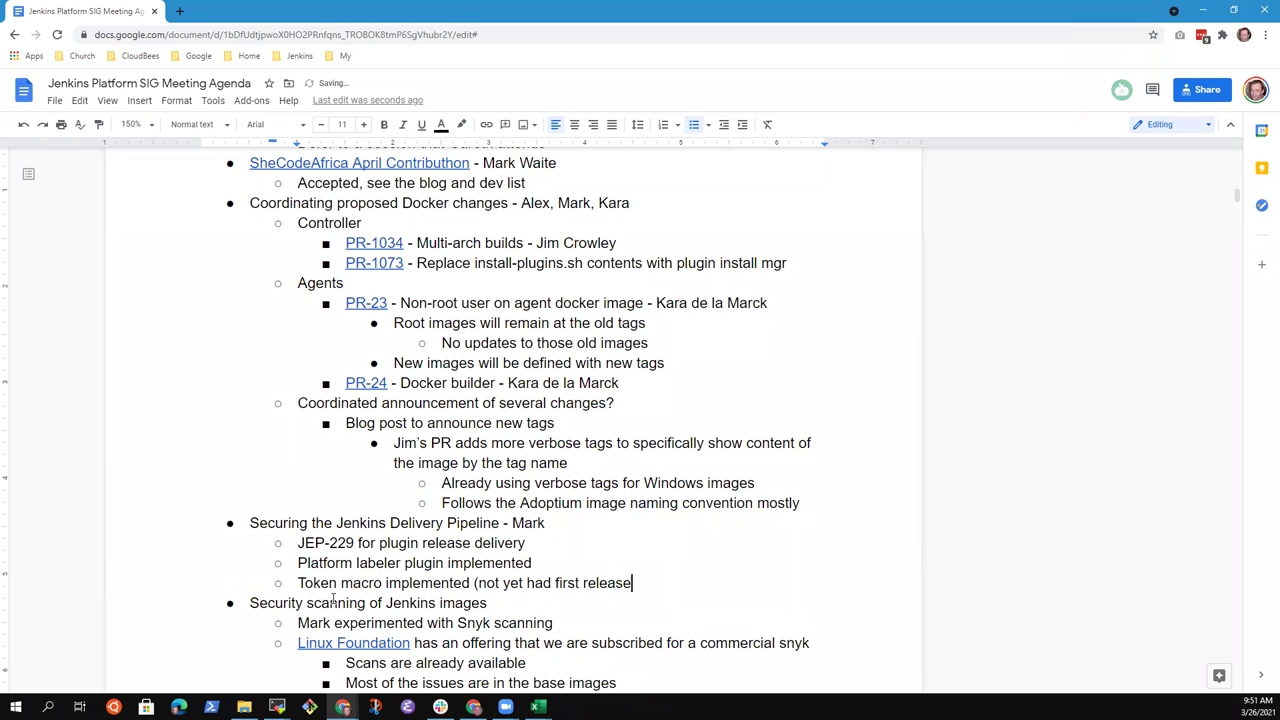
{"action": "type", "text": ")"}
- Append '(released several)' to the Platform labeler plugin note
{"action": "key", "text": "Up"}
{"action": "type", "text": "(released)"}
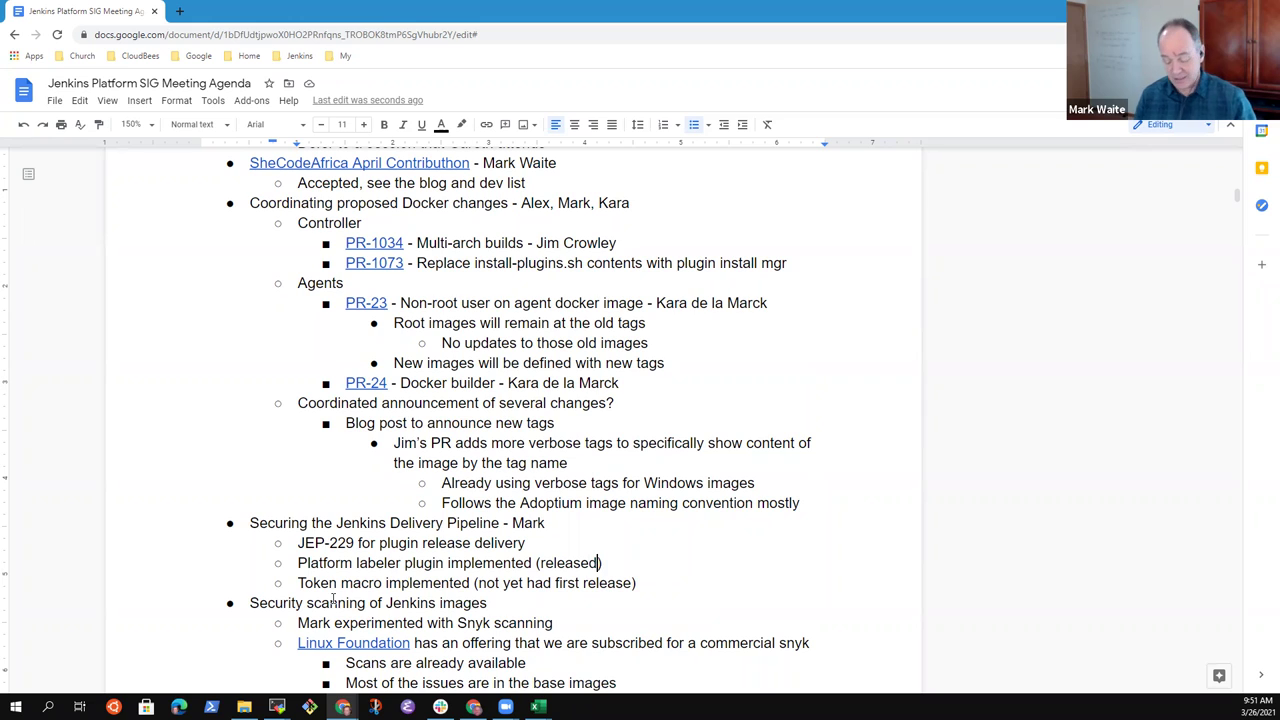
{"action": "type", "text": "several"}
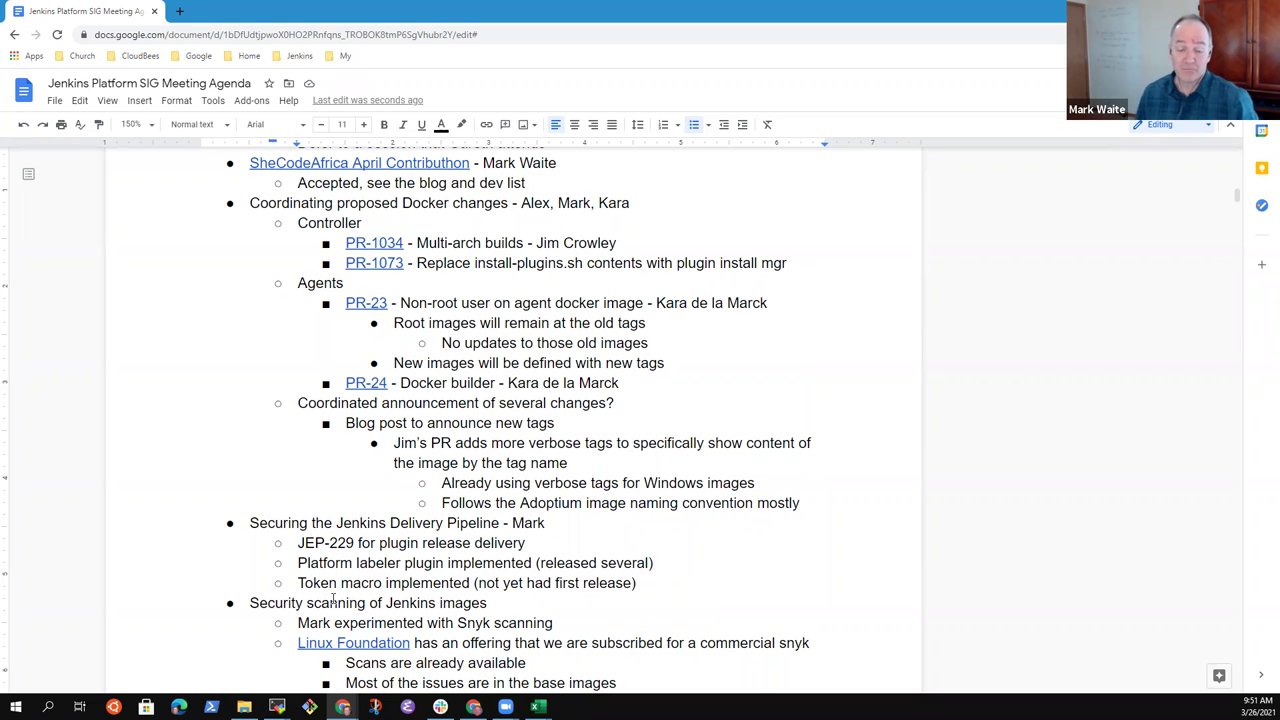
- Add a note naming a contributor checking if semantic versioning can be preserved with JEP-229
{"action": "key", "text": "Down"}
{"action": "key", "text": "Return"}
{"action": "type", "text": "FGa"}
{"action": "key", "text": "BackSpace"}
{"action": "key", "text": "BackSpace"}
{"action": "key", "text": "BackSpace"}
{"action": "type", "text": "Gareth Evan"}
{"action": "key", "text": "BackSpace"}
{"action": "type", "text": "s checking "}
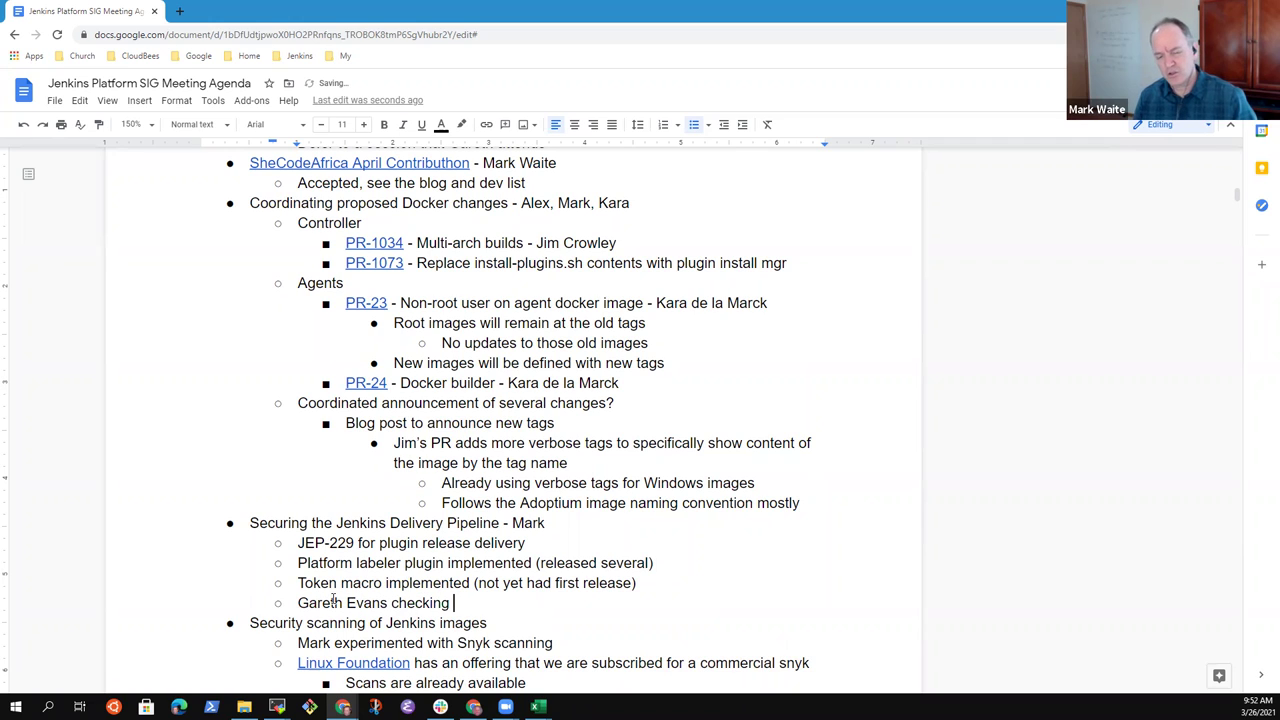
{"action": "type", "text": "if we can "}
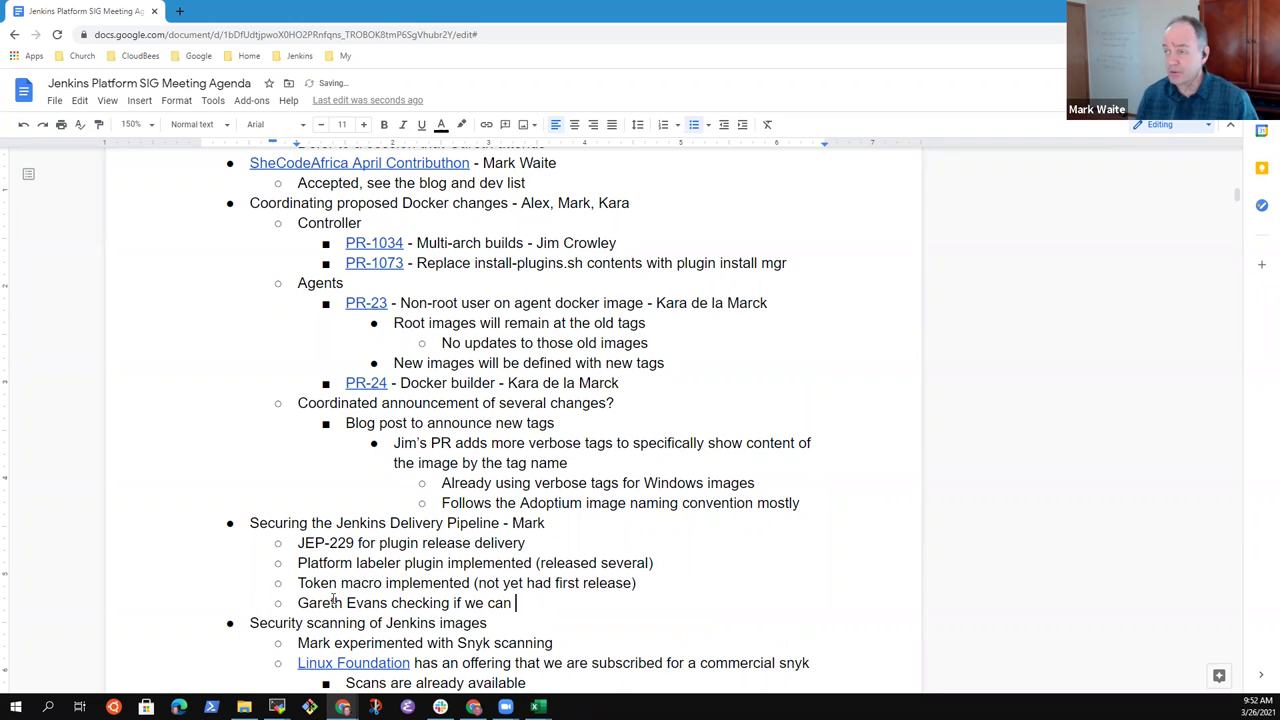
{"action": "type", "text": "preser"}
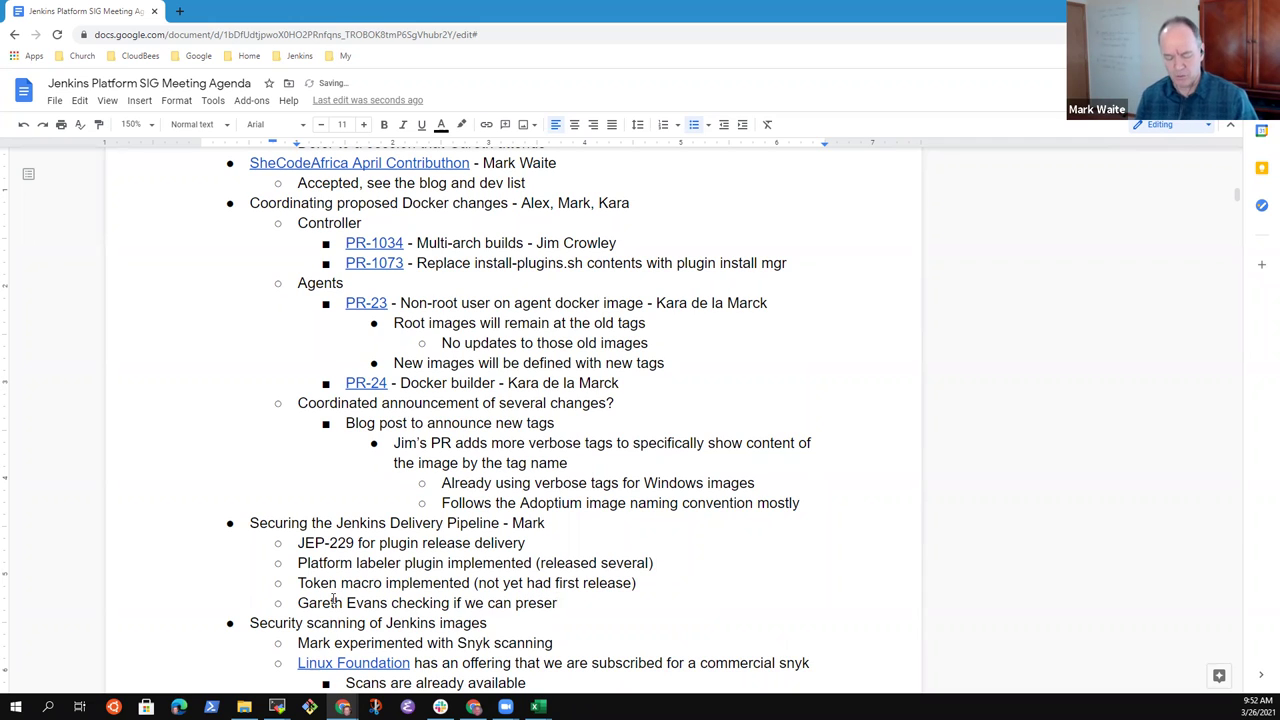
{"action": "type", "text": "ve semantic"}
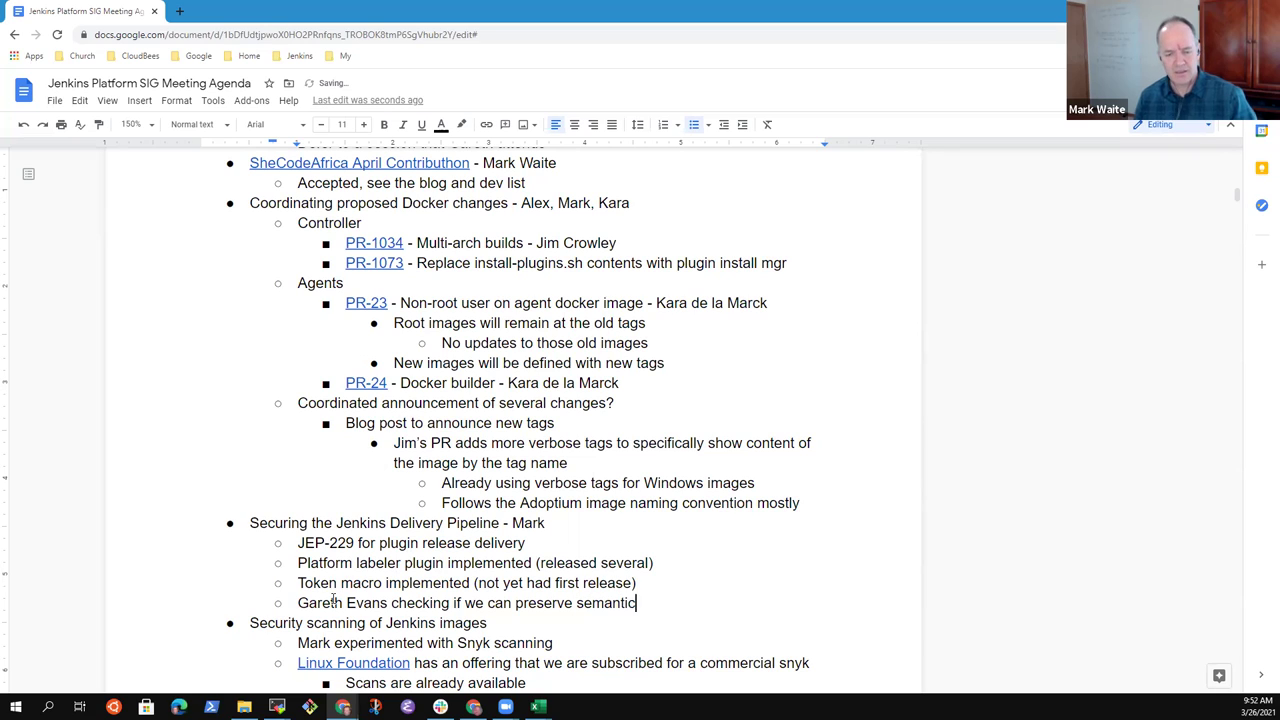
{"action": "type", "text": " versioning and"}
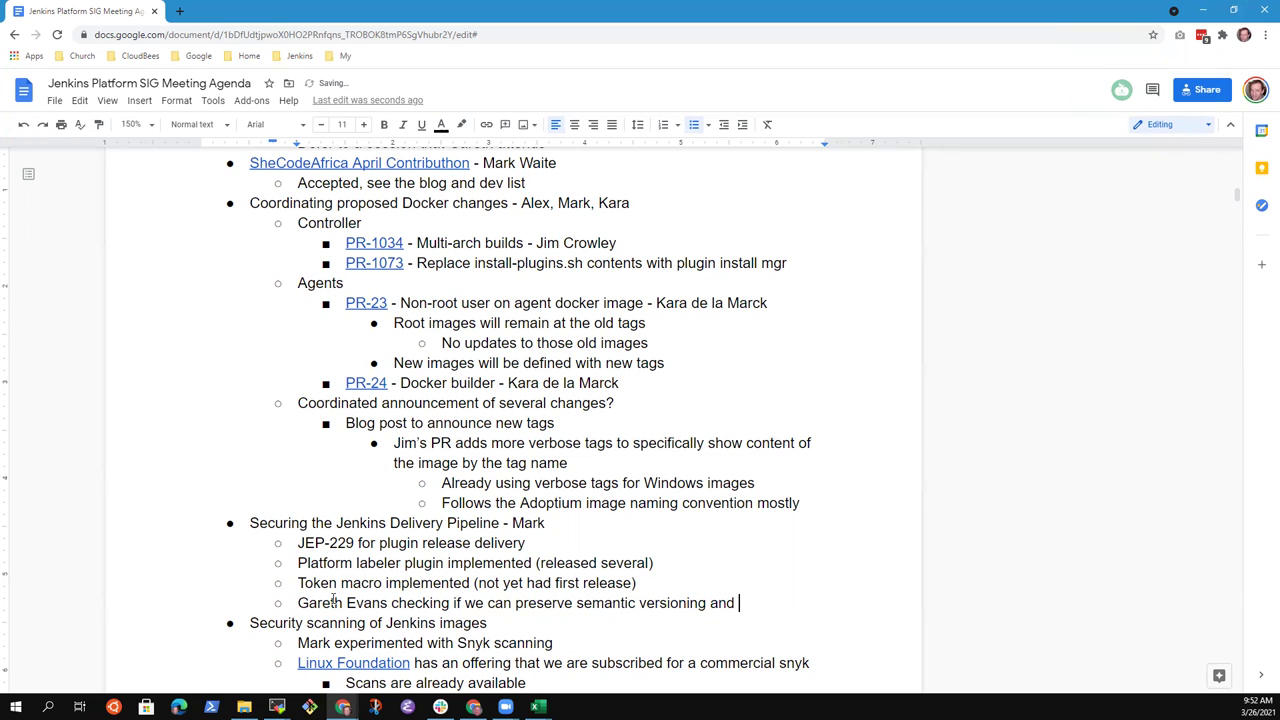
{"action": "key", "text": "BackSpace"}
{"action": "key", "text": "BackSpace"}
{"action": "key", "text": "BackSpace"}
{"action": "key", "text": "BackSpace"}
{"action": "type", "text": "with JEP-229"}
- Nest the sub-point 'Automatic version maintenance' under the semantic versioning note
{"action": "key", "text": "Return"}
{"action": "key", "text": "Tab"}
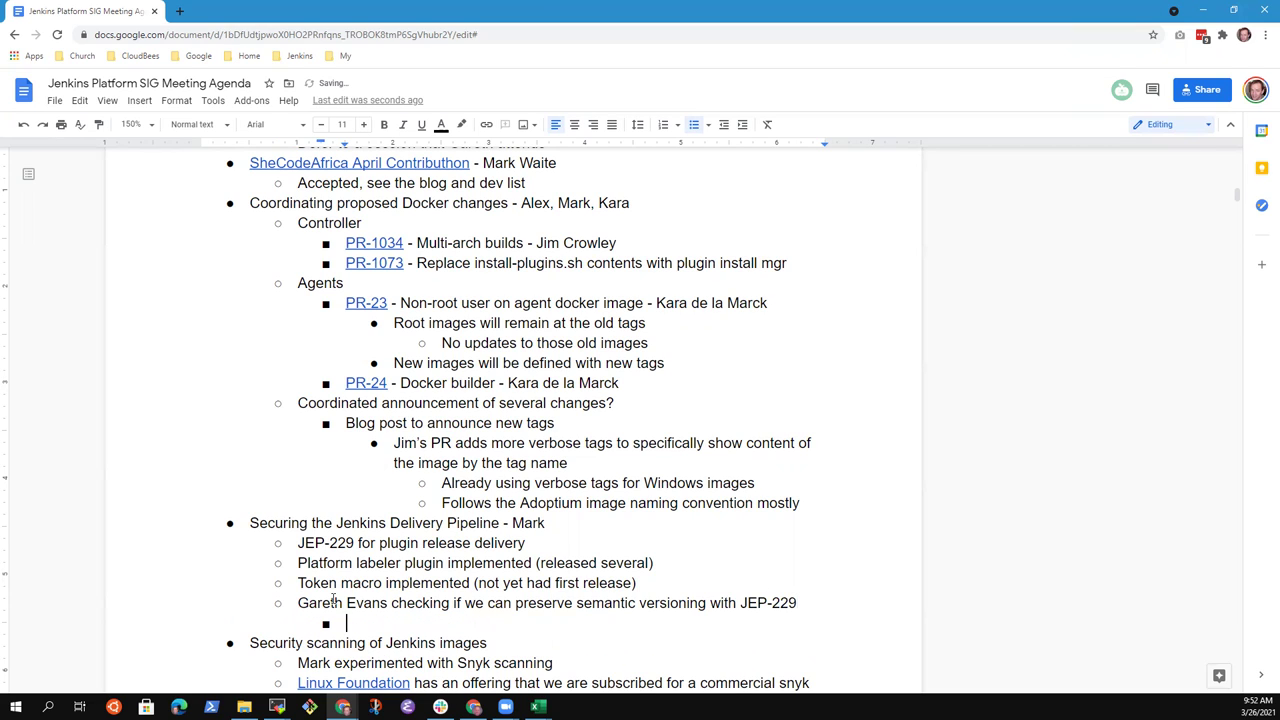
{"action": "type", "text": "Automated"}
{"action": "key", "text": "BackSpace"}
{"action": "key", "text": "BackSpace"}
{"action": "type", "text": "ic"}
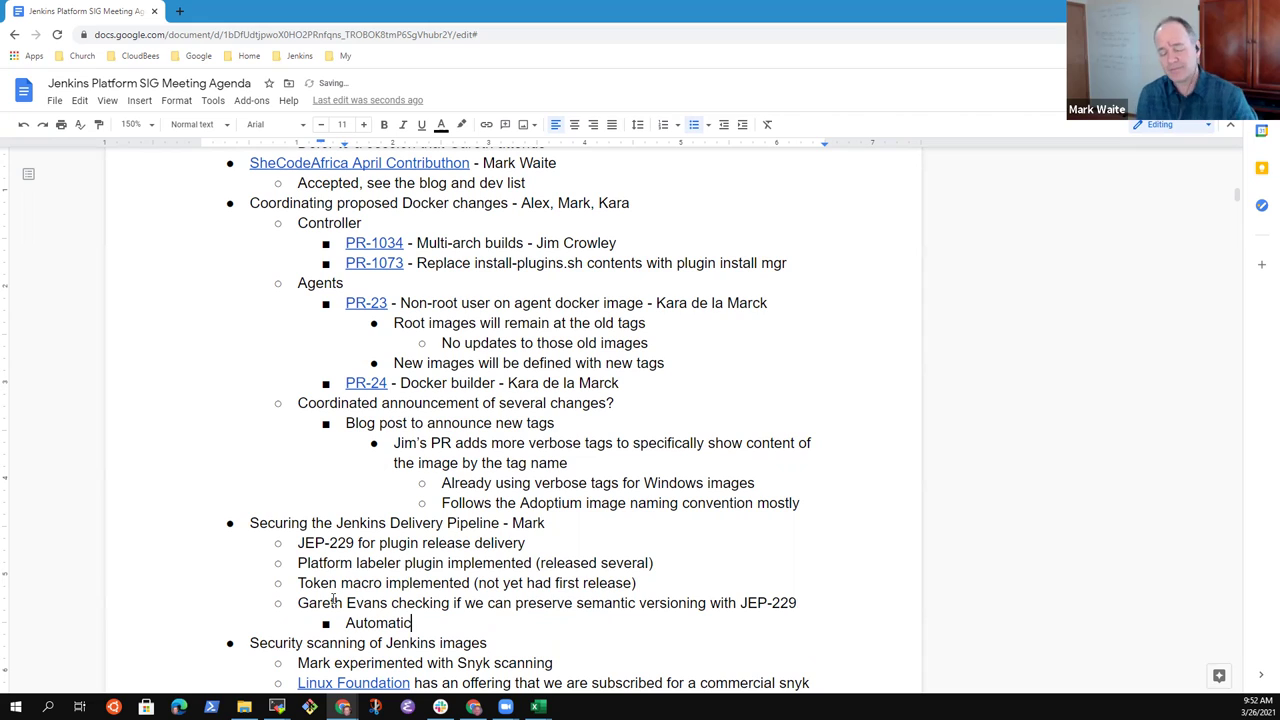
{"action": "type", "text": " version "}
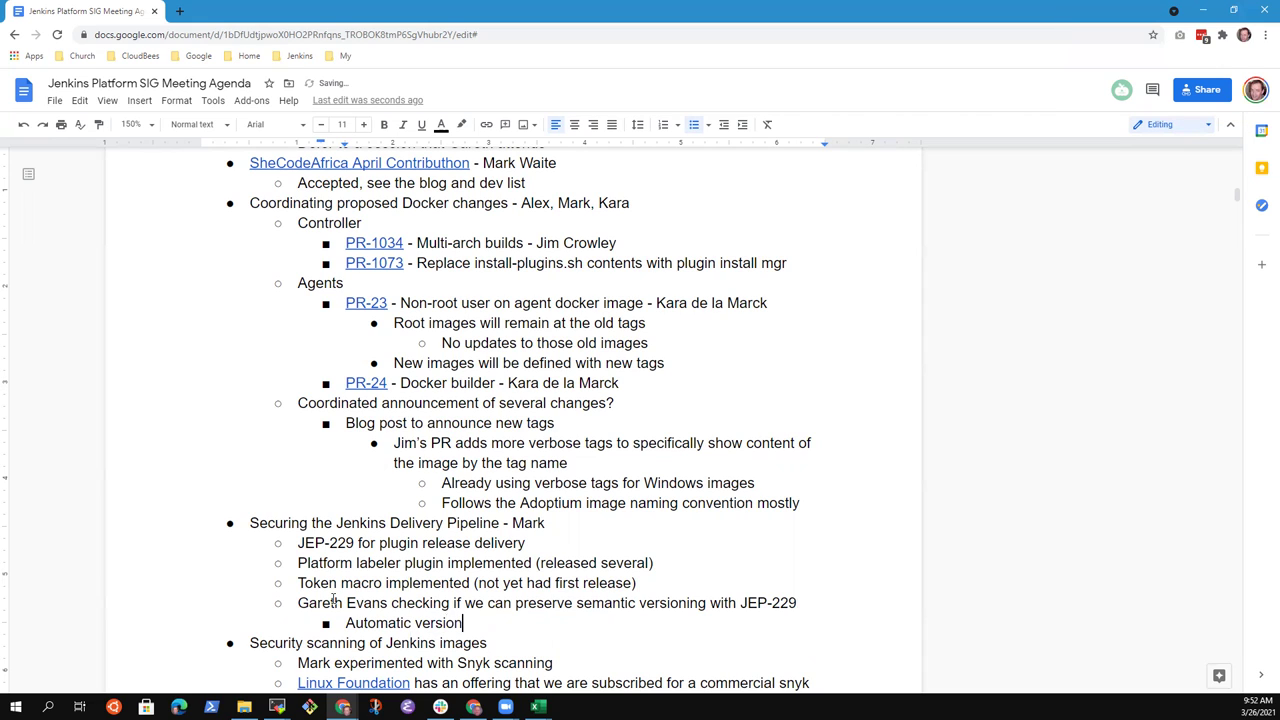
{"action": "type", "text": "mainta"}
{"action": "type", "text": "nence"}
{"action": "key", "text": "BackSpace"}
{"action": "key", "text": "BackSpace"}
{"action": "key", "text": "BackSpace"}
{"action": "key", "text": "BackSpace"}
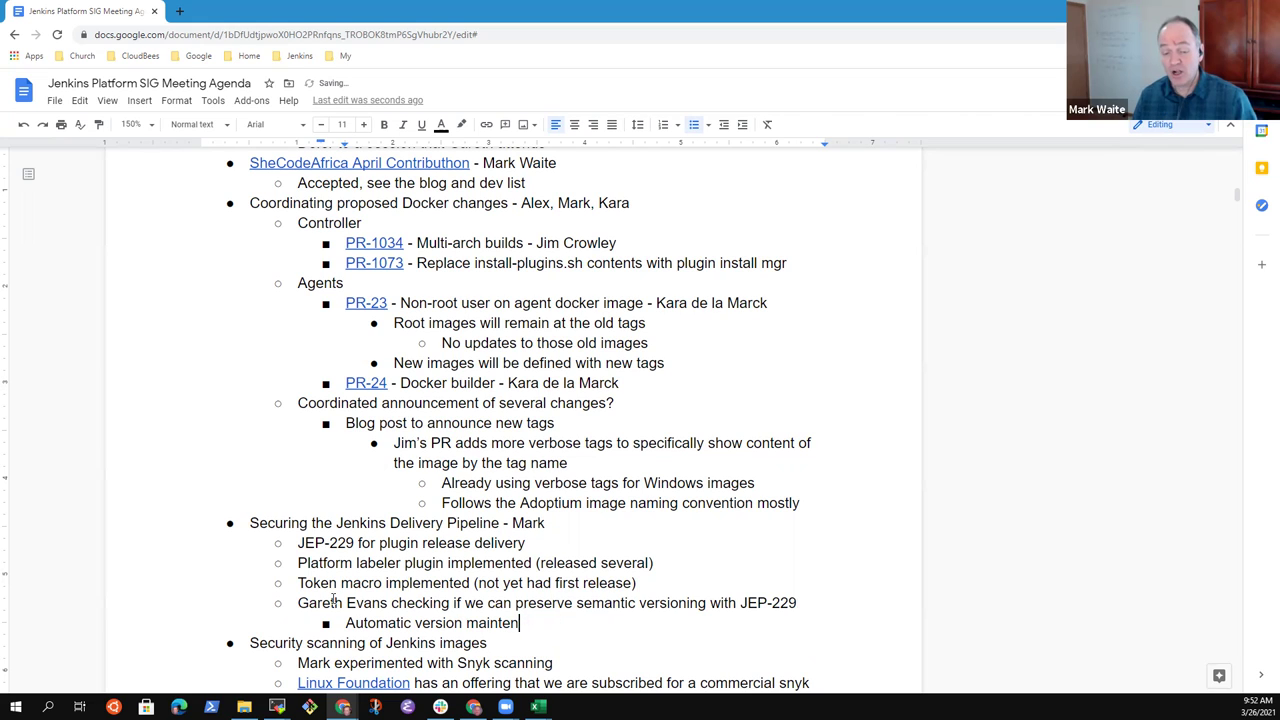
{"action": "type", "text": "ance"}
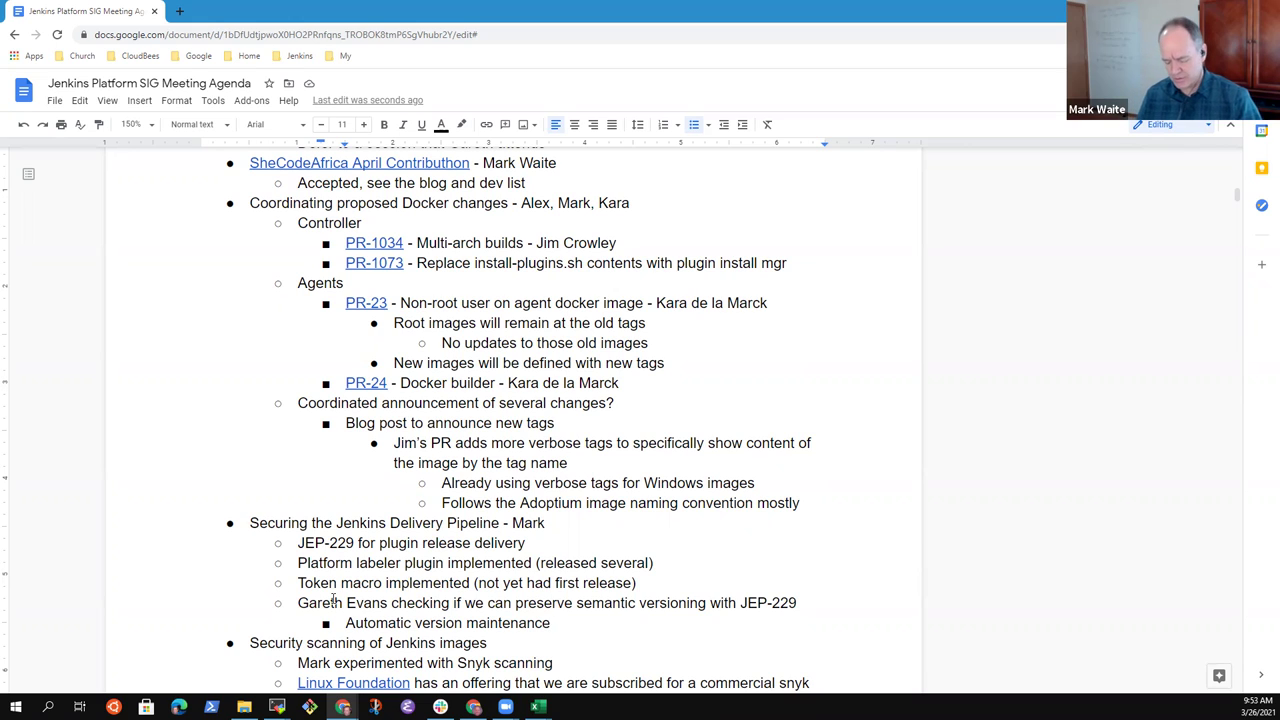
- Append '(GSoC project idea)' to the Automatic version maintenance sub-point
{"action": "type", "text": "alt"}
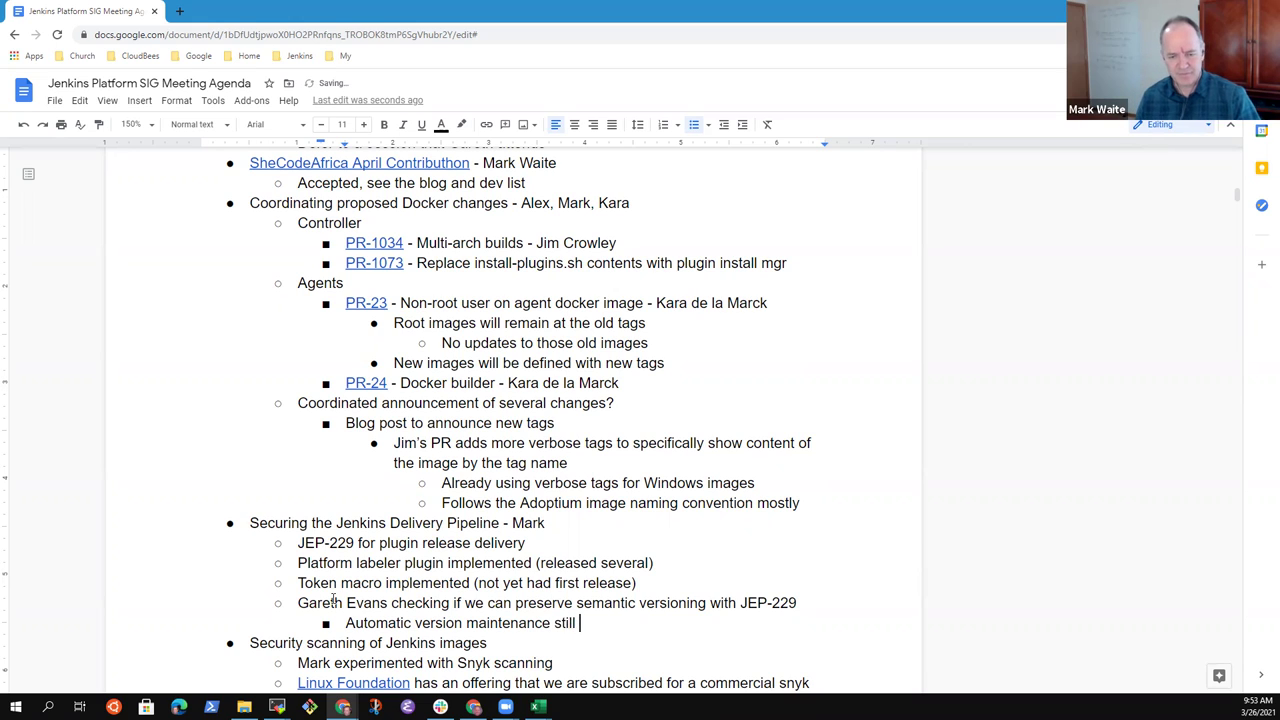
{"action": "key", "text": "BackSpace"}
{"action": "key", "text": "BackSpace"}
{"action": "key", "text": "BackSpace"}
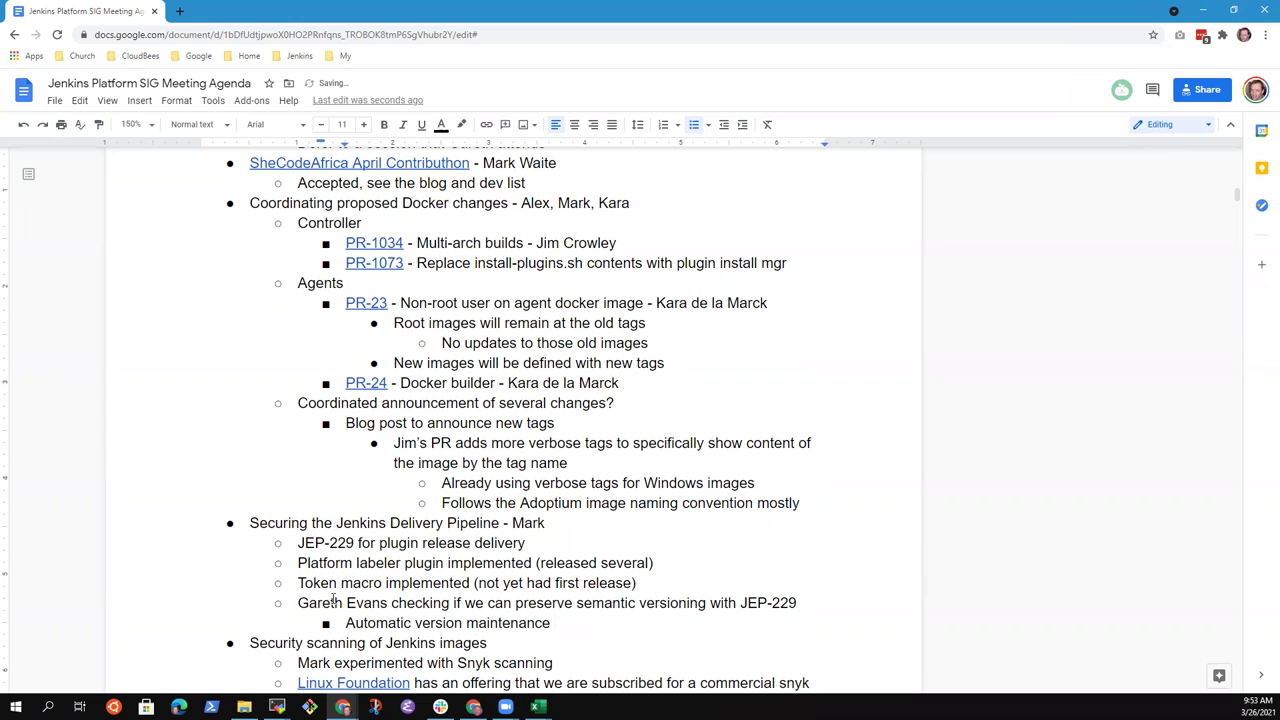
{"action": "key", "text": "BackSpace"}
{"action": "type", "text": "(GS"}
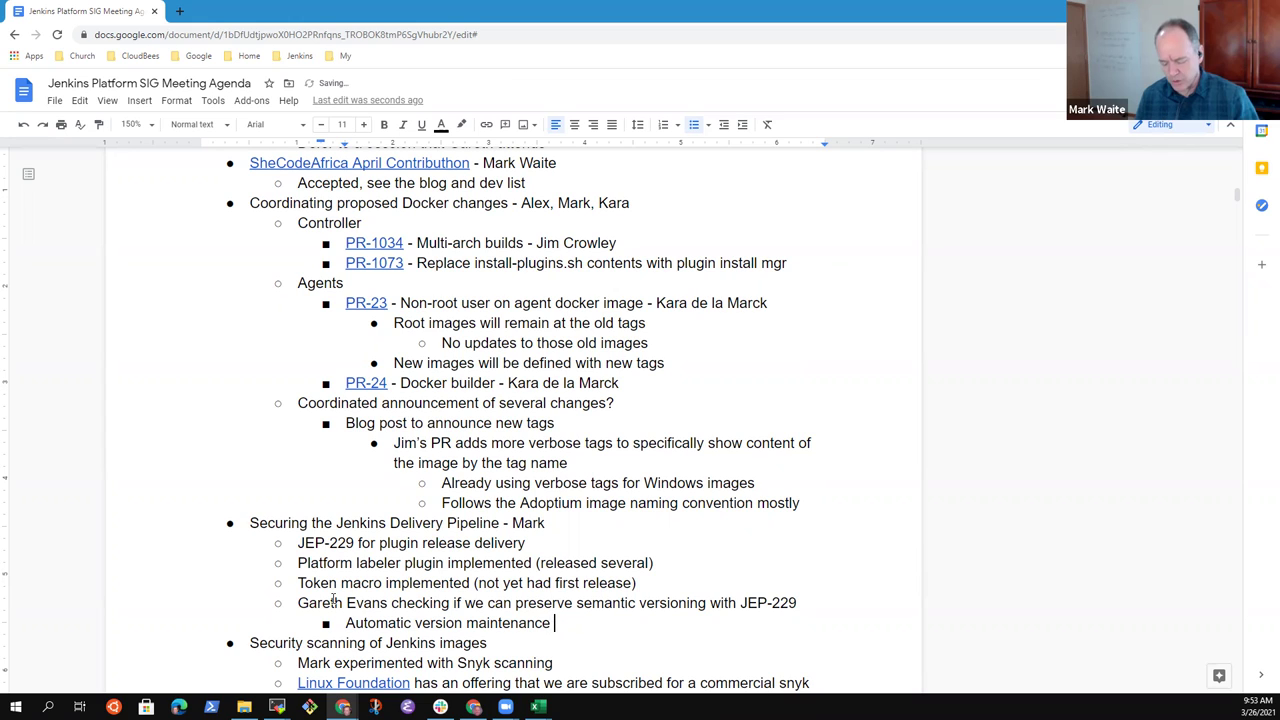
{"action": "type", "text": "oC project idea)"}
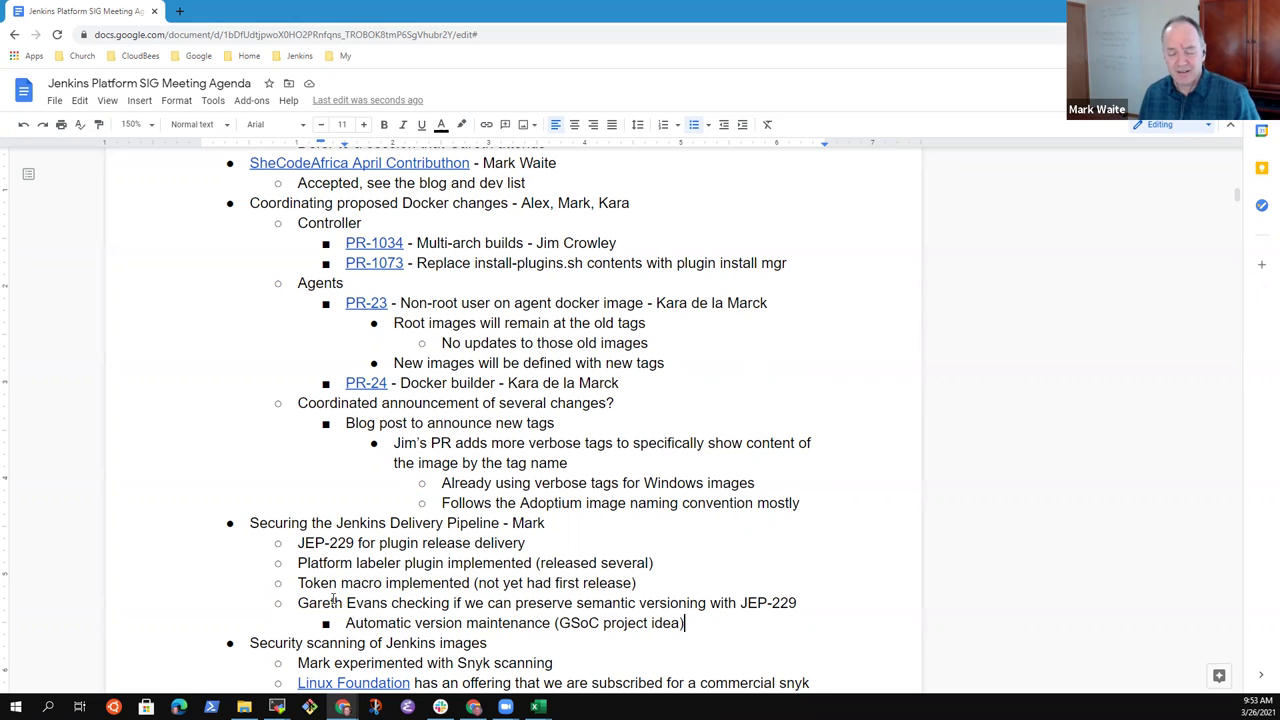
- Highlight 'JEP-229' and the version maintenance line, then review down to the Adoptium naming note
{"action": "key", "text": "Up"}
{"action": "key", "text": "Up"}
{"action": "key", "text": "Home"}
{"action": "key", "text": "ctrl+shift+Right"}
{"action": "key", "text": "ctrl+shift+Right"}
{"action": "key", "text": "ctrl+shift+Right"}
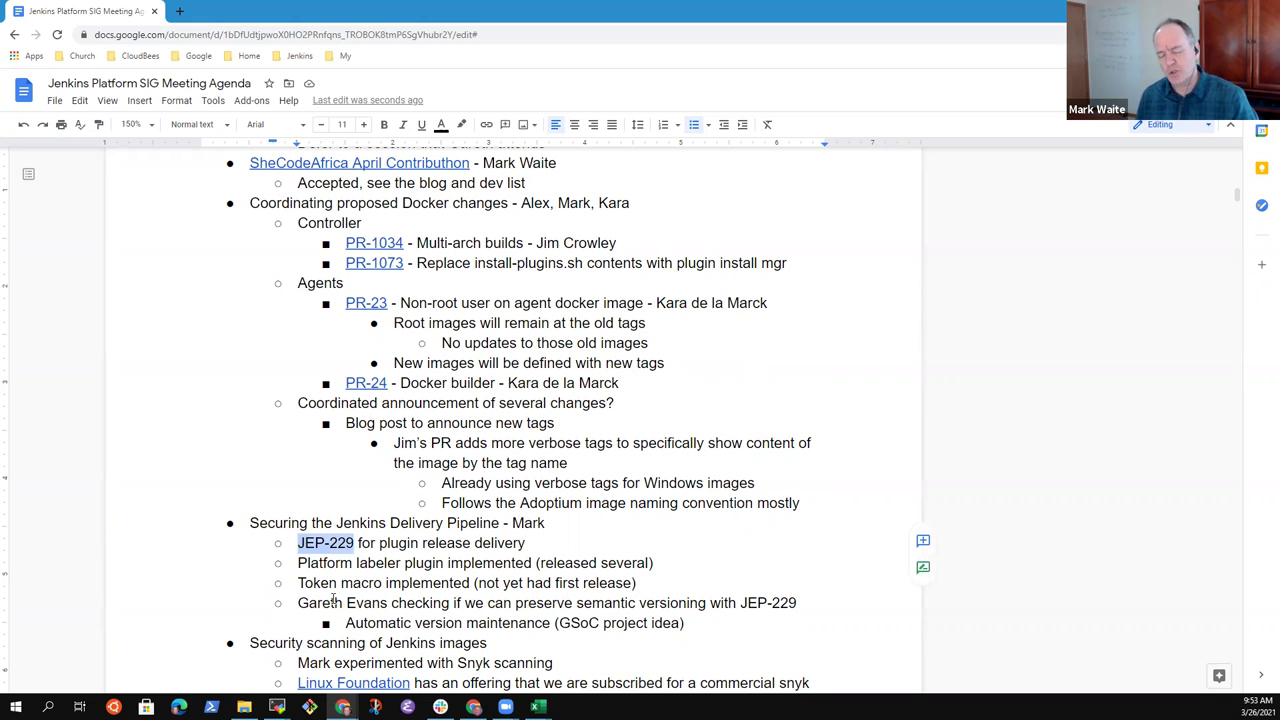
{"action": "key", "text": "Down"}
{"action": "key", "text": "Down"}
{"action": "key", "text": "Down"}
{"action": "key", "text": "Down"}
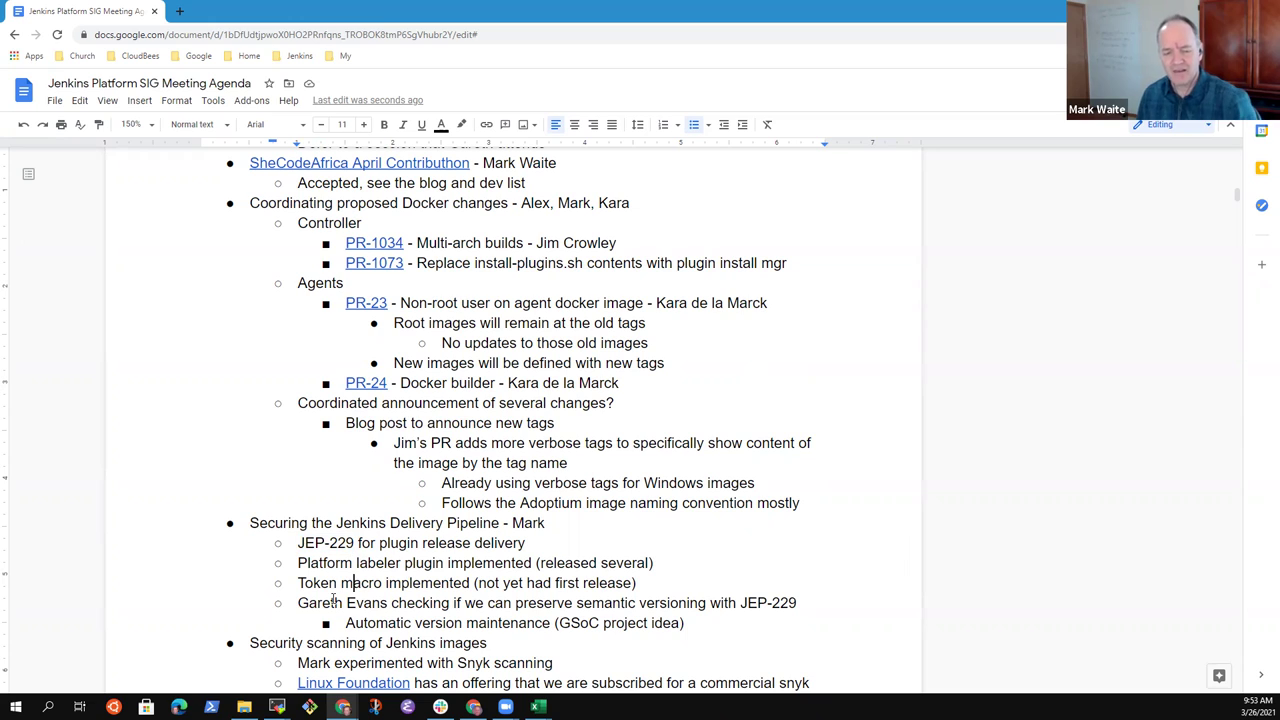
{"action": "key", "text": "shift+End"}
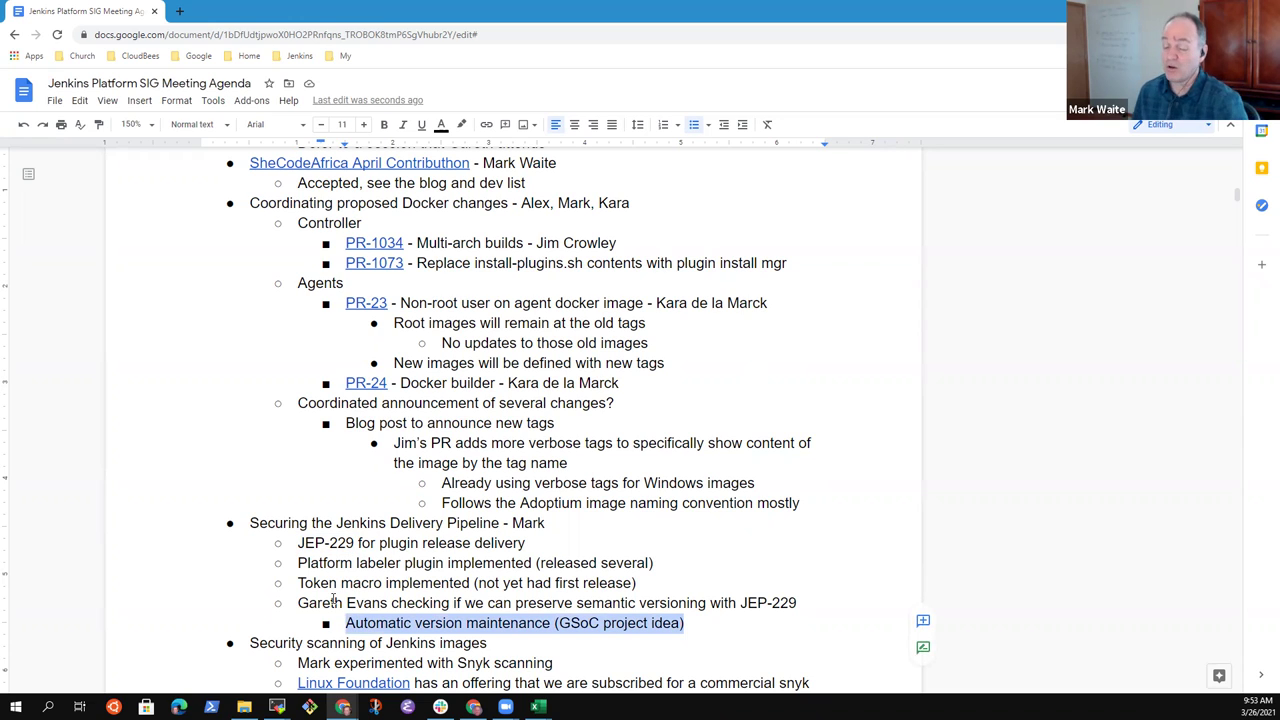
{"action": "key", "text": "Down"}
{"action": "key", "text": "Down"}
{"action": "key", "text": "Down"}
{"action": "key", "text": "Down"}
{"action": "key", "text": "Down"}
{"action": "key", "text": "Down"}
{"action": "key", "text": "Down"}
{"action": "key", "text": "Down"}
{"action": "key", "text": "Down"}
{"action": "key", "text": "Down"}
{"action": "key", "text": "Down"}
{"action": "key", "text": "Down"}
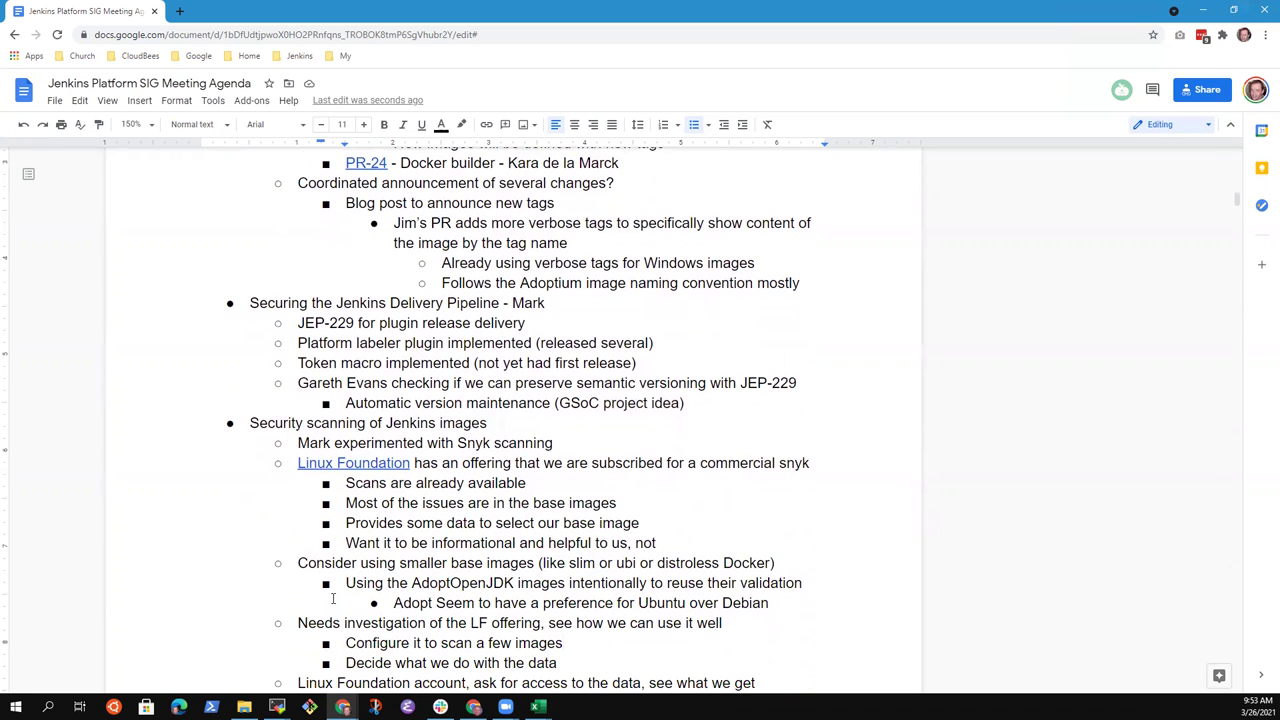
{"action": "key", "text": "Up"}
{"action": "key", "text": "Up"}
{"action": "key", "text": "Up"}
{"action": "key", "text": "Up"}
{"action": "key", "text": "Up"}
{"action": "key", "text": "Up"}
{"action": "key", "text": "Up"}
{"action": "key", "text": "Up"}
{"action": "key", "text": "Up"}
{"action": "key", "text": "Up"}
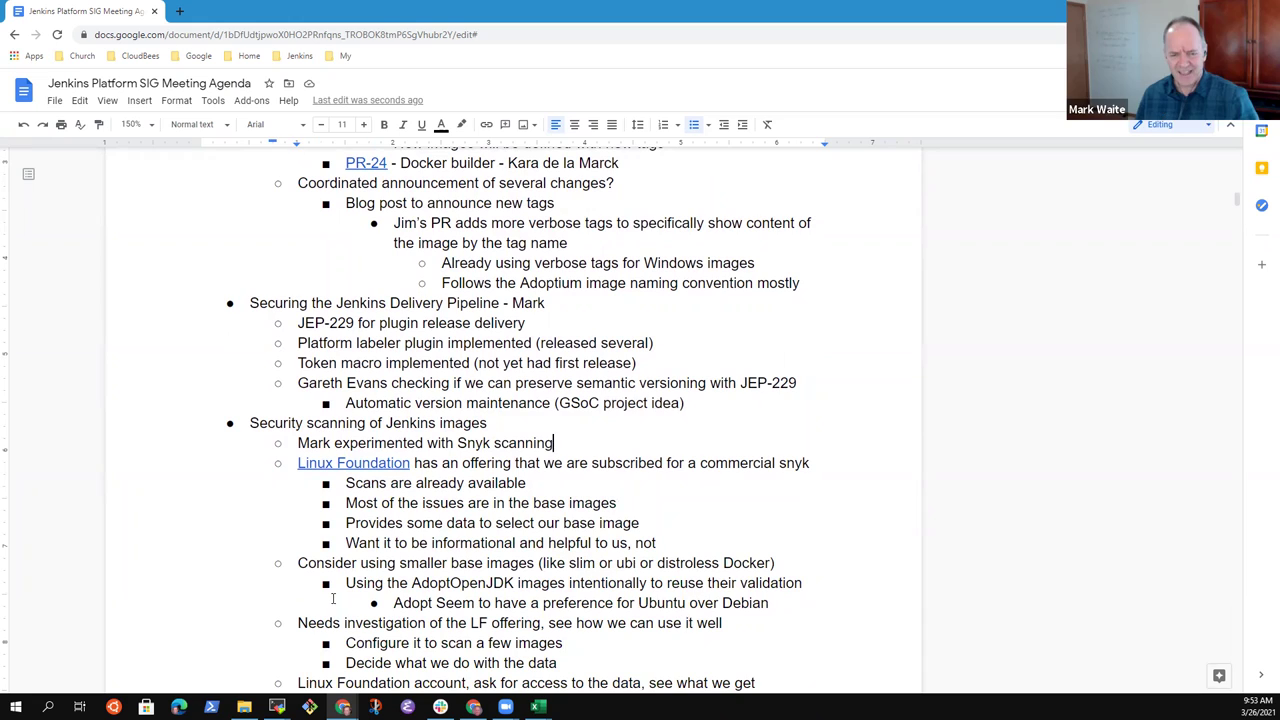
{"action": "key", "text": "Up"}
{"action": "key", "text": "Up"}
{"action": "key", "text": "Up"}
{"action": "key", "text": "Up"}
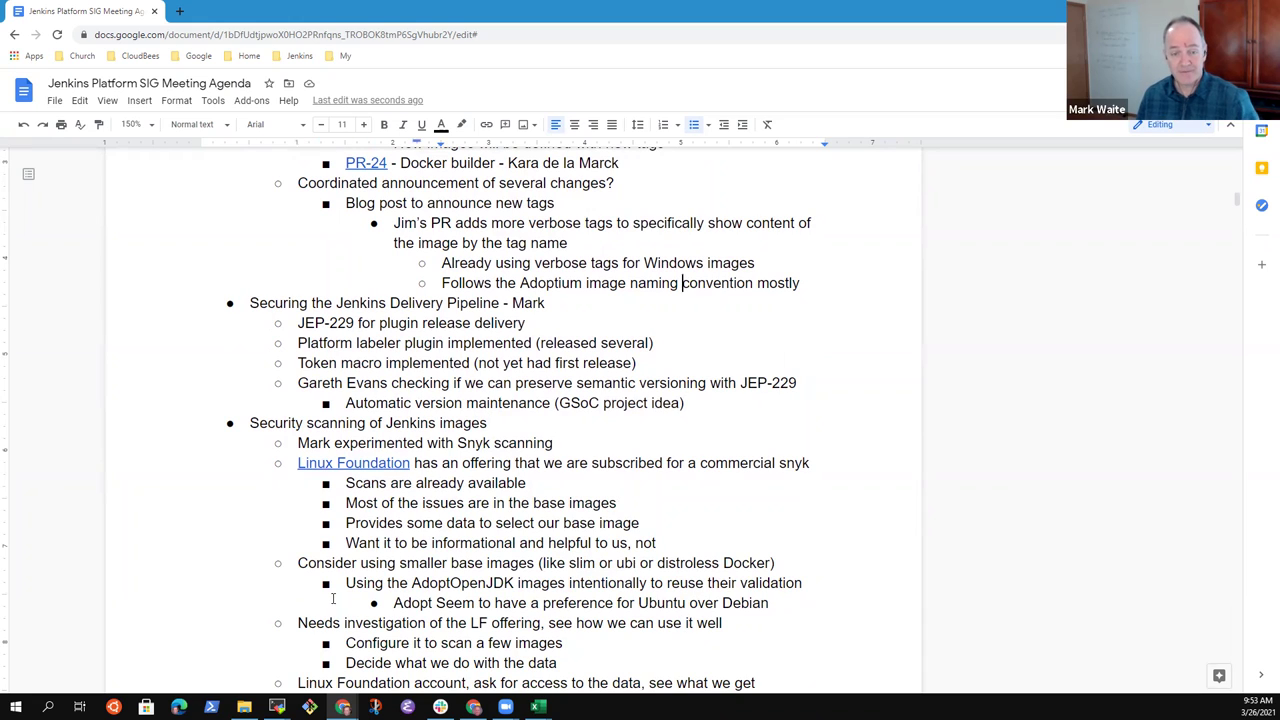
- Add the sub-bullet 'Build 820.vabdeca1234...' under the Platform labeler plugin note
{"action": "key", "text": "shift+Home"}
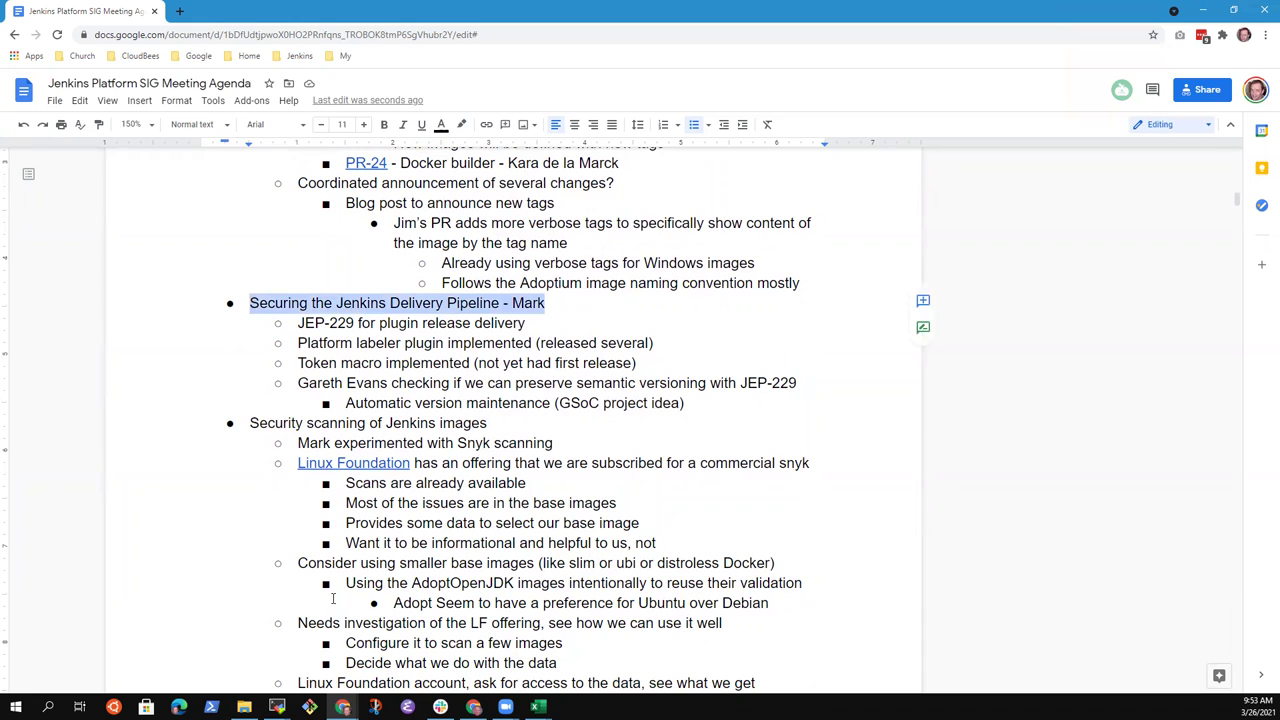
{"action": "key", "text": "Down"}
{"action": "key", "text": "Down"}
{"action": "key", "text": "Down"}
{"action": "key", "text": "Down"}
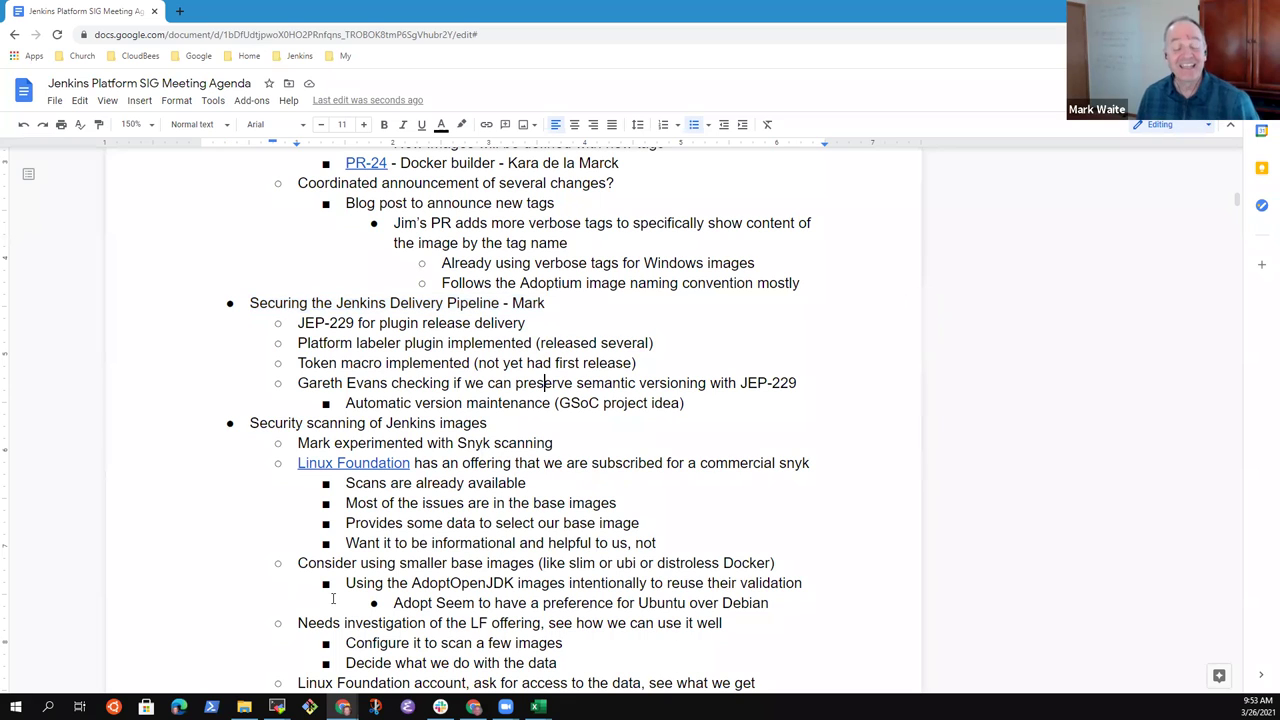
{"action": "key", "text": "Up"}
{"action": "key", "text": "Up"}
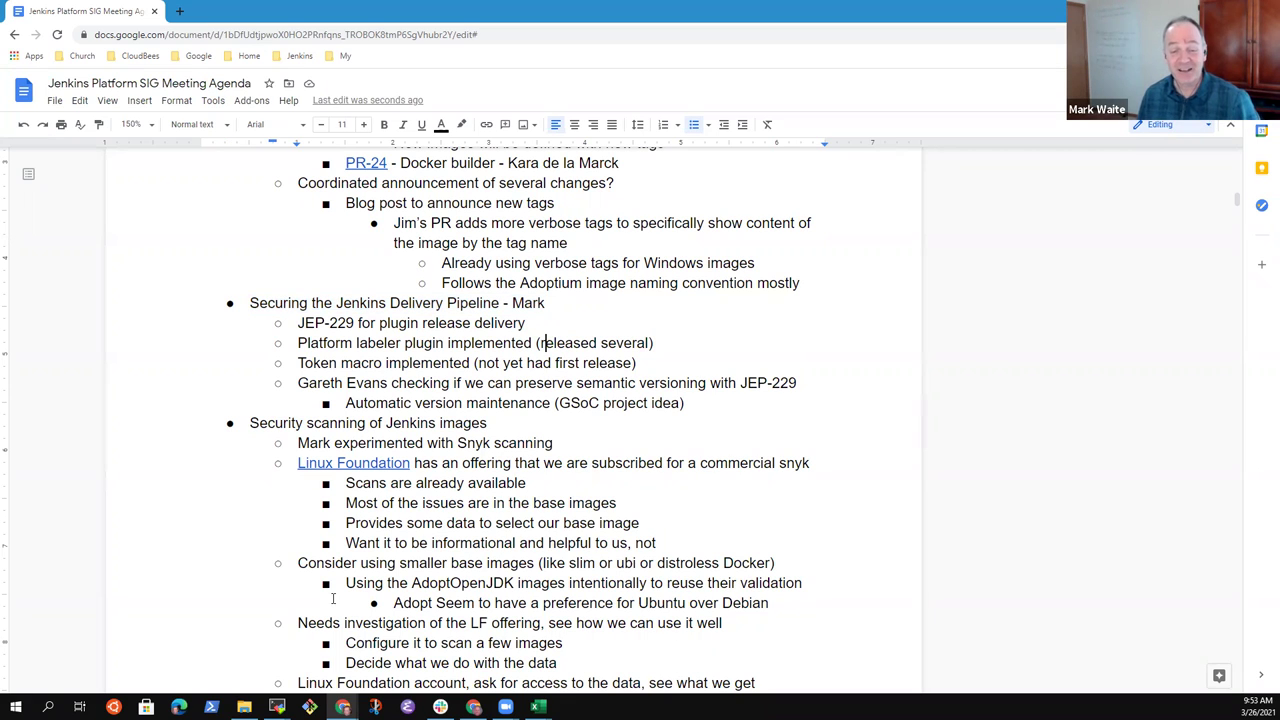
{"action": "key", "text": "End"}
{"action": "key", "text": "Return"}
{"action": "key", "text": "Tab"}
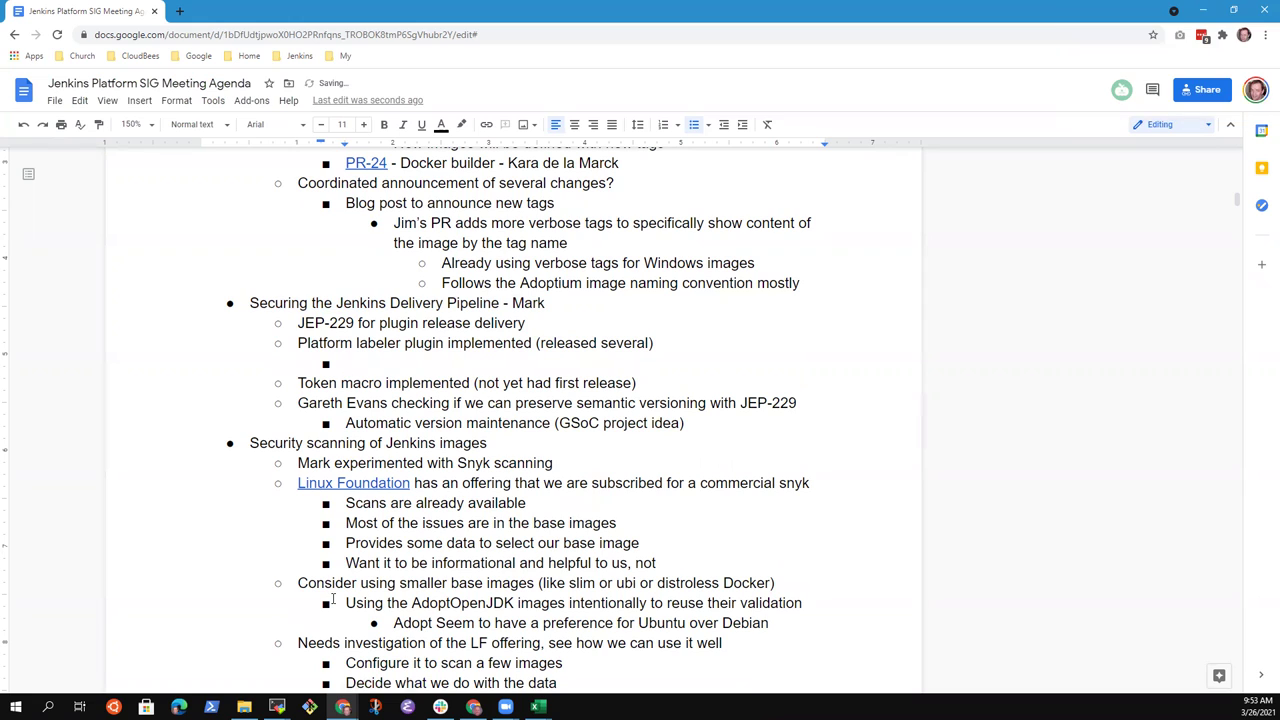
{"action": "type", "text": "Build 820."}
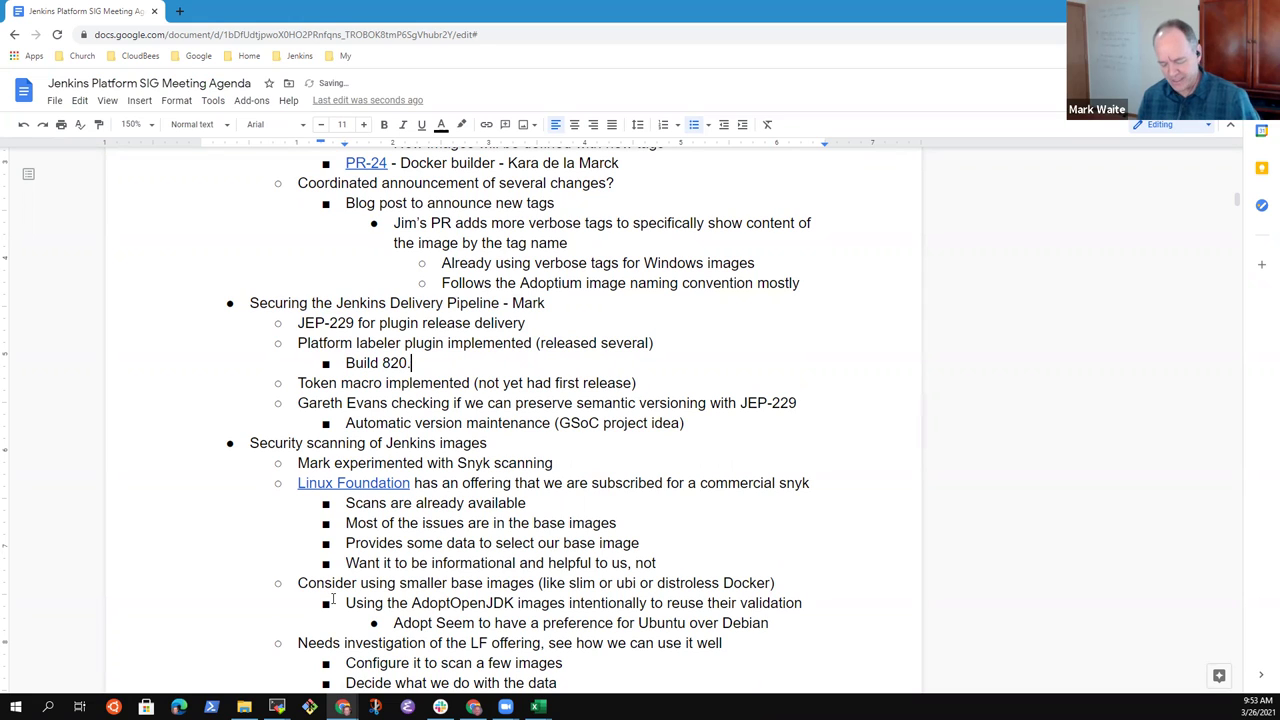
{"action": "type", "text": "vabdeca"}
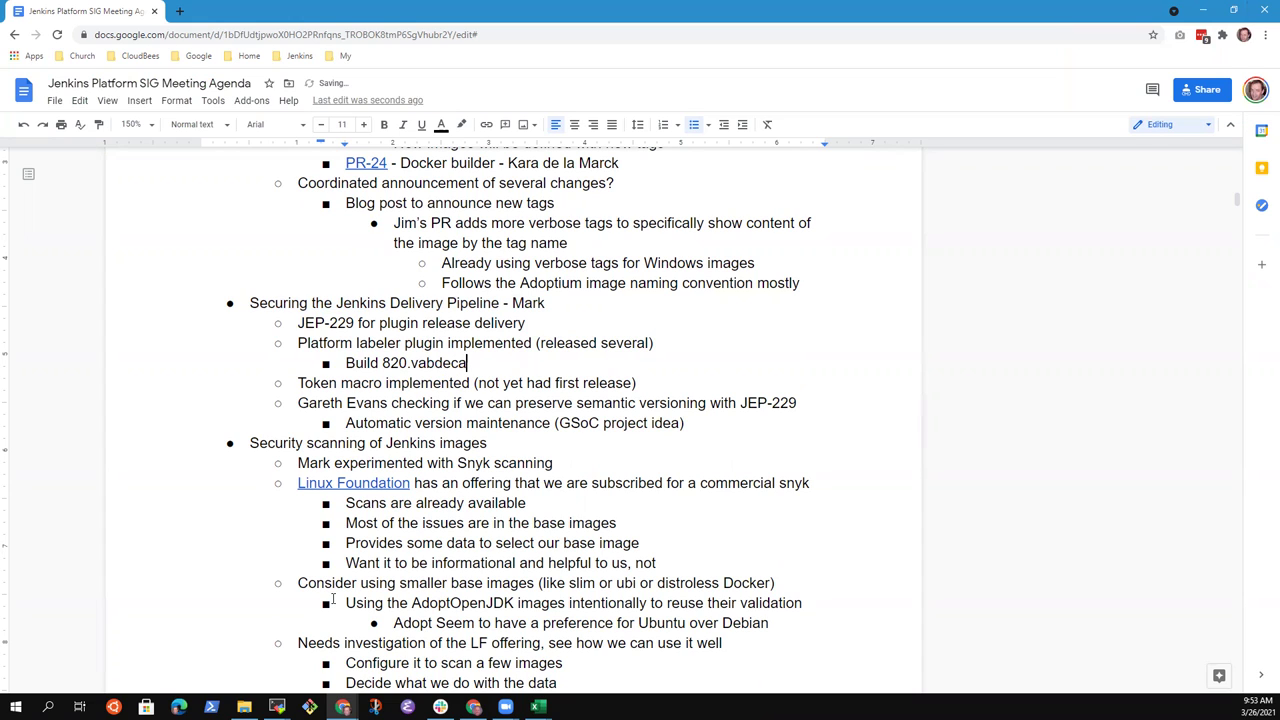
{"action": "type", "text": "1234..."}
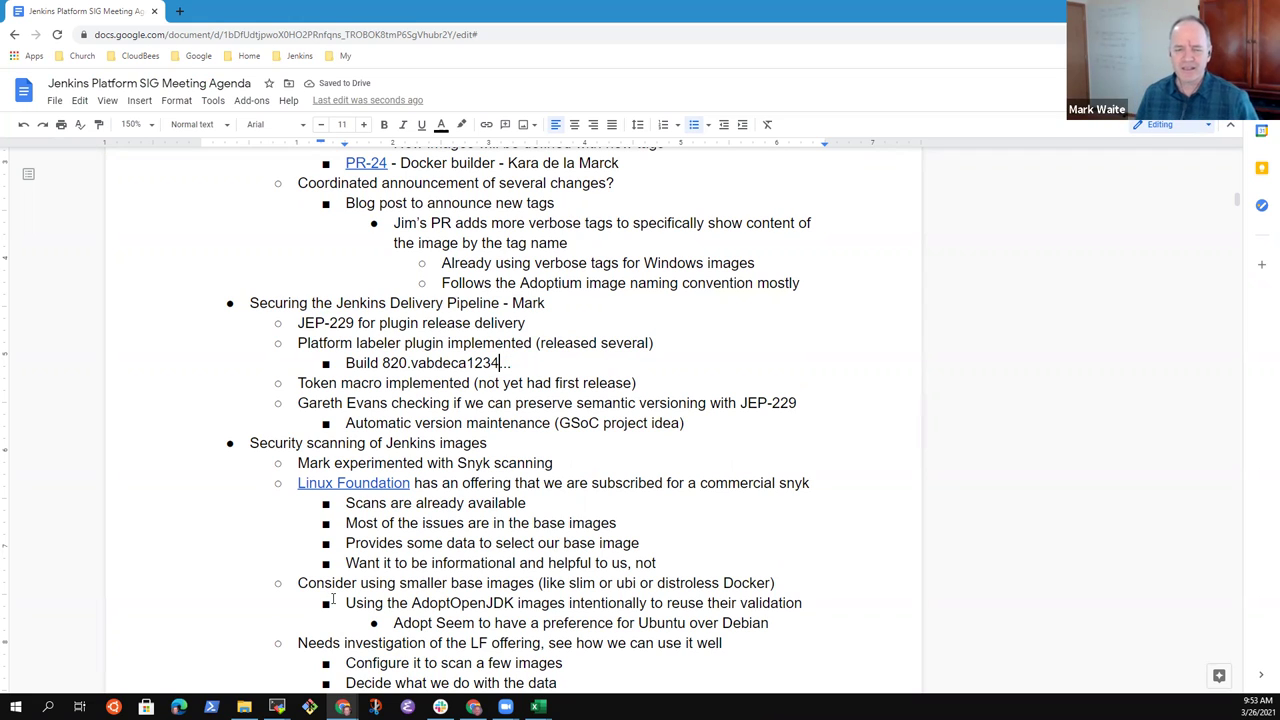
- Highlight the 820 build number and the 'Securing the Jenkins Delivery Pipeline' heading
{"action": "key", "text": "ctrl+shift+Left"}
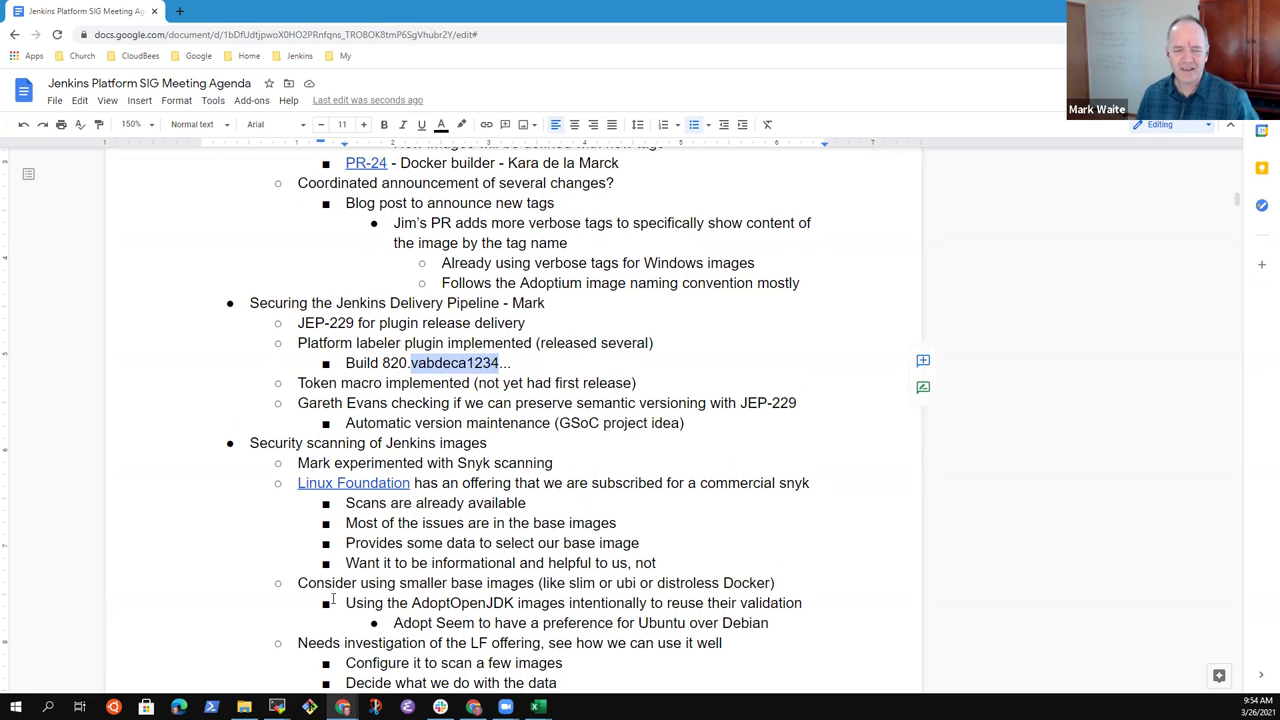
{"action": "key", "text": "Left"}
{"action": "key", "text": "ctrl+shift+Left"}
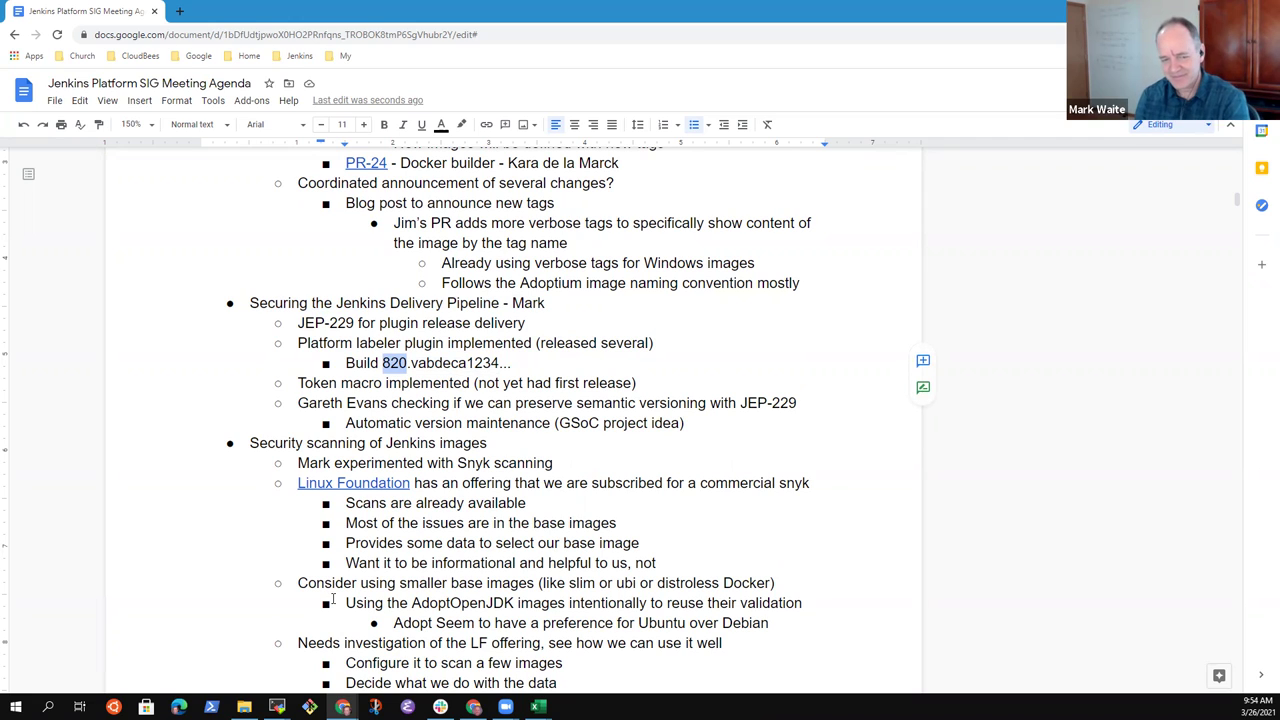
{"action": "key", "text": "Up"}
{"action": "key", "text": "Up"}
{"action": "key", "text": "Up"}
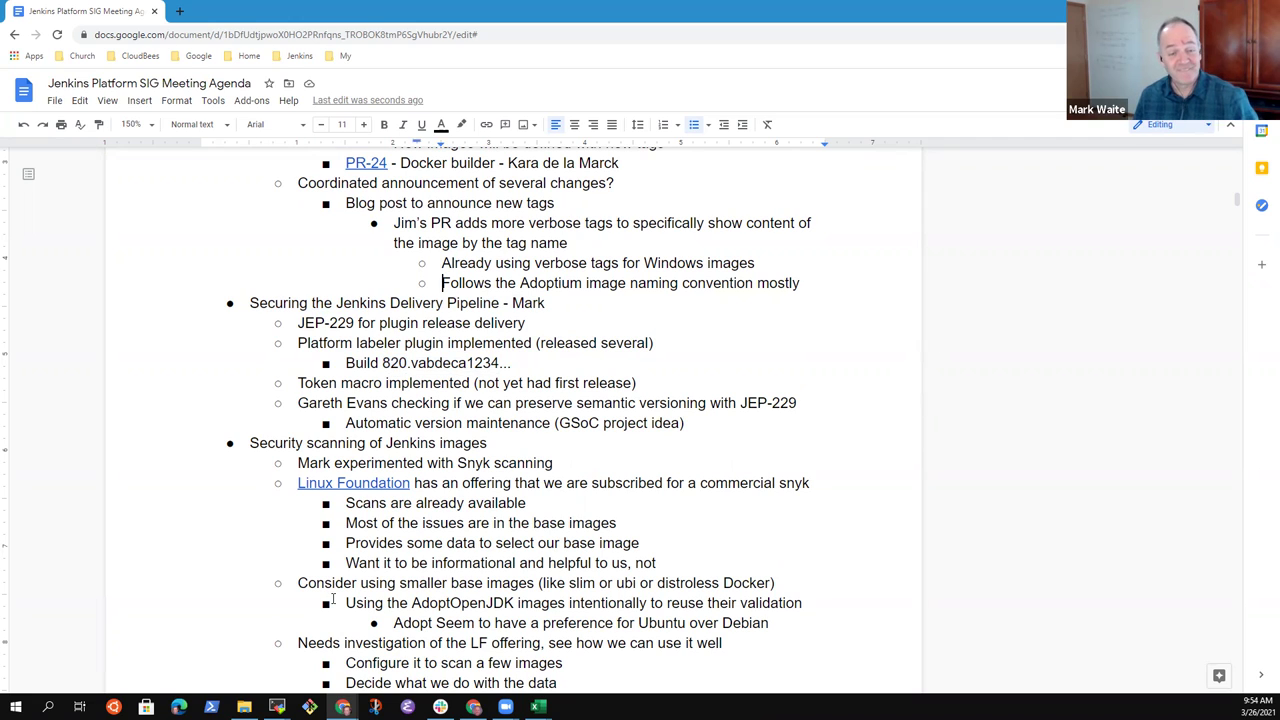
{"action": "key", "text": "Home"}
{"action": "key", "text": "shift+End"}
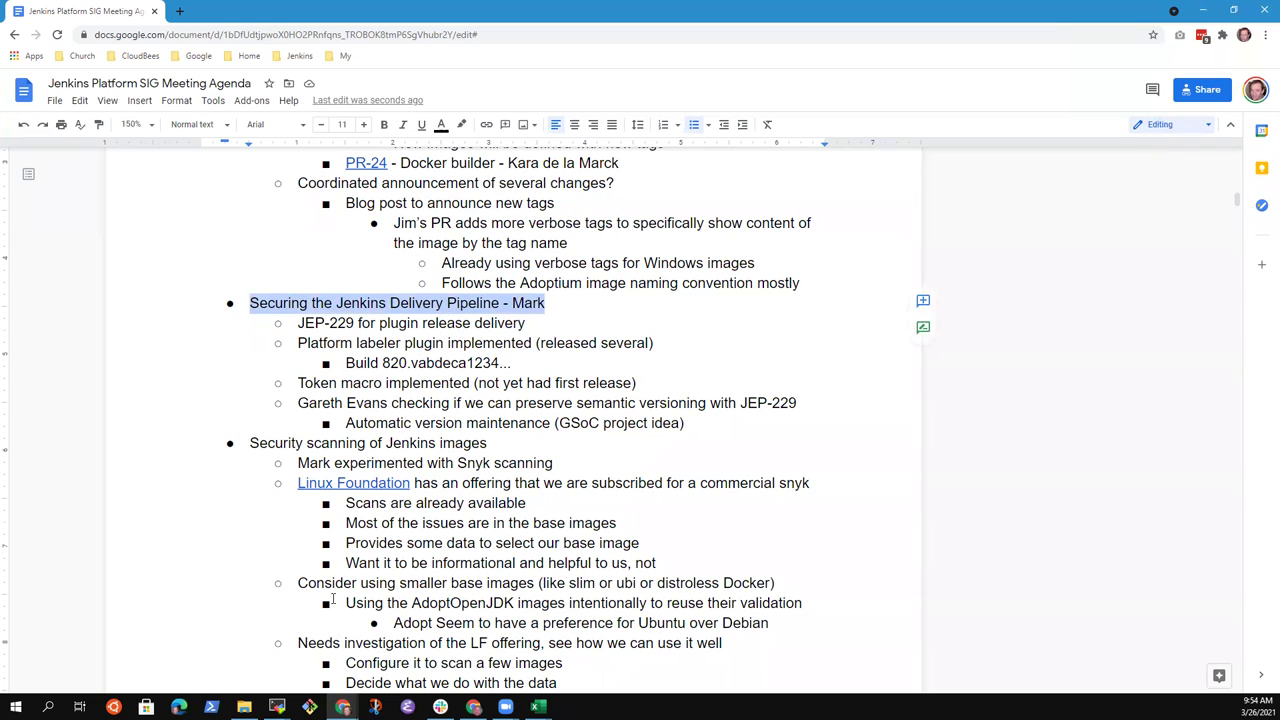
- Under the Snyk note, add 'Key gap is that Jenkins hpi packaging is not understood by scanners'
{"action": "key", "text": "Down"}
{"action": "key", "text": "Down"}
{"action": "key", "text": "Down"}
{"action": "key", "text": "Down"}
{"action": "key", "text": "Down"}
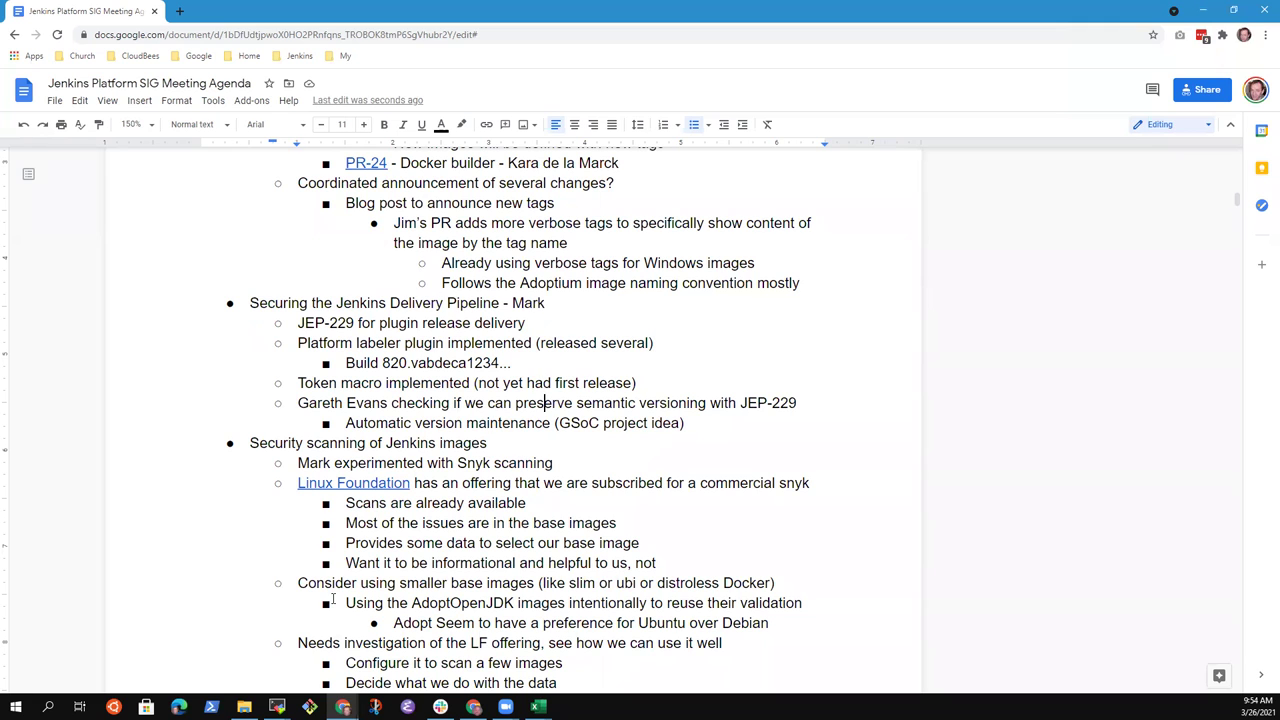
{"action": "key", "text": "Home"}
{"action": "key", "text": "shift+End"}
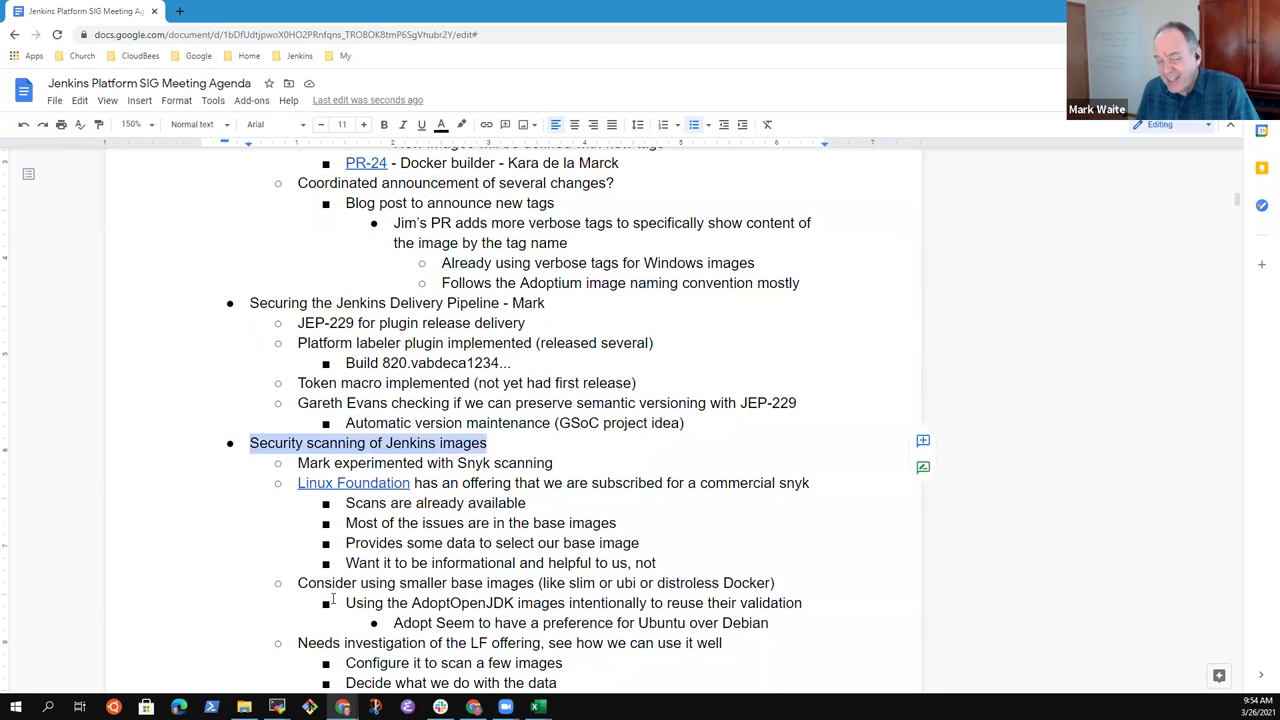
{"action": "key", "text": "Down"}
{"action": "key", "text": "Down"}
{"action": "key", "text": "Down"}
{"action": "key", "text": "Down"}
{"action": "key", "text": "Down"}
{"action": "key", "text": "Down"}
{"action": "key", "text": "Down"}
{"action": "key", "text": "Down"}
{"action": "key", "text": "Down"}
{"action": "key", "text": "Down"}
{"action": "key", "text": "Down"}
{"action": "key", "text": "Down"}
{"action": "key", "text": "Down"}
{"action": "key", "text": "Down"}
{"action": "key", "text": "Down"}
{"action": "key", "text": "Down"}
{"action": "key", "text": "Down"}
{"action": "key", "text": "Down"}
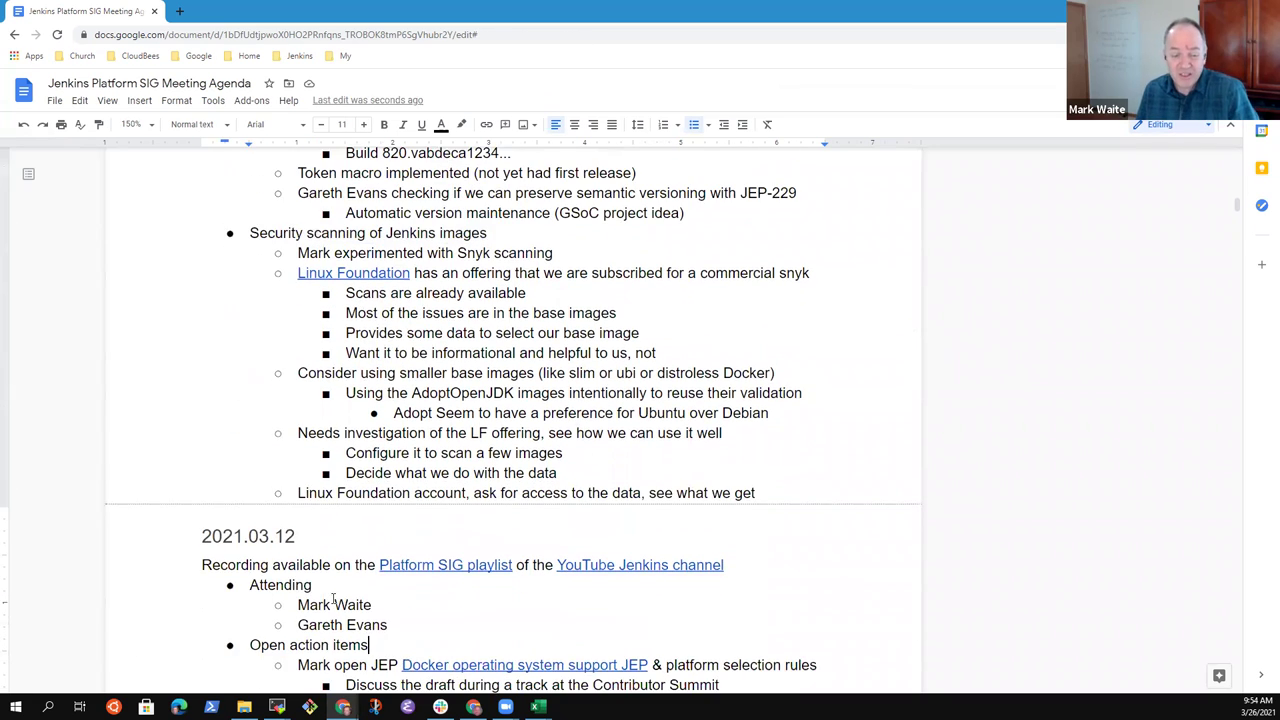
{"action": "key", "text": "Up"}
{"action": "key", "text": "Up"}
{"action": "key", "text": "Up"}
{"action": "key", "text": "Up"}
{"action": "key", "text": "Up"}
{"action": "key", "text": "Up"}
{"action": "key", "text": "Up"}
{"action": "key", "text": "Up"}
{"action": "key", "text": "Up"}
{"action": "key", "text": "Up"}
{"action": "key", "text": "Up"}
{"action": "key", "text": "Up"}
{"action": "key", "text": "Up"}
{"action": "key", "text": "Up"}
{"action": "key", "text": "Up"}
{"action": "key", "text": "Up"}
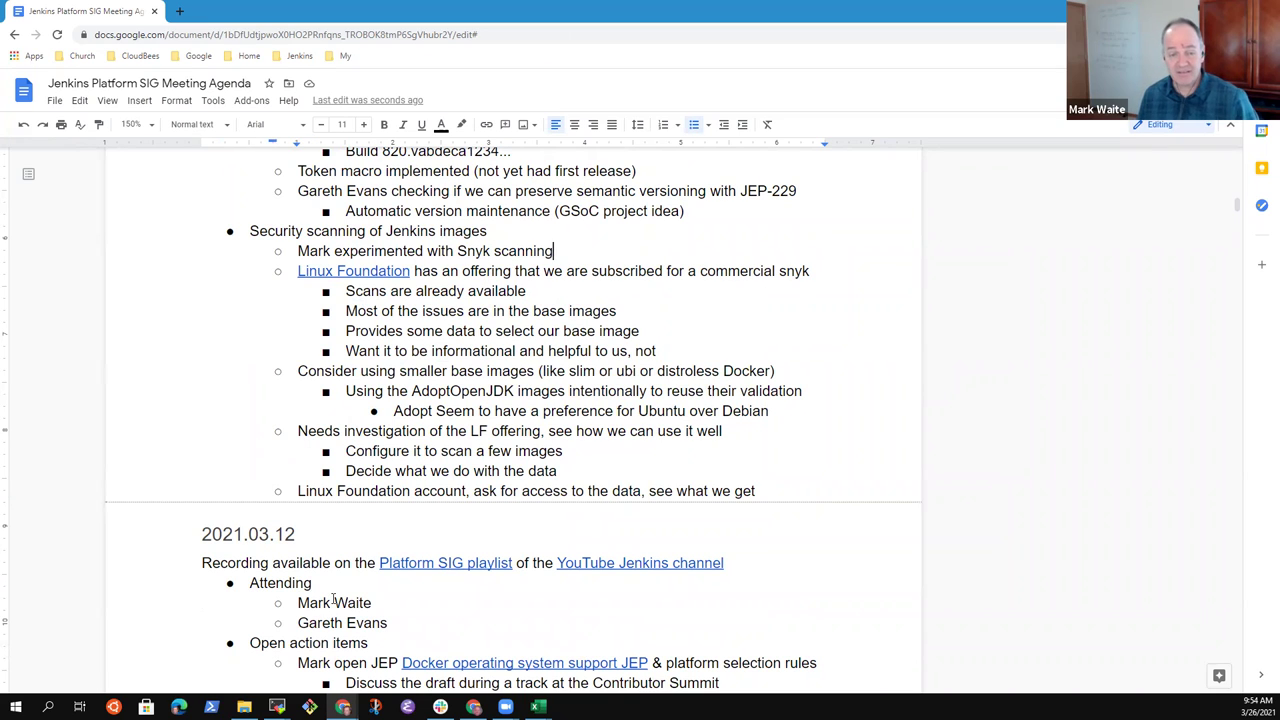
{"action": "key", "text": "Return"}
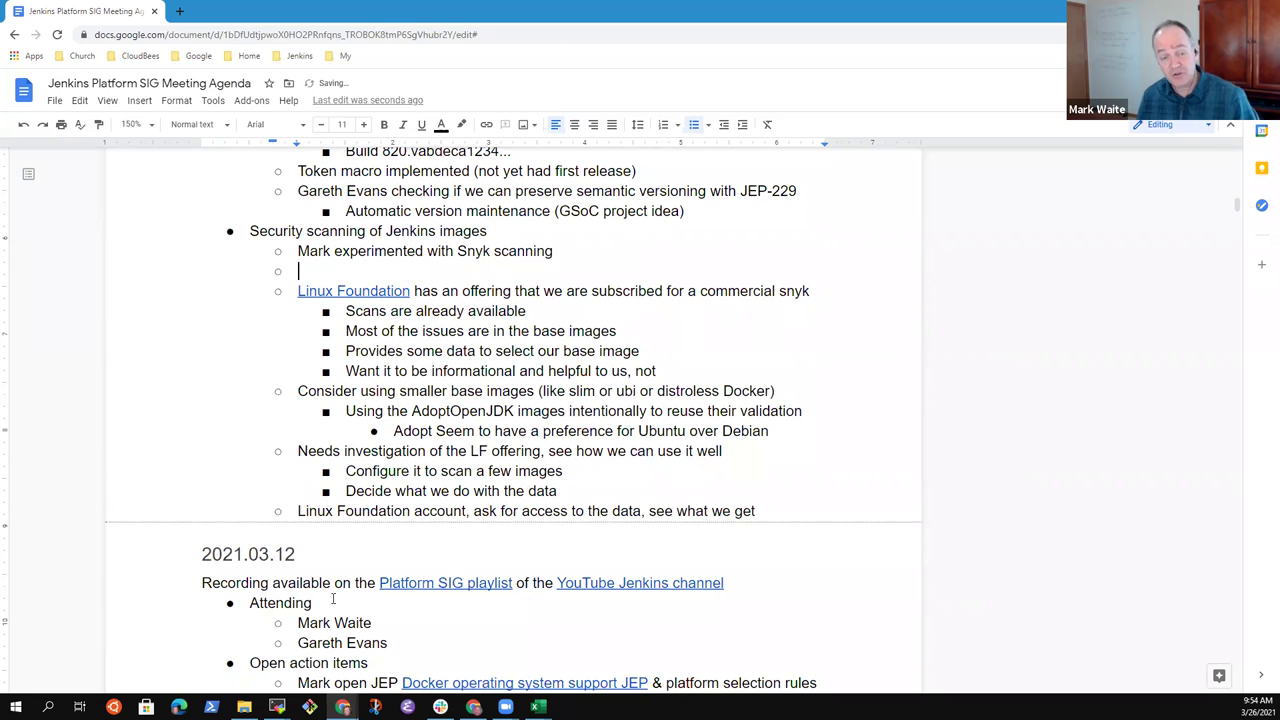
{"action": "key", "text": "Tab"}
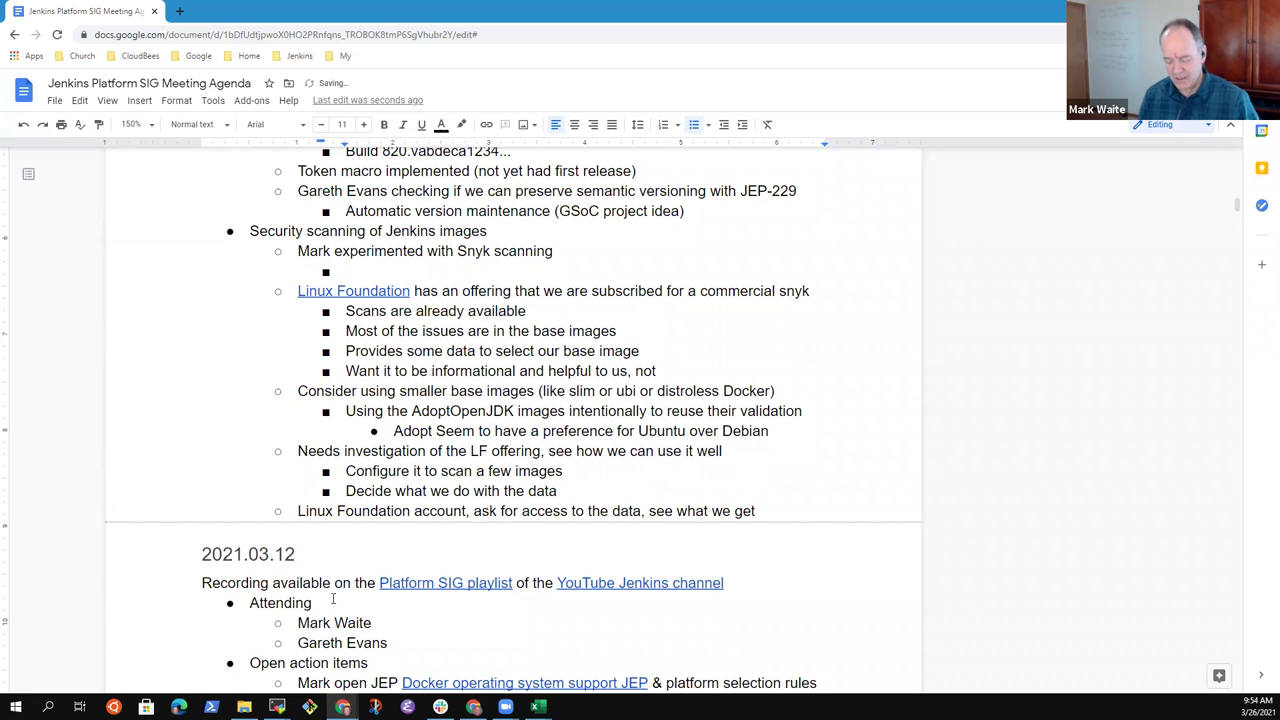
{"action": "type", "text": "Key gap is "}
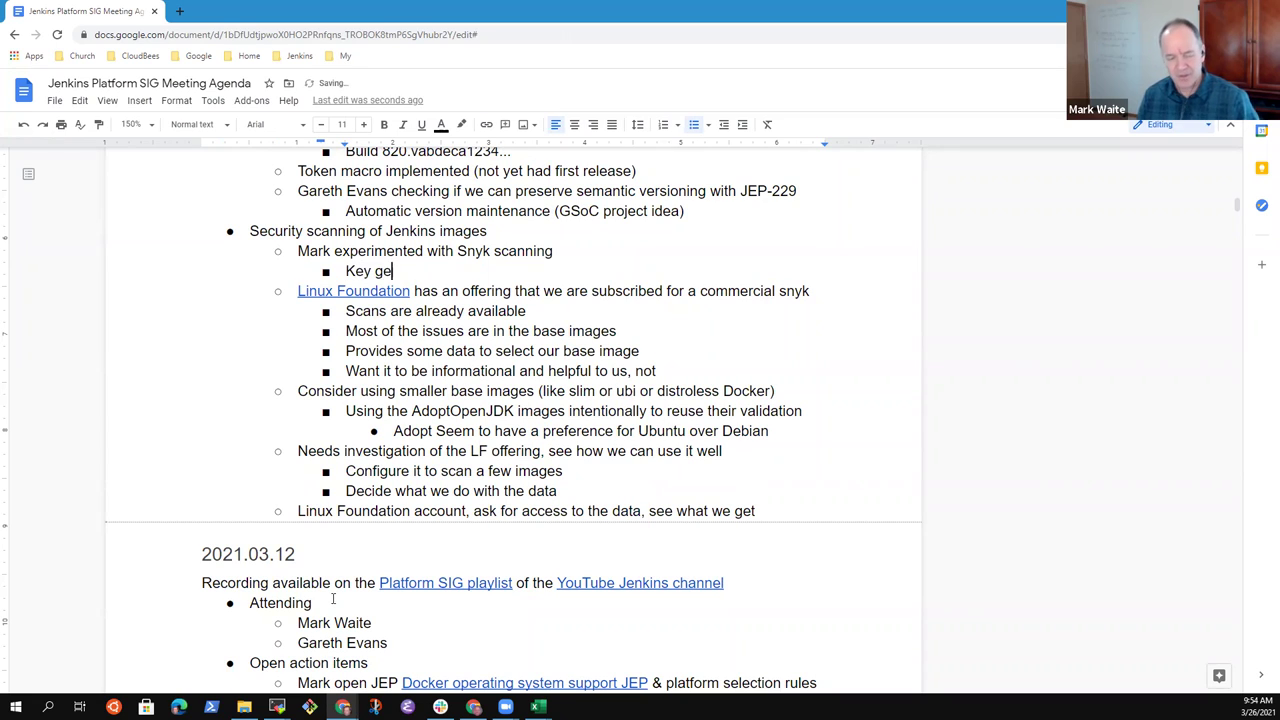
{"action": "type", "text": "that "}
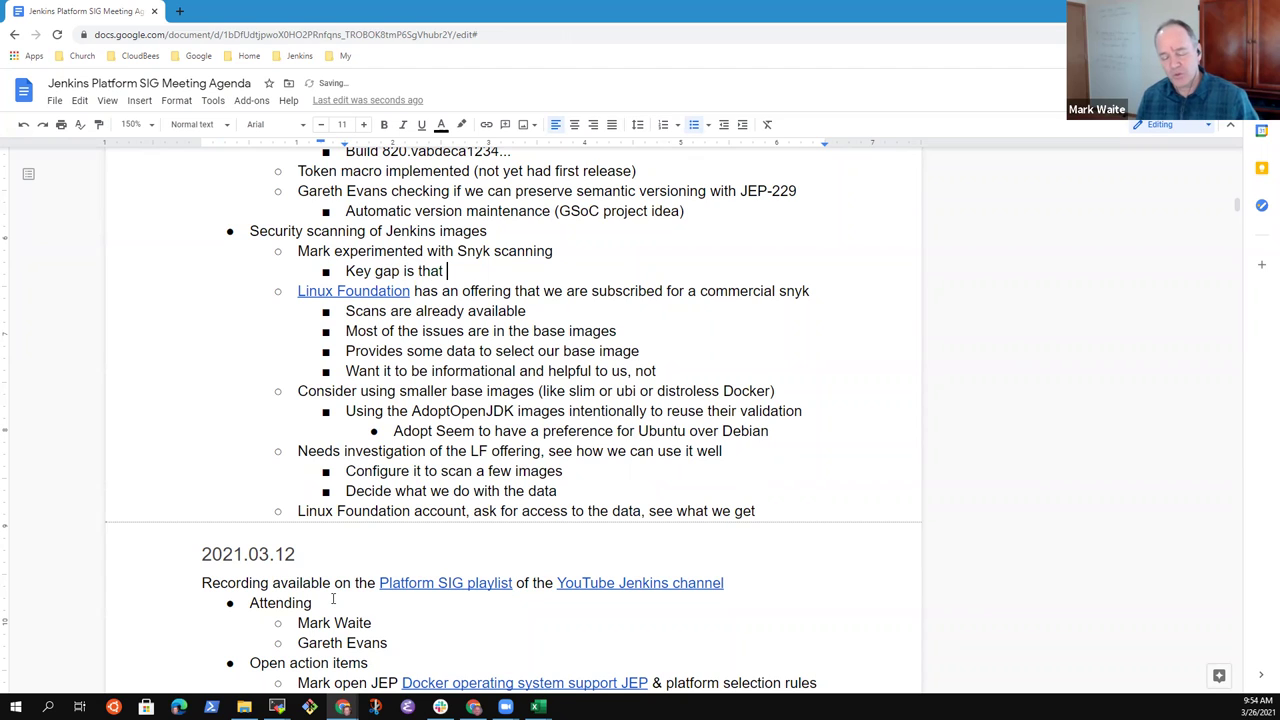
{"action": "type", "text": "Jenkins "}
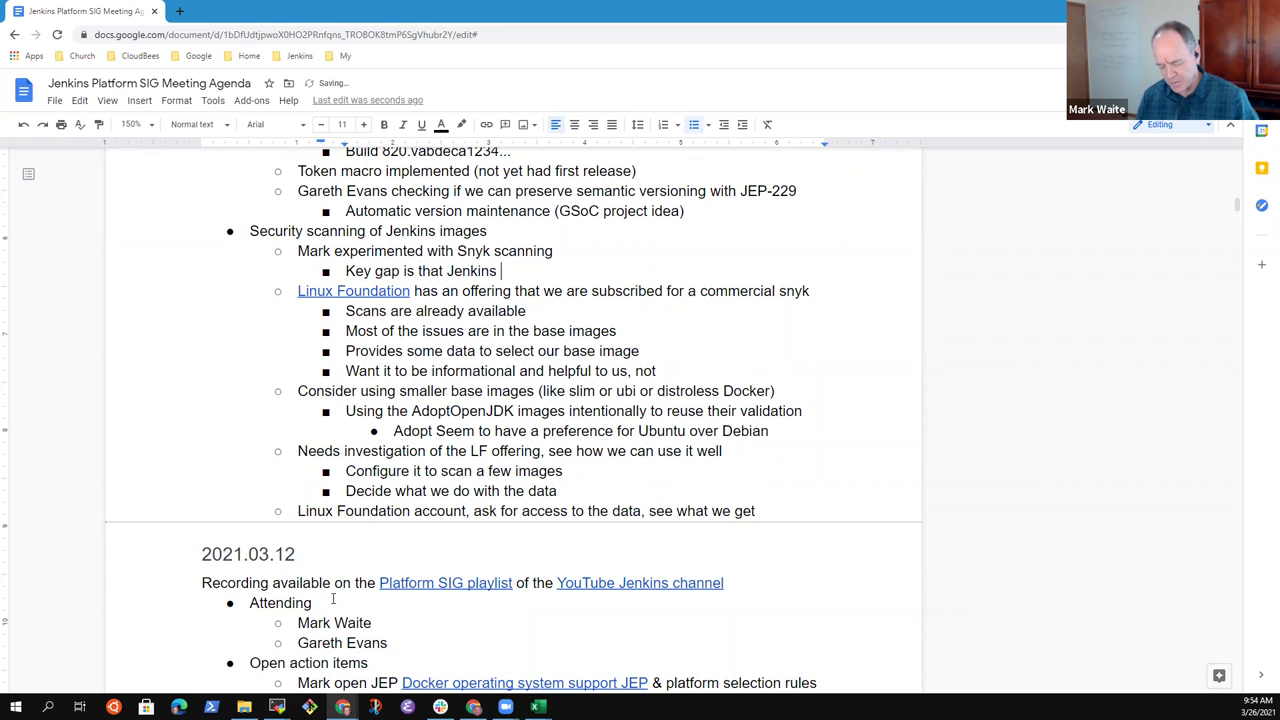
{"action": "type", "text": "hpi packaging "}
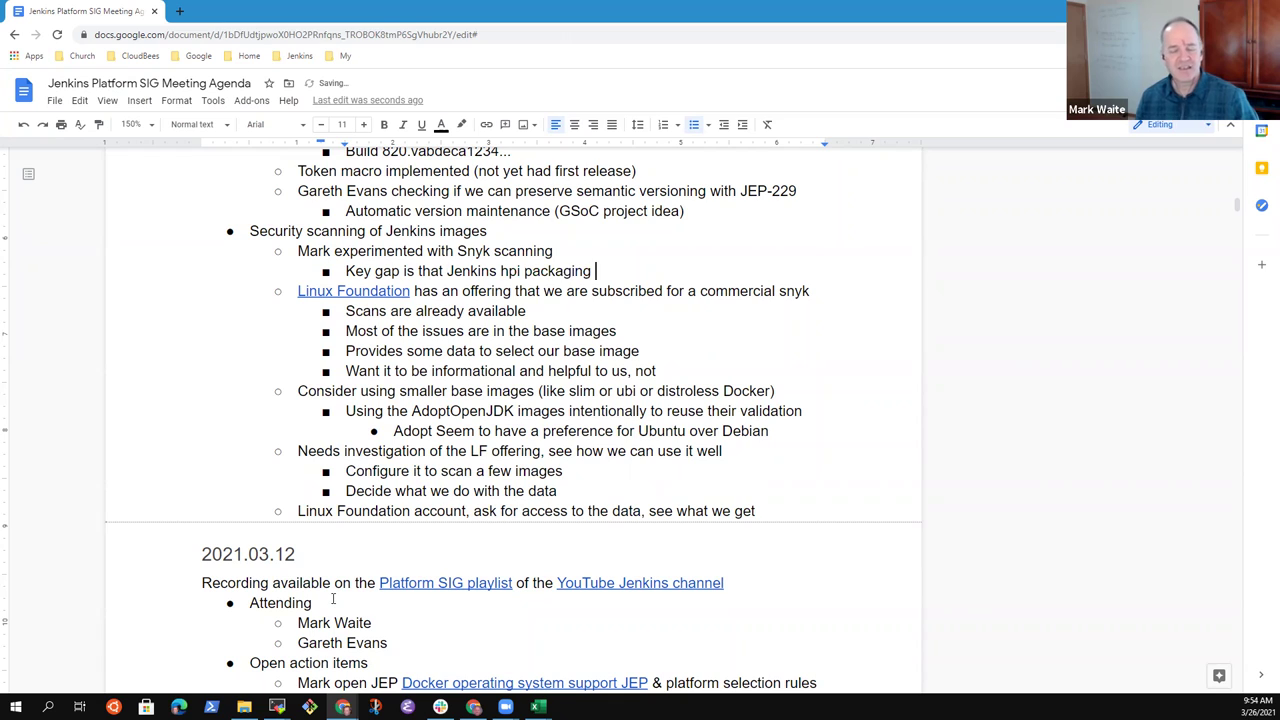
{"action": "type", "text": "is not un"}
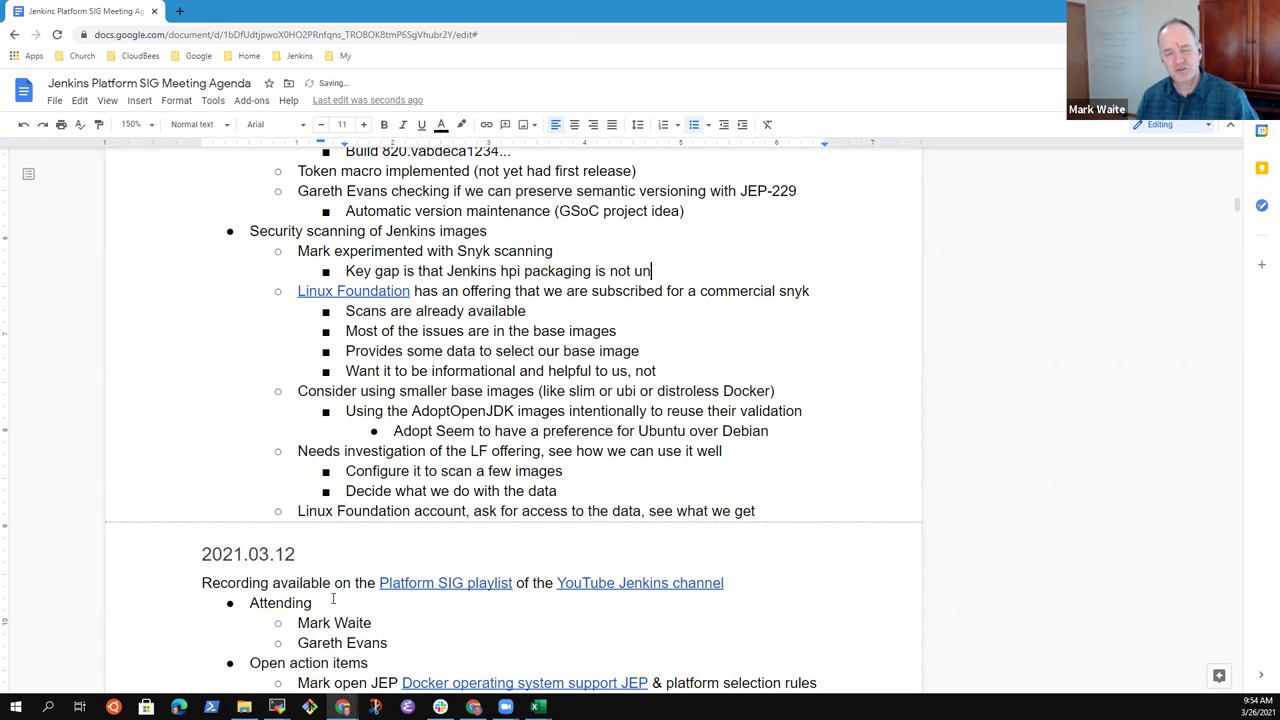
{"action": "type", "text": "derstood "}
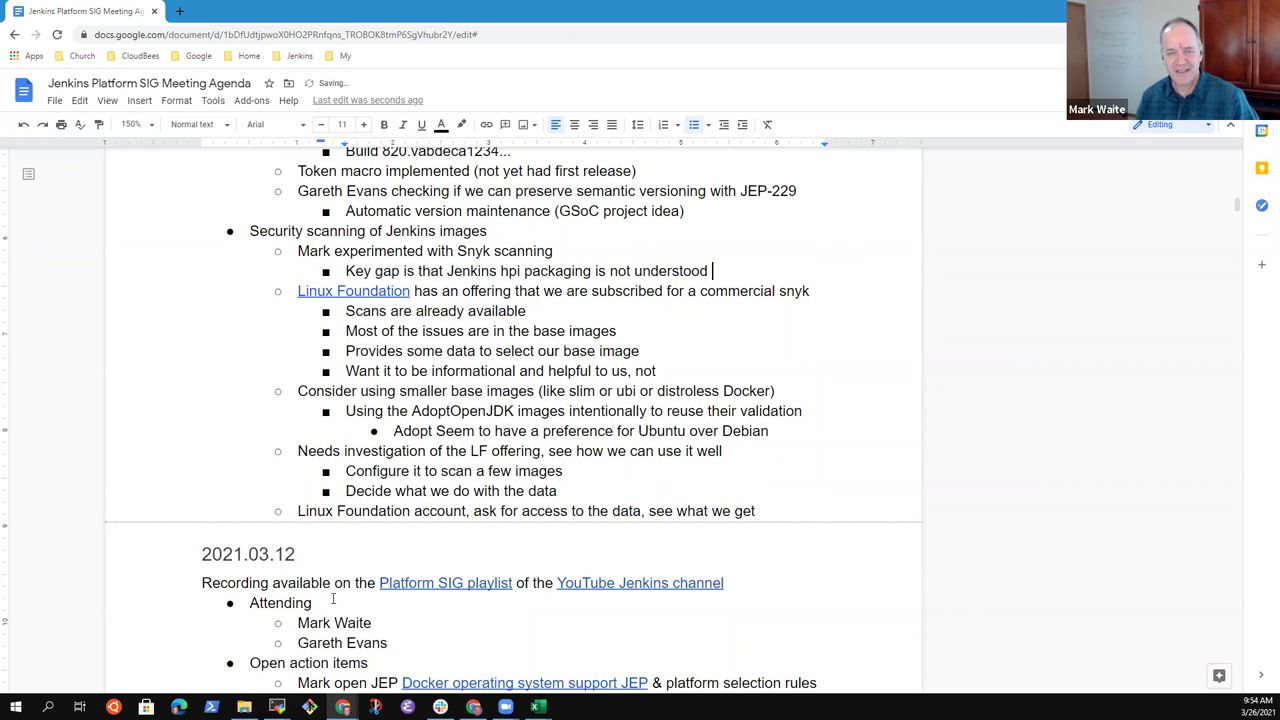
{"action": "type", "text": "by scanners"}
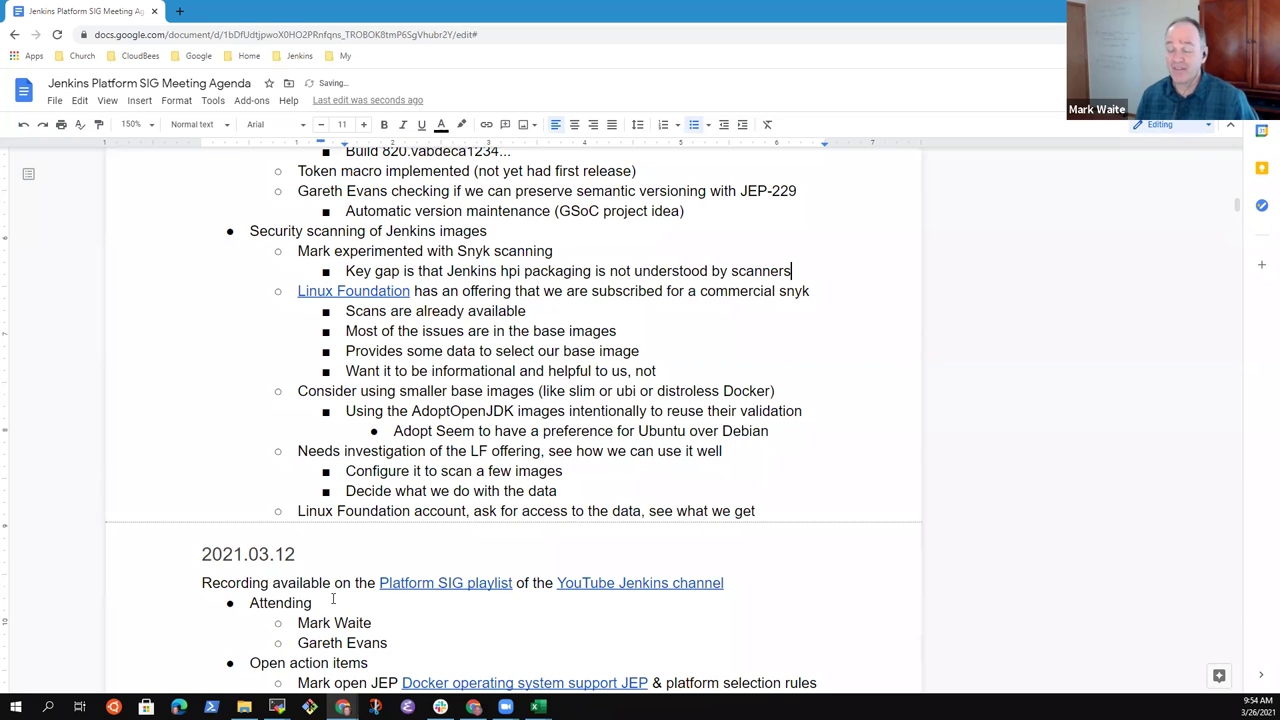
- Nest the sub-point 'Flags older dependencies as issues even if that older dependency is never run in'
{"action": "key", "text": "Return"}
{"action": "key", "text": "Tab"}
{"action": "type", "text": "Flags "}
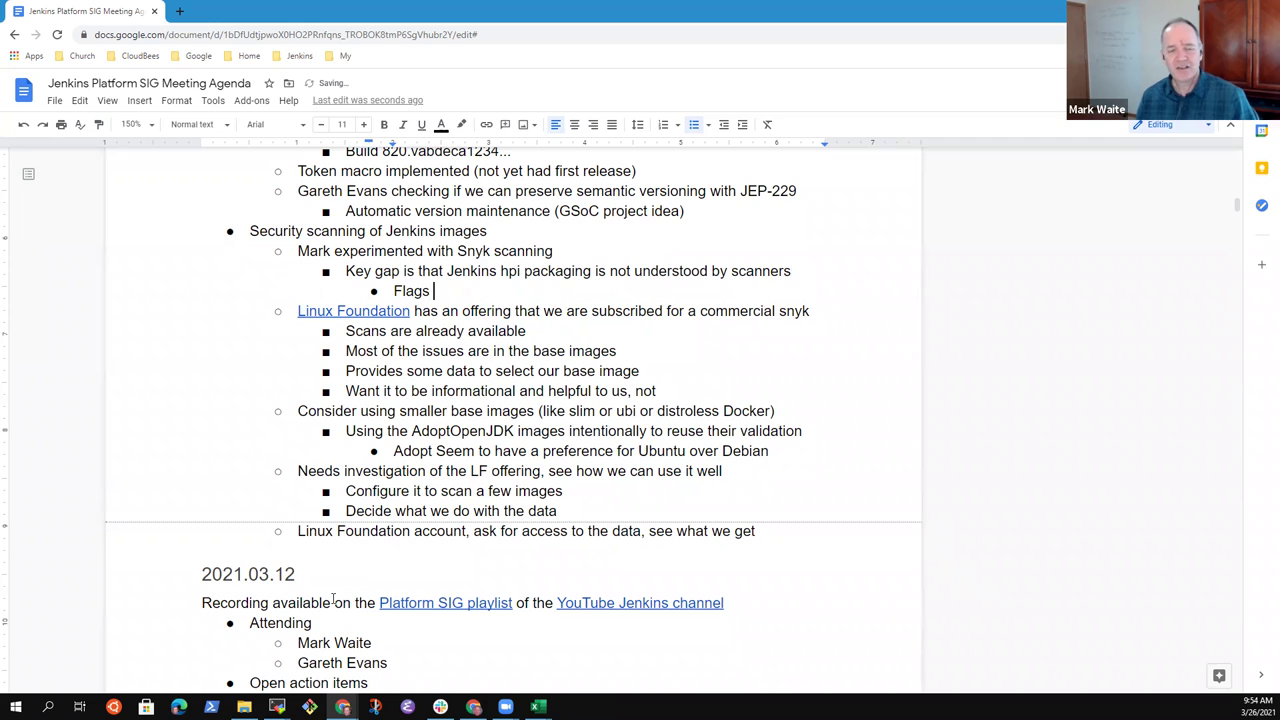
{"action": "type", "text": "outdated"}
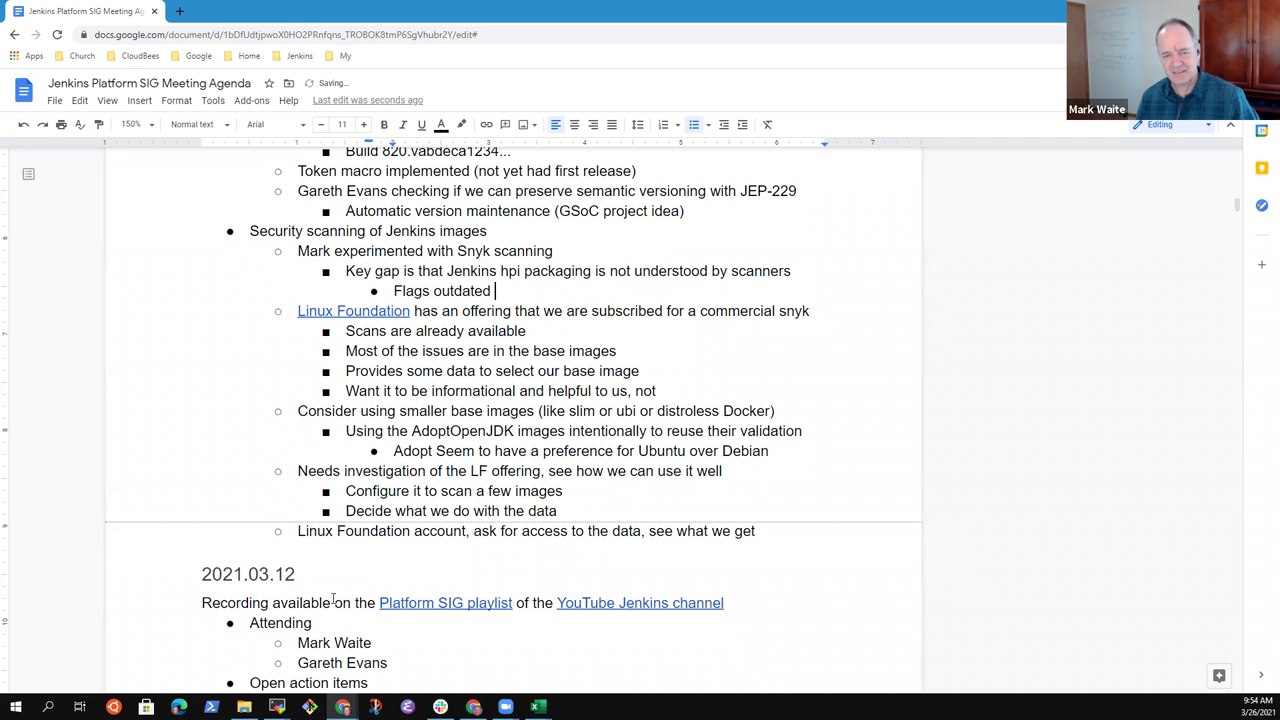
{"action": "key", "text": "ctrl+BackSpace"}
{"action": "type", "text": "older"}
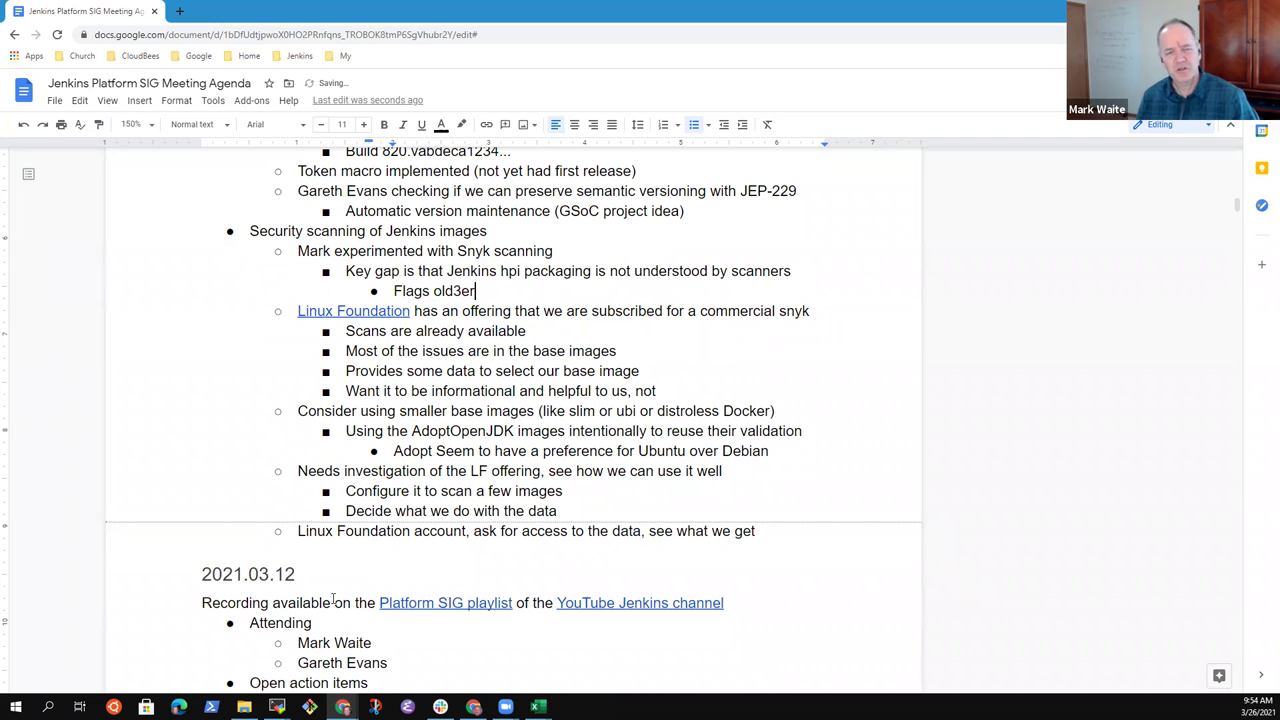
{"action": "key", "text": "BackSpace"}
{"action": "key", "text": "BackSpace"}
{"action": "type", "text": "er dependenc"}
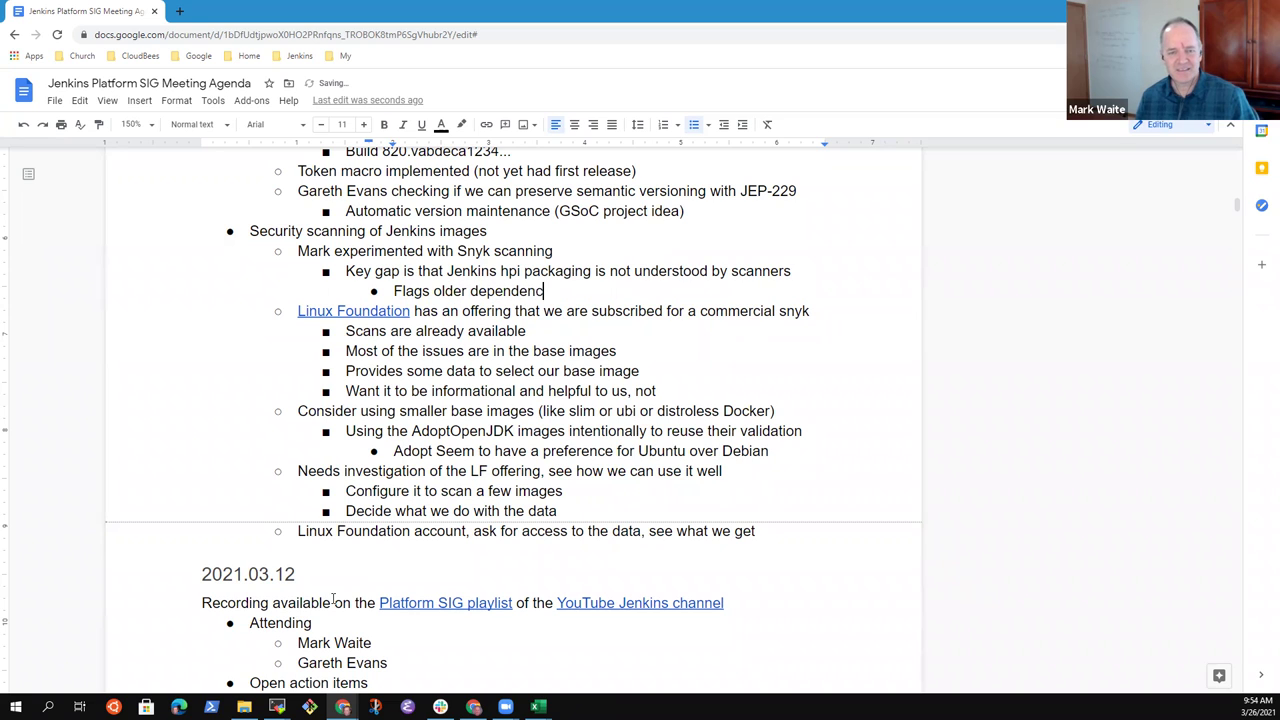
{"action": "type", "text": "ies as issues"}
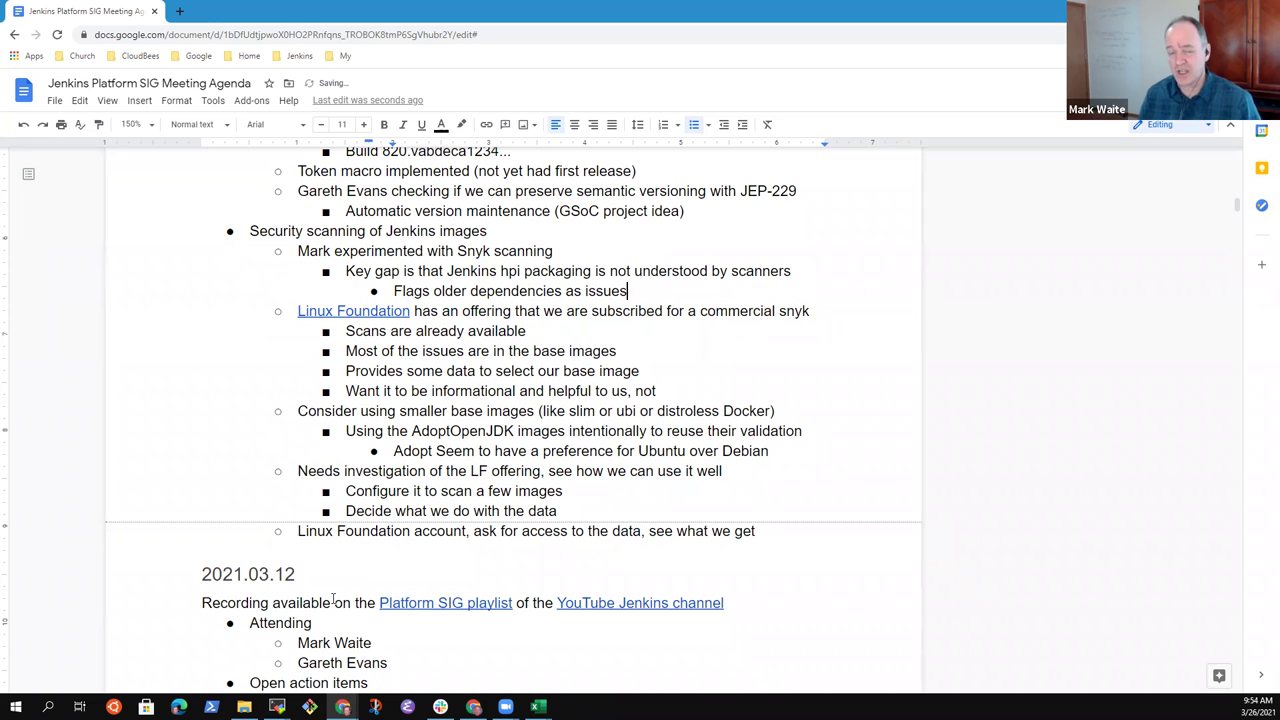
{"action": "type", "text": " even if tha"}
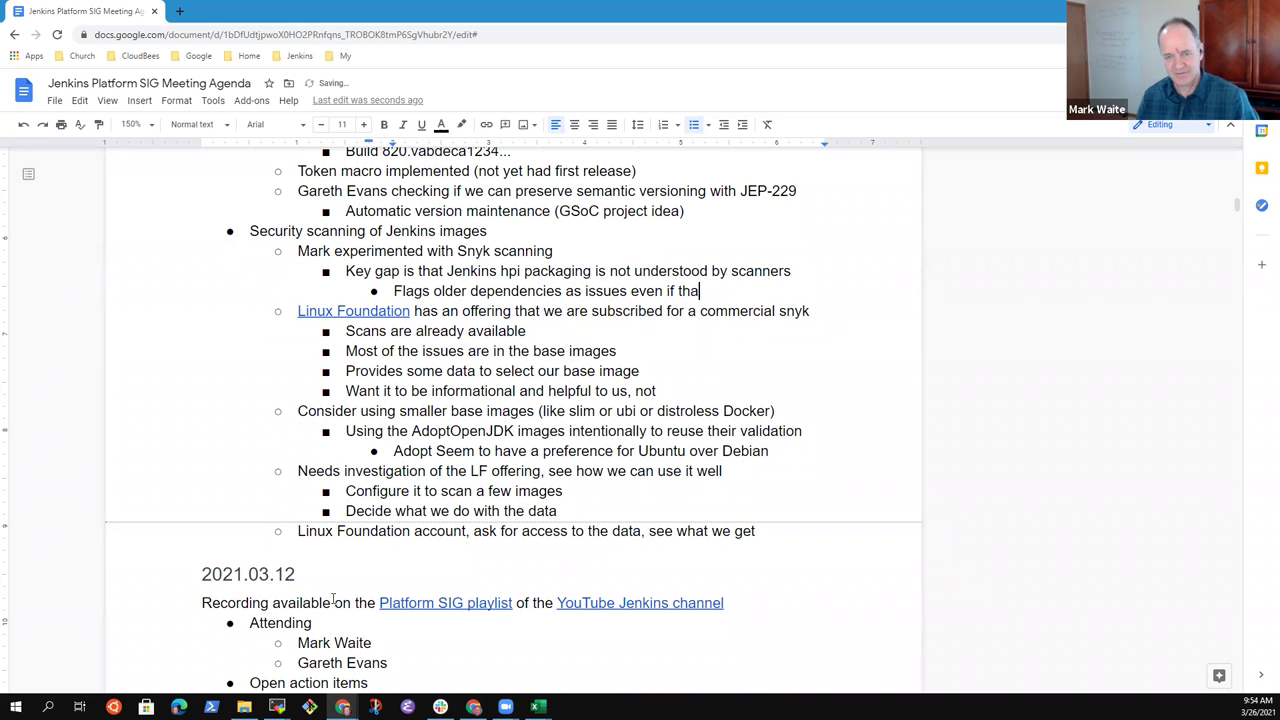
{"action": "type", "text": "t older depend"}
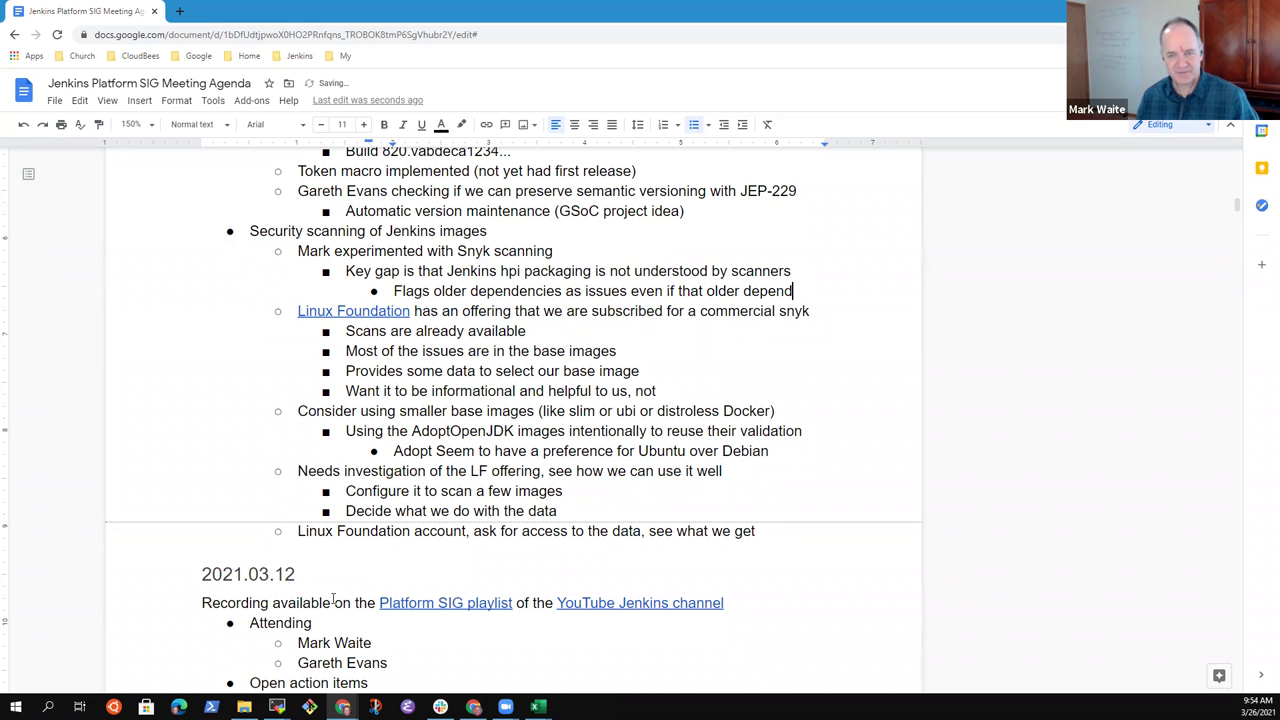
{"action": "type", "text": "ency is n"}
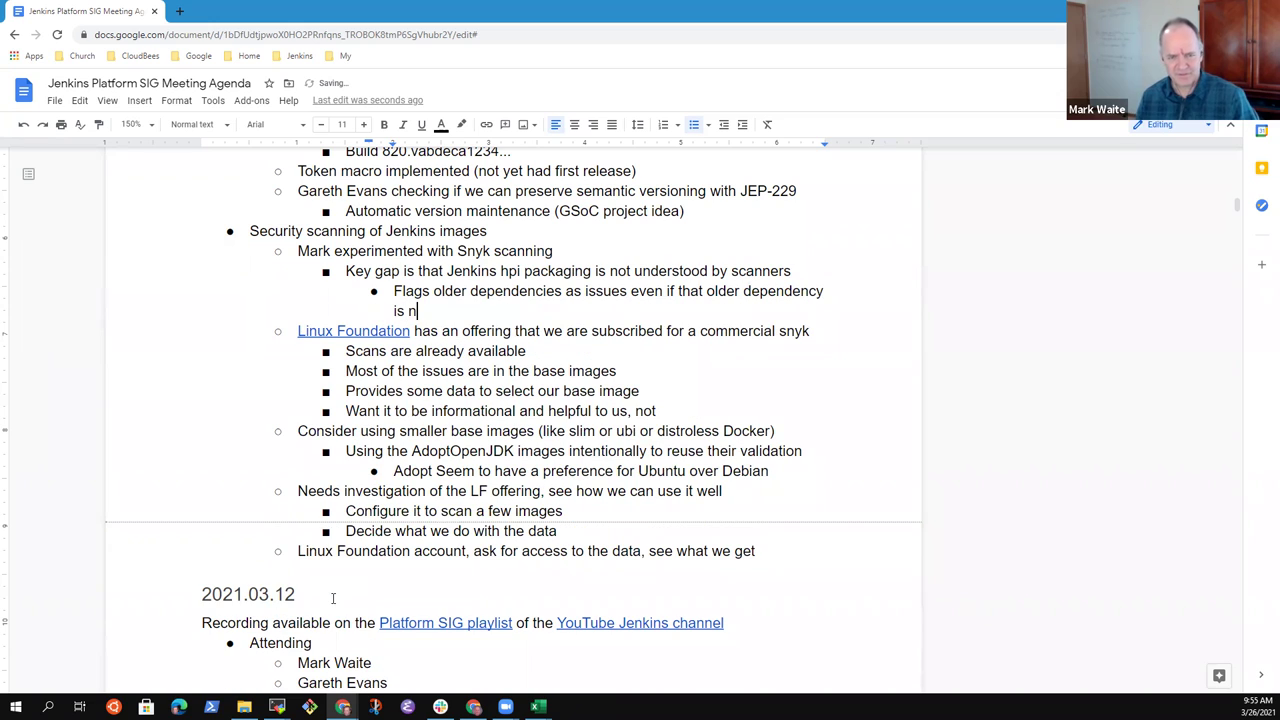
{"action": "type", "text": "ever run in"}
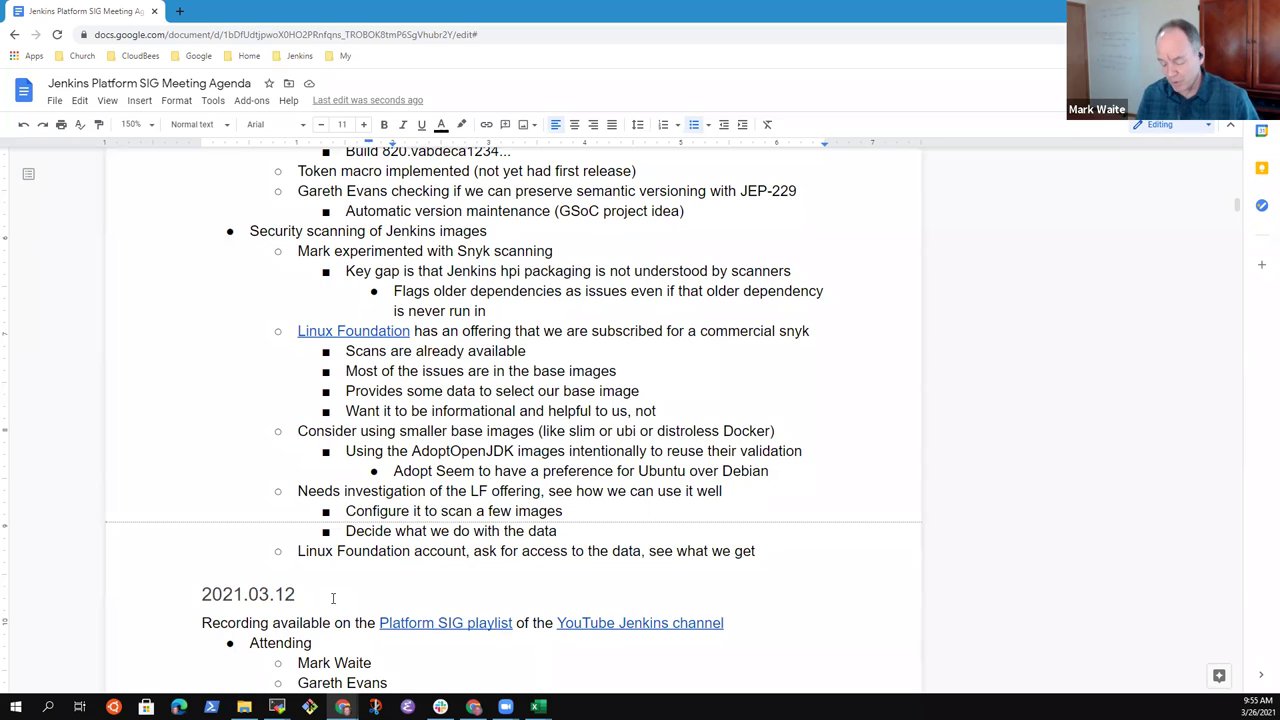
- Add 'Keep updating our plugin dependencies with dependabot' with sub-point 'Can we extend dependabot to cover more cases?'
{"action": "key", "text": "Return"}
{"action": "type", "text": "Keep "}
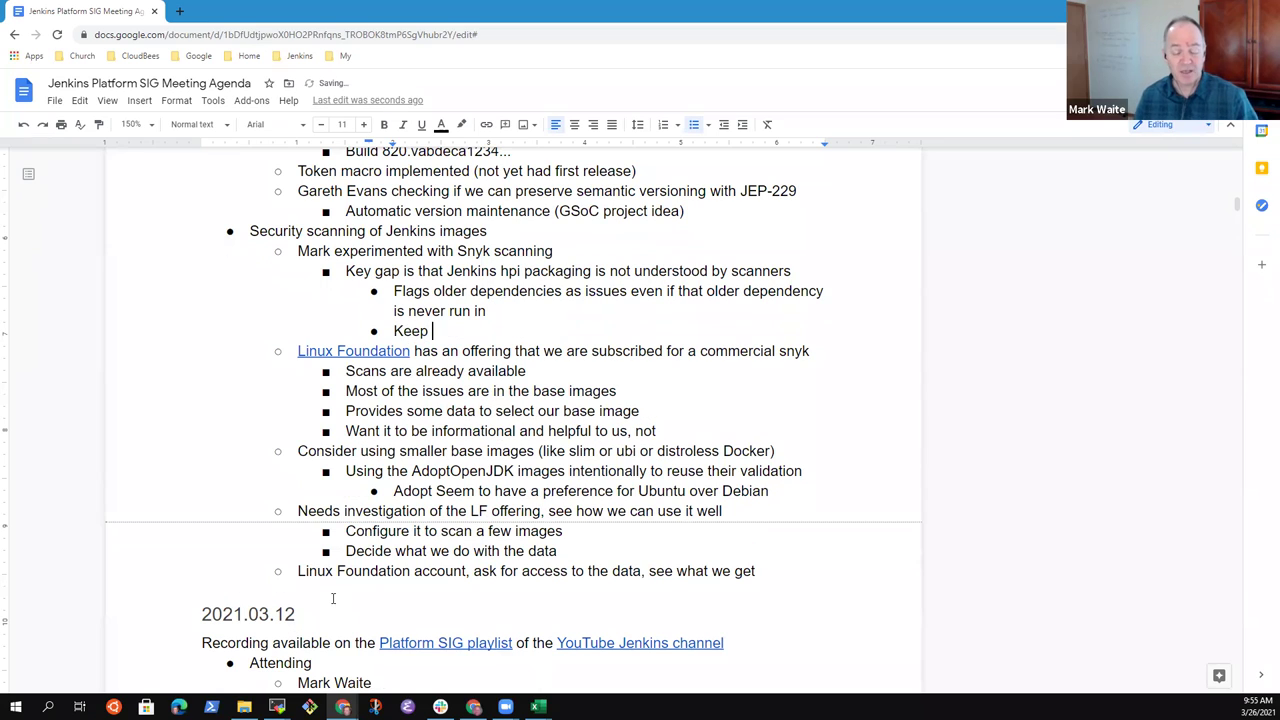
{"action": "type", "text": "updating our "}
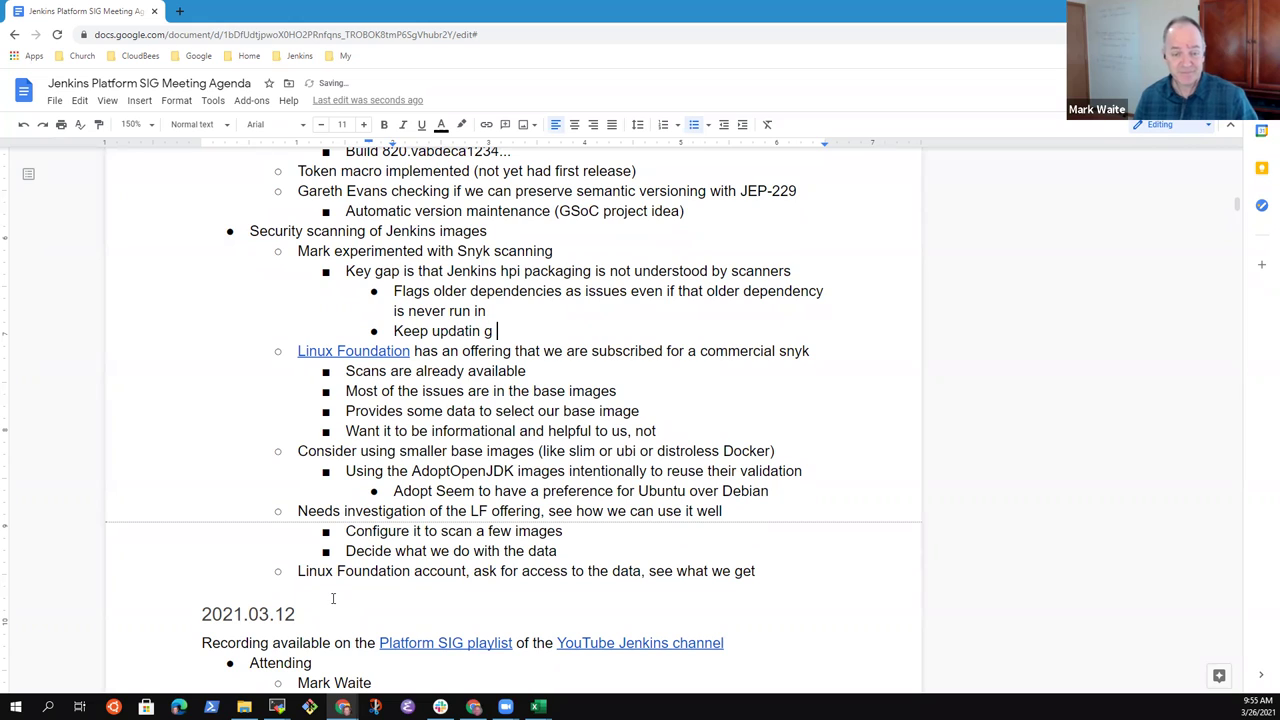
{"action": "type", "text": "plugin "}
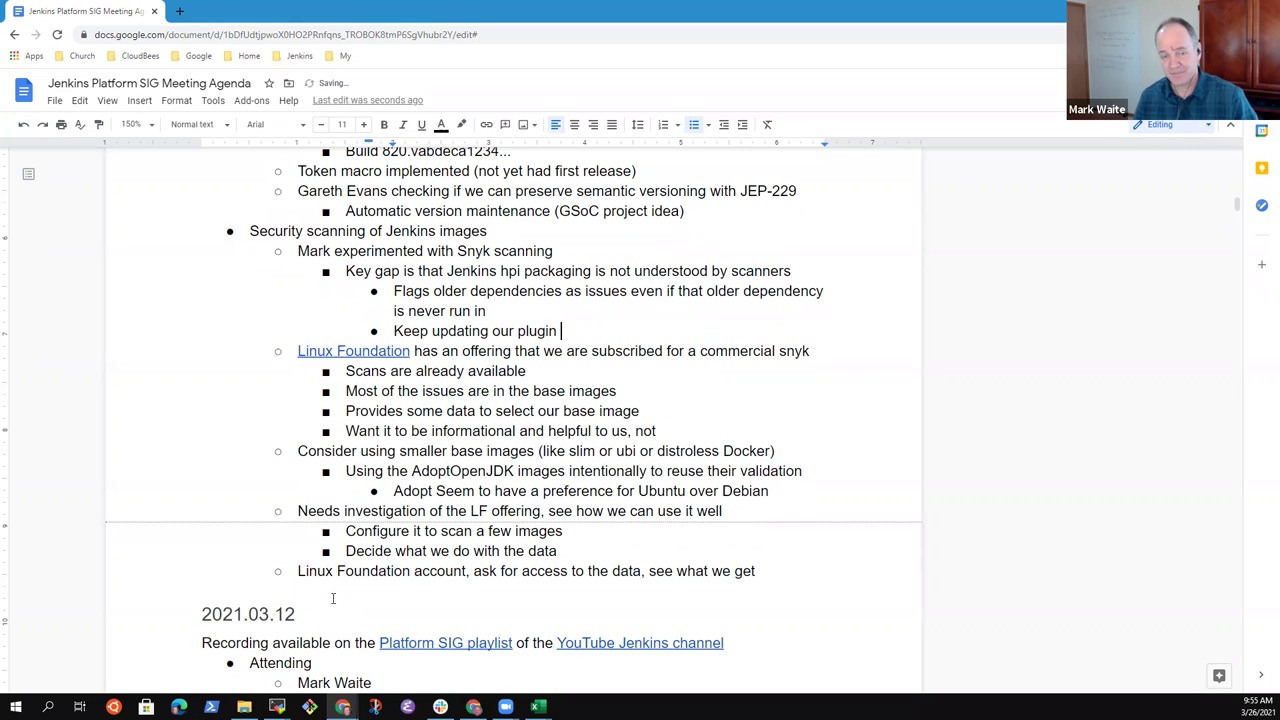
{"action": "type", "text": "dependencies wi"}
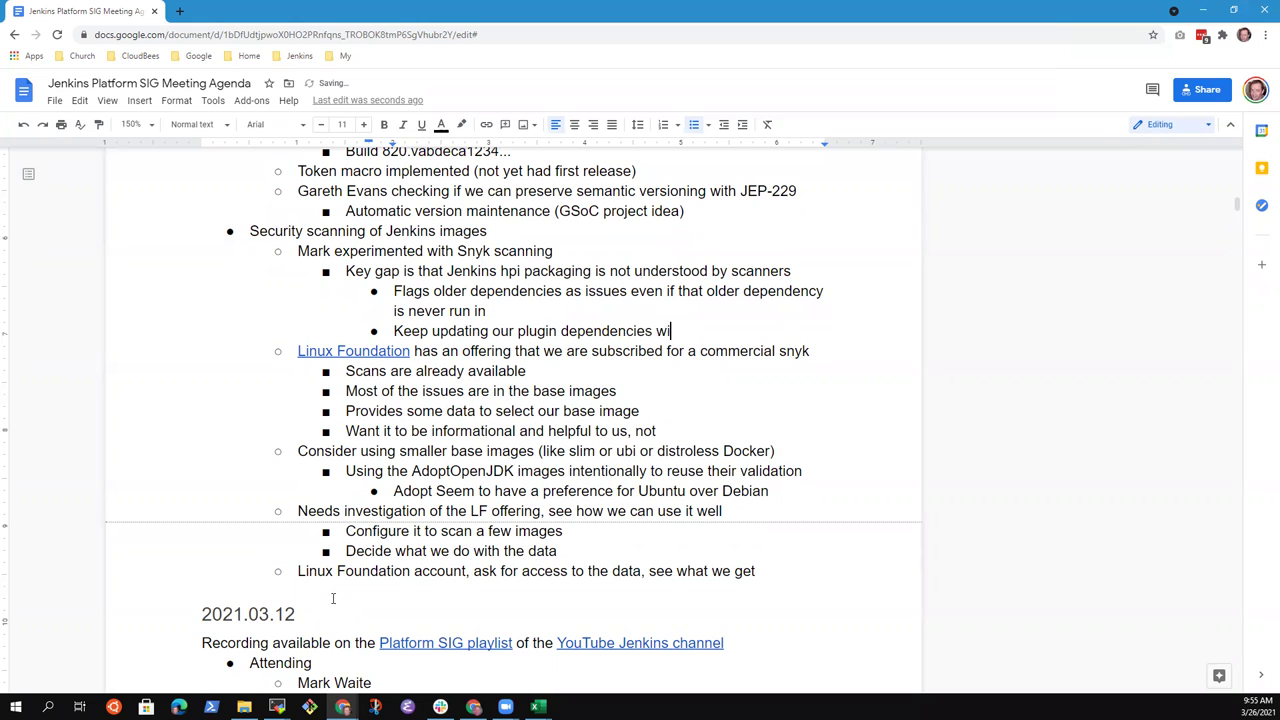
{"action": "type", "text": "th dependabot"}
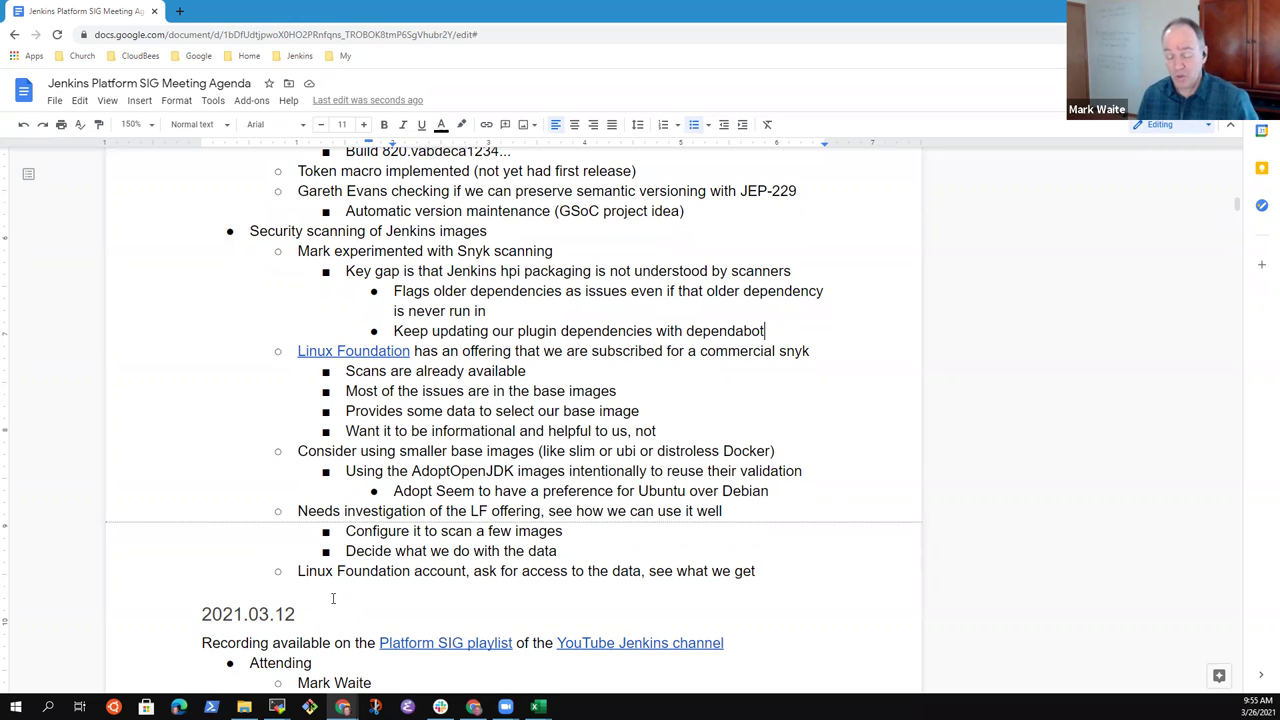
{"action": "key", "text": "Return"}
{"action": "key", "text": "Tab"}
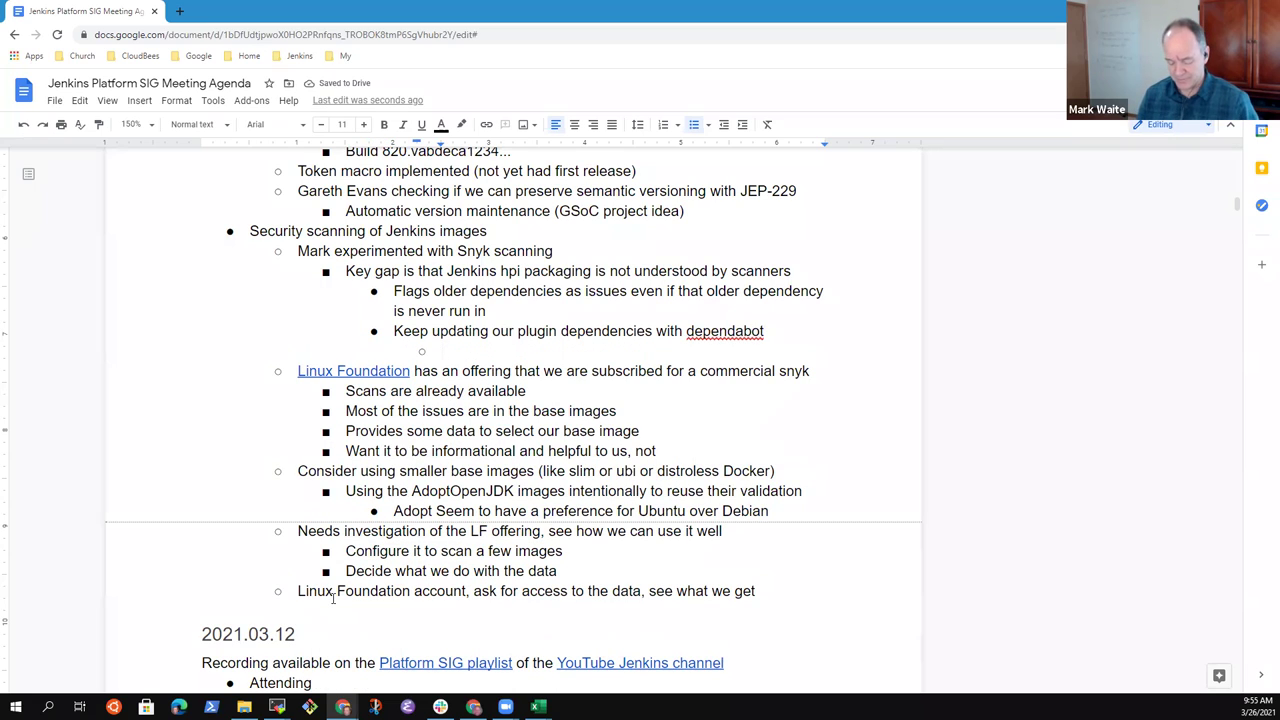
{"action": "type", "text": "Can we extend dependa"}
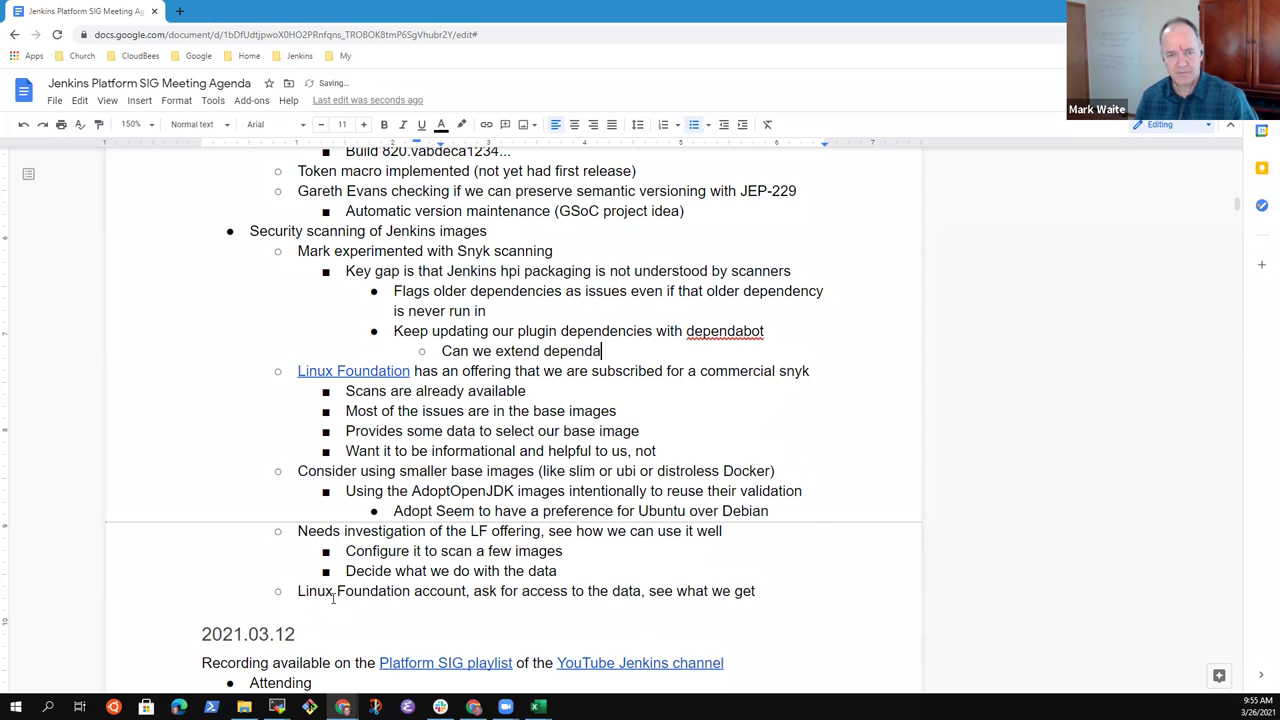
{"action": "type", "text": "bot to cover mo"}
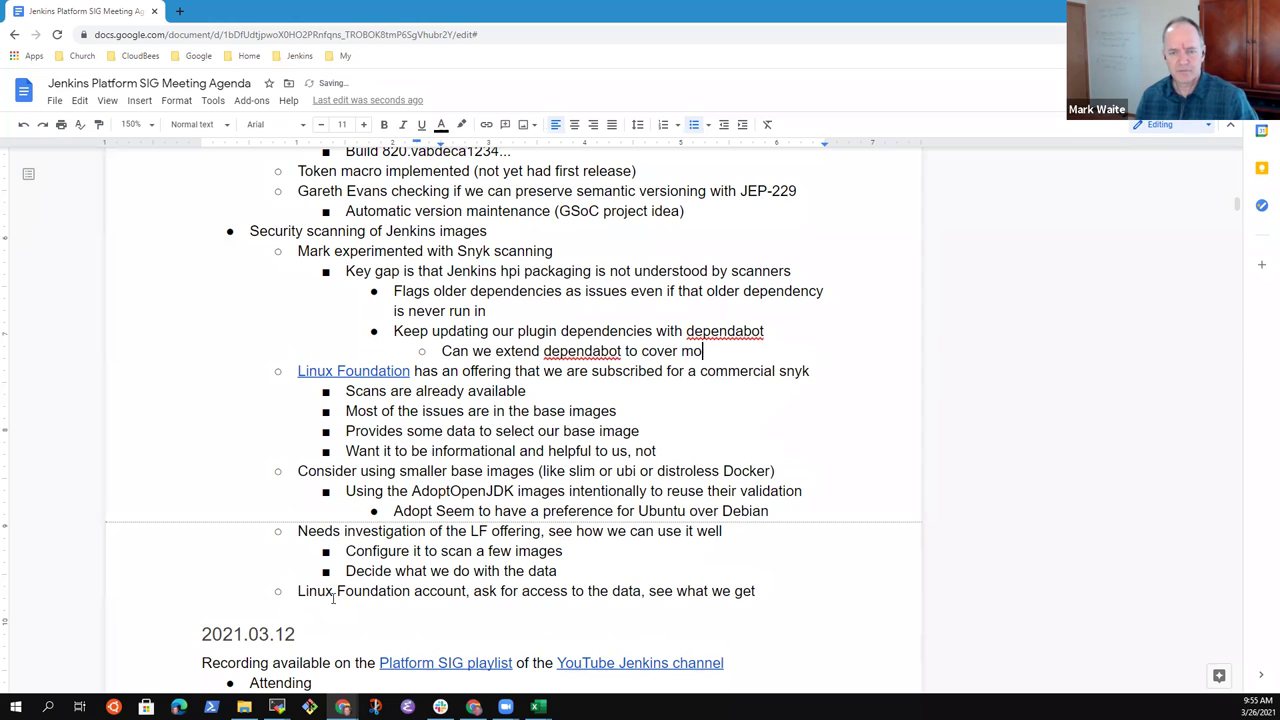
{"action": "type", "text": "re cases?"}
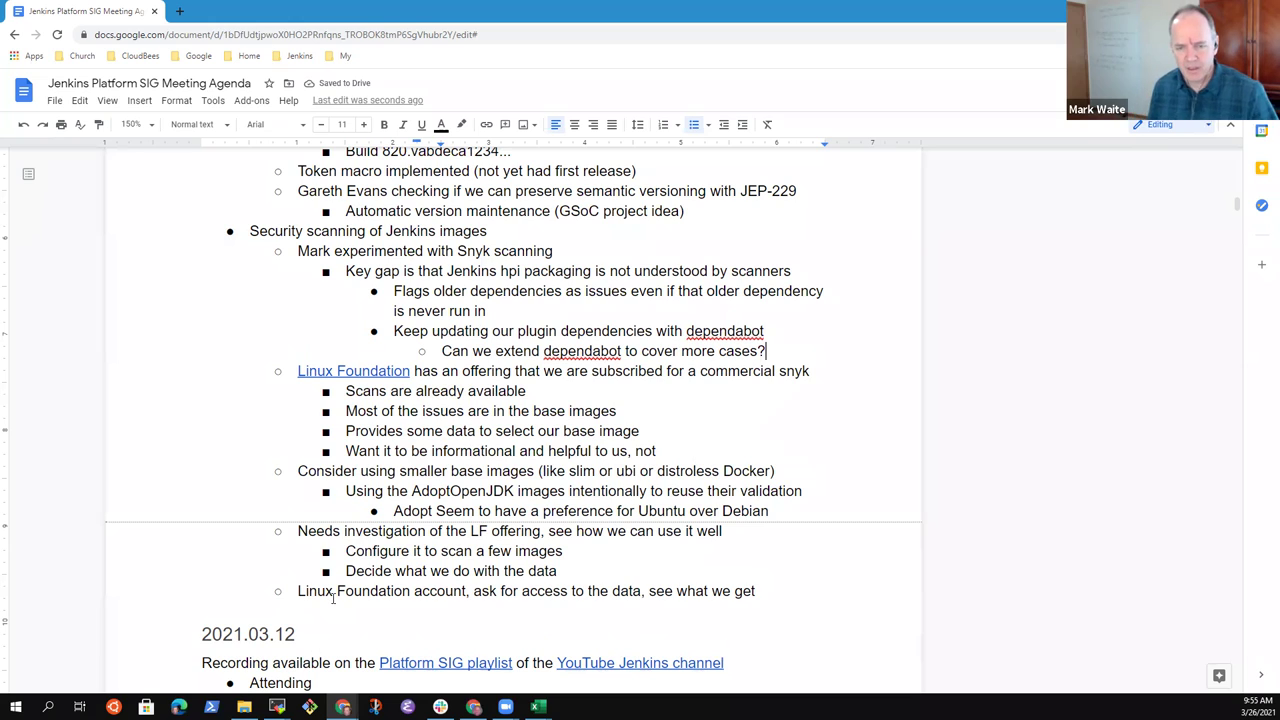
{"action": "key", "text": "Down"}
{"action": "key", "text": "Down"}
{"action": "key", "text": "Up"}
{"action": "key", "text": "Up"}
{"action": "key", "text": "Up"}
{"action": "key", "text": "Up"}
{"action": "key", "text": "Up"}
{"action": "key", "text": "Delete"}
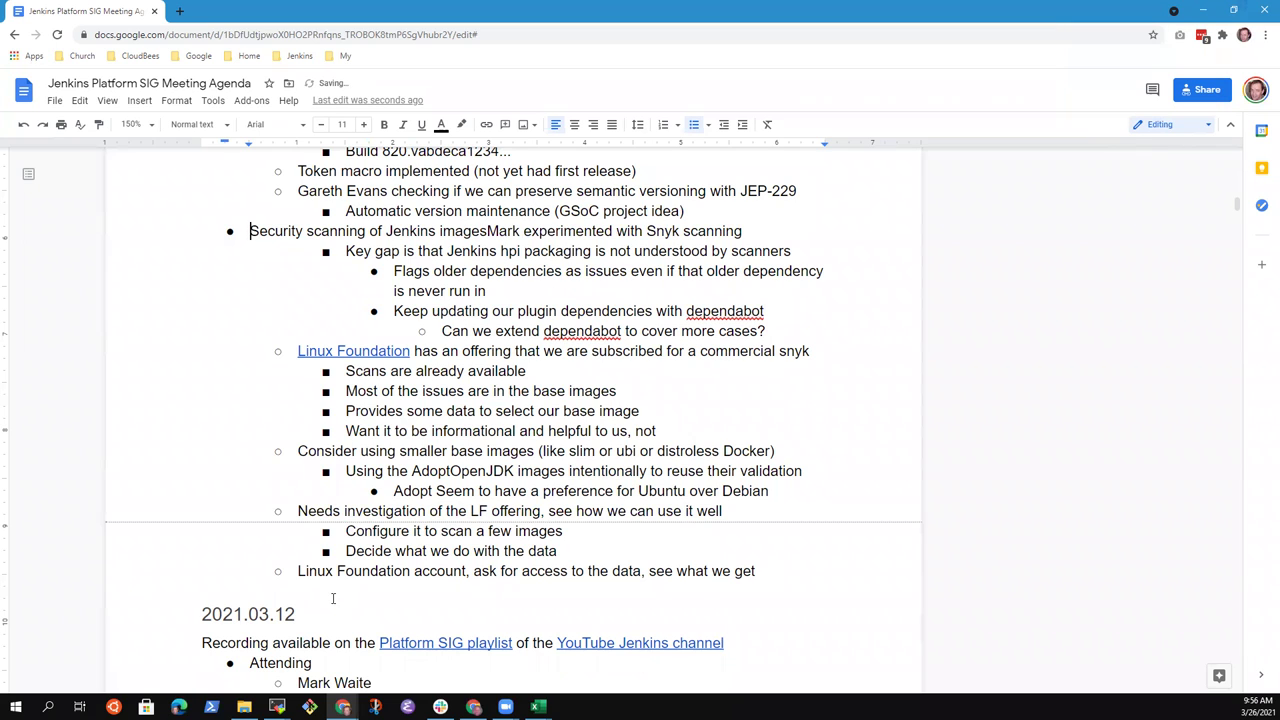
{"action": "key", "text": "ctrl+z"}
{"action": "key", "text": "shift+End"}
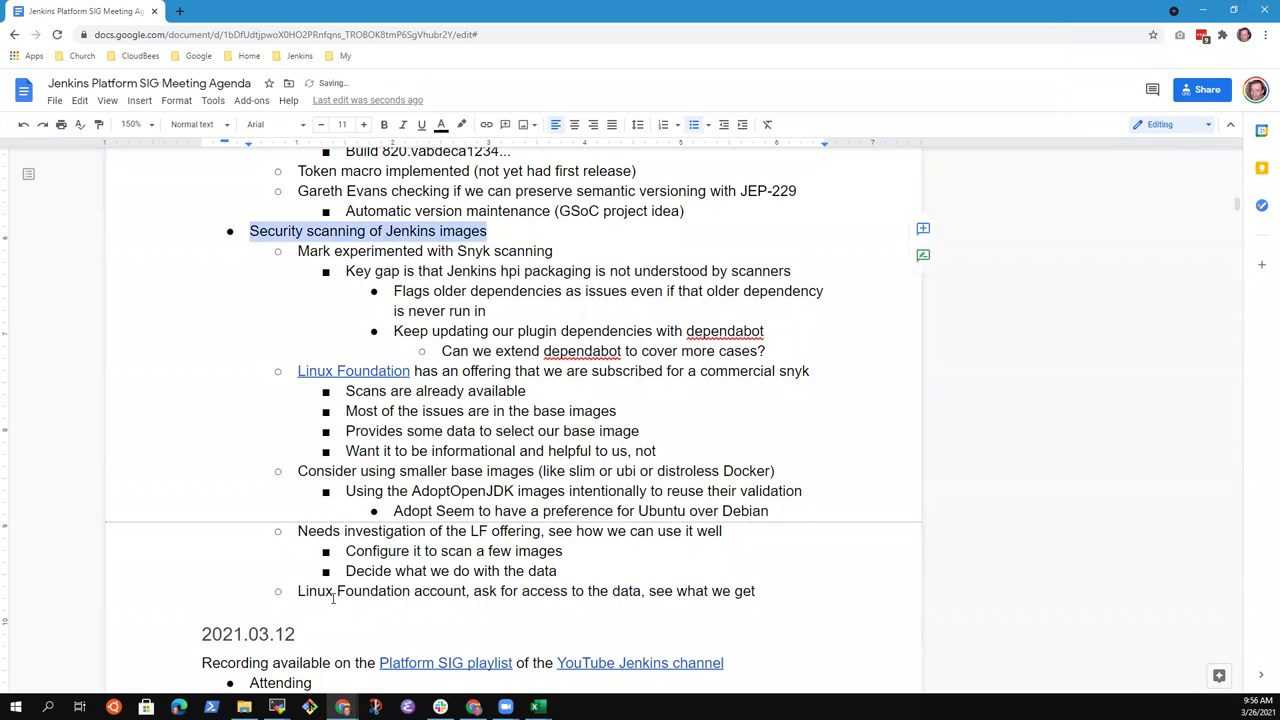